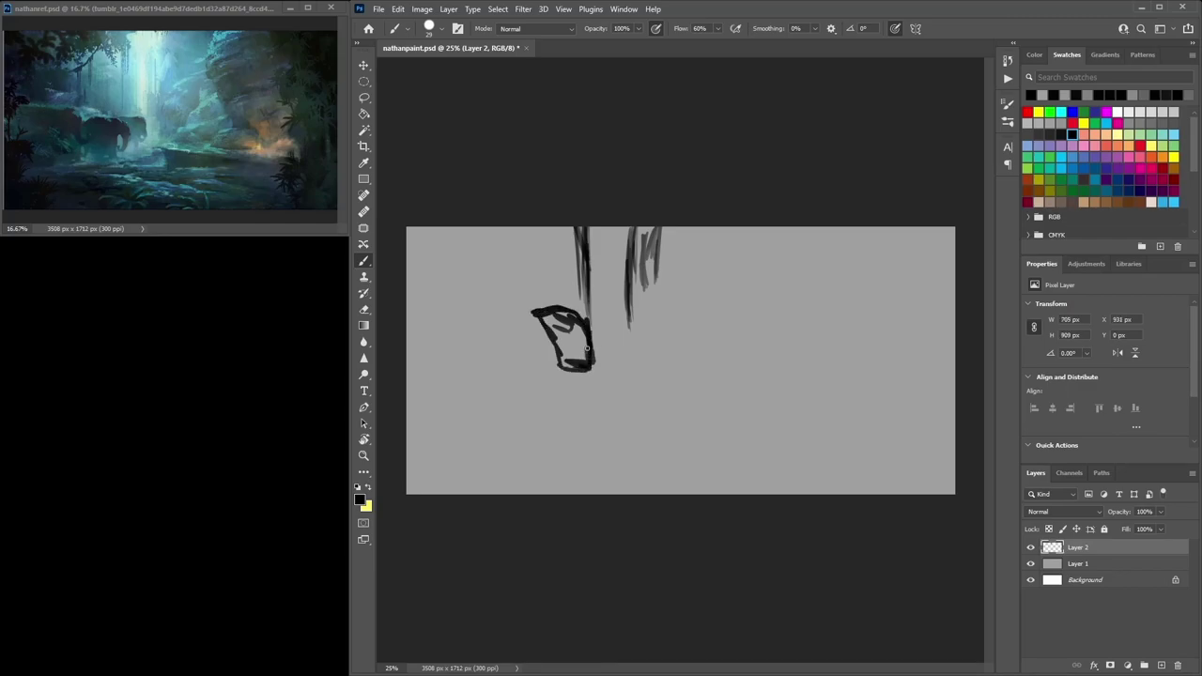
# Extend the black outline of the rock left of the waterfall and sketch the riverbank sloping down to the canvas's left edge
pyautogui.moveTo(575, 374); pyautogui.dragTo(560, 393)
pyautogui.moveTo(551, 327); pyautogui.dragTo(515, 317)
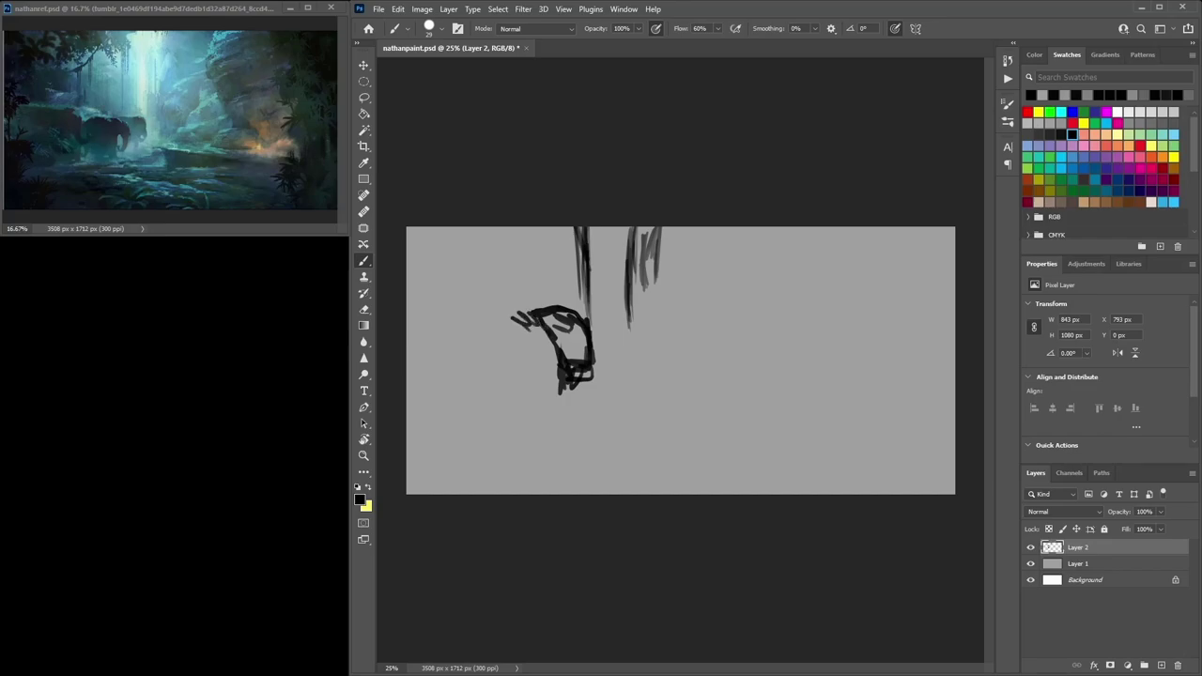
pyautogui.moveTo(470, 382); pyautogui.dragTo(606, 367)
pyautogui.moveTo(522, 389); pyautogui.dragTo(599, 370)
pyautogui.moveTo(481, 406); pyautogui.dragTo(563, 376)
pyautogui.moveTo(430, 432)
pyautogui.mouseDown()
pyautogui.moveTo(556, 374)
pyautogui.moveTo(408, 445)
pyautogui.mouseUp()
pyautogui.moveTo(410, 452); pyautogui.dragTo(566, 377)
# Sketch the flat ledge right of the waterfall and the curved cliff edge descending above it in black
pyautogui.moveTo(593, 365); pyautogui.dragTo(695, 379)
pyautogui.moveTo(616, 365)
pyautogui.mouseDown()
pyautogui.moveTo(673, 361)
pyautogui.moveTo(674, 392)
pyautogui.mouseUp()
pyautogui.moveTo(673, 361); pyautogui.dragTo(751, 362)
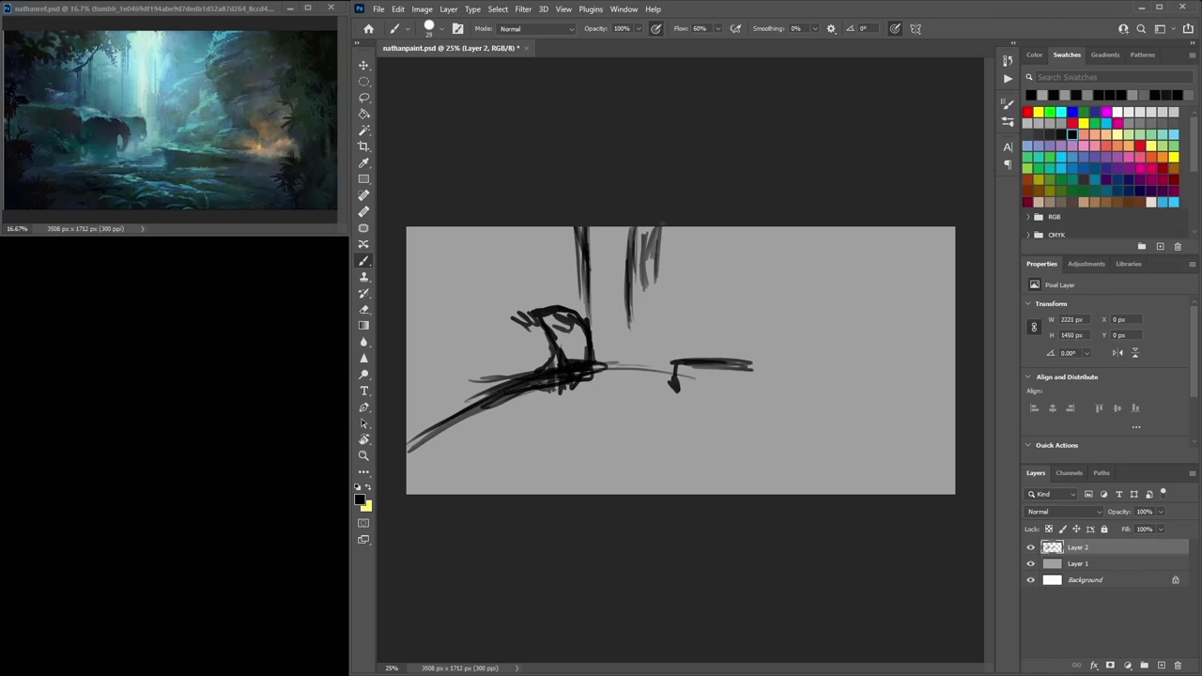
pyautogui.moveTo(718, 237)
pyautogui.mouseDown()
pyautogui.moveTo(734, 292)
pyautogui.moveTo(770, 336)
pyautogui.mouseUp()
pyautogui.moveTo(723, 227)
pyautogui.mouseDown()
pyautogui.moveTo(742, 299)
pyautogui.moveTo(773, 342)
pyautogui.mouseUp()
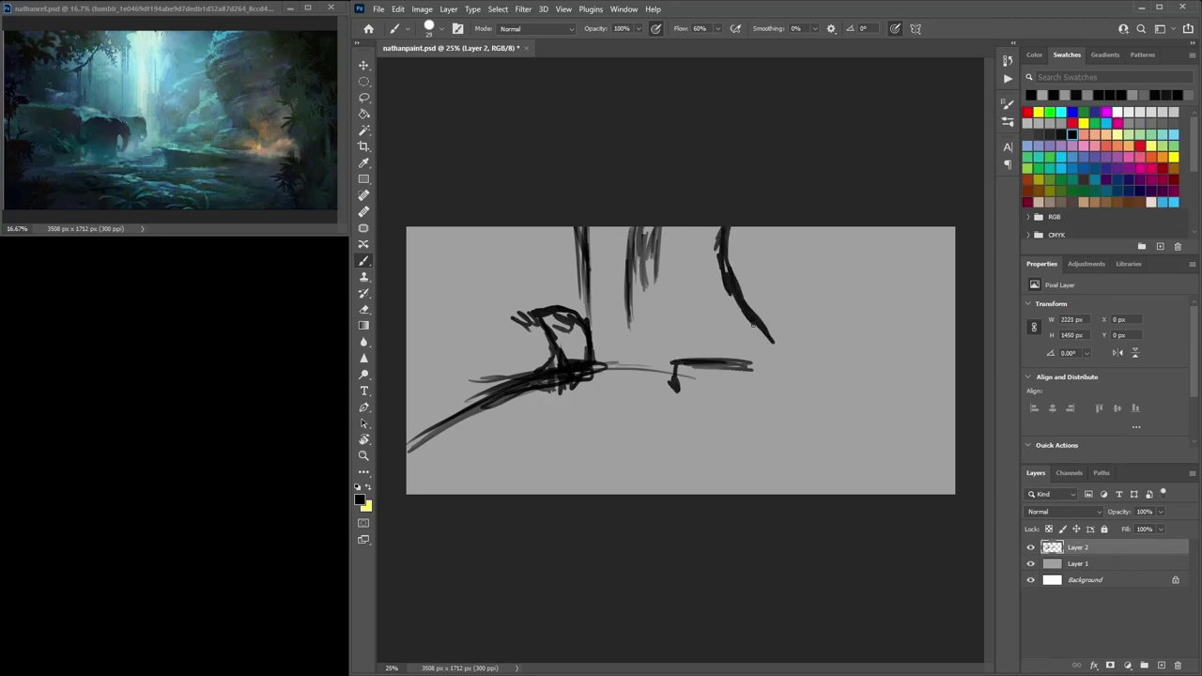
# Sketch a thick black trunk contour down the full height of the canvas's right side, flaring outward at its base
pyautogui.moveTo(866, 228)
pyautogui.mouseDown()
pyautogui.moveTo(875, 392)
pyautogui.moveTo(911, 493)
pyautogui.mouseUp()
pyautogui.moveTo(870, 357); pyautogui.dragTo(910, 481)
pyautogui.moveTo(886, 421)
pyautogui.mouseDown()
pyautogui.moveTo(888, 393)
pyautogui.moveTo(877, 283)
pyautogui.mouseUp()
pyautogui.moveTo(868, 228); pyautogui.dragTo(881, 407)
pyautogui.moveTo(889, 436); pyautogui.dragTo(919, 492)
# Sketch the overhanging mass along the left edge and rough in the top and side planes of the rock below it
pyautogui.moveTo(508, 232)
pyautogui.mouseDown()
pyautogui.moveTo(477, 293)
pyautogui.moveTo(513, 251)
pyautogui.moveTo(442, 287)
pyautogui.mouseUp()
pyautogui.moveTo(473, 272)
pyautogui.mouseDown()
pyautogui.moveTo(425, 319)
pyautogui.moveTo(417, 347)
pyautogui.mouseUp()
pyautogui.moveTo(438, 303); pyautogui.dragTo(410, 398)
pyautogui.moveTo(417, 374); pyautogui.dragTo(406, 423)
pyautogui.moveTo(461, 332); pyautogui.dragTo(491, 339)
pyautogui.moveTo(442, 319)
pyautogui.mouseDown()
pyautogui.moveTo(568, 306)
pyautogui.moveTo(528, 357)
pyautogui.mouseUp()
pyautogui.moveTo(554, 300)
pyautogui.mouseDown()
pyautogui.moveTo(481, 297)
pyautogui.moveTo(530, 295)
pyautogui.mouseUp()
pyautogui.moveTo(545, 314); pyautogui.dragTo(533, 350)
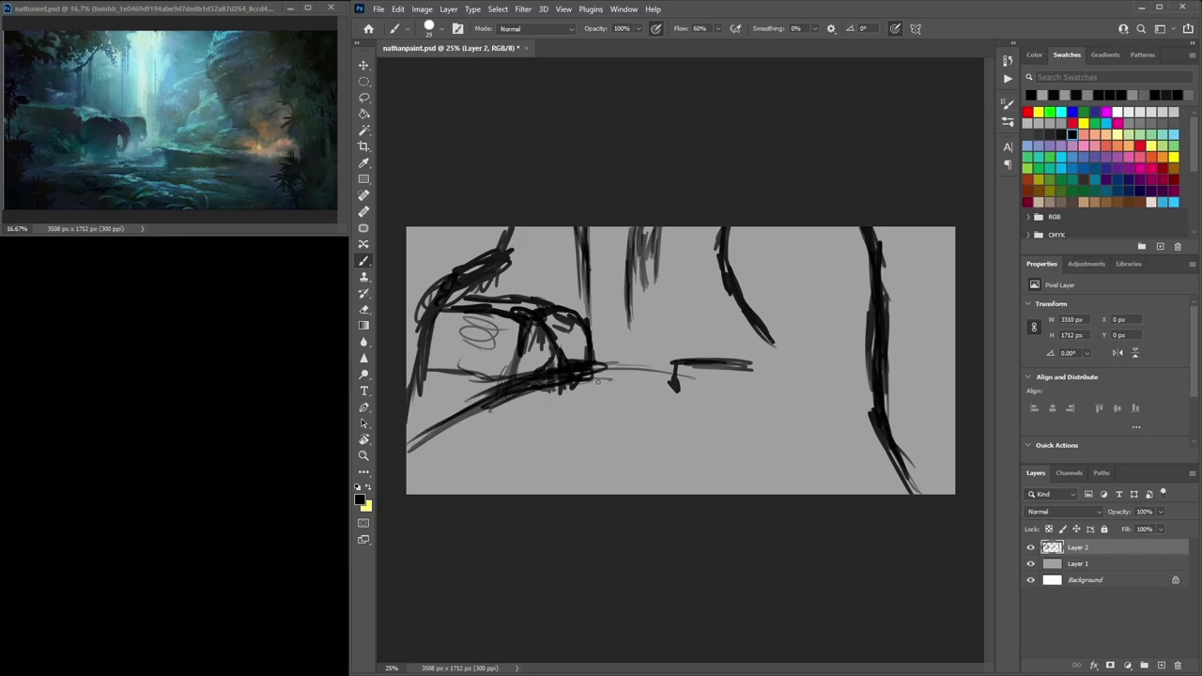
# Sketch the lower bank edge below the waterfall, a small adjoining rock and more vertical lines of falling water
pyautogui.moveTo(683, 393); pyautogui.dragTo(580, 386)
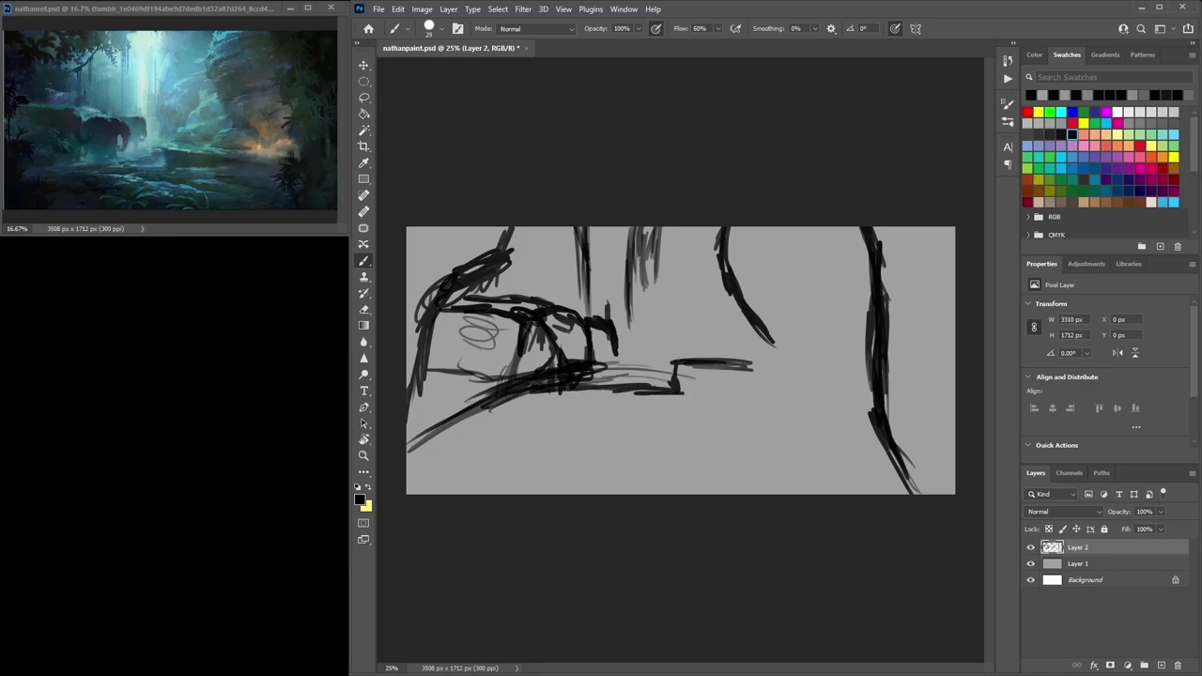
pyautogui.moveTo(607, 251); pyautogui.dragTo(605, 316)
pyautogui.moveTo(603, 227); pyautogui.dragTo(607, 302)
pyautogui.moveTo(620, 227); pyautogui.dragTo(624, 362)
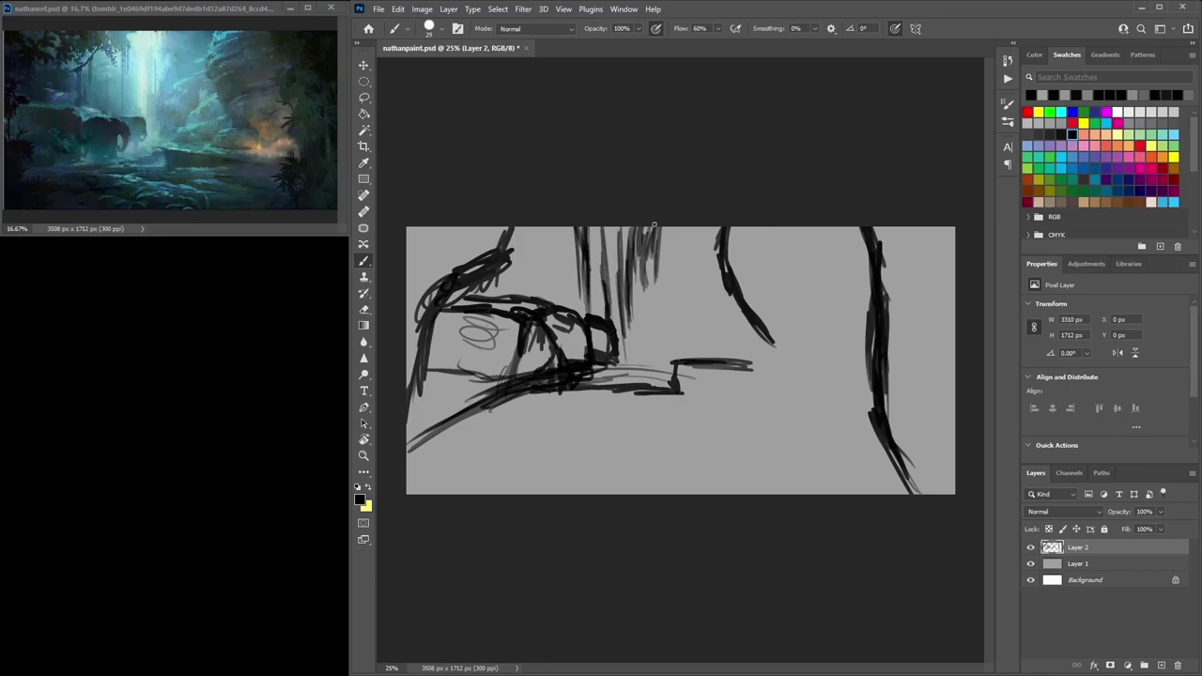
pyautogui.moveTo(645, 260); pyautogui.dragTo(643, 282)
pyautogui.moveTo(643, 223); pyautogui.dragTo(646, 278)
# Hatch the ledge at the foot of the cliff and add extra strokes at the top and base of the right-hand trunk
pyautogui.moveTo(740, 310)
pyautogui.mouseDown()
pyautogui.moveTo(787, 383)
pyautogui.moveTo(816, 384)
pyautogui.mouseUp()
pyautogui.moveTo(753, 355)
pyautogui.mouseDown()
pyautogui.moveTo(819, 372)
pyautogui.moveTo(812, 362)
pyautogui.mouseUp()
pyautogui.moveTo(774, 356); pyautogui.dragTo(831, 360)
pyautogui.moveTo(805, 374); pyautogui.dragTo(826, 381)
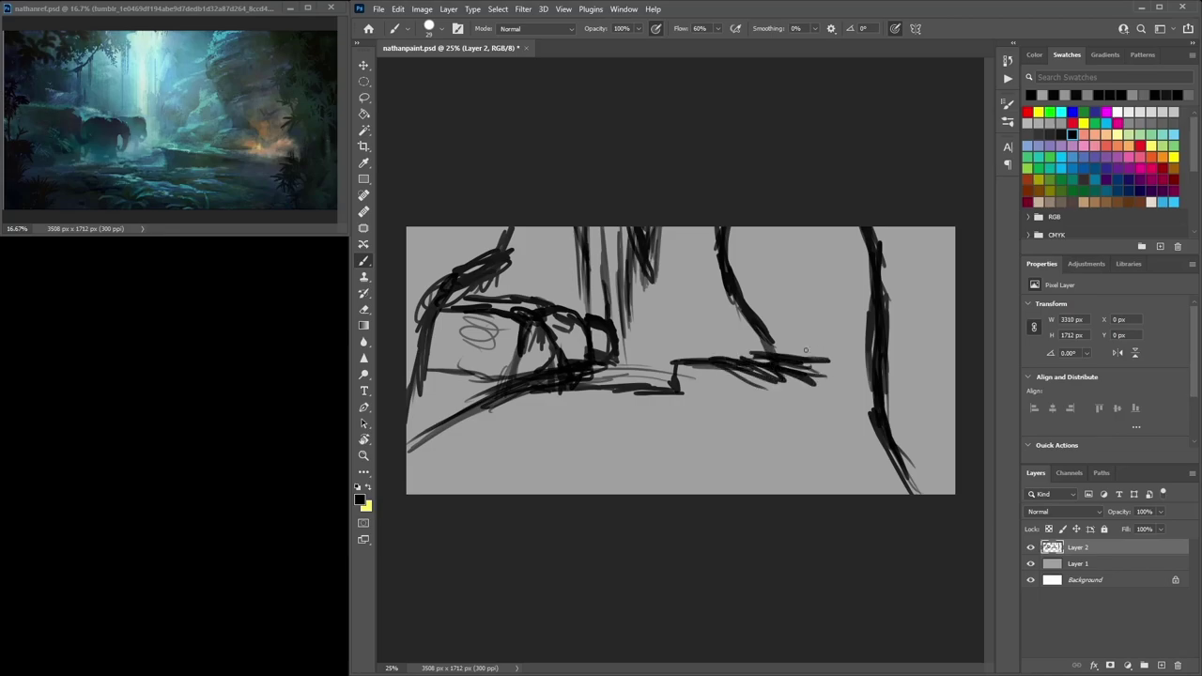
pyautogui.moveTo(885, 224); pyautogui.dragTo(876, 263)
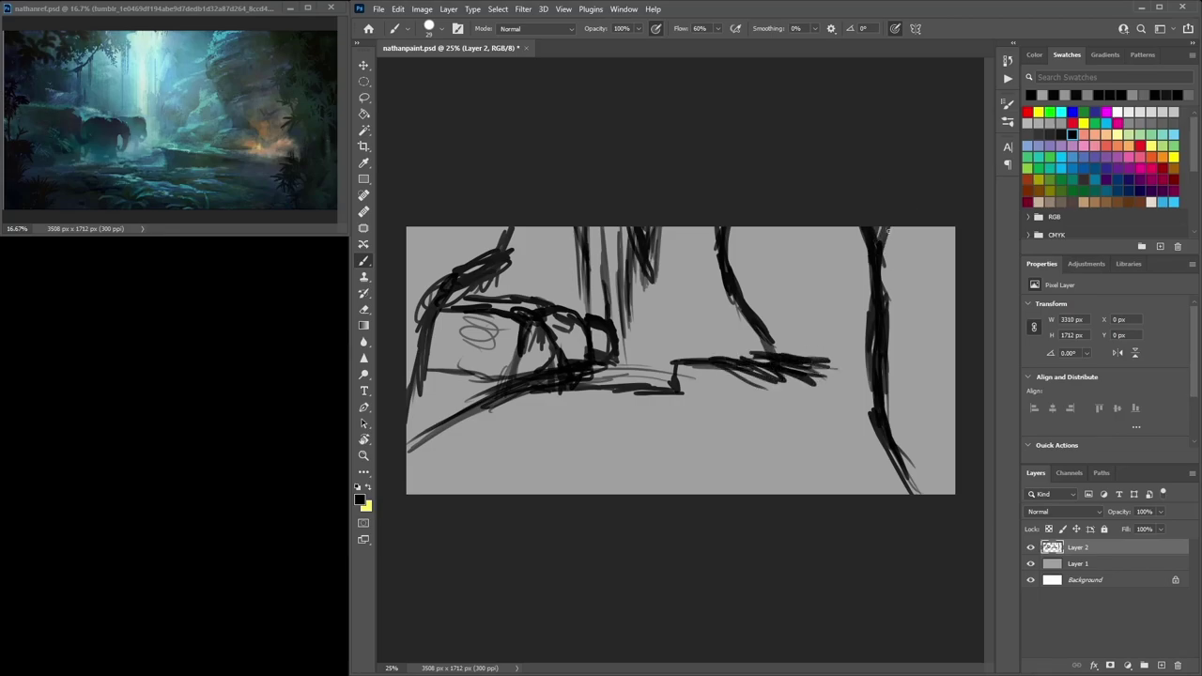
pyautogui.moveTo(893, 403); pyautogui.dragTo(906, 460)
# Sketch the shoreline curves across the foreground and hanging diagonal strokes in the canvas's upper-right corner
pyautogui.moveTo(697, 406); pyautogui.dragTo(756, 413)
pyautogui.moveTo(677, 392); pyautogui.dragTo(823, 406)
pyautogui.moveTo(644, 444)
pyautogui.mouseDown()
pyautogui.moveTo(714, 439)
pyautogui.moveTo(574, 405)
pyautogui.moveTo(490, 413)
pyautogui.moveTo(569, 397)
pyautogui.mouseUp()
pyautogui.moveTo(528, 402); pyautogui.dragTo(610, 426)
pyautogui.moveTo(695, 438); pyautogui.dragTo(772, 448)
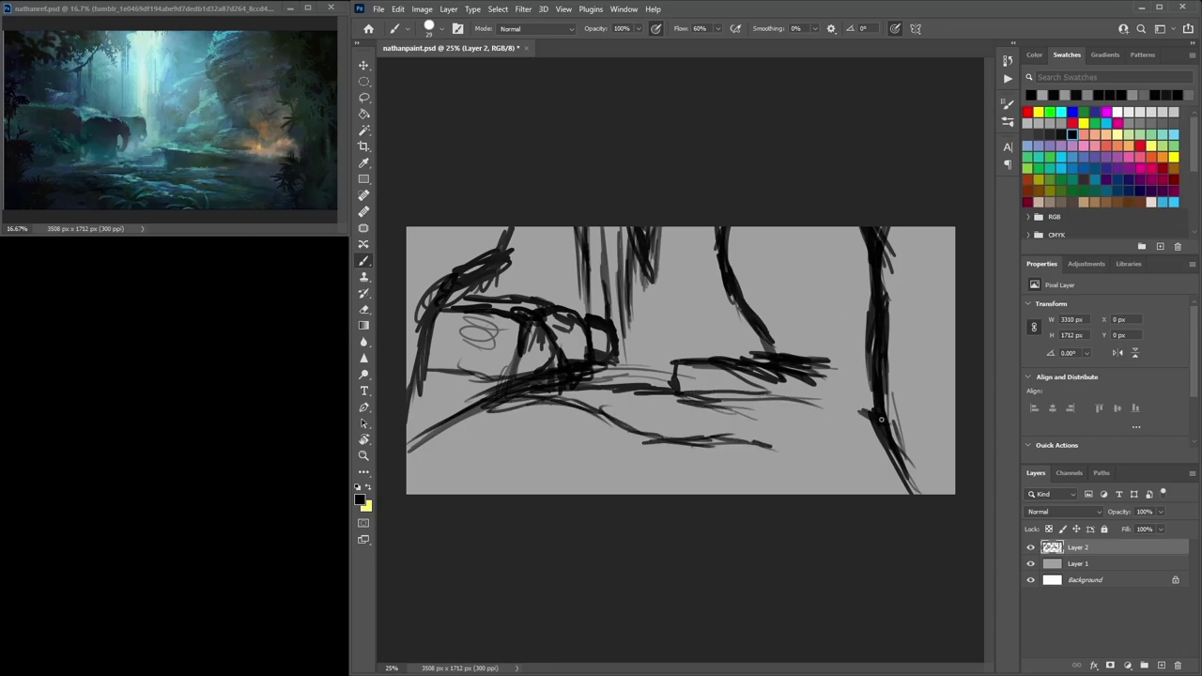
pyautogui.moveTo(947, 231)
pyautogui.mouseDown()
pyautogui.moveTo(905, 269)
pyautogui.moveTo(909, 334)
pyautogui.mouseUp()
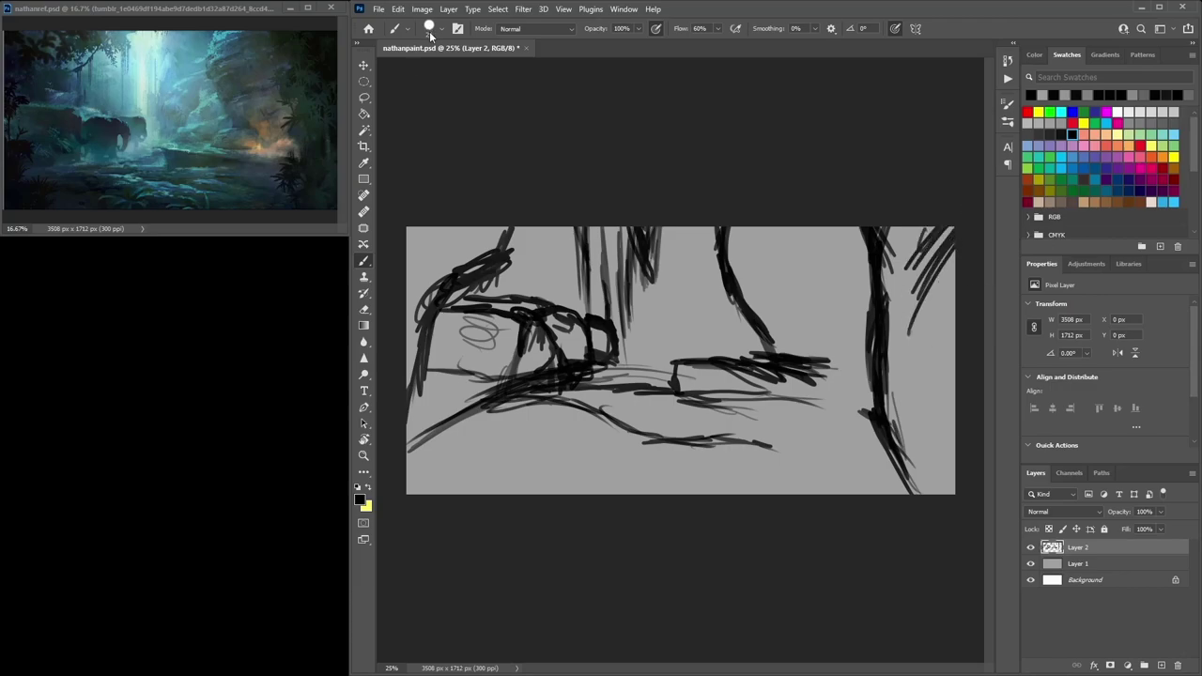
# Smudge the sketch lines in the upper-right corner and inside the cliff to create soft grey tones
pyautogui.press('r')
pyautogui.moveTo(904, 234)
pyautogui.mouseDown()
pyautogui.moveTo(899, 302)
pyautogui.moveTo(925, 258)
pyautogui.moveTo(903, 309)
pyautogui.mouseUp()
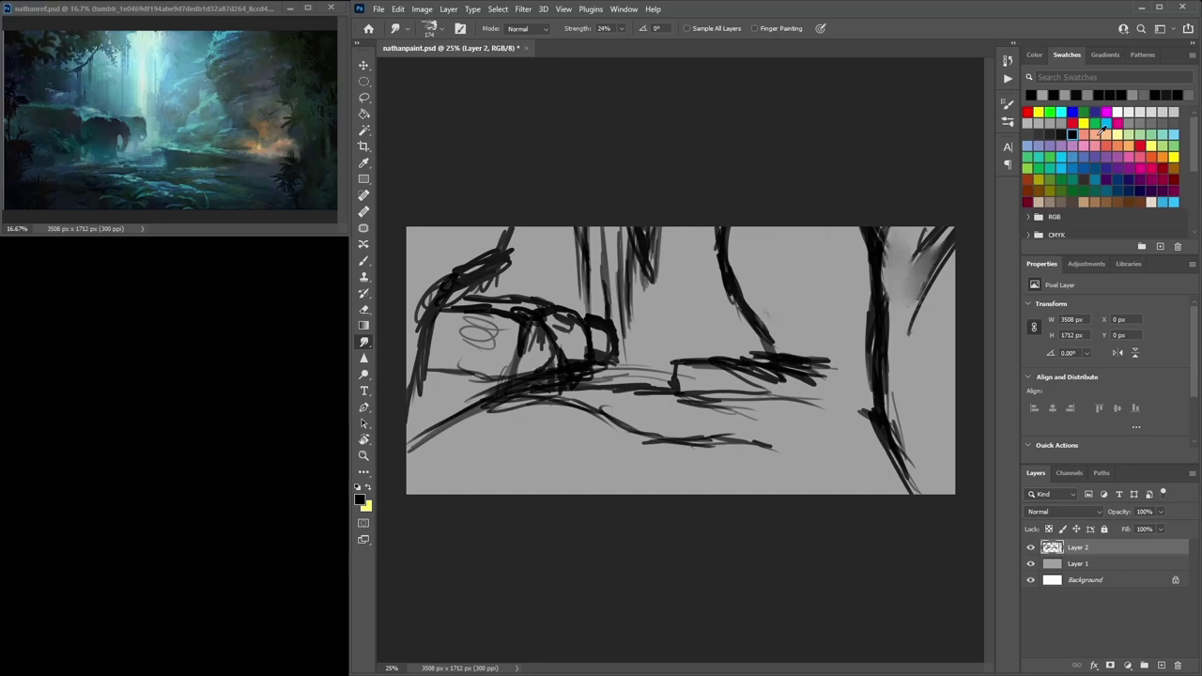
pyautogui.click(1052, 133)
pyautogui.moveTo(767, 309); pyautogui.dragTo(747, 209)
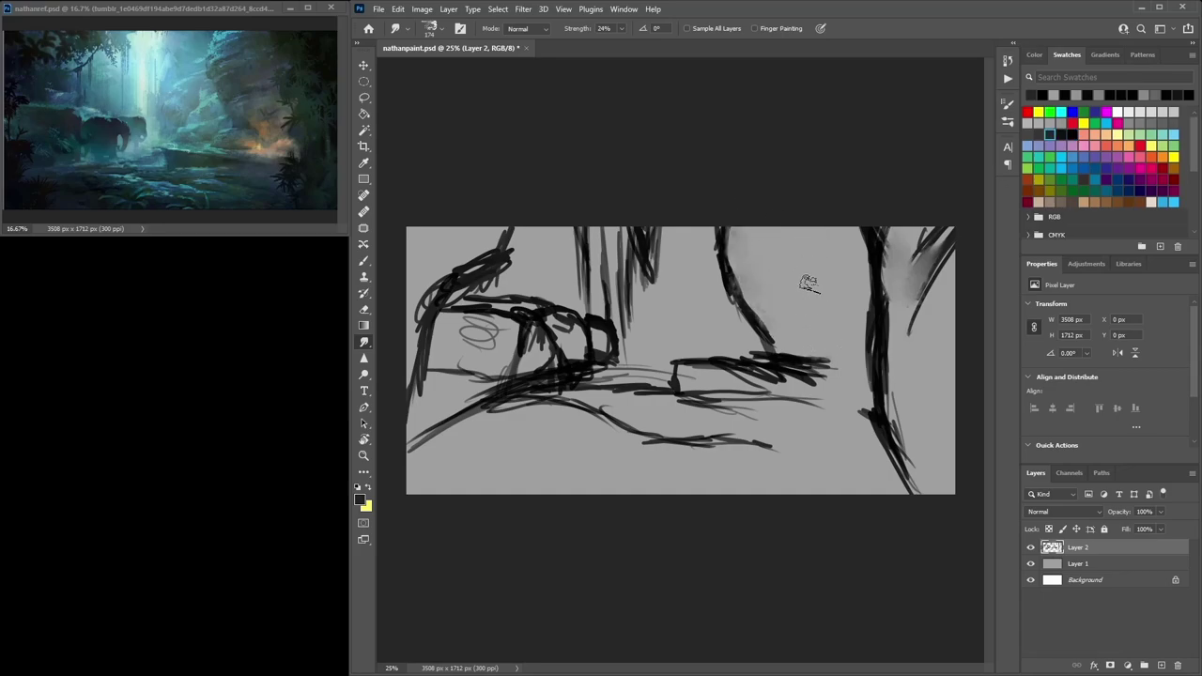
pyautogui.moveTo(839, 273); pyautogui.dragTo(855, 258)
pyautogui.moveTo(836, 199)
pyautogui.mouseDown()
pyautogui.moveTo(805, 290)
pyautogui.moveTo(780, 223)
pyautogui.moveTo(805, 297)
pyautogui.moveTo(781, 329)
pyautogui.moveTo(791, 248)
pyautogui.mouseUp()
pyautogui.click(1073, 135)
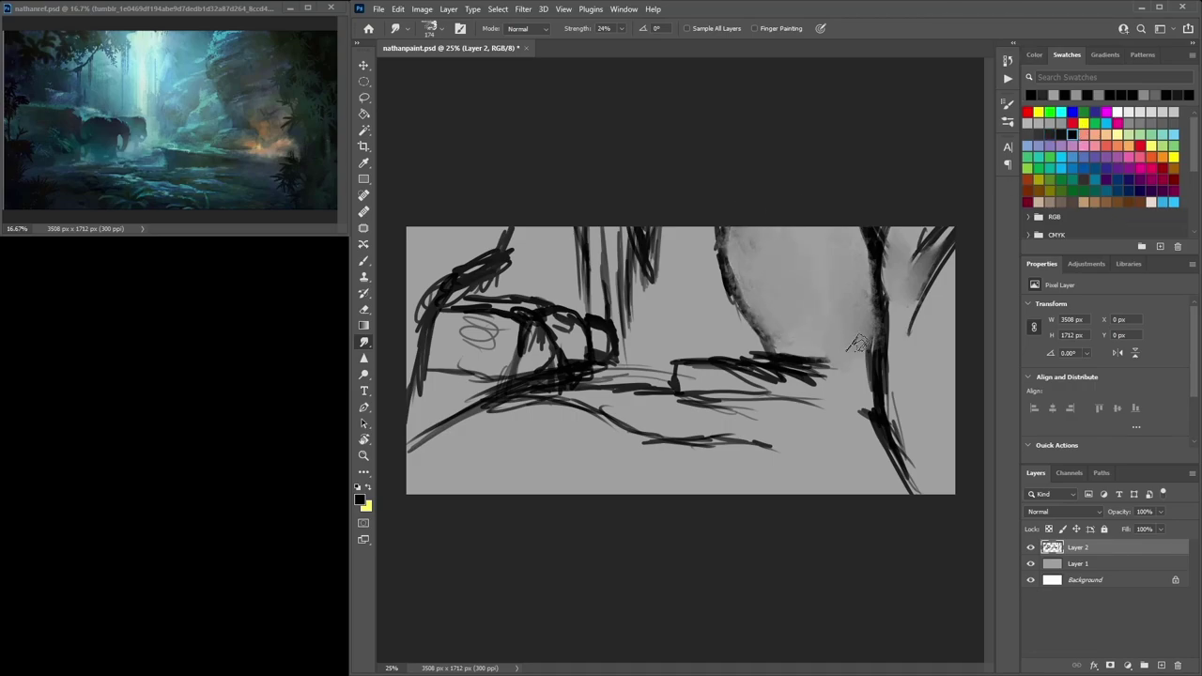
# Paint the cliff and right trunk with a leafy Mixer Brush in white, dark grey and black, adding a black bush at the trunk's base
pyautogui.click(1129, 110)
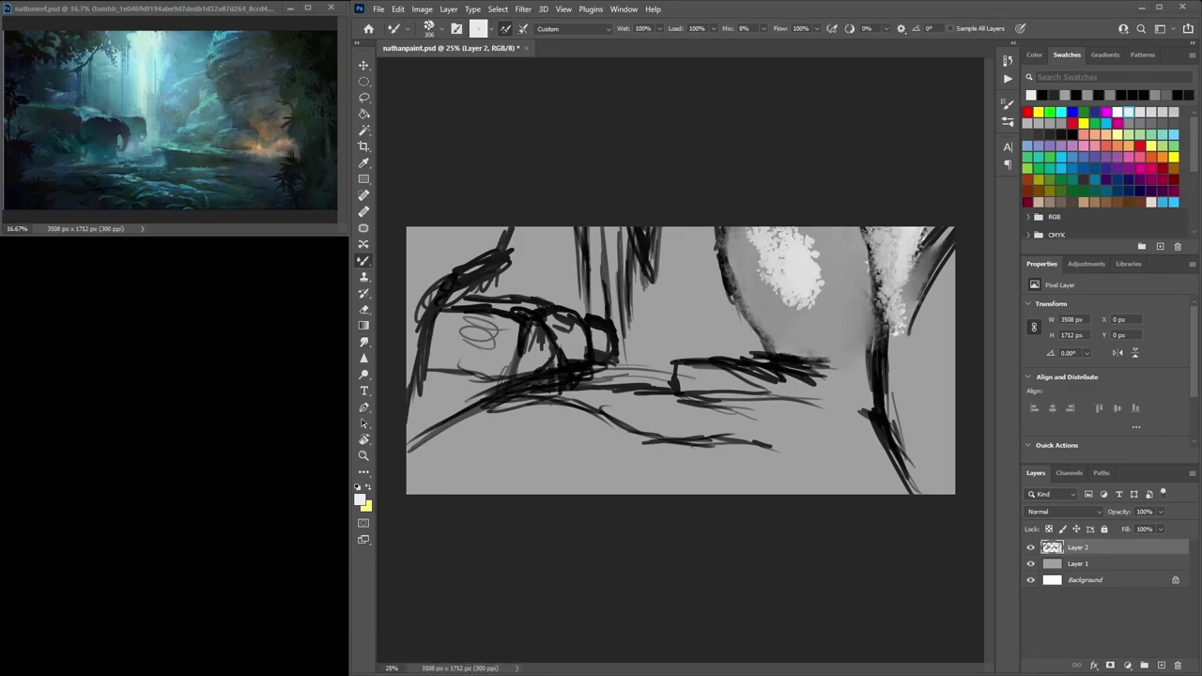
pyautogui.moveTo(919, 280)
pyautogui.mouseDown()
pyautogui.moveTo(943, 231)
pyautogui.moveTo(888, 393)
pyautogui.moveTo(935, 292)
pyautogui.moveTo(926, 453)
pyautogui.moveTo(944, 310)
pyautogui.moveTo(874, 413)
pyautogui.moveTo(864, 470)
pyautogui.moveTo(916, 489)
pyautogui.moveTo(855, 442)
pyautogui.moveTo(892, 376)
pyautogui.mouseUp()
pyautogui.click(1048, 132)
pyautogui.moveTo(926, 268)
pyautogui.mouseDown()
pyautogui.moveTo(947, 299)
pyautogui.moveTo(916, 249)
pyautogui.moveTo(899, 283)
pyautogui.moveTo(926, 366)
pyautogui.moveTo(902, 376)
pyautogui.moveTo(940, 413)
pyautogui.moveTo(907, 336)
pyautogui.moveTo(925, 469)
pyautogui.moveTo(893, 442)
pyautogui.moveTo(892, 493)
pyautogui.mouseUp()
pyautogui.click(1073, 135)
pyautogui.moveTo(864, 376)
pyautogui.mouseDown()
pyautogui.moveTo(845, 488)
pyautogui.moveTo(844, 421)
pyautogui.moveTo(757, 418)
pyautogui.mouseUp()
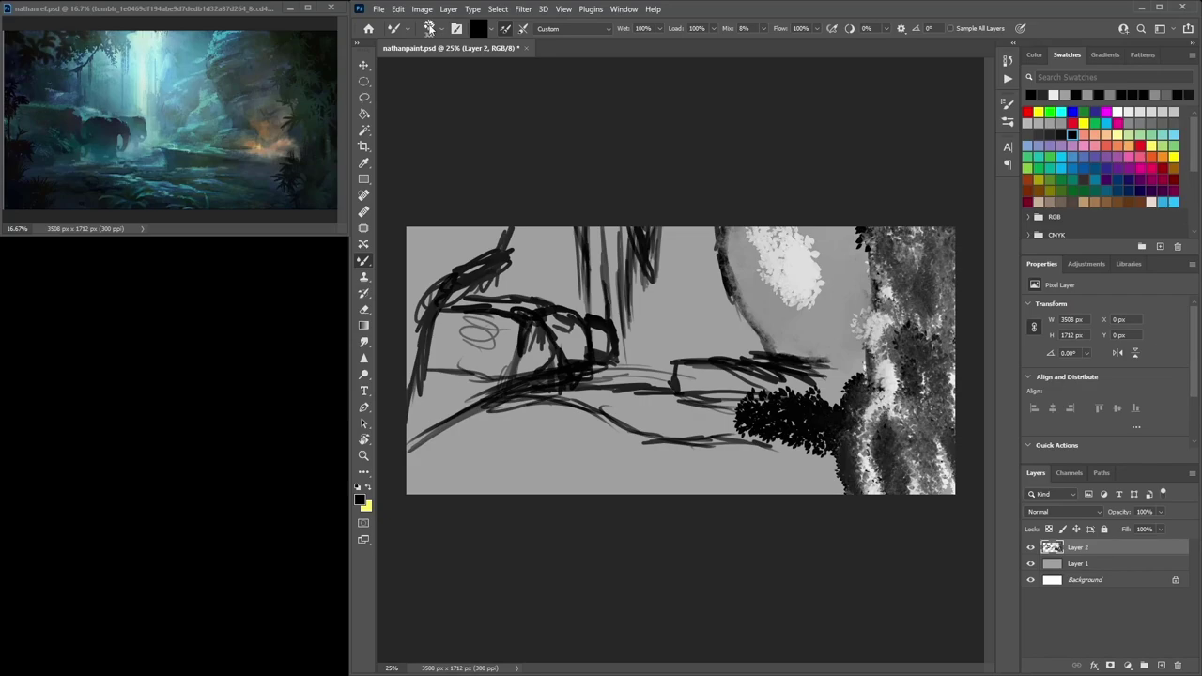
# Switch to a flat Mixer Brush preset and pull vertical streaks through the white patch at the top of the cliff
pyautogui.click(443, 28)
pyautogui.doubleClick(469, 188)
pyautogui.moveTo(751, 235); pyautogui.dragTo(808, 328)
pyautogui.moveTo(741, 228)
pyautogui.mouseDown()
pyautogui.moveTo(775, 303)
pyautogui.moveTo(765, 312)
pyautogui.mouseUp()
pyautogui.moveTo(734, 235); pyautogui.dragTo(749, 301)
# Streak sampled grey down the cliff face and shade its upper-left edge with dark grey
pyautogui.keyDown('alt'); pyautogui.click(753, 299); pyautogui.keyUp('alt')
pyautogui.moveTo(725, 230); pyautogui.dragTo(746, 295)
pyautogui.moveTo(733, 229); pyautogui.dragTo(779, 334)
pyautogui.moveTo(778, 231); pyautogui.dragTo(812, 318)
pyautogui.moveTo(732, 282); pyautogui.dragTo(784, 301)
pyautogui.moveTo(723, 249); pyautogui.dragTo(744, 291)
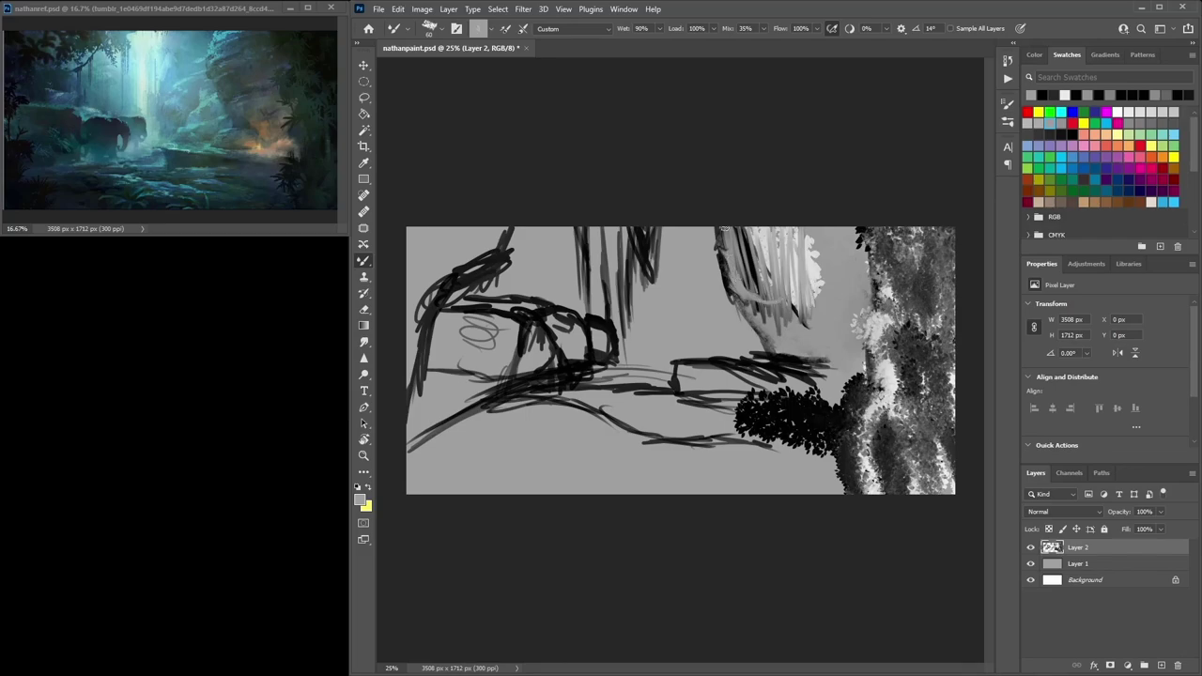
pyautogui.click(1050, 134)
pyautogui.moveTo(721, 230)
pyautogui.mouseDown()
pyautogui.moveTo(759, 295)
pyautogui.moveTo(717, 241)
pyautogui.mouseUp()
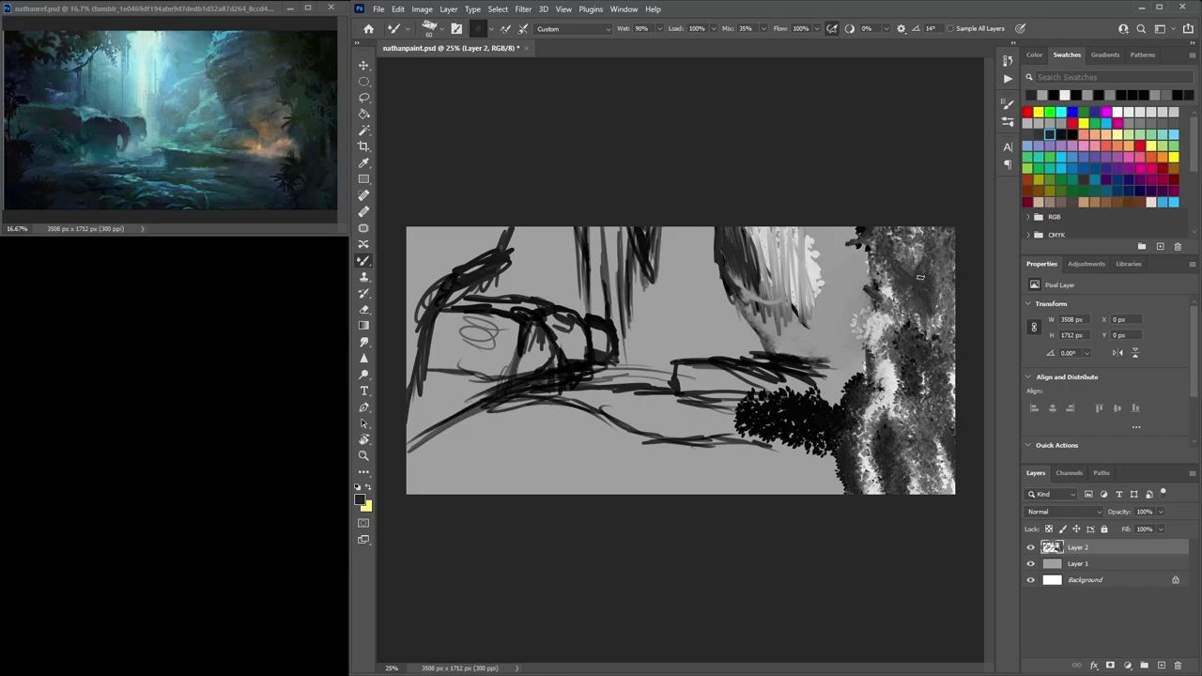
# Paint a heavy black contour along the inner edge of the right-hand trunk from top to base
pyautogui.click(1071, 135)
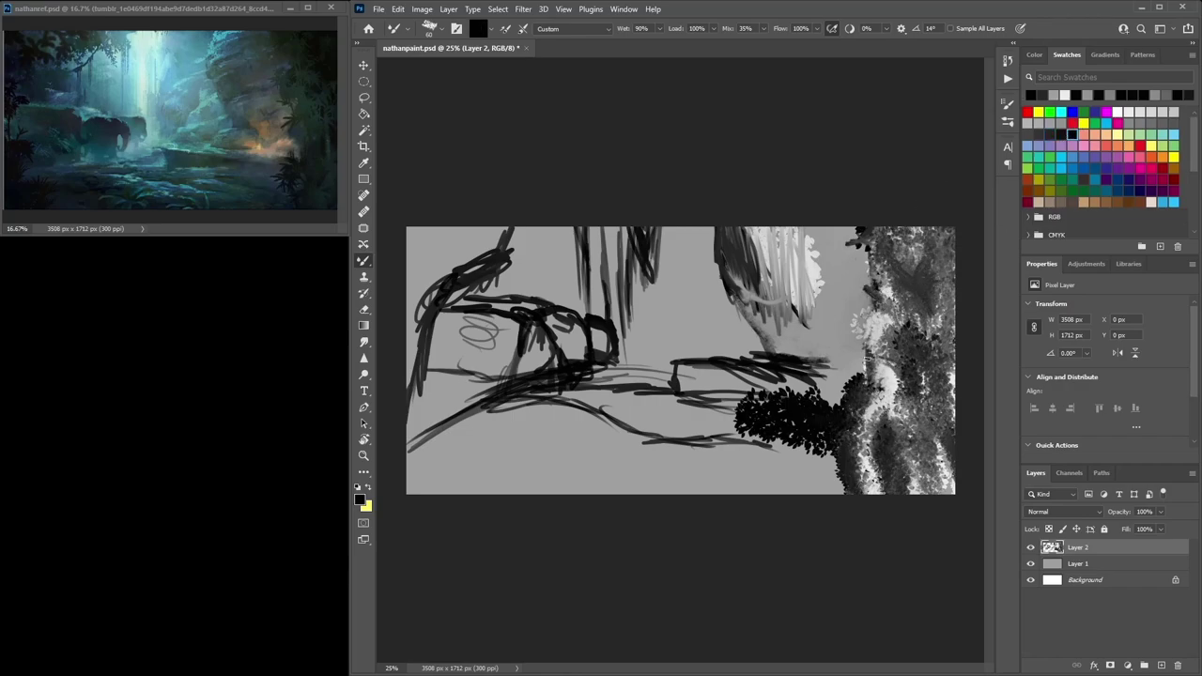
pyautogui.moveTo(863, 228); pyautogui.dragTo(886, 275)
pyautogui.moveTo(869, 228); pyautogui.dragTo(895, 302)
pyautogui.moveTo(885, 229); pyautogui.dragTo(902, 306)
pyautogui.moveTo(902, 306)
pyautogui.mouseDown()
pyautogui.moveTo(888, 321)
pyautogui.moveTo(893, 344)
pyautogui.mouseUp()
pyautogui.moveTo(893, 301)
pyautogui.mouseDown()
pyautogui.moveTo(904, 423)
pyautogui.moveTo(872, 488)
pyautogui.moveTo(890, 486)
pyautogui.mouseUp()
# Paint the lower slope between the cliff and the right-hand trunk with white and grey strokes
pyautogui.keyDown('alt'); pyautogui.click(870, 330); pyautogui.keyUp('alt')
pyautogui.moveTo(863, 336); pyautogui.dragTo(886, 391)
pyautogui.moveTo(870, 339)
pyautogui.mouseDown()
pyautogui.moveTo(896, 398)
pyautogui.moveTo(889, 411)
pyautogui.mouseUp()
pyautogui.moveTo(836, 359)
pyautogui.mouseDown()
pyautogui.moveTo(874, 418)
pyautogui.moveTo(857, 418)
pyautogui.mouseUp()
pyautogui.click(1117, 112)
pyautogui.moveTo(813, 385)
pyautogui.mouseDown()
pyautogui.moveTo(841, 368)
pyautogui.moveTo(831, 387)
pyautogui.moveTo(858, 376)
pyautogui.moveTo(828, 397)
pyautogui.mouseUp()
pyautogui.click(1054, 121)
pyautogui.moveTo(821, 353); pyautogui.dragTo(841, 394)
pyautogui.moveTo(836, 355); pyautogui.dragTo(868, 397)
pyautogui.moveTo(879, 347); pyautogui.dragTo(860, 389)
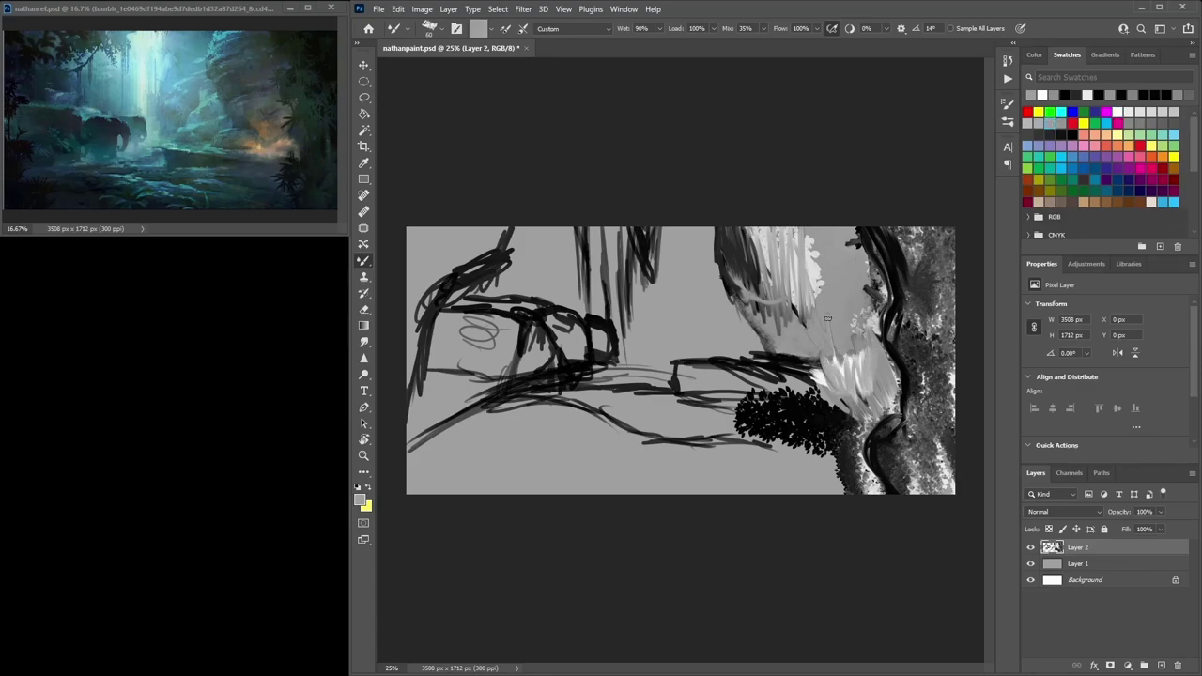
# Add dark grey and black strokes to the right part of the cliff and blend them upward into streaks
pyautogui.click(1059, 123)
pyautogui.moveTo(836, 321)
pyautogui.mouseDown()
pyautogui.moveTo(862, 286)
pyautogui.moveTo(869, 242)
pyautogui.mouseUp()
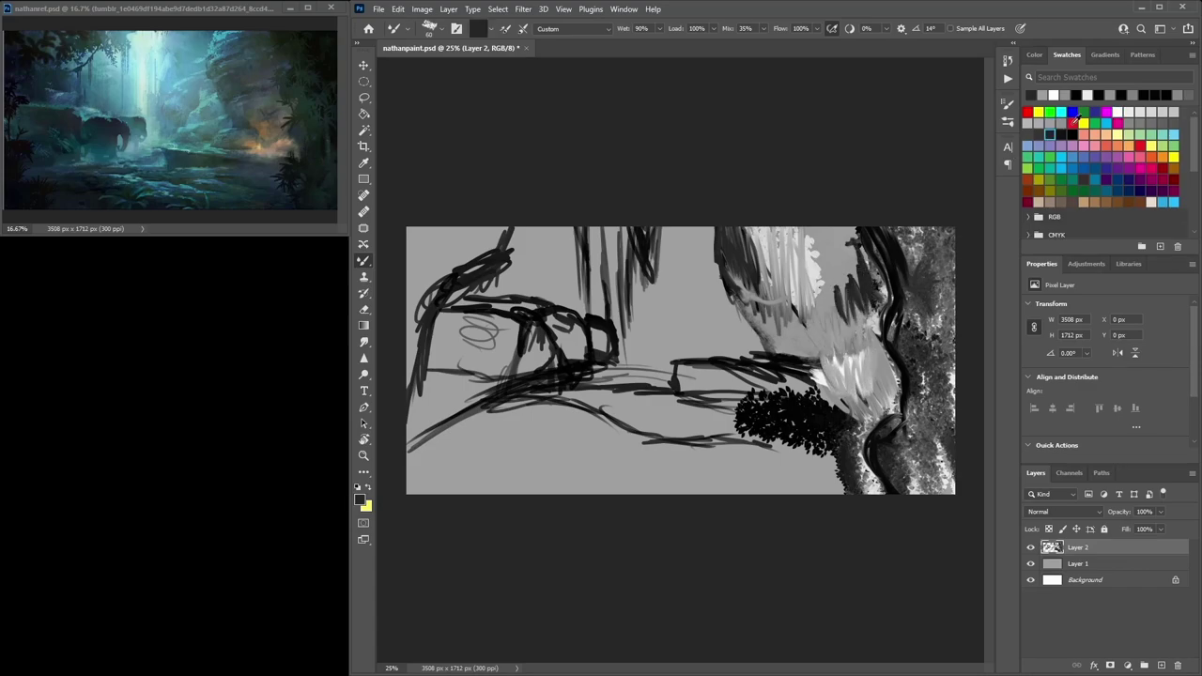
pyautogui.click(1067, 134)
pyautogui.moveTo(846, 287); pyautogui.dragTo(857, 233)
pyautogui.moveTo(871, 280); pyautogui.dragTo(851, 235)
pyautogui.moveTo(816, 288); pyautogui.dragTo(808, 231)
# Paint long white vertical streaks of falling water down the waterfall
pyautogui.click(1118, 111)
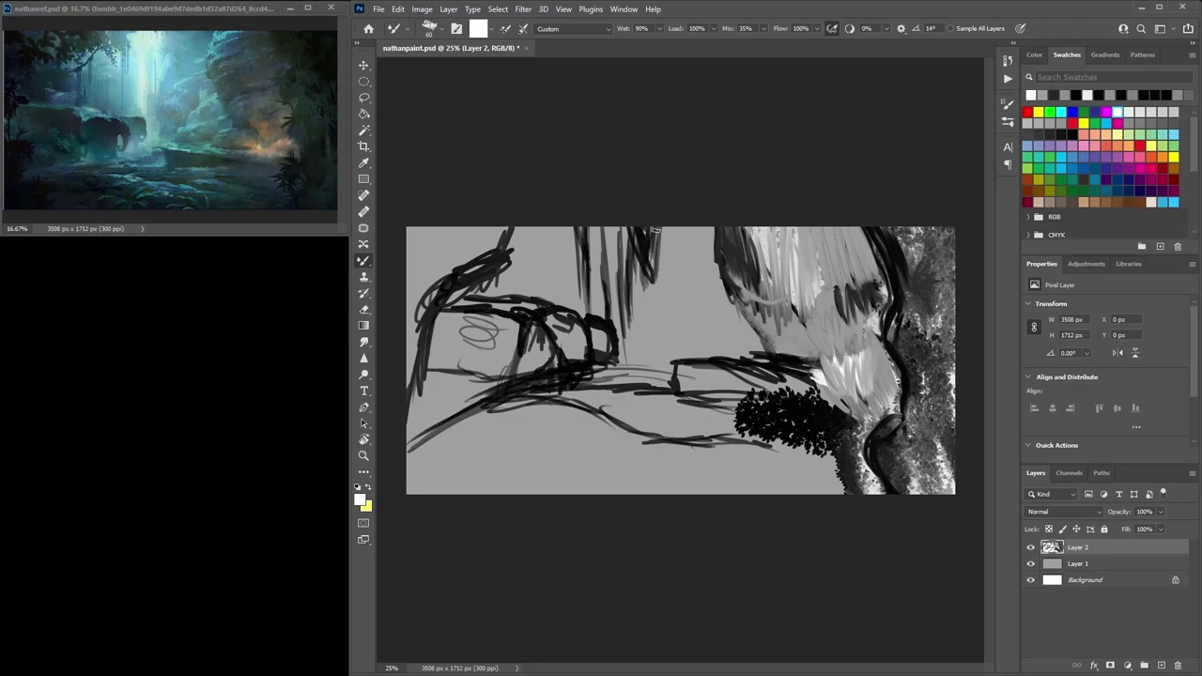
pyautogui.moveTo(641, 224)
pyautogui.mouseDown()
pyautogui.moveTo(647, 312)
pyautogui.moveTo(666, 227)
pyautogui.moveTo(646, 313)
pyautogui.mouseUp()
pyautogui.moveTo(635, 228); pyautogui.dragTo(625, 333)
pyautogui.moveTo(616, 228)
pyautogui.mouseDown()
pyautogui.moveTo(621, 329)
pyautogui.moveTo(611, 226)
pyautogui.mouseUp()
pyautogui.moveTo(616, 225); pyautogui.dragTo(628, 327)
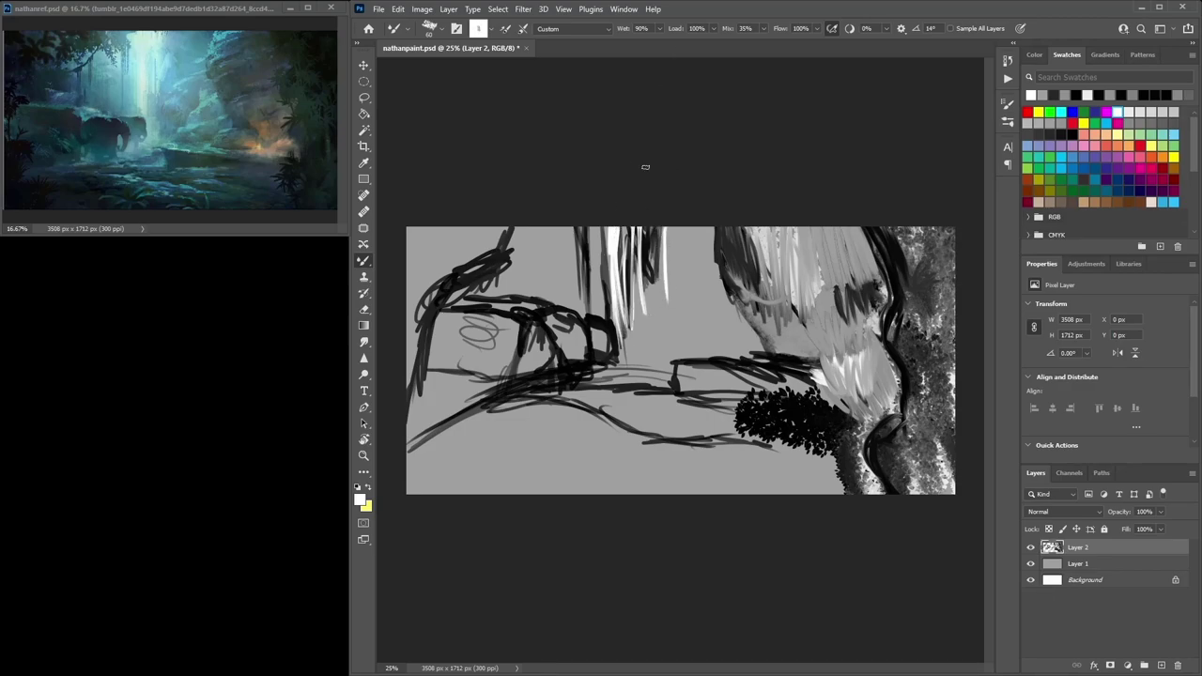
pyautogui.moveTo(630, 229); pyautogui.dragTo(634, 350)
pyautogui.moveTo(634, 352)
pyautogui.mouseDown()
pyautogui.moveTo(627, 201)
pyautogui.moveTo(636, 351)
pyautogui.mouseUp()
# Sample greys and white around the waterfall and blend its left edge and centre with vertical strokes
pyautogui.keyDown('alt'); pyautogui.click(657, 328); pyautogui.keyUp('alt')
pyautogui.moveTo(611, 222); pyautogui.dragTo(616, 313)
pyautogui.moveTo(614, 293)
pyautogui.mouseDown()
pyautogui.moveTo(618, 213)
pyautogui.moveTo(620, 309)
pyautogui.mouseUp()
pyautogui.moveTo(614, 316); pyautogui.dragTo(614, 218)
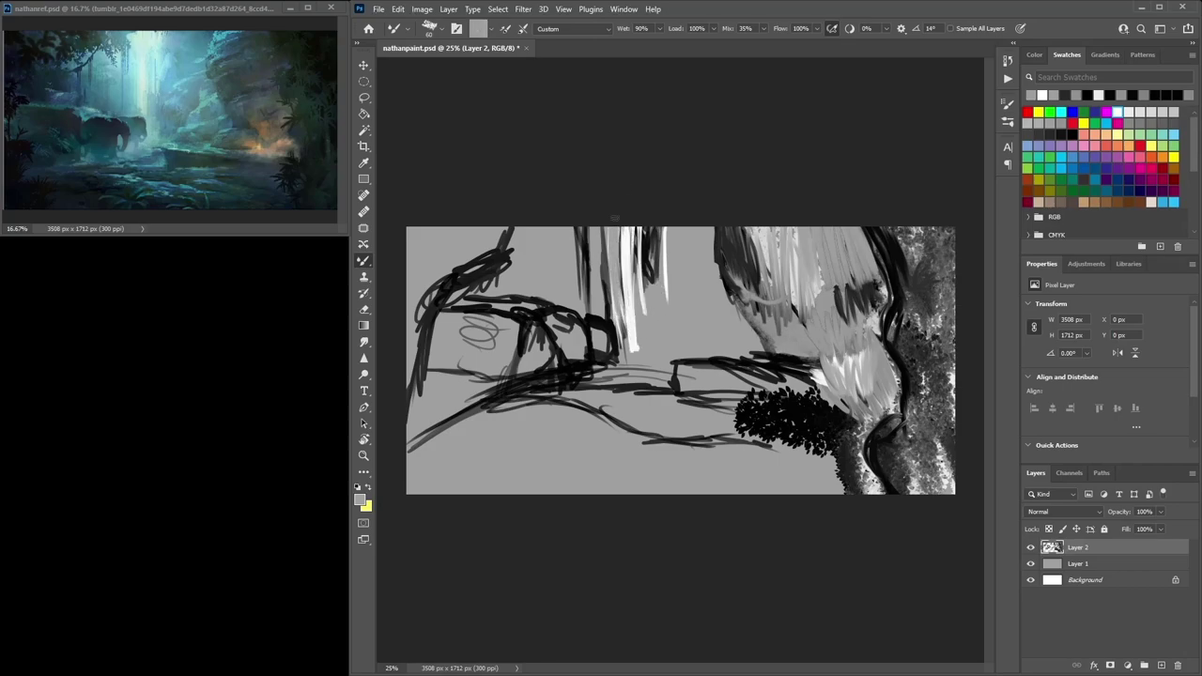
pyautogui.keyDown('alt'); pyautogui.click(632, 331); pyautogui.keyUp('alt')
pyautogui.moveTo(620, 278)
pyautogui.mouseDown()
pyautogui.moveTo(618, 226)
pyautogui.moveTo(621, 286)
pyautogui.mouseUp()
pyautogui.keyDown('alt'); pyautogui.click(643, 299); pyautogui.keyUp('alt')
pyautogui.moveTo(633, 224); pyautogui.dragTo(632, 310)
pyautogui.moveTo(633, 248)
pyautogui.mouseDown()
pyautogui.moveTo(634, 314)
pyautogui.moveTo(607, 324)
pyautogui.moveTo(602, 353)
pyautogui.moveTo(617, 364)
pyautogui.moveTo(601, 284)
pyautogui.moveTo(606, 204)
pyautogui.mouseUp()
# Sample tones around the waterfall's base and shade the background between the waterfall and the cliff with grey hatching
pyautogui.keyDown('alt'); pyautogui.click(618, 323); pyautogui.keyUp('alt')
pyautogui.keyDown('alt'); pyautogui.click(620, 332); pyautogui.keyUp('alt')
pyautogui.keyDown('alt'); pyautogui.click(597, 355); pyautogui.keyUp('alt')
pyautogui.keyDown('alt'); pyautogui.click(609, 346); pyautogui.keyUp('alt')
pyautogui.moveTo(677, 224)
pyautogui.mouseDown()
pyautogui.moveTo(668, 271)
pyautogui.moveTo(691, 295)
pyautogui.moveTo(685, 330)
pyautogui.moveTo(742, 312)
pyautogui.mouseUp()
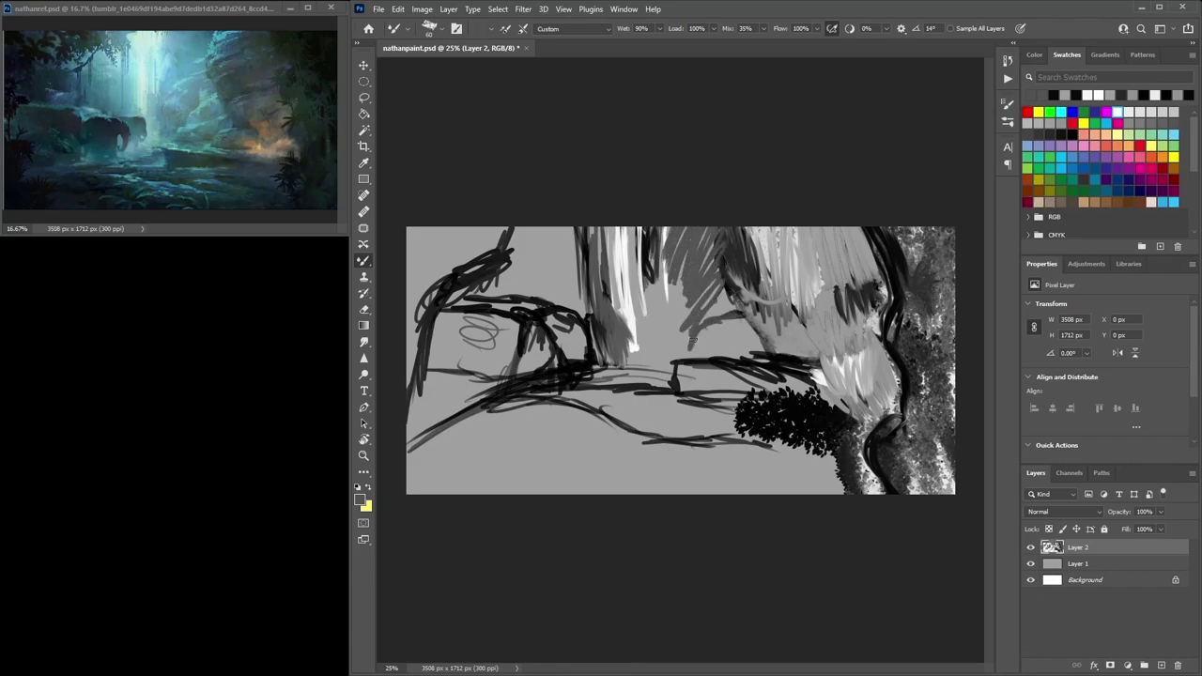
pyautogui.keyDown('alt'); pyautogui.click(738, 331); pyautogui.keyUp('alt')
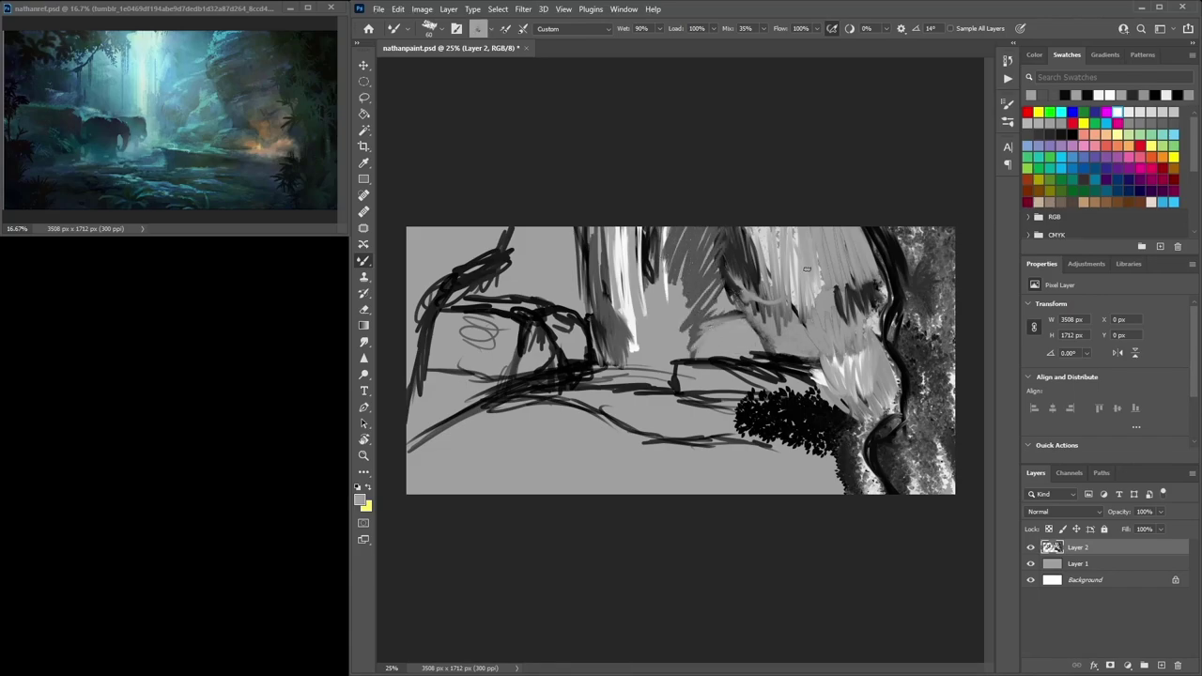
# Paint a black rock shape above the right ledge and cover the black bush below with sampled grey strokes
pyautogui.click(1073, 134)
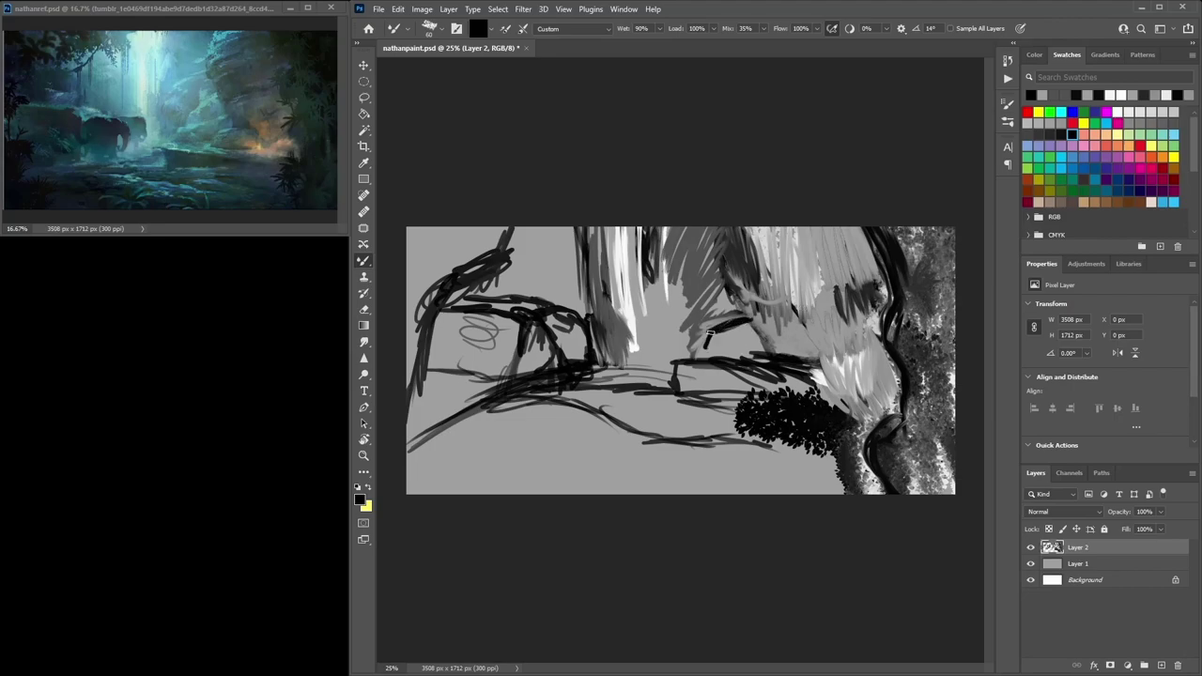
pyautogui.keyDown('alt'); pyautogui.click(780, 474); pyautogui.keyUp('alt')
pyautogui.moveTo(740, 414)
pyautogui.mouseDown()
pyautogui.moveTo(839, 444)
pyautogui.moveTo(794, 440)
pyautogui.moveTo(778, 460)
pyautogui.mouseUp()
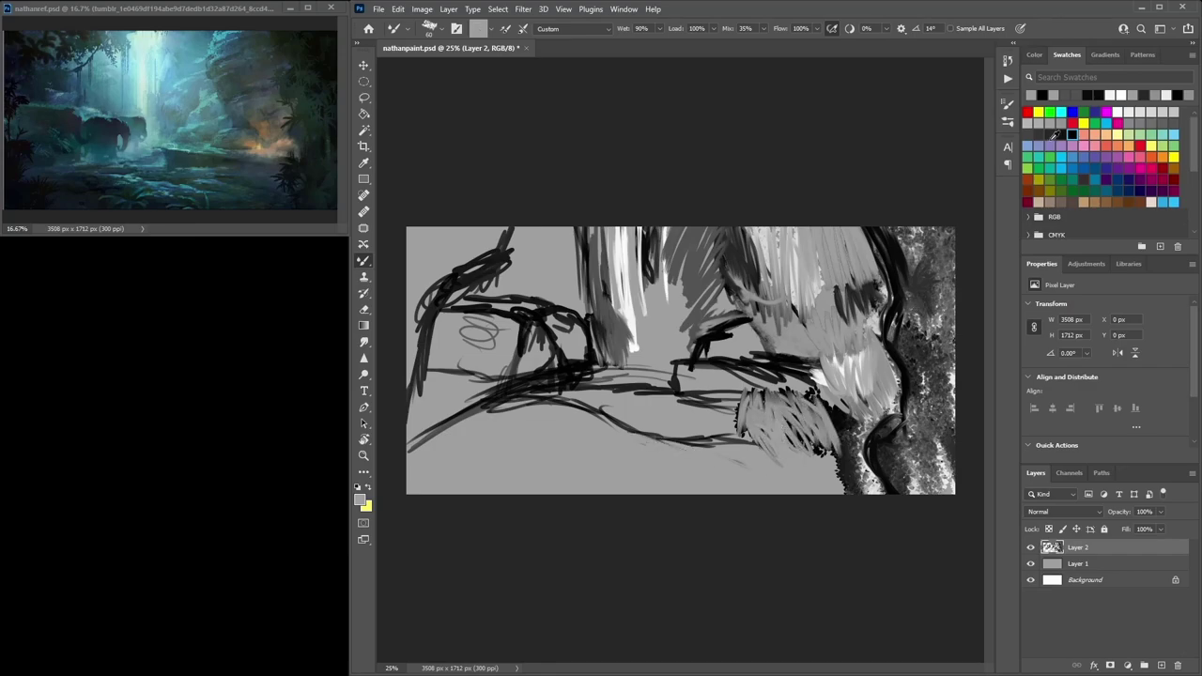
# Enlarge the brush to 100 px and fill the foreground with dark grey diagonal hatching
pyautogui.click(1040, 135)
pyautogui.rightClick(721, 426)
pyautogui.click(832, 467)
pyautogui.moveTo(562, 433)
pyautogui.mouseDown()
pyautogui.moveTo(759, 463)
pyautogui.moveTo(470, 460)
pyautogui.moveTo(563, 439)
pyautogui.moveTo(547, 413)
pyautogui.moveTo(472, 495)
pyautogui.moveTo(486, 468)
pyautogui.moveTo(472, 447)
pyautogui.moveTo(419, 492)
pyautogui.mouseUp()
# Paint dark strokes along the lower left edge and on the underside of the overhang left of the waterfall
pyautogui.click(1073, 137)
pyautogui.moveTo(456, 366); pyautogui.dragTo(398, 389)
pyautogui.moveTo(458, 320); pyautogui.dragTo(397, 393)
pyautogui.moveTo(567, 259)
pyautogui.mouseDown()
pyautogui.moveTo(584, 225)
pyautogui.moveTo(489, 280)
pyautogui.moveTo(574, 216)
pyautogui.moveTo(543, 275)
pyautogui.mouseUp()
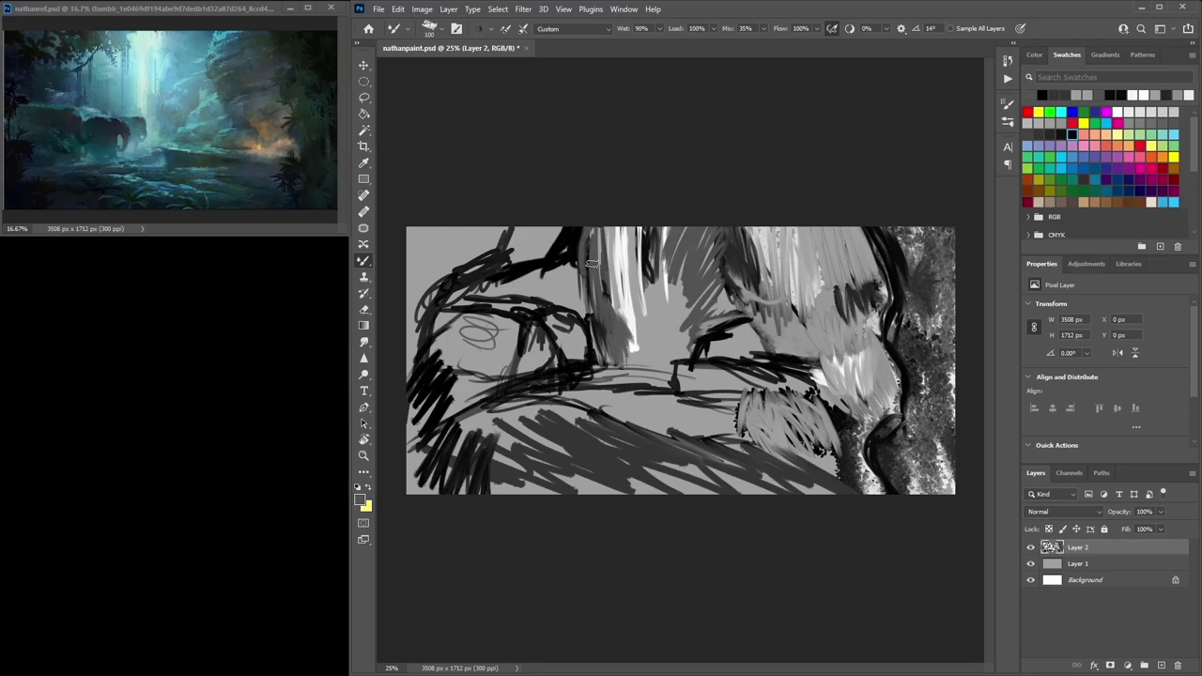
pyautogui.moveTo(569, 224)
pyautogui.mouseDown()
pyautogui.moveTo(471, 286)
pyautogui.moveTo(456, 217)
pyautogui.moveTo(445, 287)
pyautogui.mouseUp()
# Sample the mid grey and hatch it over the overhang, the left edge and the lower-left corner
pyautogui.keyDown('alt'); pyautogui.click(518, 277); pyautogui.keyUp('alt')
pyautogui.moveTo(548, 227)
pyautogui.mouseDown()
pyautogui.moveTo(453, 297)
pyautogui.moveTo(496, 291)
pyautogui.moveTo(432, 314)
pyautogui.mouseUp()
pyautogui.moveTo(498, 227); pyautogui.dragTo(408, 334)
pyautogui.moveTo(461, 228)
pyautogui.mouseDown()
pyautogui.moveTo(408, 295)
pyautogui.moveTo(409, 372)
pyautogui.mouseUp()
pyautogui.moveTo(444, 355)
pyautogui.mouseDown()
pyautogui.moveTo(411, 431)
pyautogui.moveTo(419, 479)
pyautogui.mouseUp()
pyautogui.moveTo(481, 413); pyautogui.dragTo(441, 492)
pyautogui.moveTo(485, 447); pyautogui.dragTo(461, 495)
pyautogui.moveTo(482, 465)
pyautogui.mouseDown()
pyautogui.moveTo(504, 496)
pyautogui.moveTo(566, 486)
pyautogui.mouseUp()
# Cover the textured right-hand trunk with mid-grey diagonal strokes from its base up to the top
pyautogui.moveTo(936, 413); pyautogui.dragTo(877, 494)
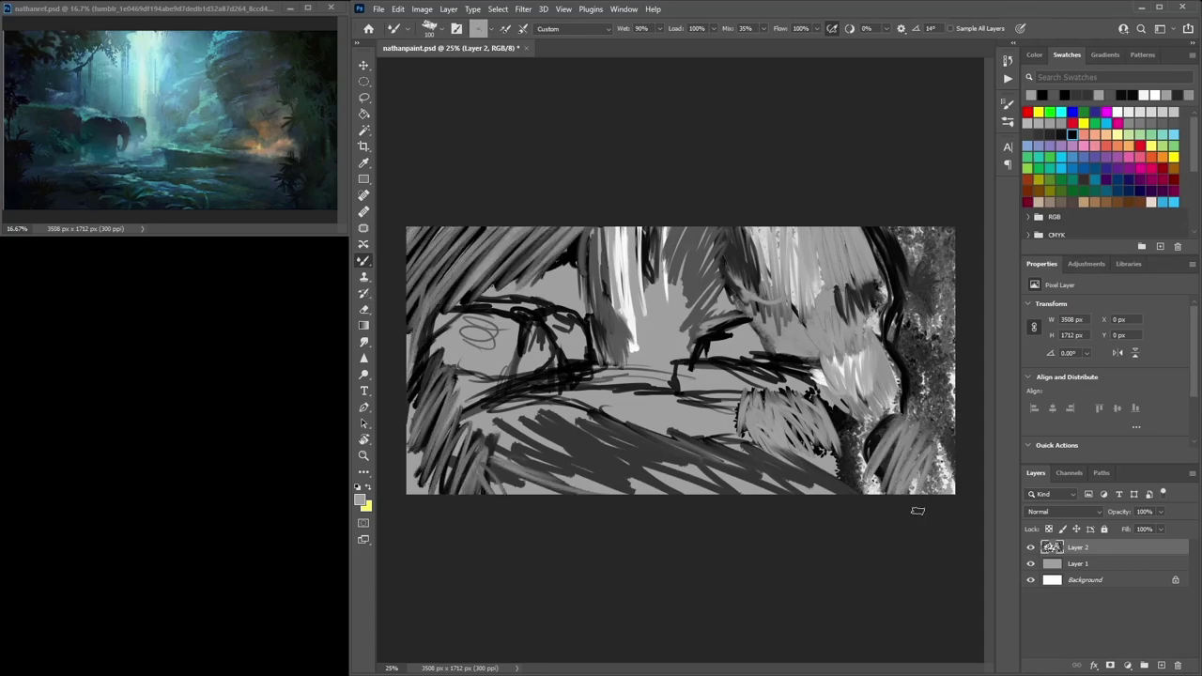
pyautogui.moveTo(951, 381); pyautogui.dragTo(911, 494)
pyautogui.moveTo(955, 305); pyautogui.dragTo(898, 452)
pyautogui.moveTo(957, 229)
pyautogui.mouseDown()
pyautogui.moveTo(907, 398)
pyautogui.moveTo(898, 310)
pyautogui.mouseUp()
pyautogui.moveTo(930, 228); pyautogui.dragTo(883, 315)
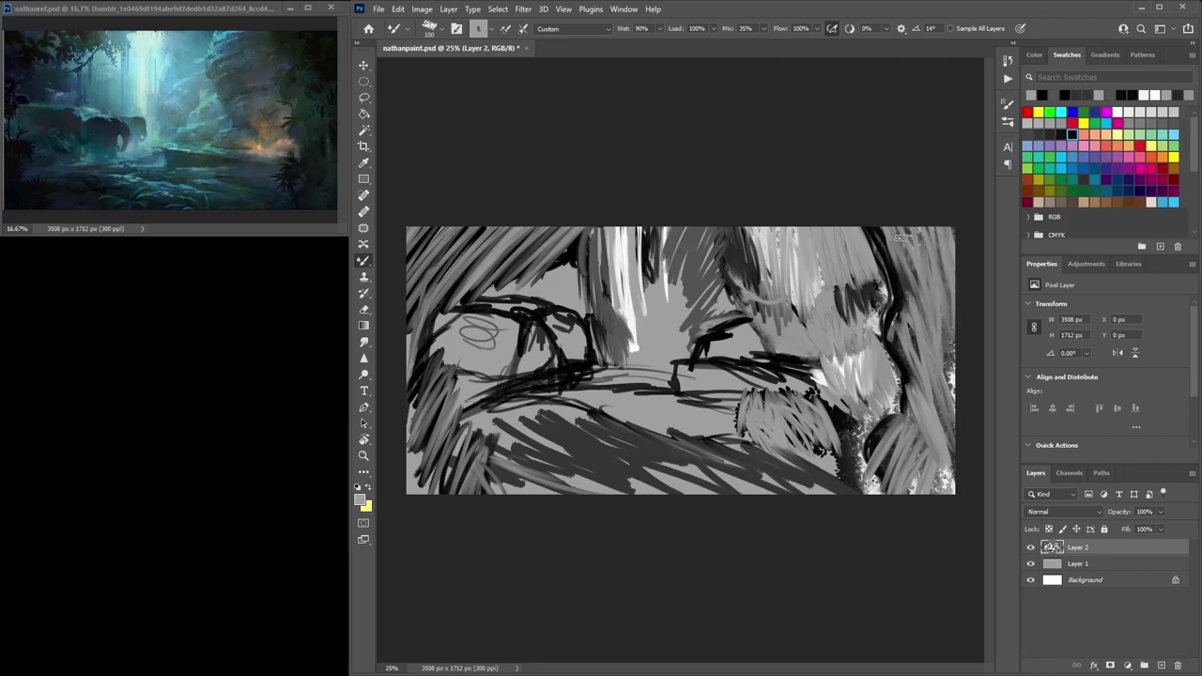
pyautogui.moveTo(629, 336); pyautogui.dragTo(643, 235)
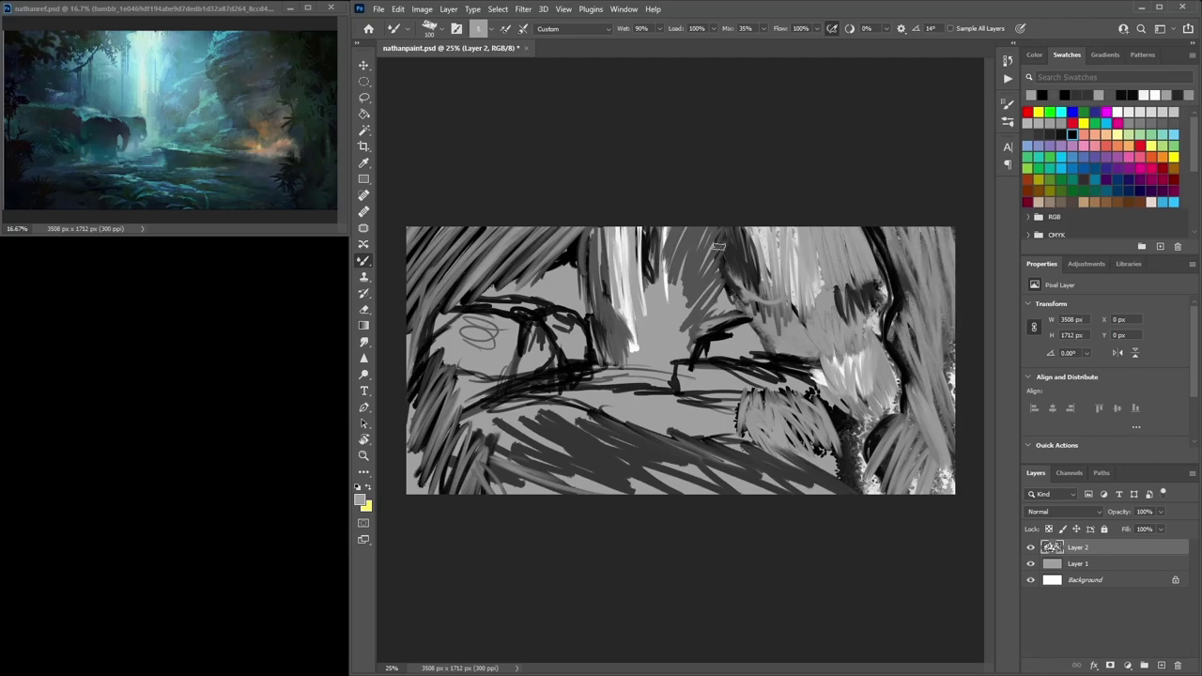
# Paint black contours down the cliff's left edge and around the rock at its foot, and shade the ledge in grey
pyautogui.click(1053, 148)
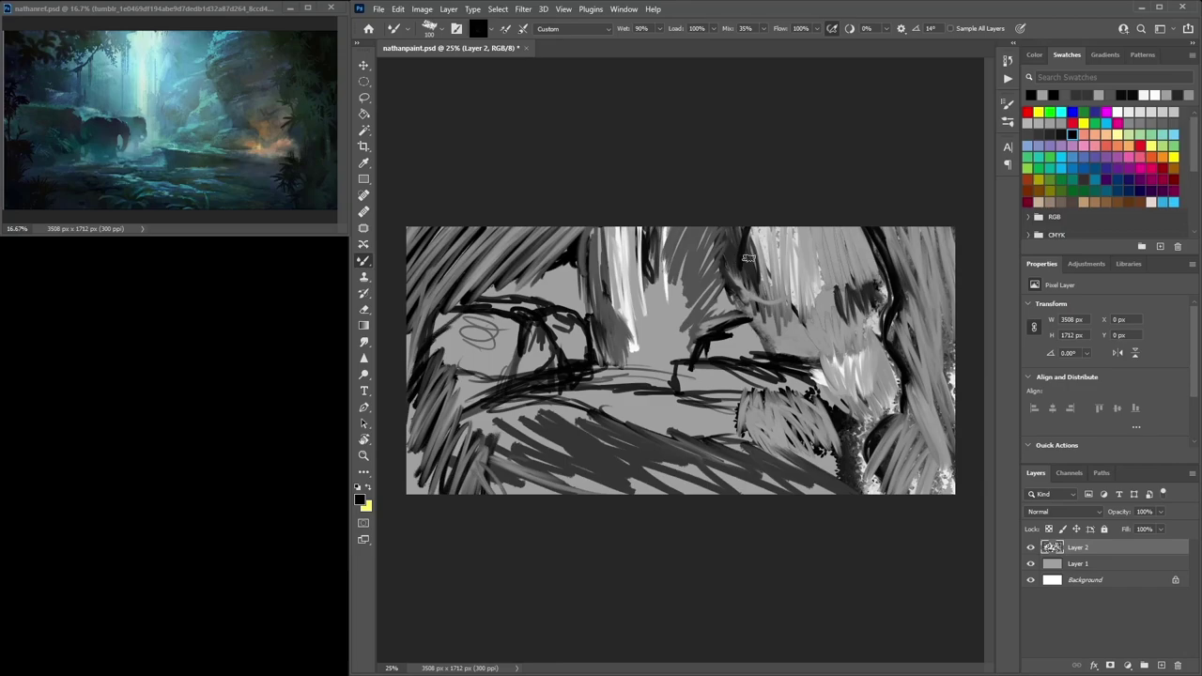
pyautogui.moveTo(767, 299)
pyautogui.mouseDown()
pyautogui.moveTo(751, 328)
pyautogui.moveTo(801, 371)
pyautogui.moveTo(799, 331)
pyautogui.moveTo(829, 346)
pyautogui.moveTo(783, 352)
pyautogui.moveTo(823, 340)
pyautogui.moveTo(813, 349)
pyautogui.mouseUp()
pyautogui.keyDown('alt'); pyautogui.click(806, 382); pyautogui.keyUp('alt')
pyautogui.moveTo(686, 363)
pyautogui.mouseDown()
pyautogui.moveTo(776, 391)
pyautogui.moveTo(679, 368)
pyautogui.moveTo(671, 394)
pyautogui.moveTo(742, 372)
pyautogui.moveTo(725, 391)
pyautogui.moveTo(766, 404)
pyautogui.moveTo(575, 394)
pyautogui.moveTo(732, 410)
pyautogui.mouseUp()
pyautogui.keyDown('alt'); pyautogui.click(760, 356); pyautogui.keyUp('alt')
# Sample the white of the waterfall and paint highlights along the waterline below the ledge and at the waterfall's base
pyautogui.keyDown('alt'); pyautogui.click(634, 346); pyautogui.keyUp('alt')
pyautogui.moveTo(567, 401); pyautogui.dragTo(725, 404)
pyautogui.moveTo(592, 399); pyautogui.dragTo(622, 398)
pyautogui.moveTo(638, 345); pyautogui.dragTo(642, 364)
pyautogui.moveTo(647, 336); pyautogui.dragTo(645, 359)
pyautogui.moveTo(621, 299)
pyautogui.mouseDown()
pyautogui.moveTo(626, 347)
pyautogui.moveTo(620, 331)
pyautogui.mouseUp()
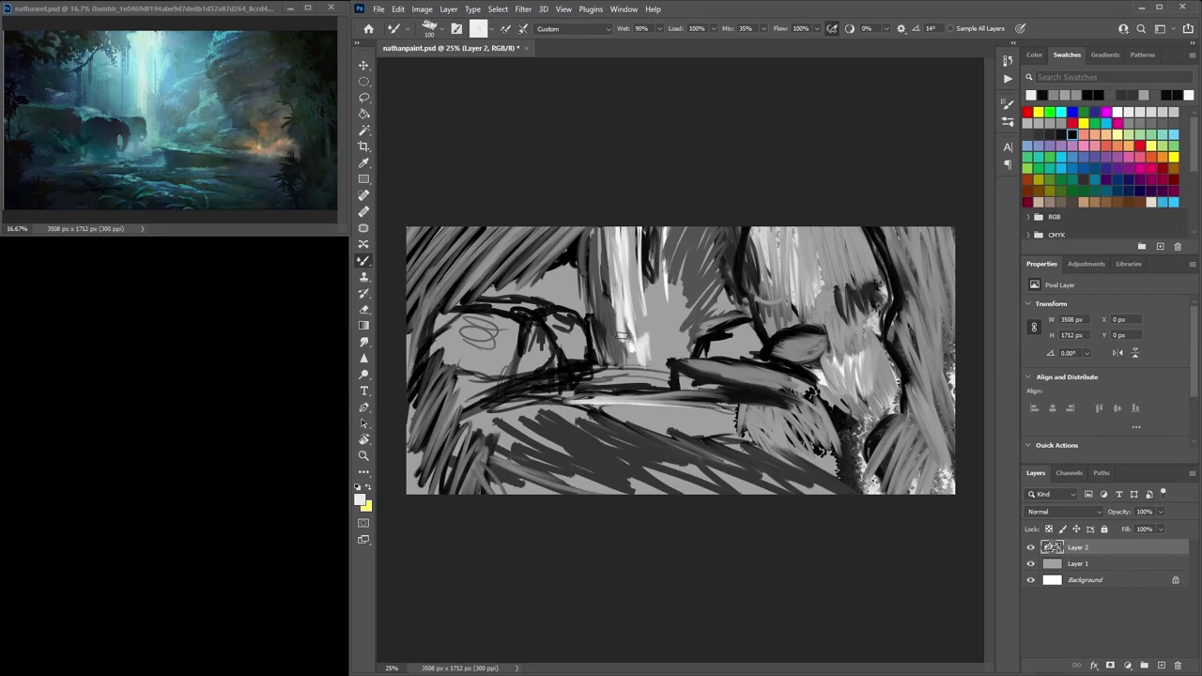
# Sample the waterfall's grey and blend it over the dark vertical lines at its top
pyautogui.keyDown('alt'); pyautogui.click(633, 317); pyautogui.keyUp('alt')
pyautogui.moveTo(643, 198); pyautogui.dragTo(641, 303)
pyautogui.moveTo(644, 218); pyautogui.dragTo(645, 307)
pyautogui.moveTo(648, 228)
pyautogui.mouseDown()
pyautogui.moveTo(648, 303)
pyautogui.moveTo(650, 291)
pyautogui.mouseUp()
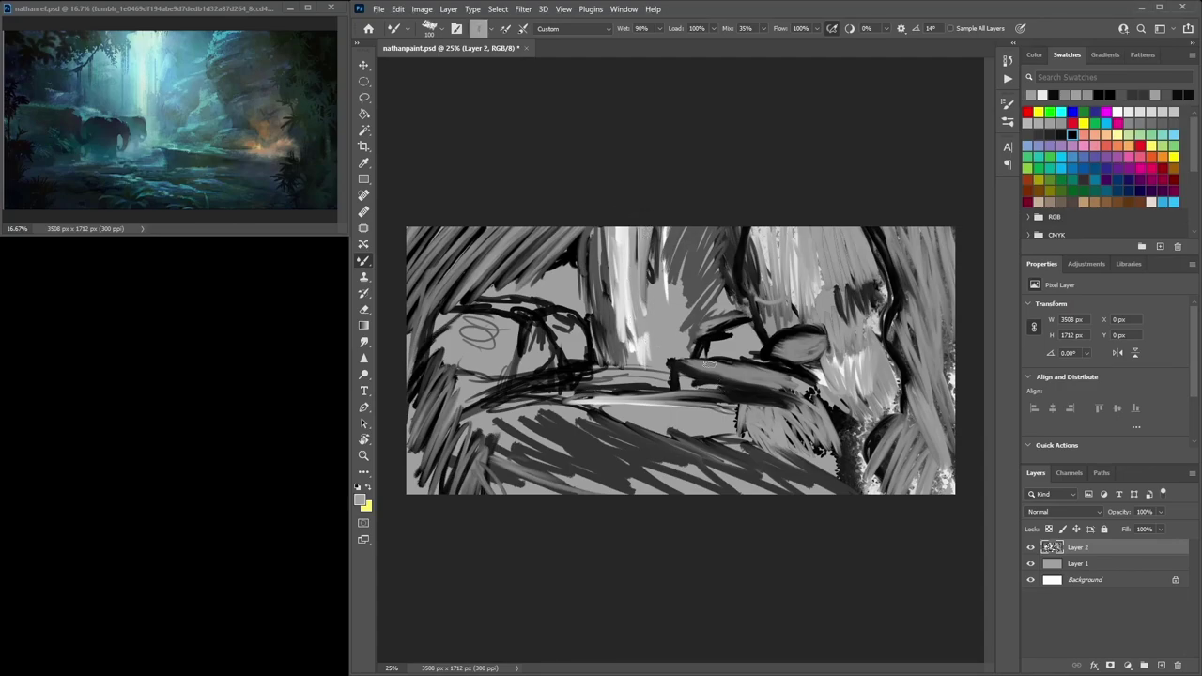
# Paint a dark ledge line across the upper cliff and reinforce the adjoining trunk contour in sampled black
pyautogui.moveTo(869, 269); pyautogui.dragTo(881, 299)
pyautogui.keyDown('alt'); pyautogui.click(891, 316); pyautogui.keyUp('alt')
pyautogui.moveTo(882, 276)
pyautogui.mouseDown()
pyautogui.moveTo(793, 279)
pyautogui.moveTo(817, 272)
pyautogui.moveTo(749, 290)
pyautogui.moveTo(870, 272)
pyautogui.moveTo(858, 216)
pyautogui.moveTo(882, 273)
pyautogui.moveTo(876, 250)
pyautogui.mouseUp()
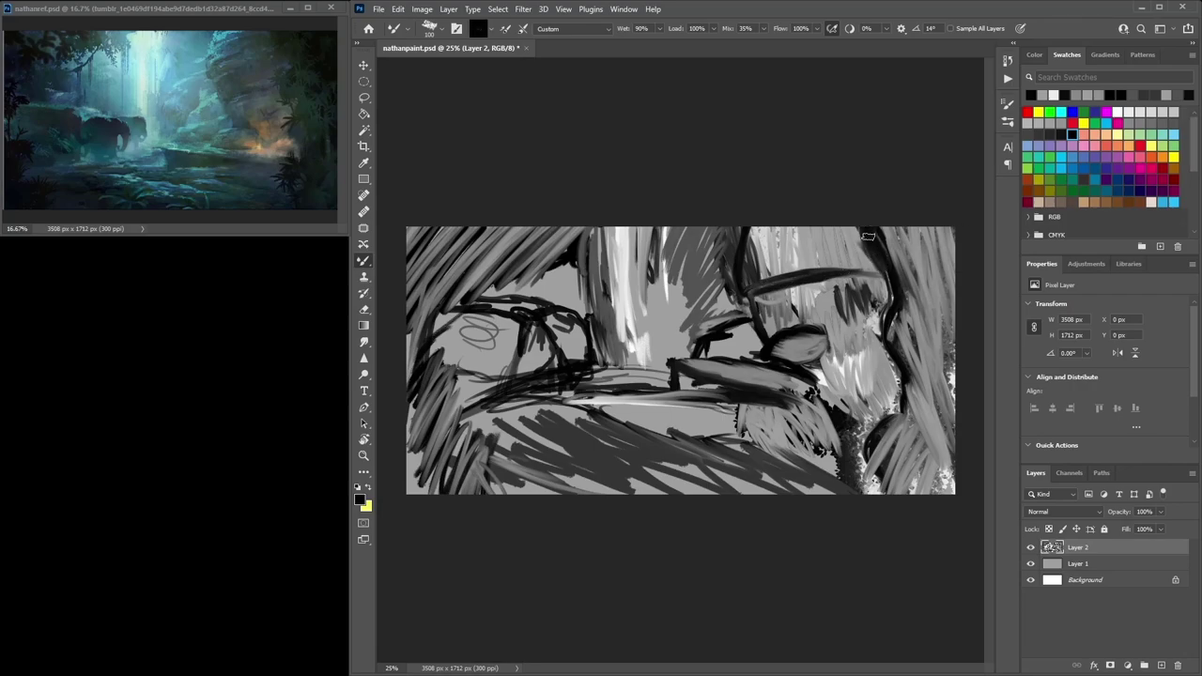
pyautogui.press('r')
pyautogui.click(874, 284)
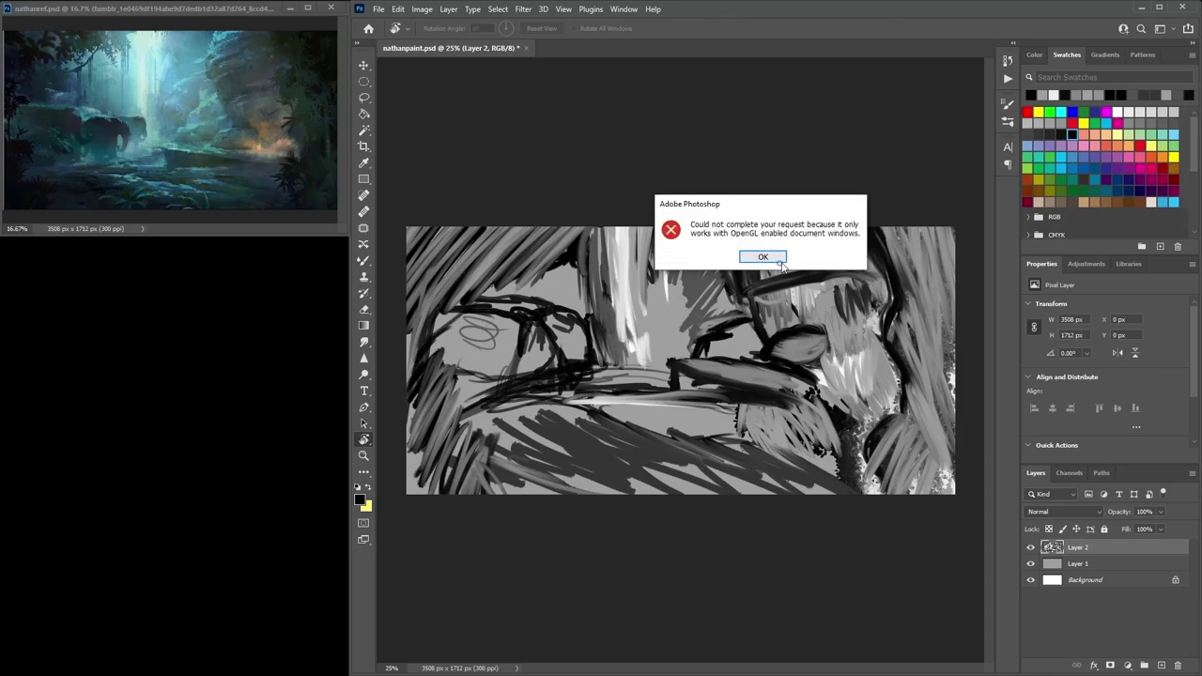
pyautogui.click(776, 259)
pyautogui.press('b')
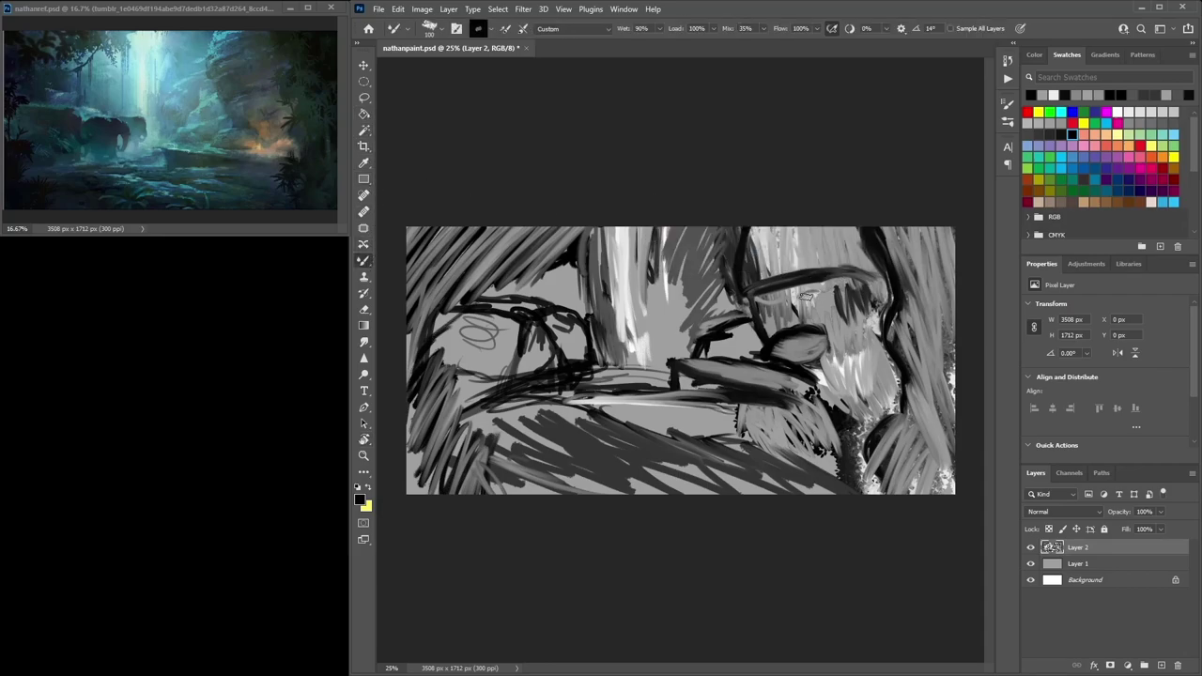
# Rework the upper cliff above the ledge line with sampled dark strokes and light grey swatch strokes over the trunk contour
pyautogui.moveTo(869, 255); pyautogui.dragTo(799, 261)
pyautogui.keyDown('alt'); pyautogui.click(778, 288); pyautogui.keyUp('alt')
pyautogui.moveTo(797, 214)
pyautogui.mouseDown()
pyautogui.moveTo(751, 265)
pyautogui.moveTo(760, 219)
pyautogui.moveTo(756, 276)
pyautogui.moveTo(836, 228)
pyautogui.mouseUp()
pyautogui.click(1141, 112)
pyautogui.moveTo(755, 229)
pyautogui.mouseDown()
pyautogui.moveTo(740, 253)
pyautogui.moveTo(765, 222)
pyautogui.moveTo(745, 248)
pyautogui.moveTo(801, 224)
pyautogui.moveTo(772, 226)
pyautogui.moveTo(789, 229)
pyautogui.moveTo(735, 259)
pyautogui.moveTo(792, 226)
pyautogui.moveTo(747, 275)
pyautogui.mouseUp()
pyautogui.click(1050, 123)
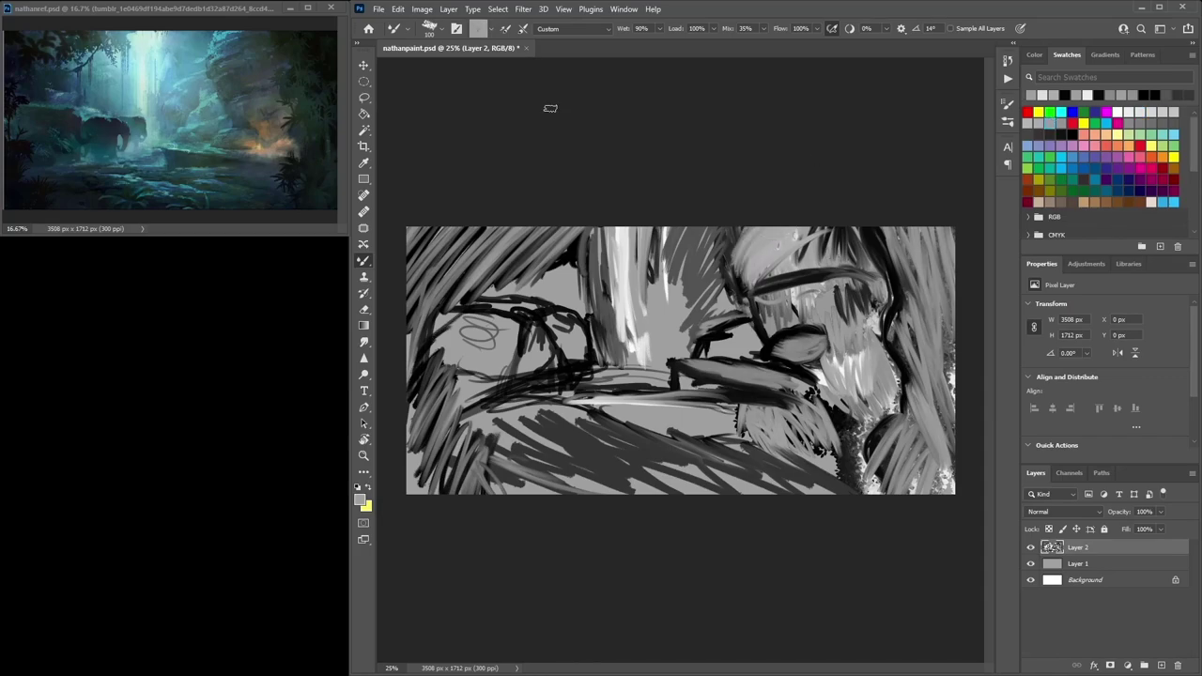
# Paint diagonal highlights across the top of the cliff in a light swatch and sampled greys
pyautogui.hotkey('ctrl', '=')
pyautogui.moveTo(791, 102)
pyautogui.mouseDown()
pyautogui.moveTo(768, 139)
pyautogui.moveTo(776, 154)
pyautogui.mouseUp()
pyautogui.keyDown('alt'); pyautogui.click(767, 180); pyautogui.keyUp('alt')
pyautogui.keyDown('alt'); pyautogui.click(775, 184); pyautogui.keyUp('alt')
pyautogui.click(1152, 113)
pyautogui.moveTo(798, 100)
pyautogui.mouseDown()
pyautogui.moveTo(771, 155)
pyautogui.moveTo(783, 120)
pyautogui.moveTo(795, 192)
pyautogui.mouseUp()
pyautogui.keyDown('alt'); pyautogui.click(792, 253); pyautogui.keyUp('alt')
pyautogui.moveTo(835, 105)
pyautogui.mouseDown()
pyautogui.moveTo(787, 180)
pyautogui.moveTo(778, 166)
pyautogui.mouseUp()
pyautogui.moveTo(806, 97); pyautogui.dragTo(757, 150)
pyautogui.moveTo(848, 96); pyautogui.dragTo(781, 138)
pyautogui.moveTo(875, 97)
pyautogui.mouseDown()
pyautogui.moveTo(794, 141)
pyautogui.moveTo(820, 150)
pyautogui.moveTo(810, 150)
pyautogui.mouseUp()
pyautogui.keyDown('alt'); pyautogui.click(867, 164); pyautogui.keyUp('alt')
pyautogui.moveTo(809, 98); pyautogui.dragTo(776, 122)
pyautogui.moveTo(801, 97)
pyautogui.mouseDown()
pyautogui.moveTo(758, 127)
pyautogui.moveTo(878, 69)
pyautogui.moveTo(772, 150)
pyautogui.mouseUp()
# Blend sampled light and dark greys over the cliff top and around the junction of trunk and ledge
pyautogui.keyDown('alt'); pyautogui.click(803, 114); pyautogui.keyUp('alt')
pyautogui.keyDown('alt'); pyautogui.click(806, 113); pyautogui.keyUp('alt')
pyautogui.keyDown('alt'); pyautogui.click(764, 150); pyautogui.keyUp('alt')
pyautogui.moveTo(819, 116); pyautogui.dragTo(755, 162)
pyautogui.keyDown('alt'); pyautogui.click(836, 179); pyautogui.keyUp('alt')
pyautogui.keyDown('alt'); pyautogui.click(787, 150); pyautogui.keyUp('alt')
pyautogui.moveTo(853, 109); pyautogui.dragTo(795, 143)
pyautogui.moveTo(883, 96); pyautogui.dragTo(799, 134)
pyautogui.moveTo(889, 97)
pyautogui.mouseDown()
pyautogui.moveTo(805, 126)
pyautogui.moveTo(817, 144)
pyautogui.mouseUp()
pyautogui.moveTo(932, 98); pyautogui.dragTo(874, 121)
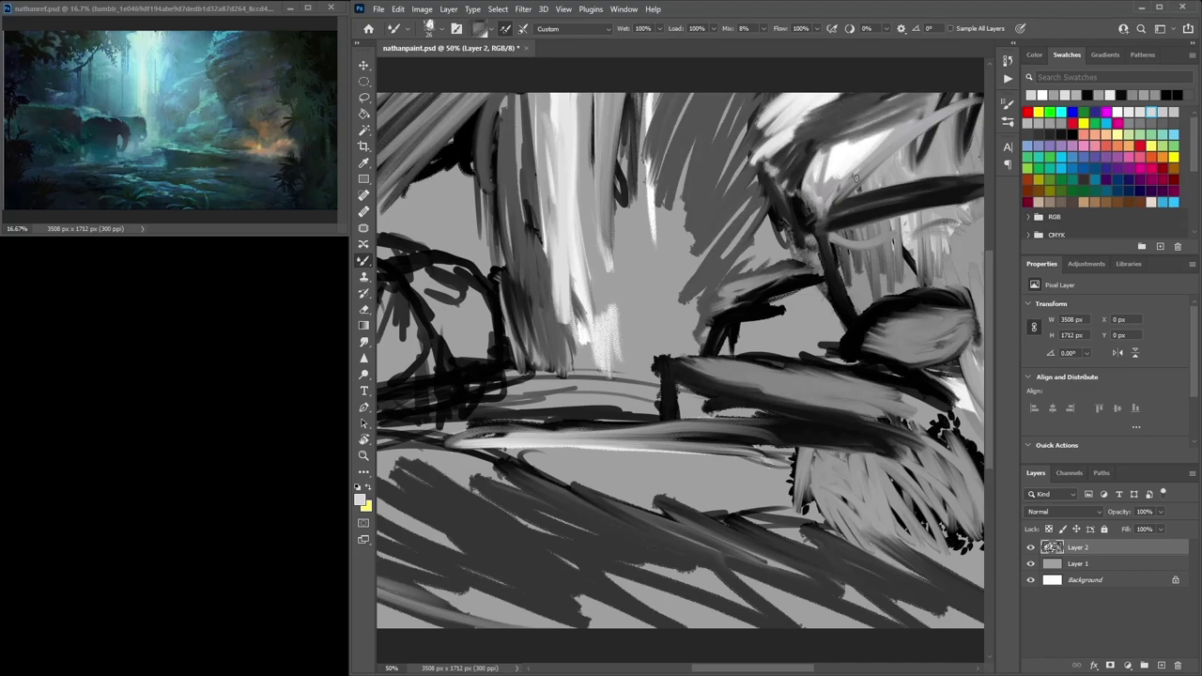
pyautogui.moveTo(865, 173); pyautogui.dragTo(777, 199)
pyautogui.moveTo(908, 214); pyautogui.dragTo(754, 231)
pyautogui.hotkey('ctrl', '-')
pyautogui.hotkey('ctrl', '-')
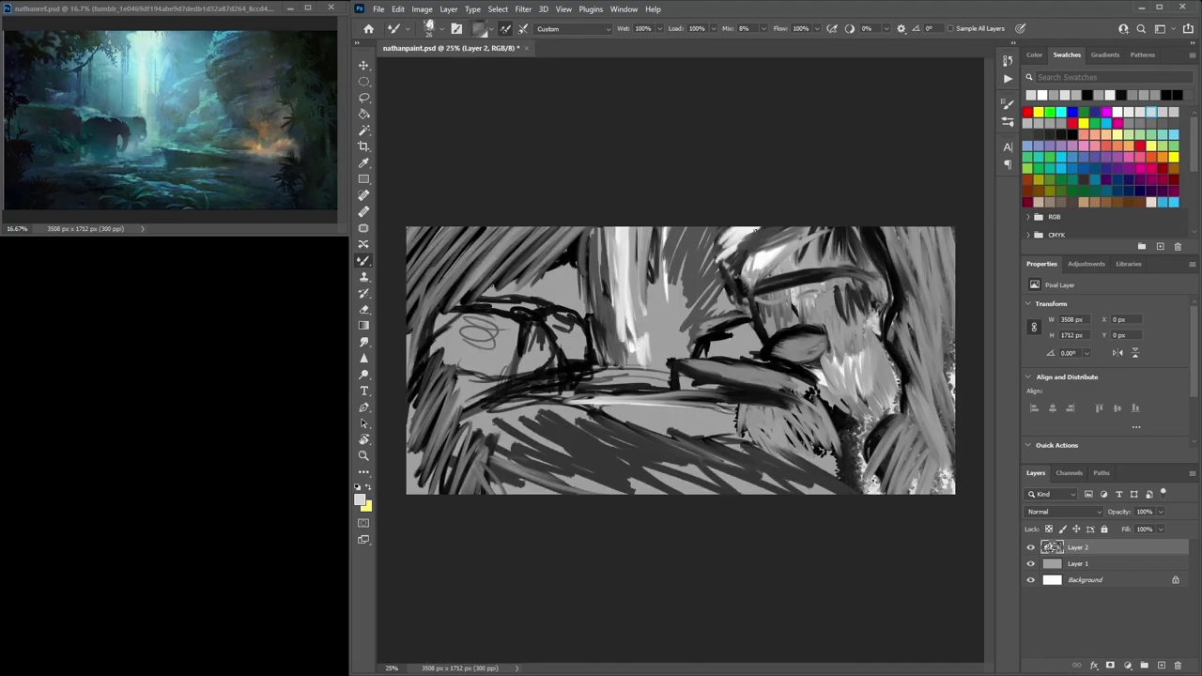
# Paint light vertical strokes on the cliff face below the ledge line and lighten the foliage on the upper right
pyautogui.moveTo(845, 229); pyautogui.dragTo(795, 258)
pyautogui.moveTo(853, 240)
pyautogui.mouseDown()
pyautogui.moveTo(784, 284)
pyautogui.moveTo(778, 233)
pyautogui.moveTo(765, 230)
pyautogui.moveTo(782, 310)
pyautogui.moveTo(787, 300)
pyautogui.moveTo(776, 355)
pyautogui.moveTo(810, 384)
pyautogui.moveTo(838, 338)
pyautogui.moveTo(861, 372)
pyautogui.moveTo(891, 357)
pyautogui.moveTo(846, 366)
pyautogui.moveTo(851, 387)
pyautogui.moveTo(900, 376)
pyautogui.moveTo(838, 379)
pyautogui.mouseUp()
pyautogui.keyDown('alt'); pyautogui.click(827, 274); pyautogui.keyUp('alt')
pyautogui.keyDown('alt'); pyautogui.click(874, 248); pyautogui.keyUp('alt')
pyautogui.click(1139, 112)
pyautogui.moveTo(818, 312)
pyautogui.mouseDown()
pyautogui.moveTo(849, 342)
pyautogui.moveTo(878, 286)
pyautogui.moveTo(865, 310)
pyautogui.moveTo(911, 304)
pyautogui.moveTo(887, 280)
pyautogui.mouseUp()
pyautogui.click(1133, 133)
pyautogui.click(1139, 113)
pyautogui.moveTo(877, 229)
pyautogui.mouseDown()
pyautogui.moveTo(930, 285)
pyautogui.moveTo(953, 254)
pyautogui.mouseUp()
# Fill the rock wall just right of the waterfall with long dark grey diagonal strokes
pyautogui.moveTo(820, 241)
pyautogui.mouseDown()
pyautogui.moveTo(801, 259)
pyautogui.moveTo(772, 250)
pyautogui.moveTo(763, 228)
pyautogui.mouseUp()
pyautogui.moveTo(755, 276)
pyautogui.mouseDown()
pyautogui.moveTo(746, 246)
pyautogui.moveTo(733, 252)
pyautogui.moveTo(728, 220)
pyautogui.moveTo(681, 306)
pyautogui.mouseUp()
pyautogui.moveTo(690, 246); pyautogui.dragTo(652, 332)
pyautogui.moveTo(675, 287)
pyautogui.mouseDown()
pyautogui.moveTo(650, 344)
pyautogui.moveTo(669, 352)
pyautogui.mouseUp()
pyautogui.moveTo(673, 353)
pyautogui.mouseDown()
pyautogui.moveTo(679, 323)
pyautogui.moveTo(658, 307)
pyautogui.mouseUp()
pyautogui.moveTo(675, 370)
pyautogui.mouseDown()
pyautogui.moveTo(682, 310)
pyautogui.moveTo(657, 338)
pyautogui.mouseUp()
pyautogui.moveTo(697, 357)
pyautogui.mouseDown()
pyautogui.moveTo(650, 272)
pyautogui.moveTo(649, 232)
pyautogui.mouseUp()
pyautogui.moveTo(751, 310); pyautogui.dragTo(729, 264)
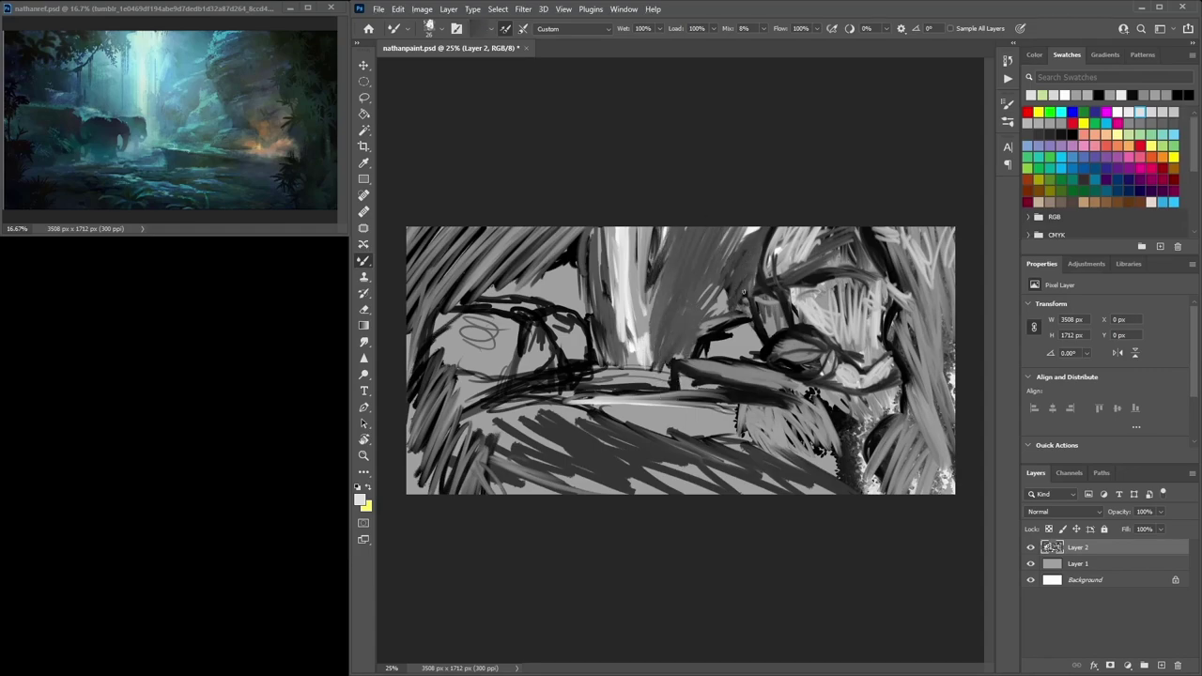
# Sample nearby greys and fill the rock shapes above the ledge at the foot of the cliff
pyautogui.moveTo(752, 340)
pyautogui.mouseDown()
pyautogui.moveTo(731, 305)
pyautogui.moveTo(701, 347)
pyautogui.mouseUp()
pyautogui.moveTo(761, 352)
pyautogui.mouseDown()
pyautogui.moveTo(728, 306)
pyautogui.moveTo(734, 324)
pyautogui.moveTo(744, 302)
pyautogui.moveTo(726, 308)
pyautogui.moveTo(741, 305)
pyautogui.moveTo(713, 329)
pyautogui.mouseUp()
pyautogui.keyDown('alt'); pyautogui.click(751, 309); pyautogui.keyUp('alt')
pyautogui.keyDown('alt'); pyautogui.click(719, 308); pyautogui.keyUp('alt')
pyautogui.keyDown('alt'); pyautogui.click(649, 264); pyautogui.keyUp('alt')
pyautogui.keyDown('alt'); pyautogui.click(723, 307); pyautogui.keyUp('alt')
pyautogui.keyDown('alt'); pyautogui.click(755, 310); pyautogui.keyUp('alt')
pyautogui.moveTo(755, 293); pyautogui.dragTo(722, 308)
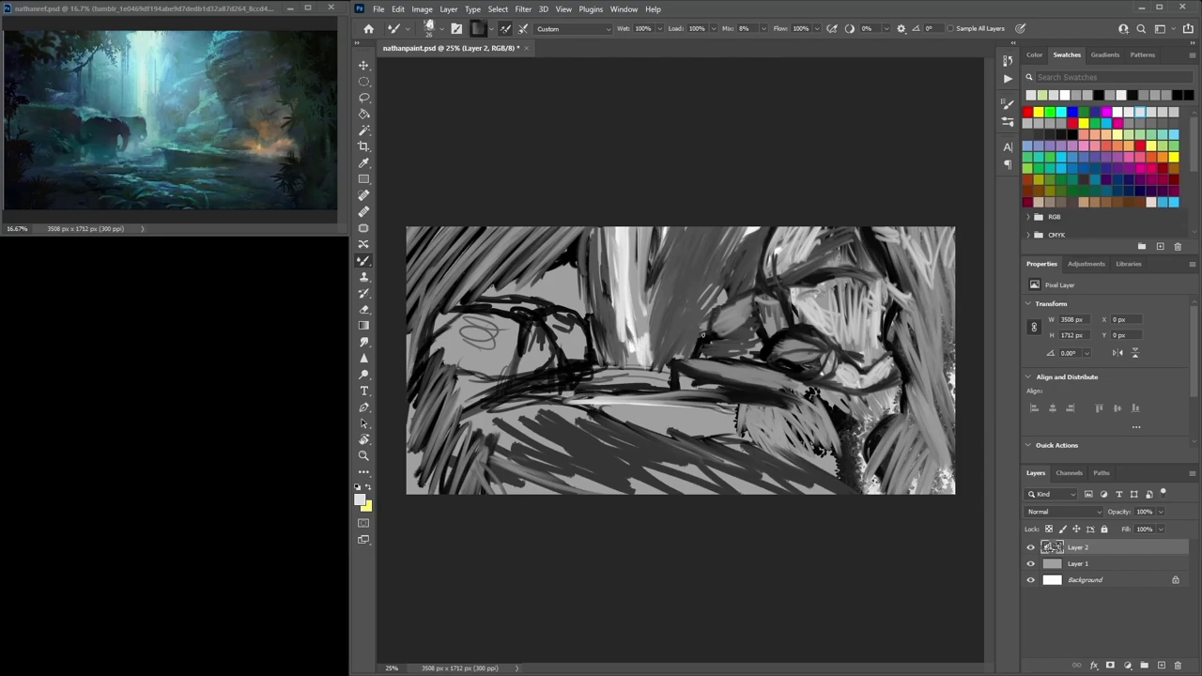
# Sample greys from the ledge and cover the ledge, waterline and lower right bank with horizontal grey strokes
pyautogui.moveTo(694, 359)
pyautogui.mouseDown()
pyautogui.moveTo(749, 359)
pyautogui.moveTo(713, 351)
pyautogui.moveTo(740, 353)
pyautogui.moveTo(719, 373)
pyautogui.moveTo(777, 377)
pyautogui.mouseUp()
pyautogui.keyDown('alt'); pyautogui.click(740, 382); pyautogui.keyUp('alt')
pyautogui.keyDown('alt'); pyautogui.click(727, 369); pyautogui.keyUp('alt')
pyautogui.keyDown('alt'); pyautogui.click(738, 356); pyautogui.keyUp('alt')
pyautogui.keyDown('alt'); pyautogui.click(748, 382); pyautogui.keyUp('alt')
pyautogui.moveTo(707, 402)
pyautogui.mouseDown()
pyautogui.moveTo(609, 404)
pyautogui.moveTo(658, 423)
pyautogui.moveTo(580, 429)
pyautogui.moveTo(712, 420)
pyautogui.moveTo(684, 408)
pyautogui.moveTo(787, 422)
pyautogui.moveTo(721, 433)
pyautogui.moveTo(782, 439)
pyautogui.mouseUp()
pyautogui.keyDown('alt'); pyautogui.click(731, 453); pyautogui.keyUp('alt')
pyautogui.moveTo(687, 437)
pyautogui.mouseDown()
pyautogui.moveTo(825, 447)
pyautogui.moveTo(787, 451)
pyautogui.moveTo(869, 481)
pyautogui.moveTo(839, 415)
pyautogui.moveTo(806, 390)
pyautogui.moveTo(898, 398)
pyautogui.moveTo(808, 395)
pyautogui.mouseUp()
pyautogui.keyDown('alt'); pyautogui.click(817, 452); pyautogui.keyUp('alt')
pyautogui.keyDown('alt'); pyautogui.click(805, 390); pyautogui.keyUp('alt')
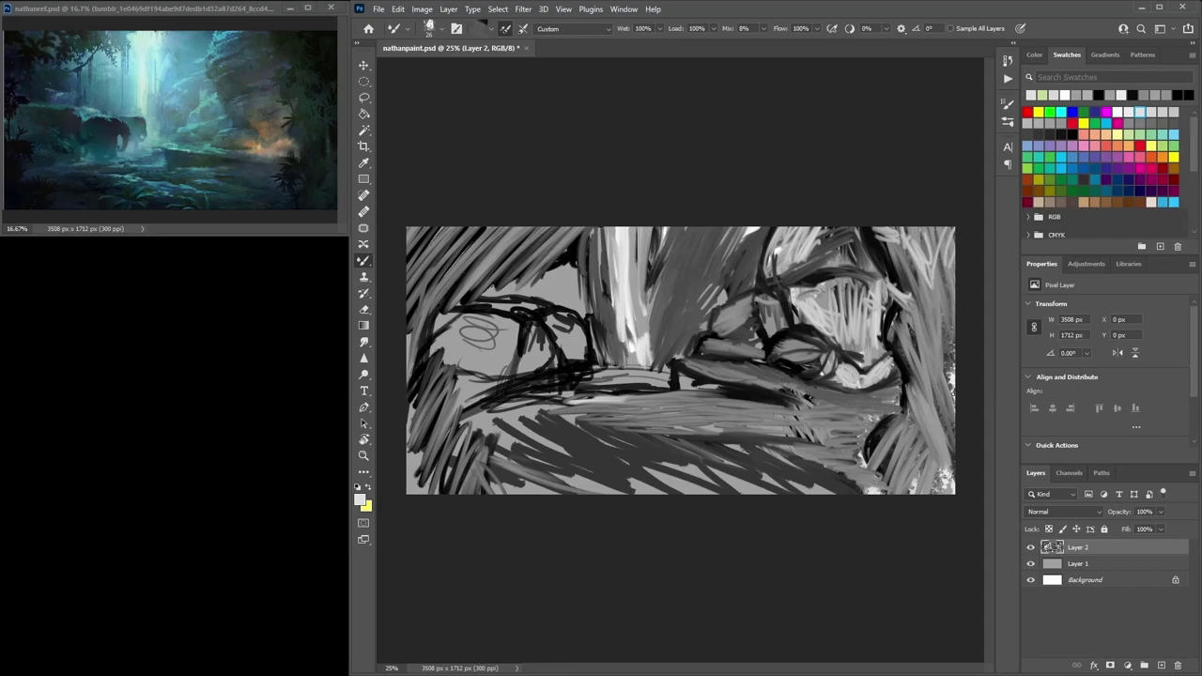
# Paint sampled dark strokes through the foliage and trunks along the canvas's right edge
pyautogui.keyDown('alt'); pyautogui.click(908, 285); pyautogui.keyUp('alt')
pyautogui.moveTo(945, 229); pyautogui.dragTo(926, 264)
pyautogui.moveTo(952, 231)
pyautogui.mouseDown()
pyautogui.moveTo(931, 283)
pyautogui.moveTo(945, 297)
pyautogui.mouseUp()
pyautogui.keyDown('alt'); pyautogui.click(944, 252); pyautogui.keyUp('alt')
pyautogui.moveTo(947, 229); pyautogui.dragTo(923, 265)
pyautogui.moveTo(947, 362); pyautogui.dragTo(949, 409)
pyautogui.moveTo(951, 338)
pyautogui.mouseDown()
pyautogui.moveTo(945, 414)
pyautogui.moveTo(916, 291)
pyautogui.mouseUp()
pyautogui.moveTo(886, 241); pyautogui.dragTo(915, 269)
pyautogui.moveTo(885, 229); pyautogui.dragTo(917, 257)
pyautogui.moveTo(943, 355); pyautogui.dragTo(952, 395)
pyautogui.moveTo(941, 321); pyautogui.dragTo(951, 388)
# Cover the speckled lower right corner and its black rock with sampled grey and dark strokes
pyautogui.moveTo(949, 465); pyautogui.dragTo(937, 492)
pyautogui.moveTo(952, 443); pyautogui.dragTo(941, 492)
pyautogui.moveTo(948, 493)
pyautogui.mouseDown()
pyautogui.moveTo(913, 432)
pyautogui.moveTo(884, 419)
pyautogui.moveTo(874, 429)
pyautogui.mouseUp()
pyautogui.keyDown('alt'); pyautogui.click(894, 443); pyautogui.keyUp('alt')
pyautogui.moveTo(878, 430)
pyautogui.mouseDown()
pyautogui.moveTo(869, 443)
pyautogui.moveTo(895, 466)
pyautogui.moveTo(901, 444)
pyautogui.mouseUp()
pyautogui.keyDown('alt'); pyautogui.click(883, 435); pyautogui.keyUp('alt')
pyautogui.keyDown('alt'); pyautogui.click(902, 463); pyautogui.keyUp('alt')
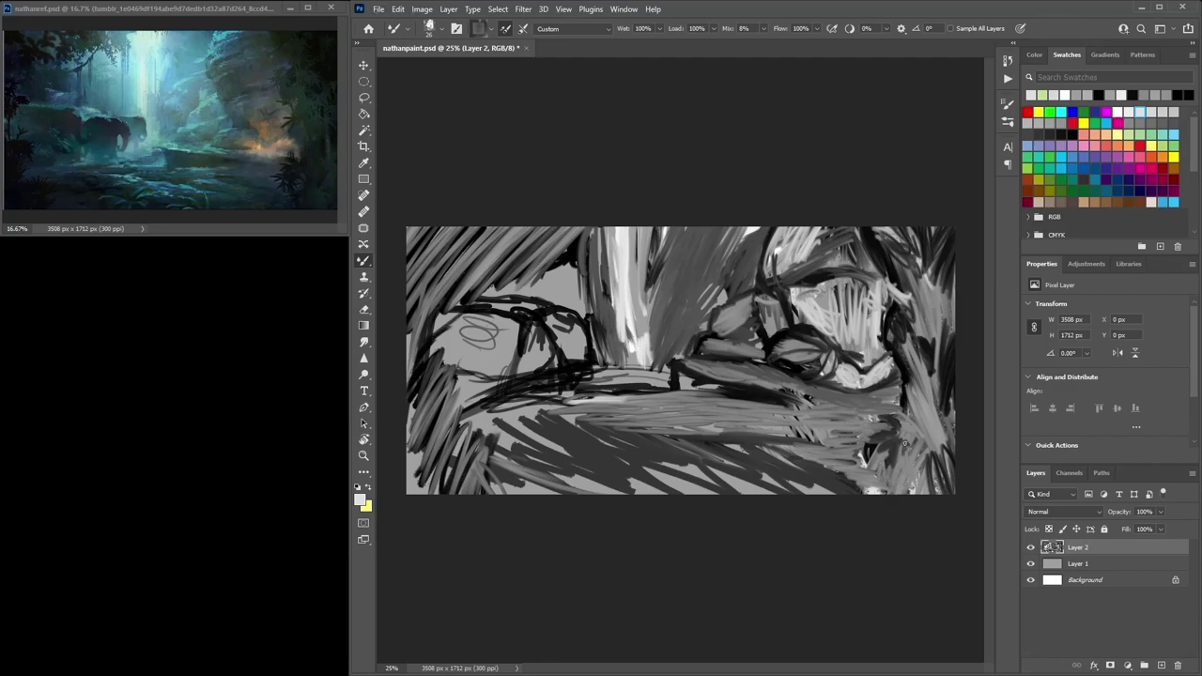
pyautogui.keyDown('alt'); pyautogui.click(897, 447); pyautogui.keyUp('alt')
pyautogui.moveTo(902, 453); pyautogui.dragTo(941, 385)
pyautogui.keyDown('alt'); pyautogui.click(946, 385); pyautogui.keyUp('alt')
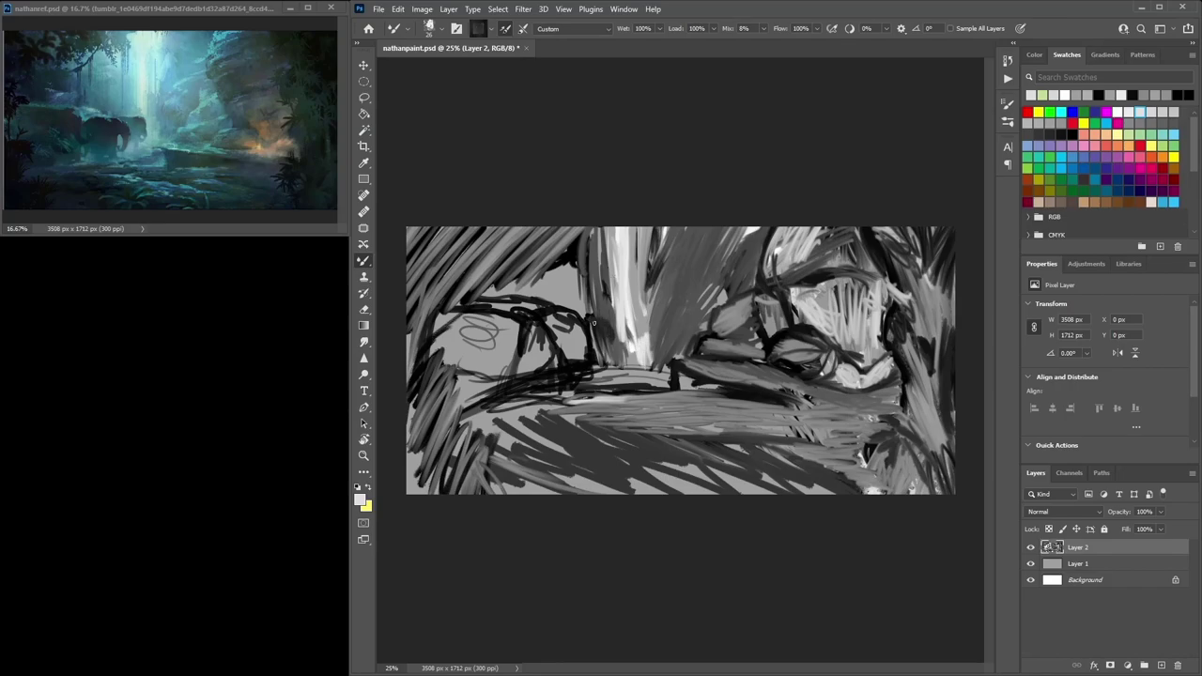
# Sample surrounding greys and start painting over the black sketched outlines left of the waterfall
pyautogui.moveTo(611, 336)
pyautogui.mouseDown()
pyautogui.moveTo(608, 351)
pyautogui.moveTo(549, 355)
pyautogui.moveTo(523, 299)
pyautogui.moveTo(578, 360)
pyautogui.mouseUp()
pyautogui.keyDown('alt'); pyautogui.click(581, 300); pyautogui.keyUp('alt')
pyautogui.keyDown('alt'); pyautogui.click(565, 284); pyautogui.keyUp('alt')
pyautogui.moveTo(560, 305)
pyautogui.mouseDown()
pyautogui.moveTo(563, 353)
pyautogui.moveTo(547, 359)
pyautogui.moveTo(547, 319)
pyautogui.moveTo(505, 366)
pyautogui.mouseUp()
pyautogui.keyDown('alt'); pyautogui.click(530, 412); pyautogui.keyUp('alt')
pyautogui.keyDown('alt'); pyautogui.click(548, 321); pyautogui.keyUp('alt')
pyautogui.moveTo(517, 321); pyautogui.dragTo(547, 361)
pyautogui.moveTo(569, 289)
pyautogui.mouseDown()
pyautogui.moveTo(517, 308)
pyautogui.moveTo(575, 271)
pyautogui.moveTo(543, 360)
pyautogui.moveTo(595, 357)
pyautogui.moveTo(556, 361)
pyautogui.mouseUp()
pyautogui.keyDown('alt'); pyautogui.click(569, 296); pyautogui.keyUp('alt')
# Cover the sketched shapes left of the waterfall with dense light grey swatch strokes
pyautogui.click(1129, 112)
pyautogui.moveTo(546, 291); pyautogui.dragTo(522, 371)
pyautogui.keyDown('alt'); pyautogui.click(566, 299); pyautogui.keyUp('alt')
pyautogui.moveTo(571, 272)
pyautogui.mouseDown()
pyautogui.moveTo(596, 343)
pyautogui.moveTo(535, 366)
pyautogui.mouseUp()
pyautogui.moveTo(507, 287); pyautogui.dragTo(488, 380)
pyautogui.moveTo(470, 299); pyautogui.dragTo(460, 380)
pyautogui.moveTo(521, 290); pyautogui.dragTo(507, 374)
pyautogui.moveTo(564, 286); pyautogui.dragTo(555, 365)
pyautogui.moveTo(587, 308)
pyautogui.mouseDown()
pyautogui.moveTo(578, 373)
pyautogui.moveTo(526, 371)
pyautogui.mouseUp()
pyautogui.moveTo(507, 330); pyautogui.dragTo(479, 374)
pyautogui.moveTo(587, 307); pyautogui.dragTo(601, 368)
pyautogui.moveTo(545, 272); pyautogui.dragTo(451, 376)
pyautogui.moveTo(528, 364); pyautogui.dragTo(525, 384)
# Paint a small elephant silhouette beside the waterfall's base in black and fill it with sampled dark grey
pyautogui.hotkey('ctrl', '+')
pyautogui.click(1072, 134)
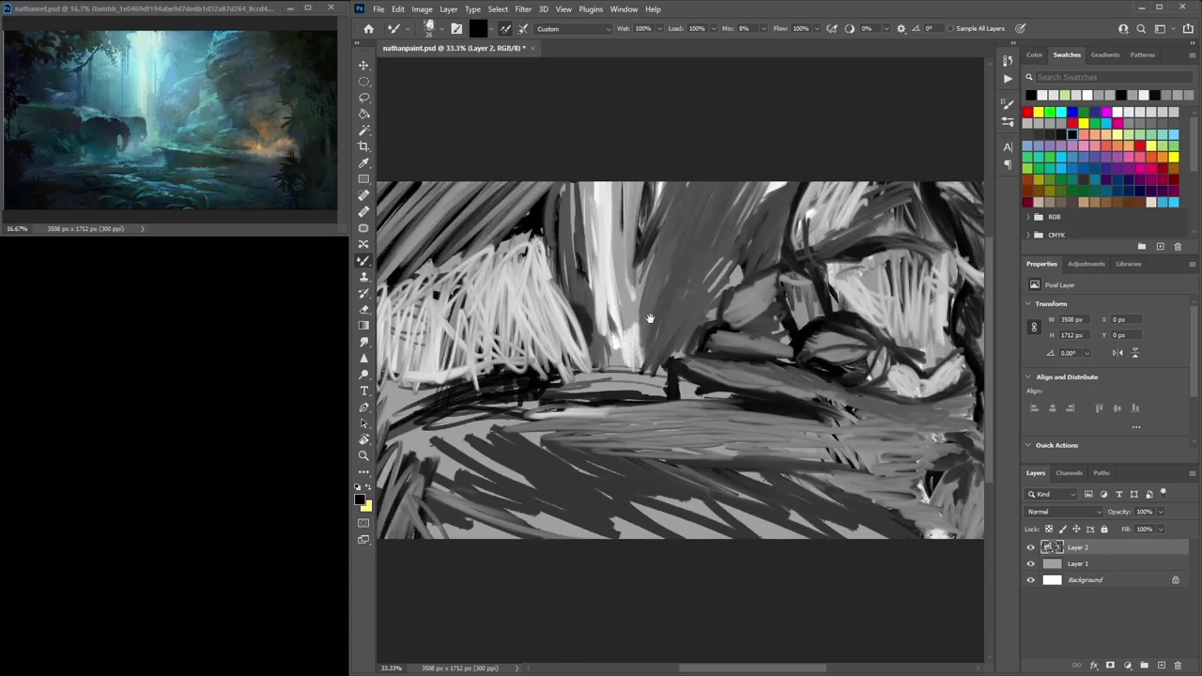
pyautogui.moveTo(647, 317); pyautogui.dragTo(696, 313)
pyautogui.moveTo(593, 298); pyautogui.dragTo(606, 299)
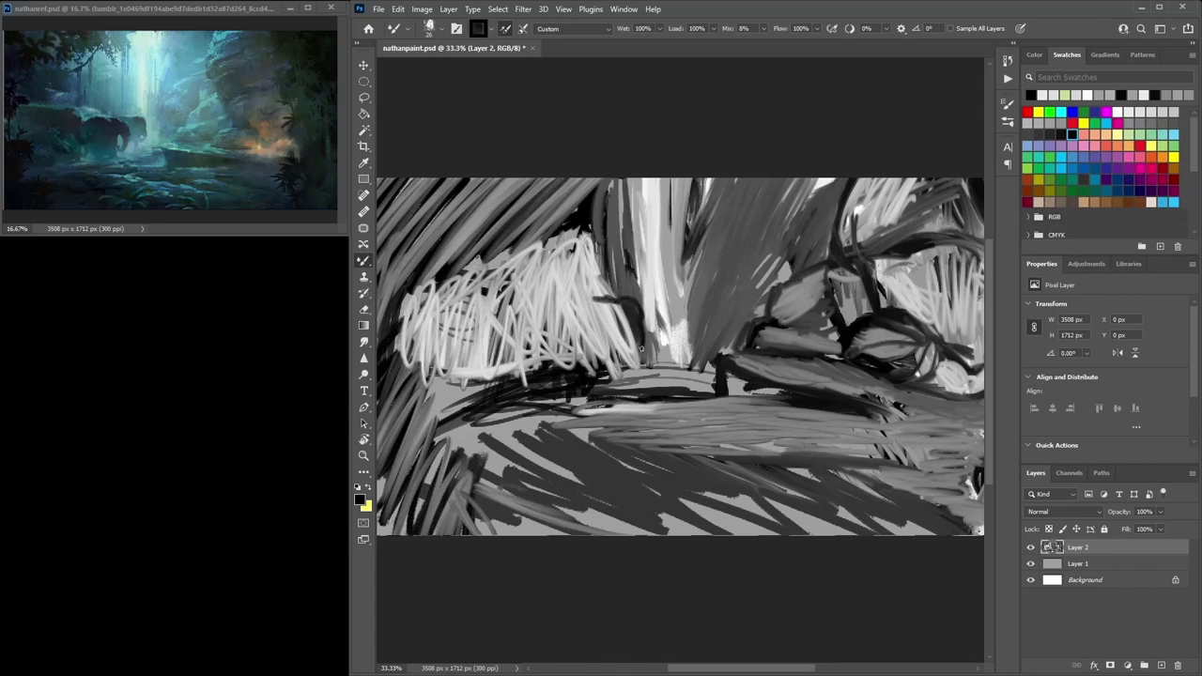
pyautogui.keyDown('alt'); pyautogui.click(634, 336); pyautogui.keyUp('alt')
pyautogui.keyDown('alt'); pyautogui.click(631, 335); pyautogui.keyUp('alt')
pyautogui.moveTo(628, 361)
pyautogui.mouseDown()
pyautogui.moveTo(615, 308)
pyautogui.moveTo(603, 312)
pyautogui.moveTo(612, 321)
pyautogui.mouseUp()
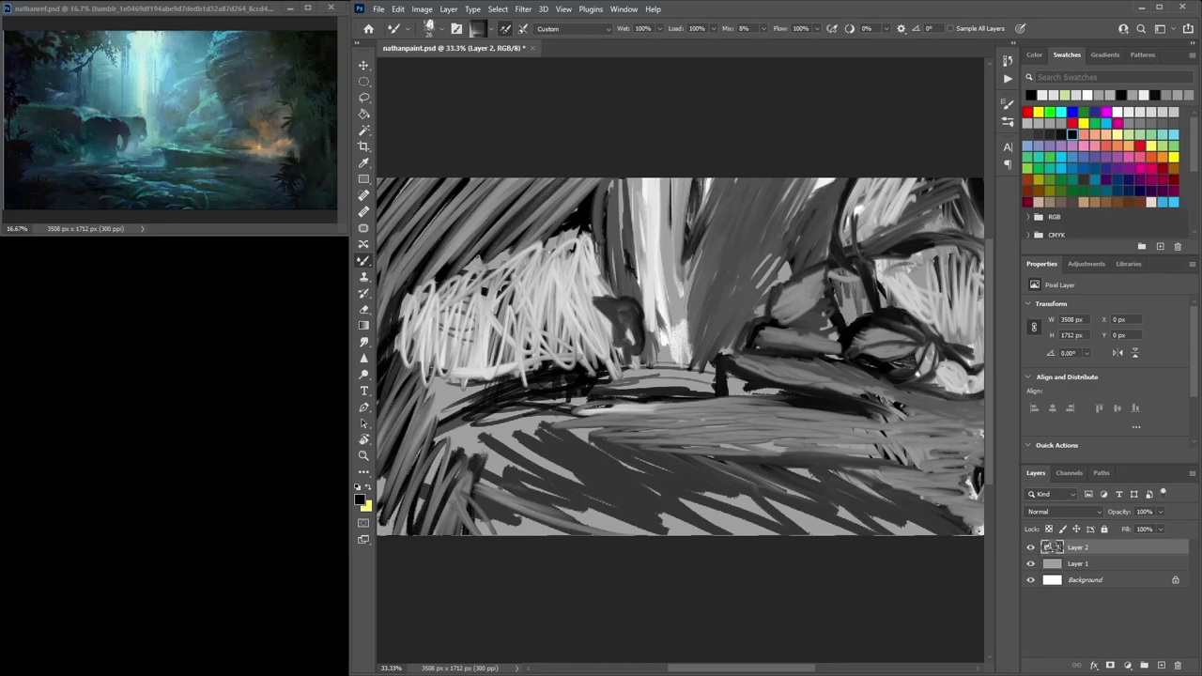
# Paint the head, trunk and body of a larger elephant in black and dark grey in front of the small one
pyautogui.click(1075, 134)
pyautogui.moveTo(590, 300); pyautogui.dragTo(603, 312)
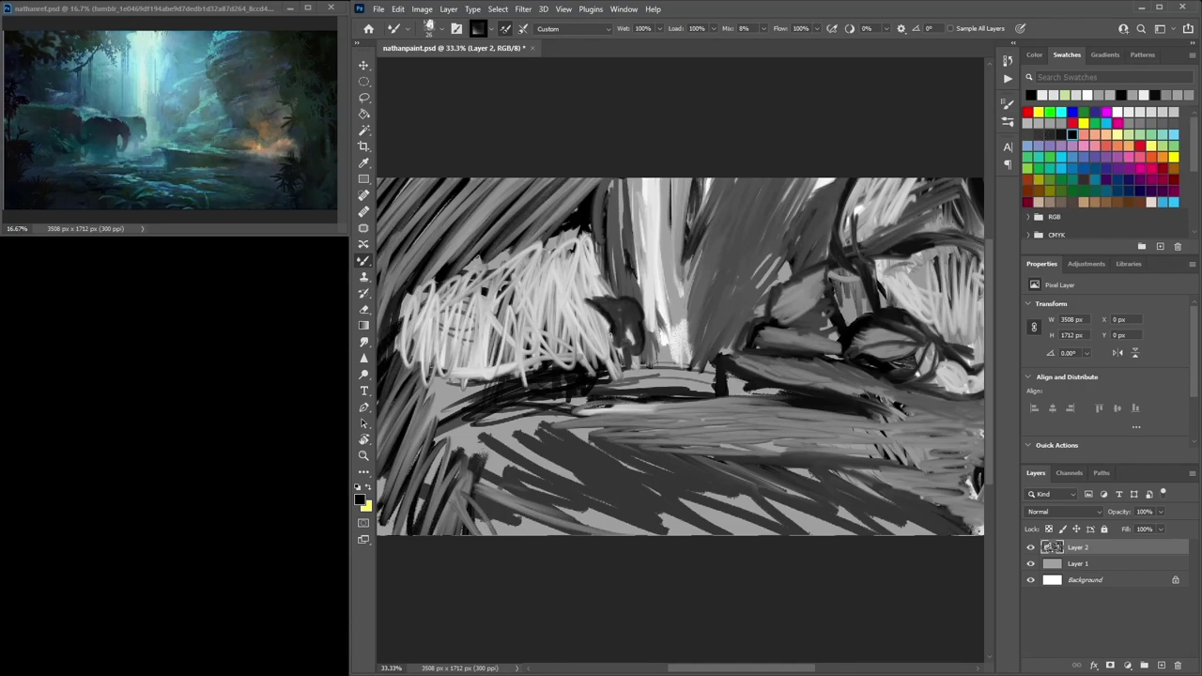
pyautogui.moveTo(609, 364)
pyautogui.mouseDown()
pyautogui.moveTo(592, 347)
pyautogui.moveTo(607, 353)
pyautogui.mouseUp()
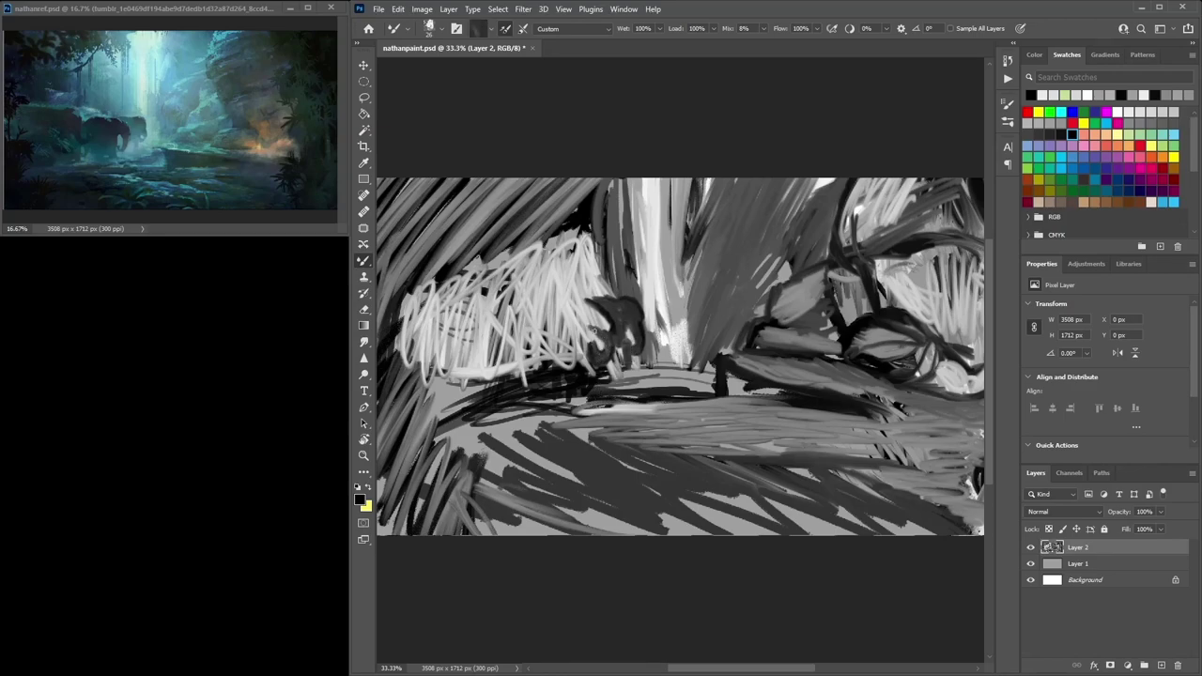
pyautogui.moveTo(596, 319); pyautogui.dragTo(594, 322)
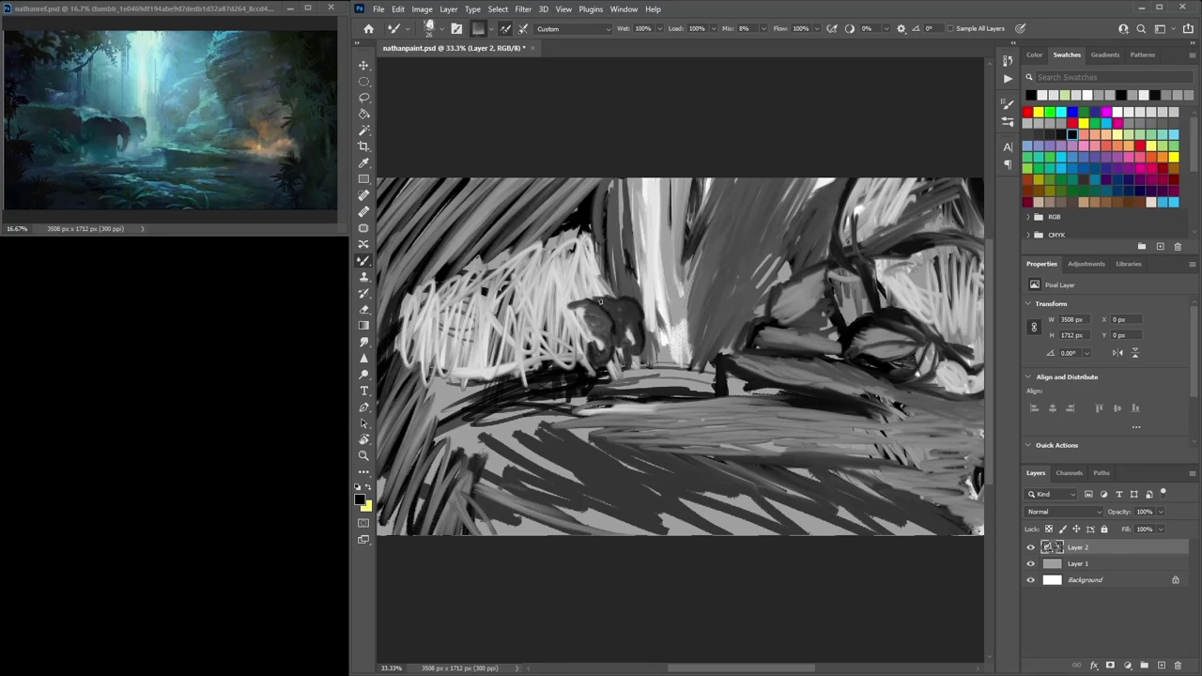
pyautogui.moveTo(545, 315); pyautogui.dragTo(554, 310)
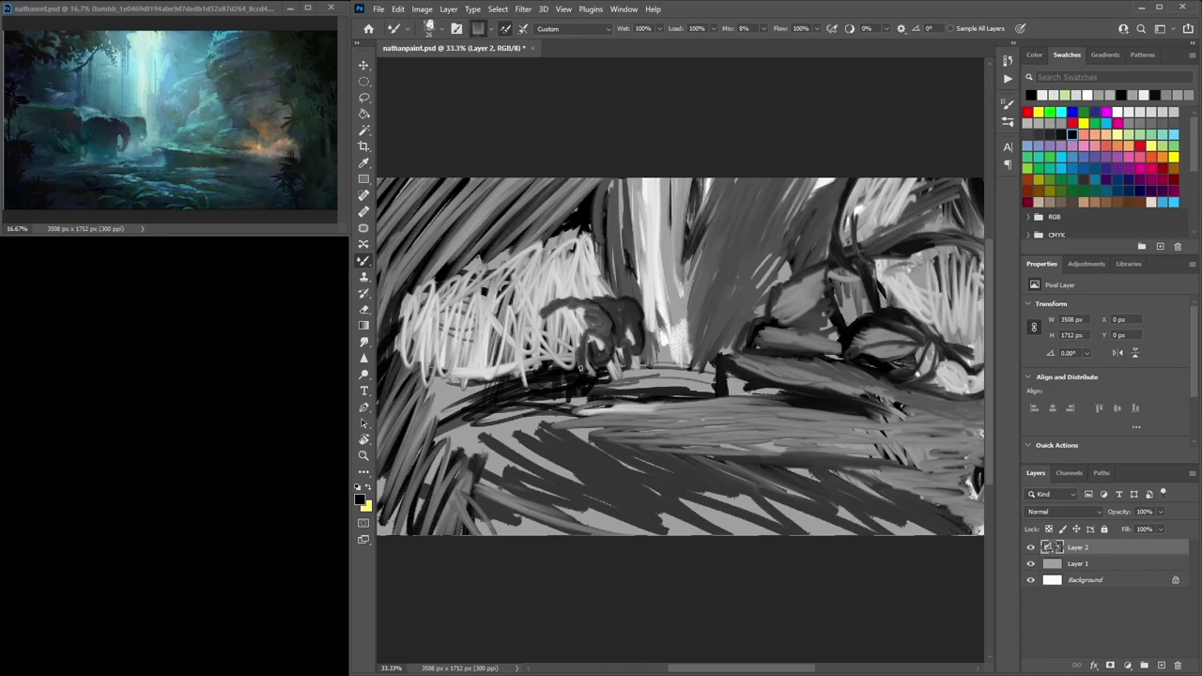
pyautogui.moveTo(578, 358)
pyautogui.mouseDown()
pyautogui.moveTo(537, 354)
pyautogui.moveTo(582, 318)
pyautogui.moveTo(563, 310)
pyautogui.moveTo(533, 357)
pyautogui.moveTo(550, 340)
pyautogui.moveTo(559, 363)
pyautogui.moveTo(533, 315)
pyautogui.moveTo(605, 313)
pyautogui.mouseUp()
# Refine the larger elephant's outline and trunk, toning down the light gap inside the trunk's curl with sampled greys
pyautogui.keyDown('alt'); pyautogui.click(569, 383); pyautogui.keyUp('alt')
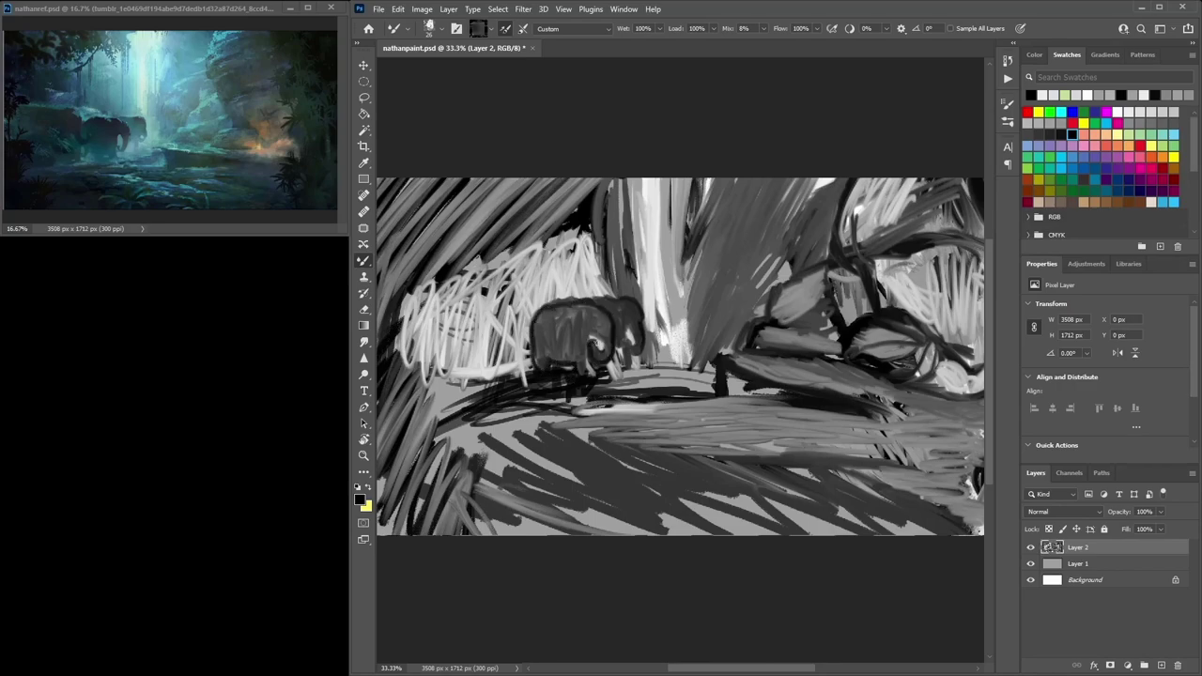
pyautogui.moveTo(619, 319)
pyautogui.mouseDown()
pyautogui.moveTo(601, 371)
pyautogui.moveTo(595, 334)
pyautogui.mouseUp()
pyautogui.keyDown('alt'); pyautogui.click(596, 344); pyautogui.keyUp('alt')
pyautogui.moveTo(594, 339)
pyautogui.mouseDown()
pyautogui.moveTo(595, 371)
pyautogui.moveTo(597, 345)
pyautogui.mouseUp()
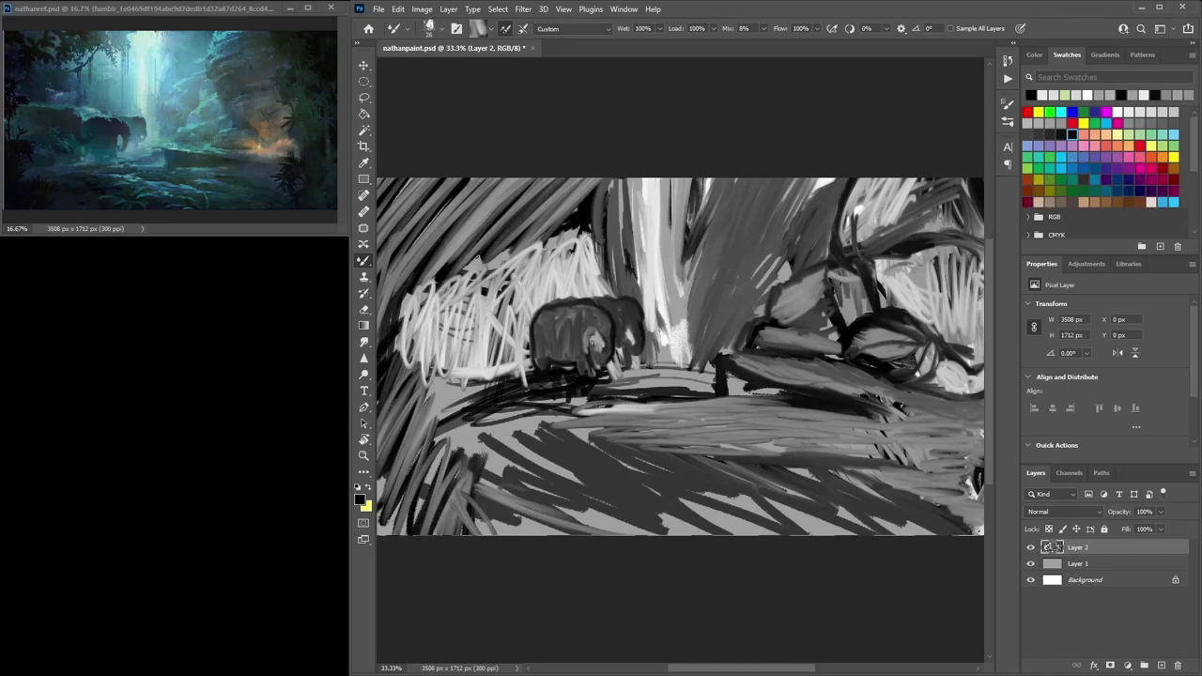
pyautogui.keyDown('alt'); pyautogui.click(602, 359); pyautogui.keyUp('alt')
pyautogui.moveTo(599, 348); pyautogui.dragTo(603, 360)
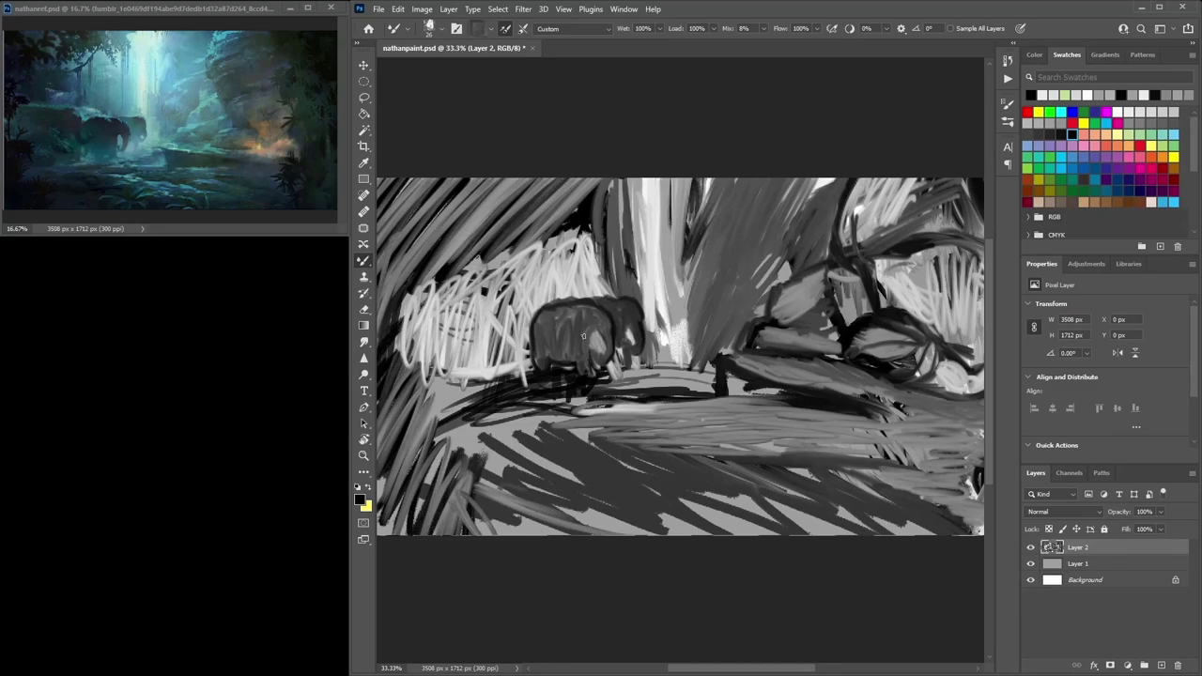
pyautogui.keyDown('alt'); pyautogui.click(614, 339); pyautogui.keyUp('alt')
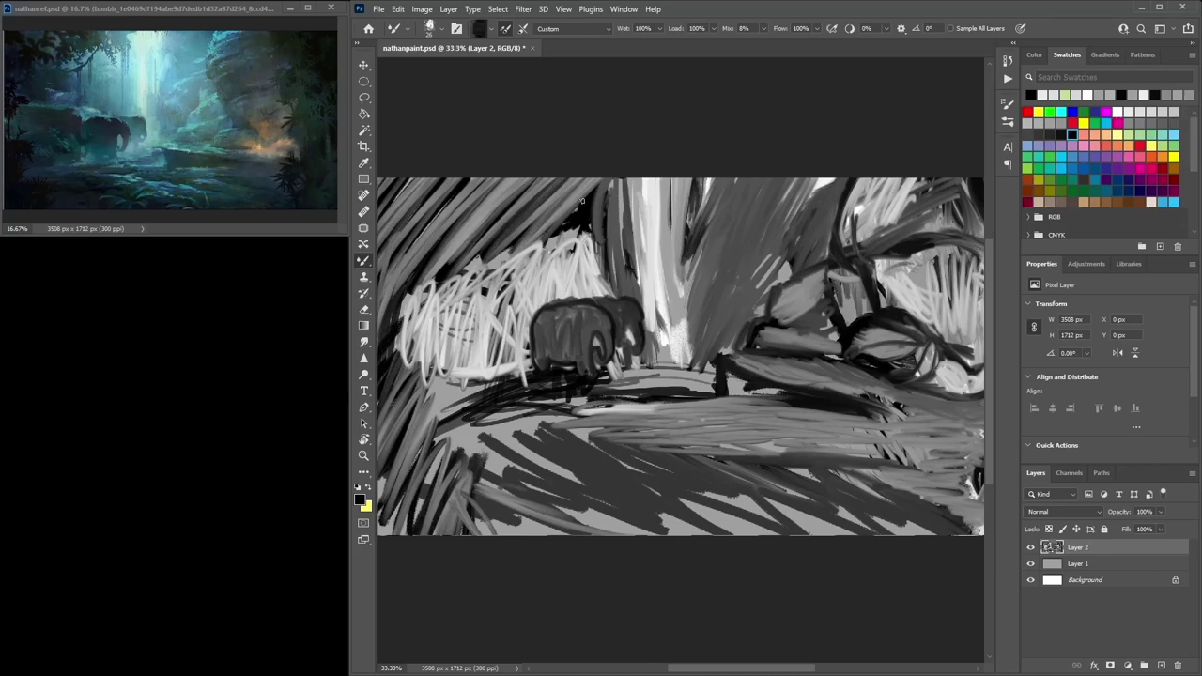
# Outline the rock bank behind the elephants in dark strokes and paint a rounded grey rock at its left end
pyautogui.moveTo(529, 320)
pyautogui.mouseDown()
pyautogui.moveTo(501, 305)
pyautogui.moveTo(446, 311)
pyautogui.moveTo(530, 301)
pyautogui.mouseUp()
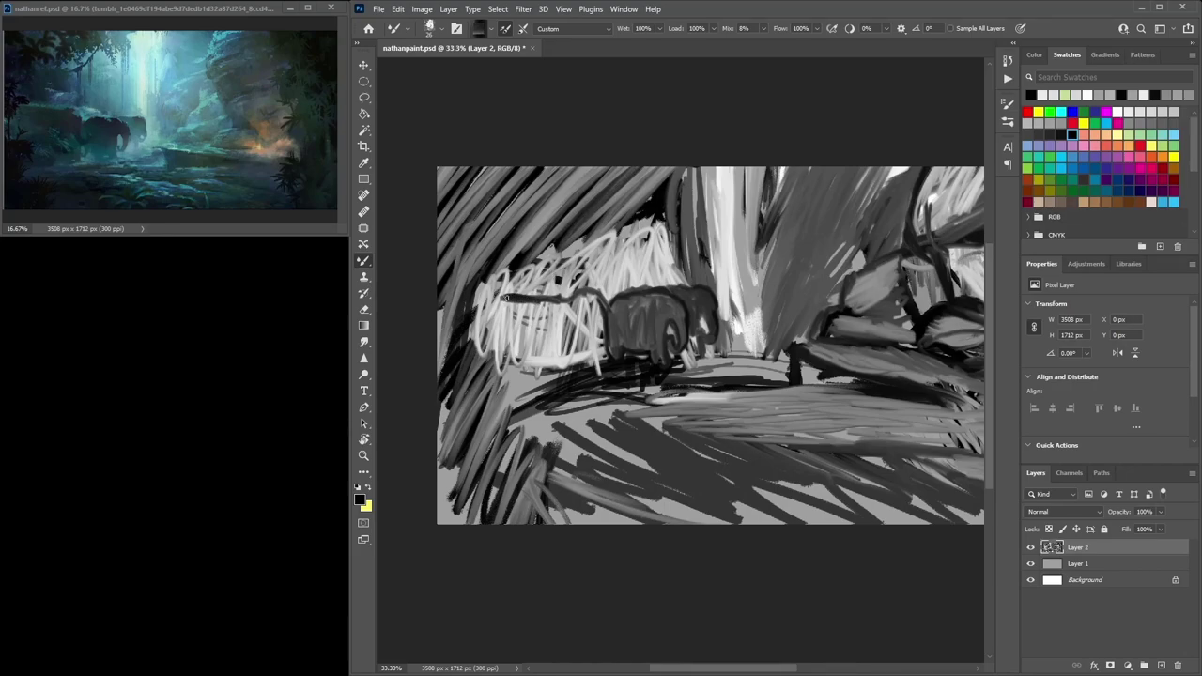
pyautogui.moveTo(501, 298)
pyautogui.mouseDown()
pyautogui.moveTo(496, 308)
pyautogui.moveTo(504, 274)
pyautogui.moveTo(490, 278)
pyautogui.mouseUp()
pyautogui.moveTo(492, 281)
pyautogui.mouseDown()
pyautogui.moveTo(513, 284)
pyautogui.moveTo(485, 287)
pyautogui.mouseUp()
pyautogui.keyDown('alt'); pyautogui.click(505, 284); pyautogui.keyUp('alt')
pyautogui.moveTo(596, 305); pyautogui.dragTo(590, 308)
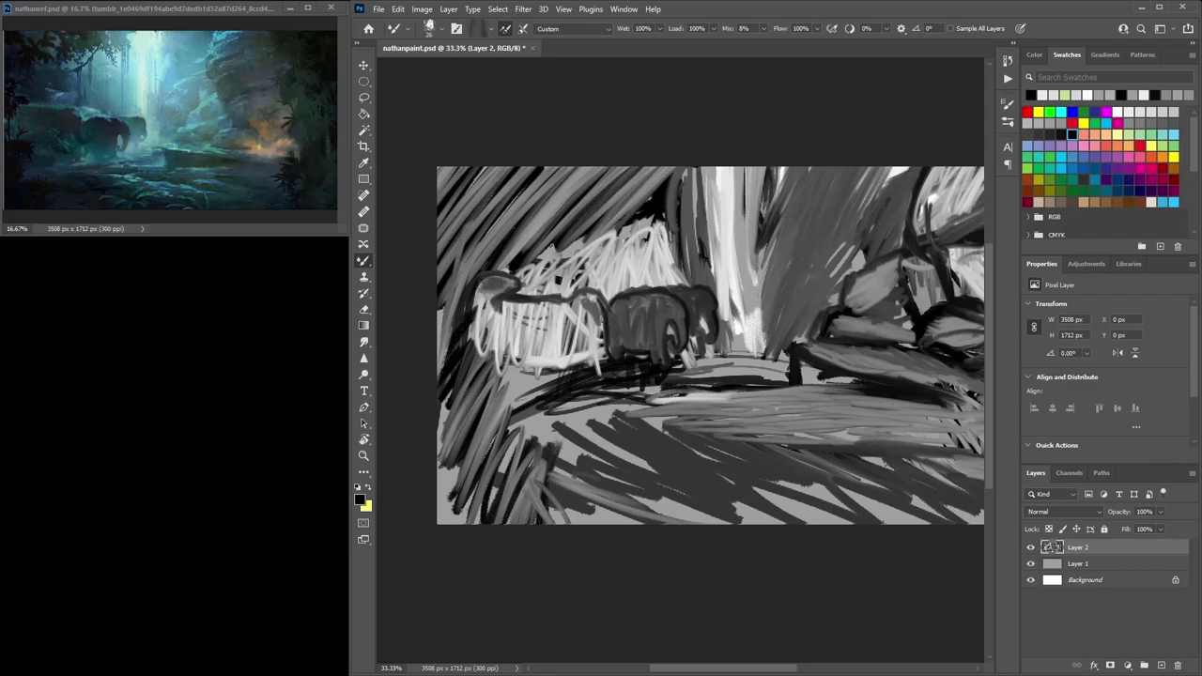
# Fill the rock bank behind the elephants with sampled mid and dark greys
pyautogui.keyDown('alt'); pyautogui.click(631, 349); pyautogui.keyUp('alt')
pyautogui.moveTo(602, 339); pyautogui.dragTo(627, 337)
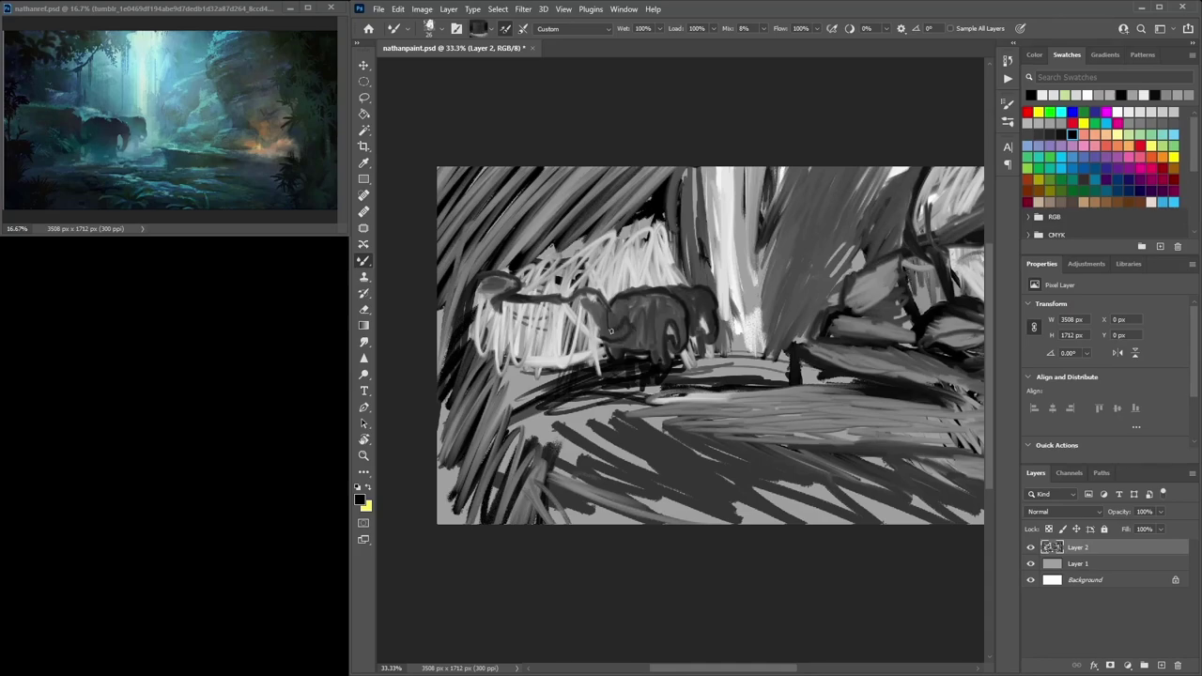
pyautogui.moveTo(611, 306)
pyautogui.mouseDown()
pyautogui.moveTo(592, 329)
pyautogui.moveTo(626, 341)
pyautogui.moveTo(596, 327)
pyautogui.moveTo(614, 345)
pyautogui.moveTo(570, 349)
pyautogui.moveTo(551, 326)
pyautogui.moveTo(493, 333)
pyautogui.moveTo(511, 307)
pyautogui.moveTo(591, 334)
pyautogui.moveTo(551, 306)
pyautogui.mouseUp()
pyautogui.keyDown('alt'); pyautogui.click(518, 312); pyautogui.keyUp('alt')
pyautogui.keyDown('alt'); pyautogui.click(590, 310); pyautogui.keyUp('alt')
pyautogui.keyDown('alt'); pyautogui.click(576, 279); pyautogui.keyUp('alt')
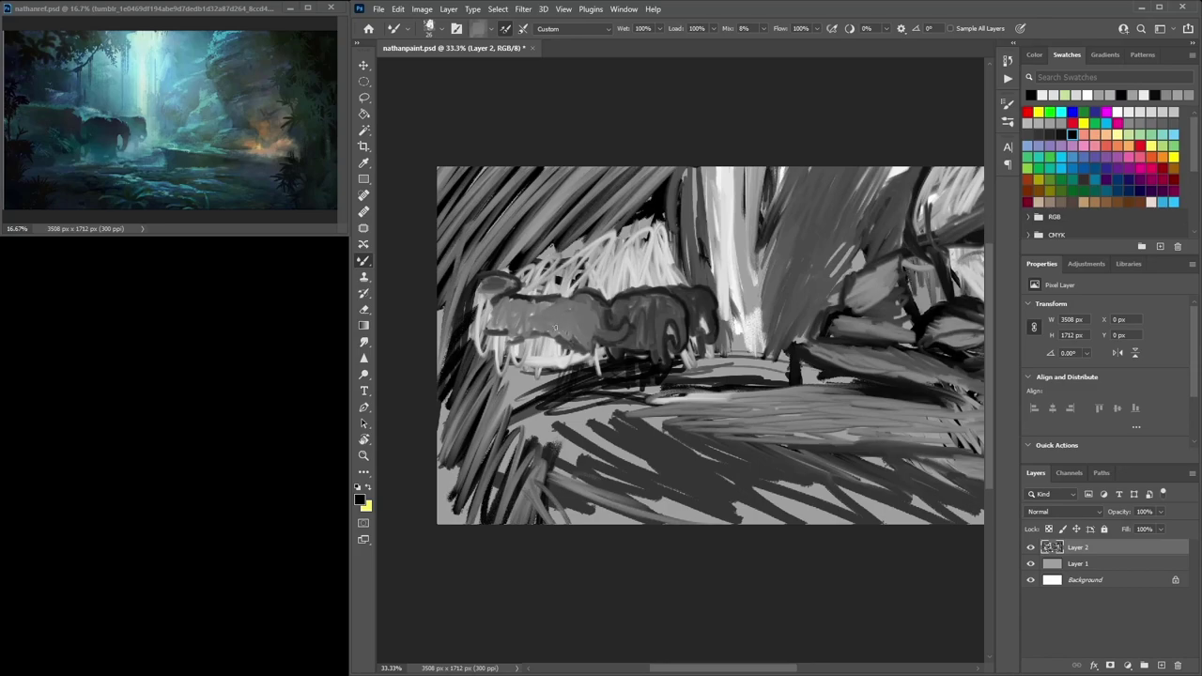
# Blend light grey beneath the rock bank and paint a black foliage clump at the canvas's left edge
pyautogui.keyDown('alt'); pyautogui.click(560, 359); pyautogui.keyUp('alt')
pyautogui.keyDown('alt'); pyautogui.click(541, 380); pyautogui.keyUp('alt')
pyautogui.moveTo(537, 378)
pyautogui.mouseDown()
pyautogui.moveTo(574, 357)
pyautogui.moveTo(496, 353)
pyautogui.moveTo(486, 383)
pyautogui.moveTo(480, 360)
pyautogui.moveTo(443, 364)
pyautogui.moveTo(485, 350)
pyautogui.moveTo(442, 363)
pyautogui.mouseUp()
pyautogui.keyDown('alt'); pyautogui.click(540, 373); pyautogui.keyUp('alt')
pyautogui.keyDown('alt'); pyautogui.click(485, 386); pyautogui.keyUp('alt')
pyautogui.keyDown('alt'); pyautogui.click(460, 386); pyautogui.keyUp('alt')
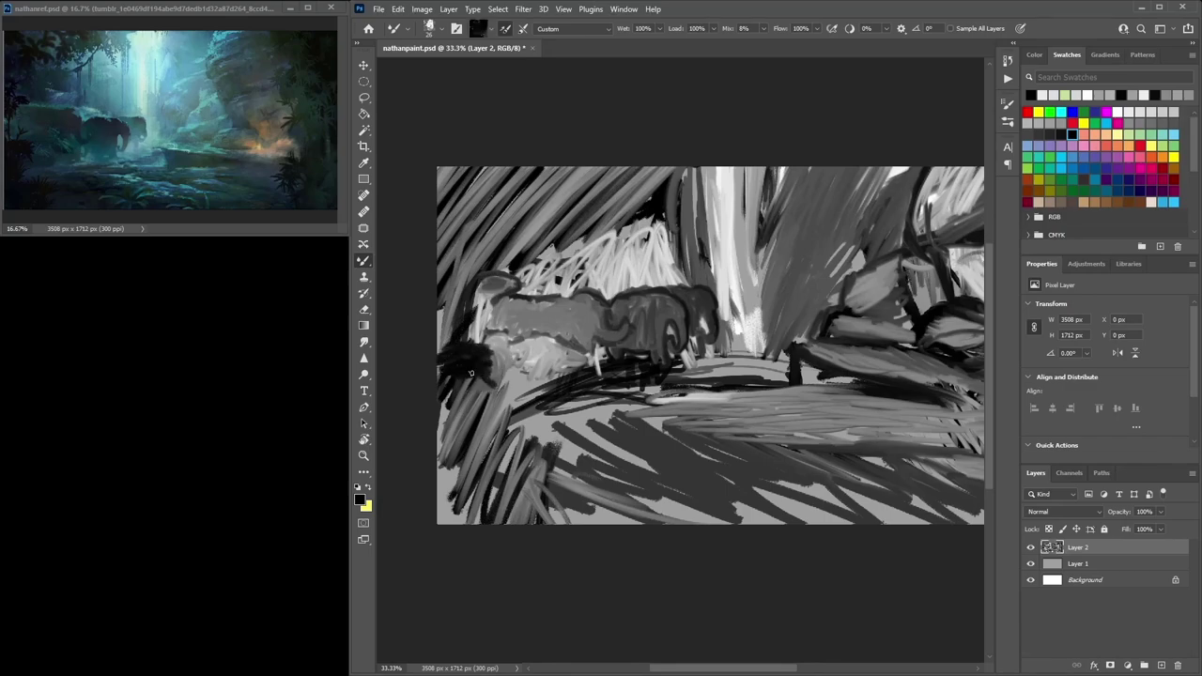
# Paint a black contour around the bank's left end and black leaf clusters in the upper left canopy
pyautogui.moveTo(467, 272)
pyautogui.mouseDown()
pyautogui.moveTo(457, 334)
pyautogui.moveTo(452, 298)
pyautogui.moveTo(486, 283)
pyautogui.mouseUp()
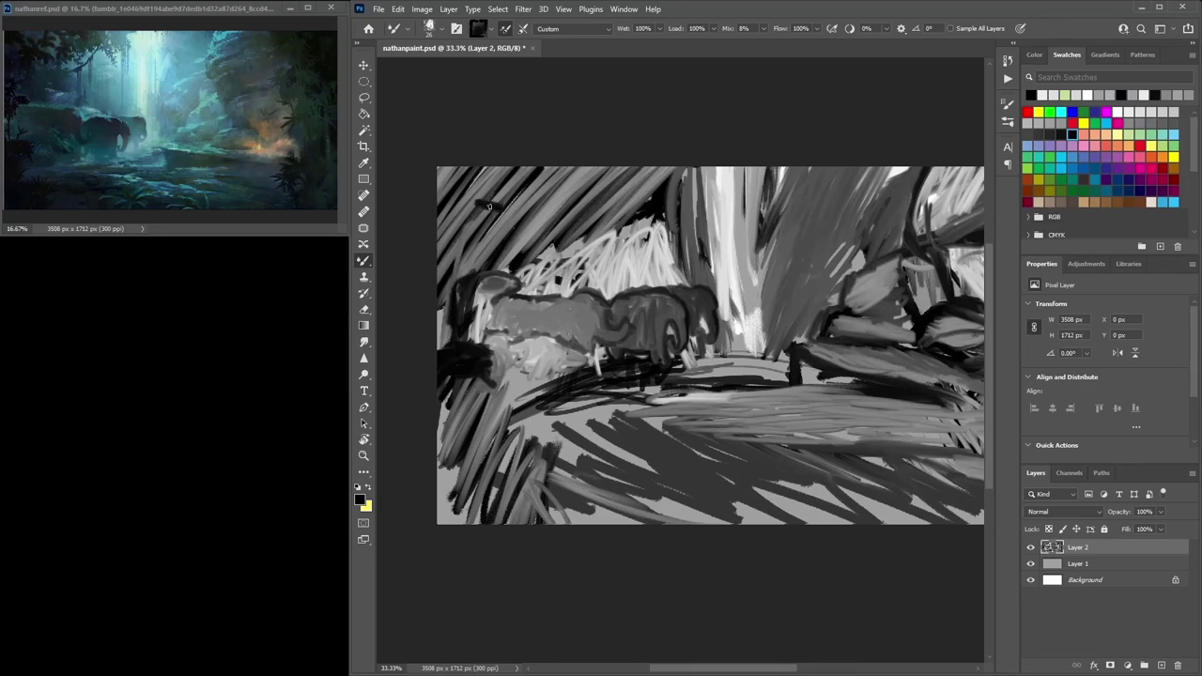
pyautogui.moveTo(461, 209)
pyautogui.mouseDown()
pyautogui.moveTo(507, 217)
pyautogui.moveTo(497, 190)
pyautogui.moveTo(492, 201)
pyautogui.moveTo(520, 188)
pyautogui.moveTo(489, 195)
pyautogui.moveTo(477, 176)
pyautogui.moveTo(493, 199)
pyautogui.mouseUp()
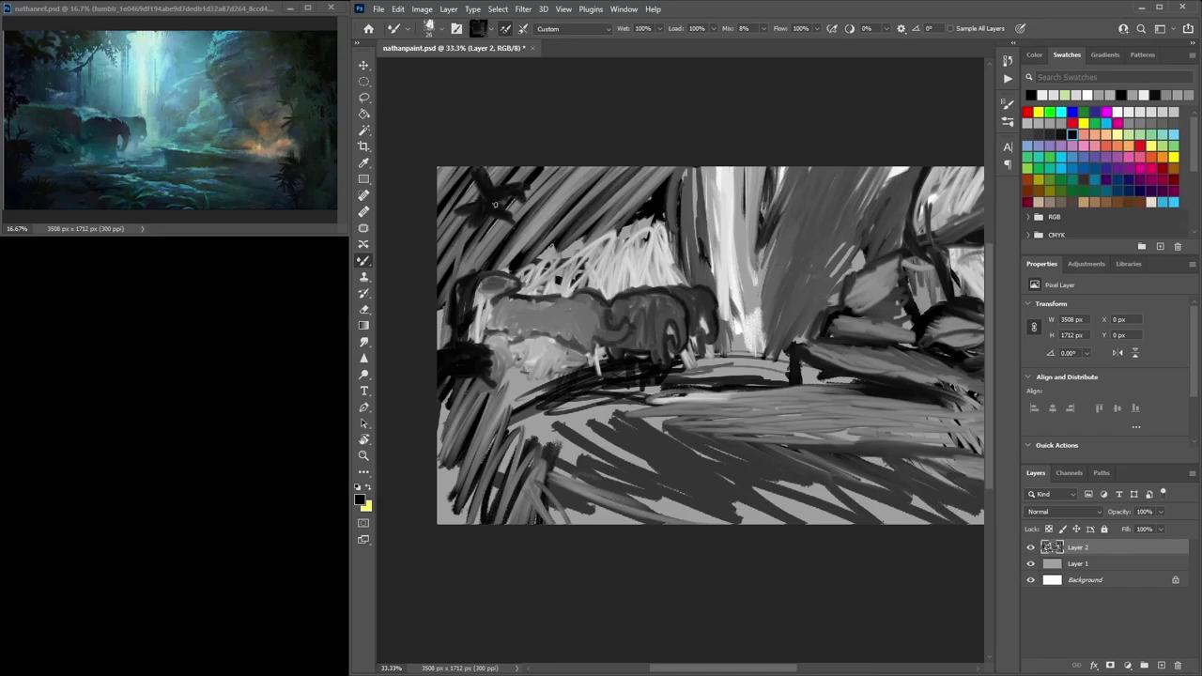
pyautogui.moveTo(586, 167)
pyautogui.mouseDown()
pyautogui.moveTo(545, 205)
pyautogui.moveTo(568, 229)
pyautogui.mouseUp()
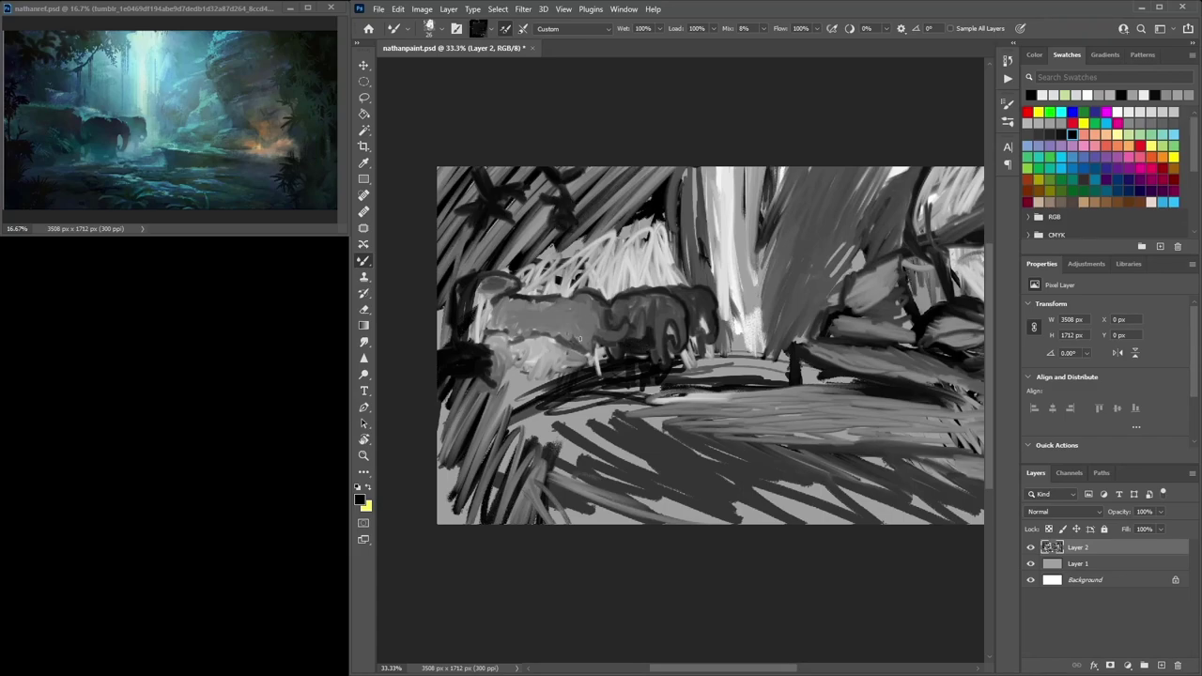
# Paint a dark leafy plant over the rock bank at the canvas's left edge and blend sampled greys along the bank
pyautogui.moveTo(575, 338)
pyautogui.mouseDown()
pyautogui.moveTo(584, 303)
pyautogui.moveTo(576, 324)
pyautogui.moveTo(594, 314)
pyautogui.moveTo(573, 321)
pyautogui.moveTo(595, 326)
pyautogui.moveTo(586, 339)
pyautogui.moveTo(549, 322)
pyautogui.moveTo(521, 336)
pyautogui.moveTo(492, 326)
pyautogui.moveTo(509, 271)
pyautogui.moveTo(495, 282)
pyautogui.moveTo(512, 289)
pyautogui.moveTo(493, 294)
pyautogui.moveTo(478, 261)
pyautogui.moveTo(472, 282)
pyautogui.moveTo(489, 254)
pyautogui.moveTo(474, 270)
pyautogui.moveTo(462, 261)
pyautogui.moveTo(472, 276)
pyautogui.moveTo(461, 321)
pyautogui.moveTo(453, 282)
pyautogui.moveTo(441, 281)
pyautogui.moveTo(447, 321)
pyautogui.moveTo(490, 330)
pyautogui.moveTo(466, 311)
pyautogui.moveTo(476, 292)
pyautogui.moveTo(460, 327)
pyautogui.moveTo(457, 307)
pyautogui.moveTo(475, 342)
pyautogui.moveTo(486, 340)
pyautogui.moveTo(480, 316)
pyautogui.moveTo(491, 331)
pyautogui.moveTo(464, 382)
pyautogui.mouseUp()
pyautogui.keyDown('alt'); pyautogui.click(582, 327); pyautogui.keyUp('alt')
pyautogui.keyDown('alt'); pyautogui.click(589, 314); pyautogui.keyUp('alt')
pyautogui.keyDown('alt'); pyautogui.click(583, 341); pyautogui.keyUp('alt')
pyautogui.keyDown('alt'); pyautogui.click(462, 293); pyautogui.keyUp('alt')
pyautogui.keyDown('alt'); pyautogui.click(450, 351); pyautogui.keyUp('alt')
pyautogui.keyDown('alt'); pyautogui.click(463, 354); pyautogui.keyUp('alt')
# Brush light grey highlights over the left foreground and water, and paint a pale star-shaped plant in the lower middle foreground
pyautogui.moveTo(473, 465)
pyautogui.mouseDown()
pyautogui.moveTo(476, 425)
pyautogui.moveTo(458, 401)
pyautogui.moveTo(441, 404)
pyautogui.moveTo(443, 443)
pyautogui.moveTo(472, 428)
pyautogui.moveTo(453, 473)
pyautogui.moveTo(490, 476)
pyautogui.moveTo(496, 464)
pyautogui.moveTo(499, 496)
pyautogui.moveTo(486, 468)
pyautogui.moveTo(535, 431)
pyautogui.moveTo(520, 430)
pyautogui.moveTo(496, 474)
pyautogui.moveTo(483, 424)
pyautogui.moveTo(513, 391)
pyautogui.moveTo(494, 422)
pyautogui.moveTo(507, 444)
pyautogui.moveTo(529, 412)
pyautogui.moveTo(579, 396)
pyautogui.moveTo(551, 393)
pyautogui.moveTo(667, 380)
pyautogui.moveTo(640, 378)
pyautogui.moveTo(714, 392)
pyautogui.moveTo(656, 435)
pyautogui.moveTo(645, 422)
pyautogui.moveTo(699, 435)
pyautogui.mouseUp()
pyautogui.keyDown('alt'); pyautogui.click(515, 439); pyautogui.keyUp('alt')
pyautogui.keyDown('alt'); pyautogui.click(544, 424); pyautogui.keyUp('alt')
pyautogui.keyDown('alt'); pyautogui.click(542, 422); pyautogui.keyUp('alt')
pyautogui.click(1141, 112)
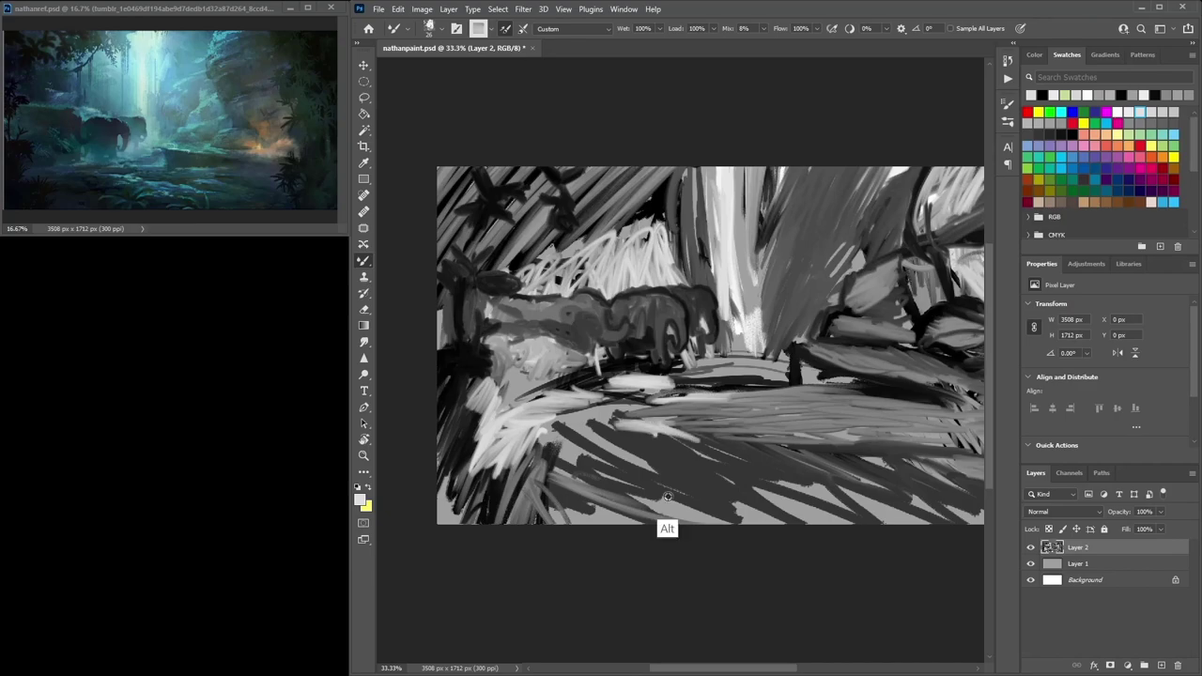
pyautogui.click(1151, 110)
pyautogui.moveTo(671, 484)
pyautogui.mouseDown()
pyautogui.moveTo(639, 496)
pyautogui.moveTo(742, 498)
pyautogui.moveTo(709, 522)
pyautogui.moveTo(688, 507)
pyautogui.moveTo(716, 470)
pyautogui.moveTo(679, 475)
pyautogui.moveTo(678, 456)
pyautogui.mouseUp()
# Outline the rock ledge beside the waterfall's base in black and fill its front face with dark grey beneath a light top
pyautogui.keyDown('alt'); pyautogui.click(798, 366); pyautogui.keyUp('alt')
pyautogui.moveTo(781, 409); pyautogui.dragTo(806, 399)
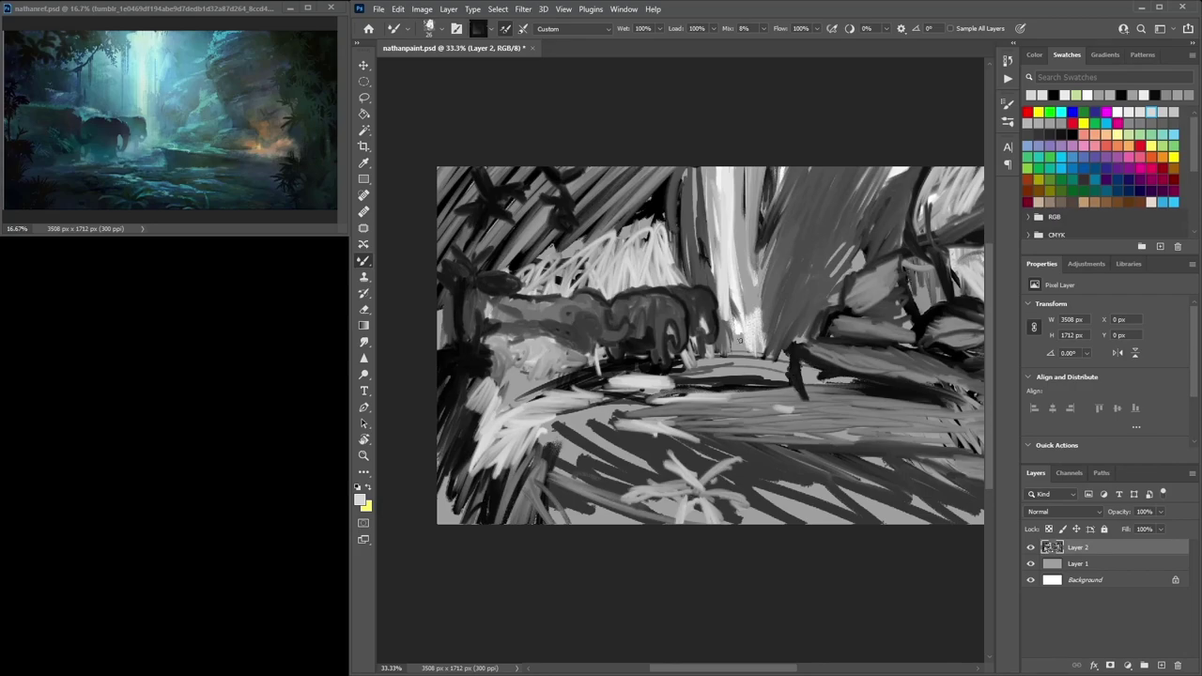
pyautogui.moveTo(793, 345); pyautogui.dragTo(870, 356)
pyautogui.keyDown('alt'); pyautogui.click(753, 333); pyautogui.keyUp('alt')
pyautogui.moveTo(800, 349)
pyautogui.mouseDown()
pyautogui.moveTo(868, 355)
pyautogui.moveTo(843, 358)
pyautogui.moveTo(816, 391)
pyautogui.moveTo(908, 399)
pyautogui.mouseUp()
pyautogui.keyDown('alt'); pyautogui.click(873, 389); pyautogui.keyUp('alt')
pyautogui.moveTo(812, 396); pyautogui.dragTo(880, 399)
pyautogui.moveTo(821, 372); pyautogui.dragTo(820, 401)
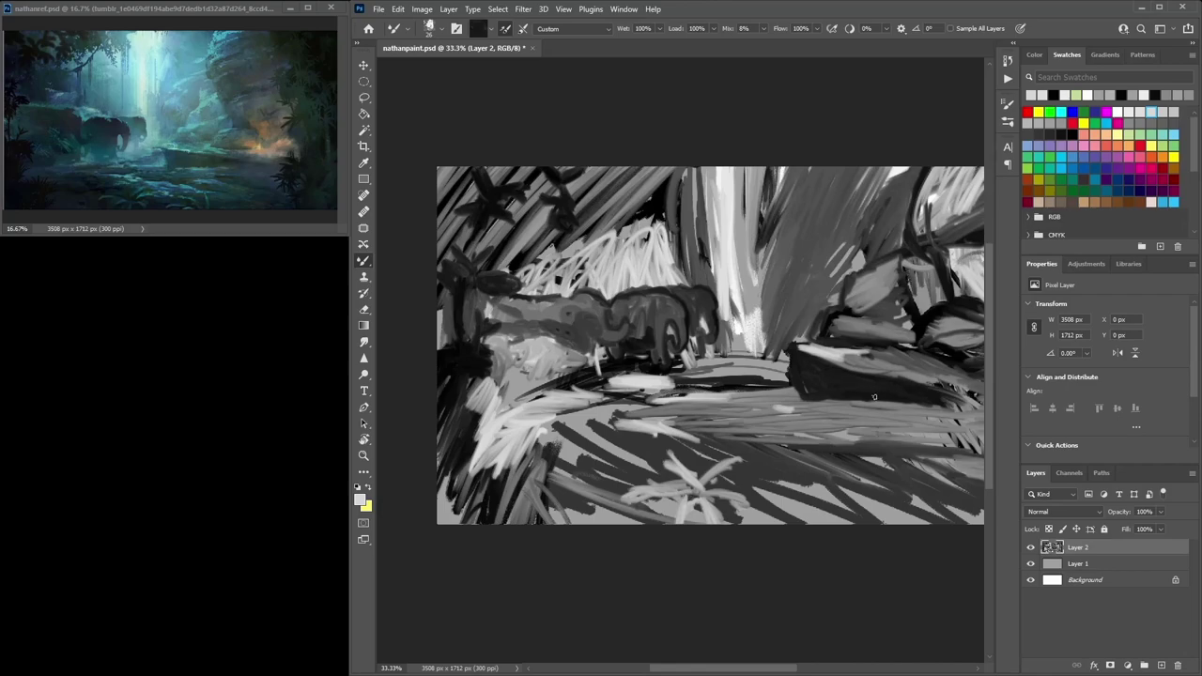
# Paint a small pale cascade at the waterfall's foot and smooth the waterfall's lower part and right side with light grey
pyautogui.keyDown('alt'); pyautogui.click(765, 380); pyautogui.keyUp('alt')
pyautogui.moveTo(774, 361)
pyautogui.mouseDown()
pyautogui.moveTo(785, 392)
pyautogui.moveTo(780, 363)
pyautogui.moveTo(793, 359)
pyautogui.moveTo(735, 368)
pyautogui.moveTo(753, 285)
pyautogui.moveTo(757, 335)
pyautogui.moveTo(763, 323)
pyautogui.mouseUp()
pyautogui.keyDown('alt'); pyautogui.click(754, 384); pyautogui.keyUp('alt')
pyautogui.click(1144, 107)
pyautogui.click(1164, 112)
pyautogui.click(1038, 123)
pyautogui.moveTo(761, 357); pyautogui.dragTo(750, 295)
pyautogui.moveTo(763, 342); pyautogui.dragTo(754, 274)
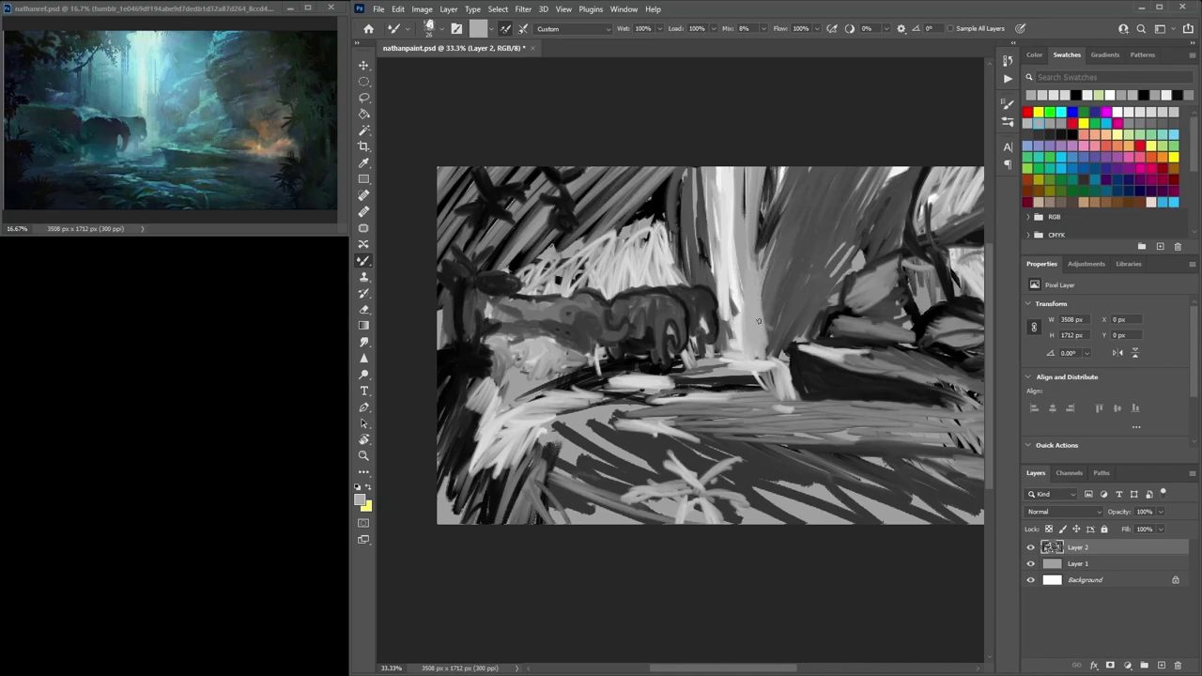
pyautogui.moveTo(740, 346)
pyautogui.mouseDown()
pyautogui.moveTo(738, 292)
pyautogui.moveTo(786, 225)
pyautogui.mouseUp()
pyautogui.moveTo(752, 273)
pyautogui.mouseDown()
pyautogui.moveTo(814, 187)
pyautogui.moveTo(732, 186)
pyautogui.mouseUp()
# Shape the rounded rock on the cliff beside the waterfall with sampled greys and lighten the pale gap near the upper right canopy
pyautogui.hotkey('ctrl', '-')
pyautogui.moveTo(697, 306)
pyautogui.mouseDown()
pyautogui.moveTo(753, 224)
pyautogui.moveTo(734, 286)
pyautogui.moveTo(680, 312)
pyautogui.moveTo(653, 293)
pyautogui.moveTo(697, 231)
pyautogui.mouseUp()
pyautogui.keyDown('alt'); pyautogui.click(654, 312); pyautogui.keyUp('alt')
pyautogui.moveTo(649, 286)
pyautogui.mouseDown()
pyautogui.moveTo(718, 235)
pyautogui.moveTo(762, 239)
pyautogui.moveTo(778, 204)
pyautogui.moveTo(738, 277)
pyautogui.moveTo(714, 273)
pyautogui.mouseUp()
pyautogui.moveTo(750, 310); pyautogui.dragTo(729, 323)
pyautogui.keyDown('alt'); pyautogui.click(752, 291); pyautogui.keyUp('alt')
pyautogui.moveTo(754, 271)
pyautogui.mouseDown()
pyautogui.moveTo(674, 316)
pyautogui.moveTo(708, 270)
pyautogui.moveTo(755, 252)
pyautogui.moveTo(678, 309)
pyautogui.moveTo(707, 310)
pyautogui.moveTo(759, 255)
pyautogui.moveTo(708, 293)
pyautogui.mouseUp()
pyautogui.keyDown('alt'); pyautogui.click(711, 280); pyautogui.keyUp('alt')
pyautogui.keyDown('alt'); pyautogui.click(711, 280); pyautogui.keyUp('alt')
pyautogui.keyDown('alt'); pyautogui.click(741, 279); pyautogui.keyUp('alt')
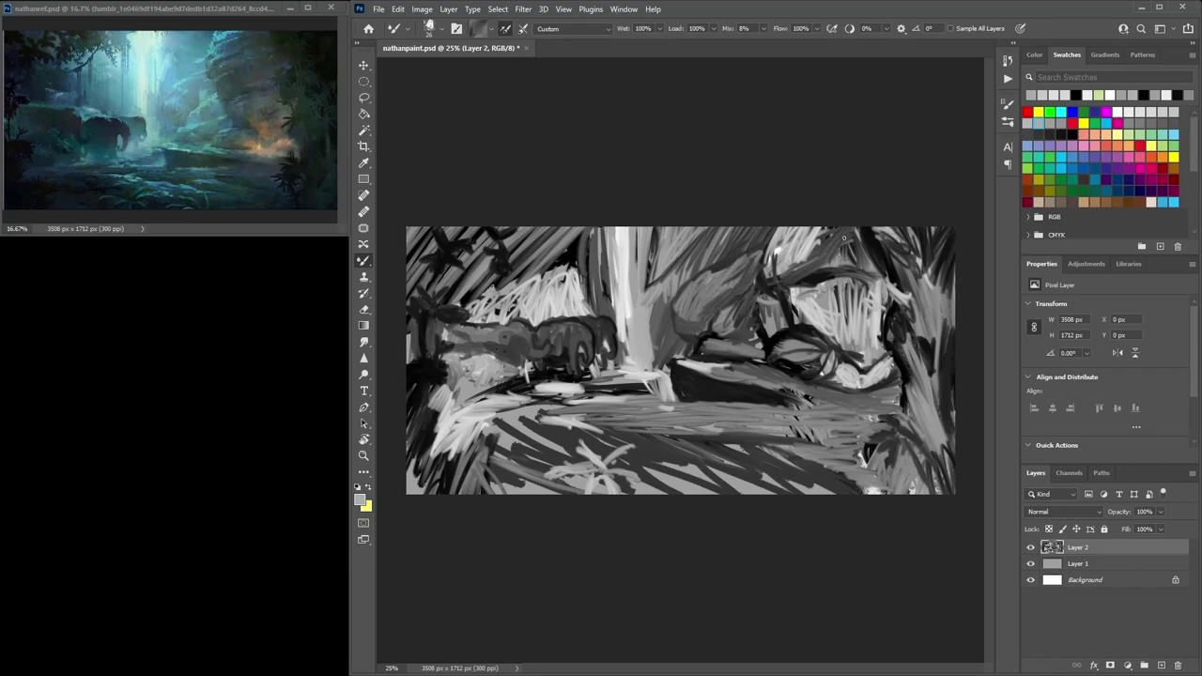
pyautogui.keyDown('alt'); pyautogui.click(775, 246); pyautogui.keyUp('alt')
pyautogui.moveTo(813, 222); pyautogui.dragTo(781, 248)
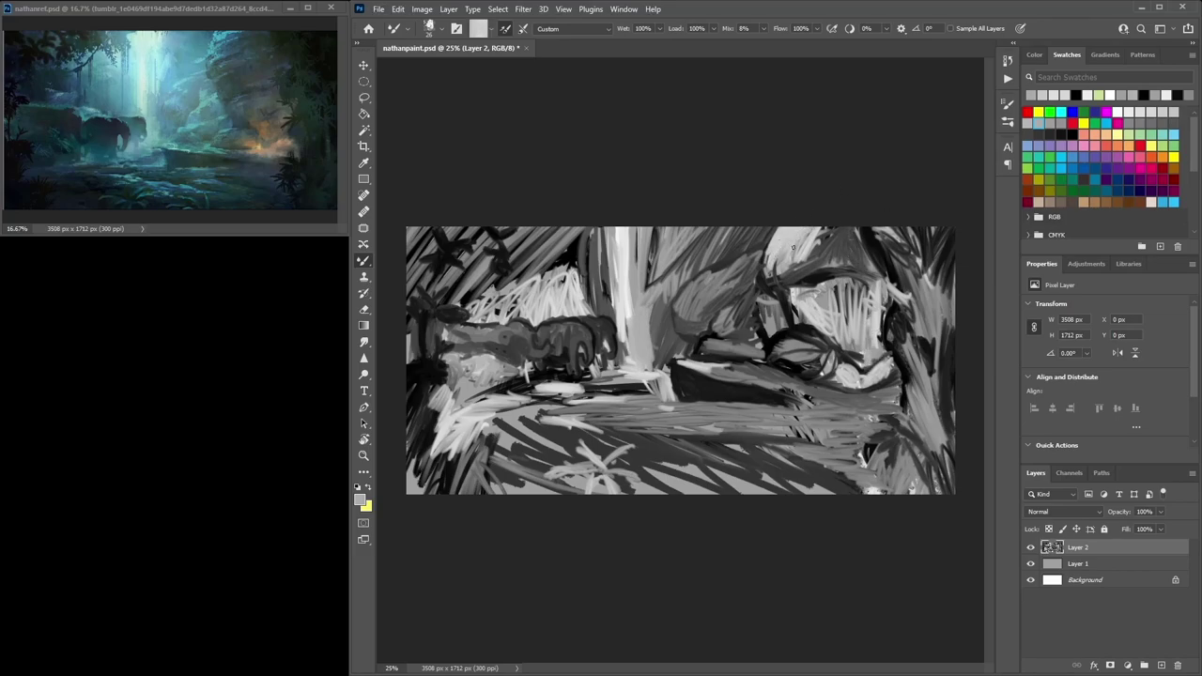
# Add a new layer above the painting and set its blend mode to Color
pyautogui.hotkey('ctrl', 'alt', 'shift', 'n')
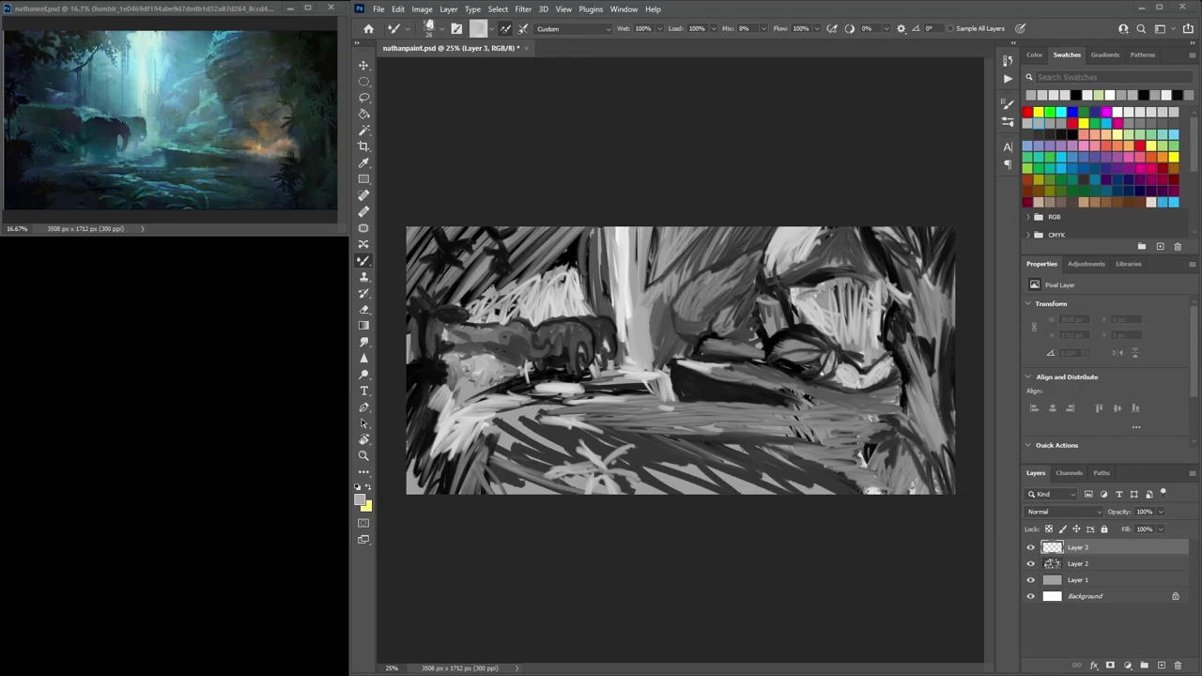
pyautogui.click(1061, 512)
pyautogui.click(1067, 658)
# Enlarge the brush to 190 px and wash the painting with green
pyautogui.click(1051, 156)
pyautogui.rightClick(830, 302)
pyautogui.click(952, 338)
pyautogui.moveTo(839, 278)
pyautogui.mouseDown()
pyautogui.moveTo(879, 221)
pyautogui.moveTo(945, 484)
pyautogui.moveTo(827, 390)
pyautogui.moveTo(545, 418)
pyautogui.moveTo(423, 239)
pyautogui.mouseUp()
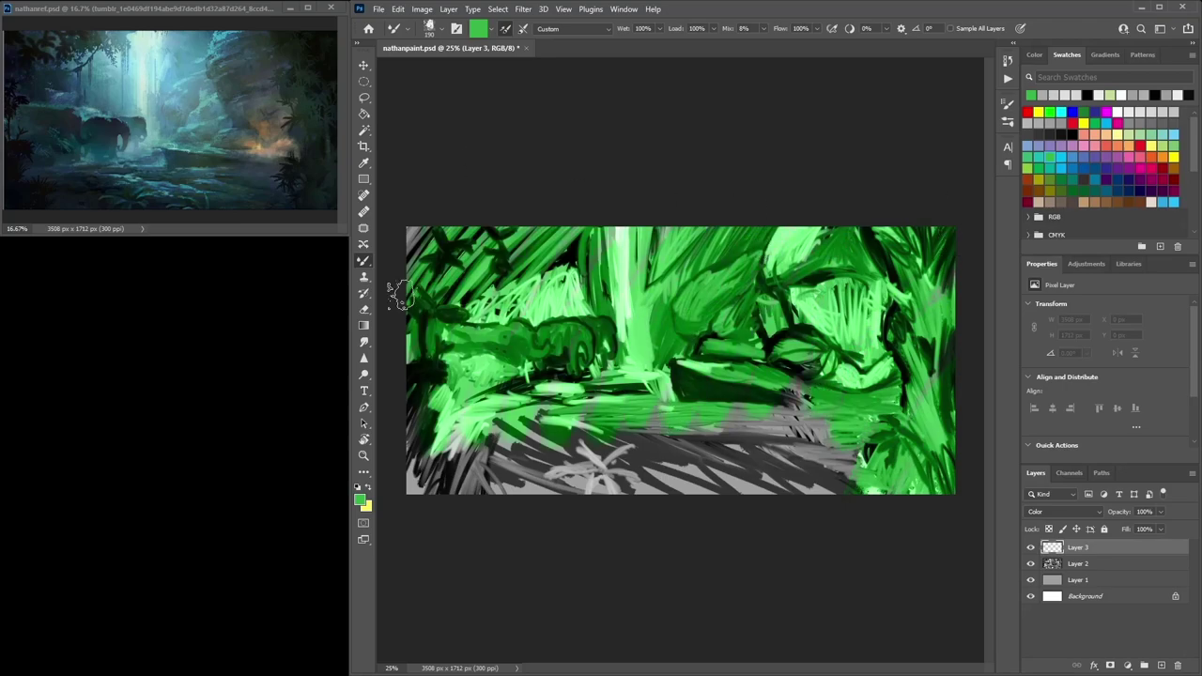
pyautogui.moveTo(422, 470)
pyautogui.mouseDown()
pyautogui.moveTo(624, 479)
pyautogui.moveTo(827, 442)
pyautogui.moveTo(564, 470)
pyautogui.moveTo(639, 434)
pyautogui.moveTo(655, 412)
pyautogui.mouseUp()
# Tint the waterfall, cliffs and water cyan with some green retouching, and lower the colour layer's opacity to about 49%
pyautogui.click(1061, 156)
pyautogui.moveTo(718, 263)
pyautogui.mouseDown()
pyautogui.moveTo(708, 308)
pyautogui.moveTo(650, 325)
pyautogui.moveTo(548, 316)
pyautogui.moveTo(559, 220)
pyautogui.moveTo(497, 217)
pyautogui.moveTo(464, 188)
pyautogui.moveTo(623, 353)
pyautogui.moveTo(779, 420)
pyautogui.moveTo(768, 350)
pyautogui.mouseUp()
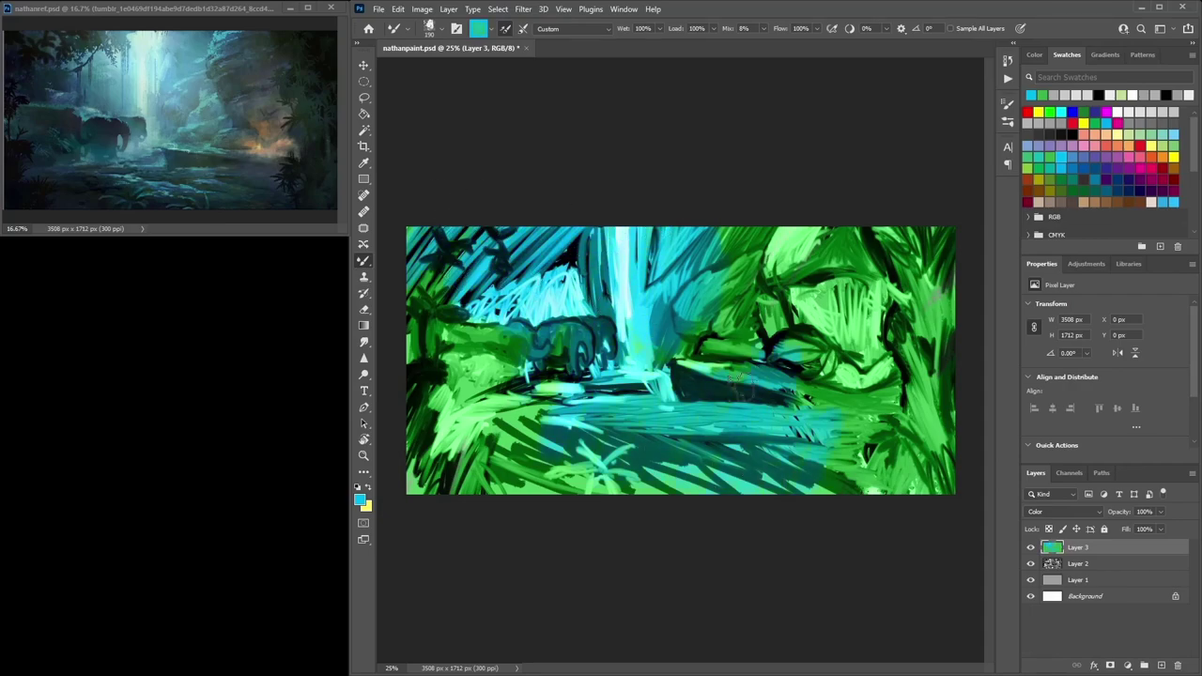
pyautogui.moveTo(719, 303)
pyautogui.mouseDown()
pyautogui.moveTo(802, 214)
pyautogui.moveTo(865, 242)
pyautogui.moveTo(806, 374)
pyautogui.mouseUp()
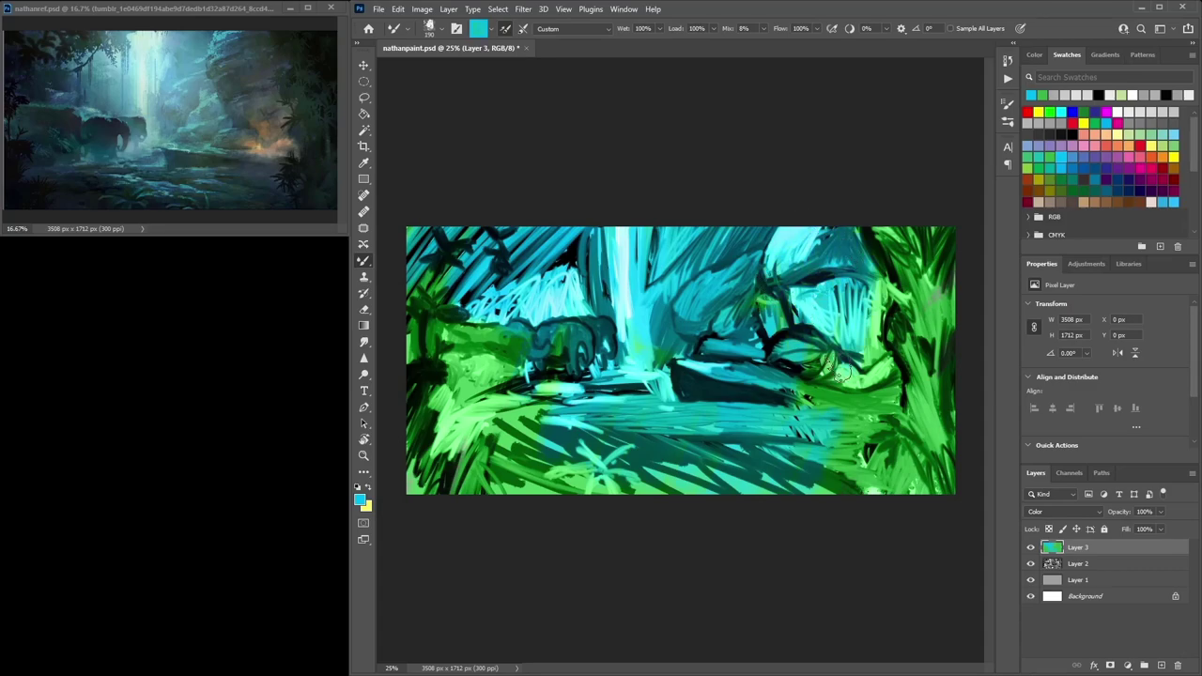
pyautogui.moveTo(706, 436)
pyautogui.mouseDown()
pyautogui.moveTo(536, 442)
pyautogui.moveTo(475, 376)
pyautogui.moveTo(470, 446)
pyautogui.moveTo(575, 323)
pyautogui.mouseUp()
pyautogui.keyDown('alt'); pyautogui.click(920, 344); pyautogui.keyUp('alt')
pyautogui.moveTo(794, 427)
pyautogui.mouseDown()
pyautogui.moveTo(655, 411)
pyautogui.moveTo(671, 436)
pyautogui.moveTo(953, 427)
pyautogui.mouseUp()
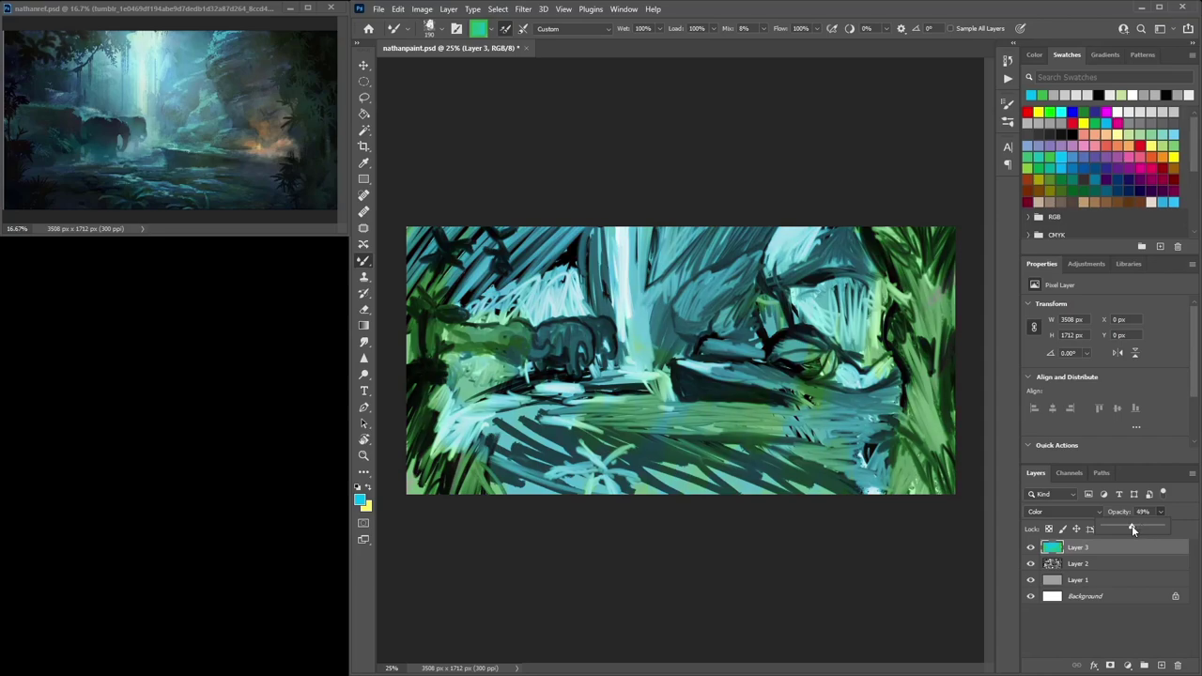
# Set up a new layer above the greyscale painting with the colour wash layer hidden and a much smaller brush
pyautogui.click(1095, 565)
pyautogui.click(1162, 665)
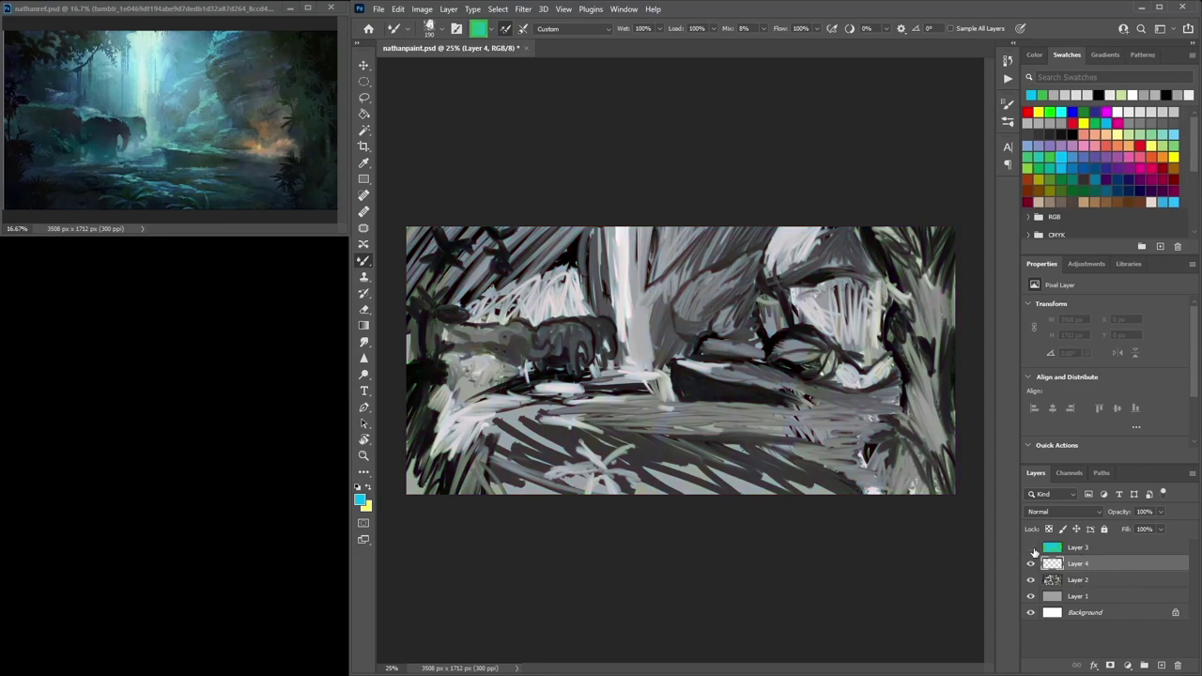
pyautogui.click(823, 303)
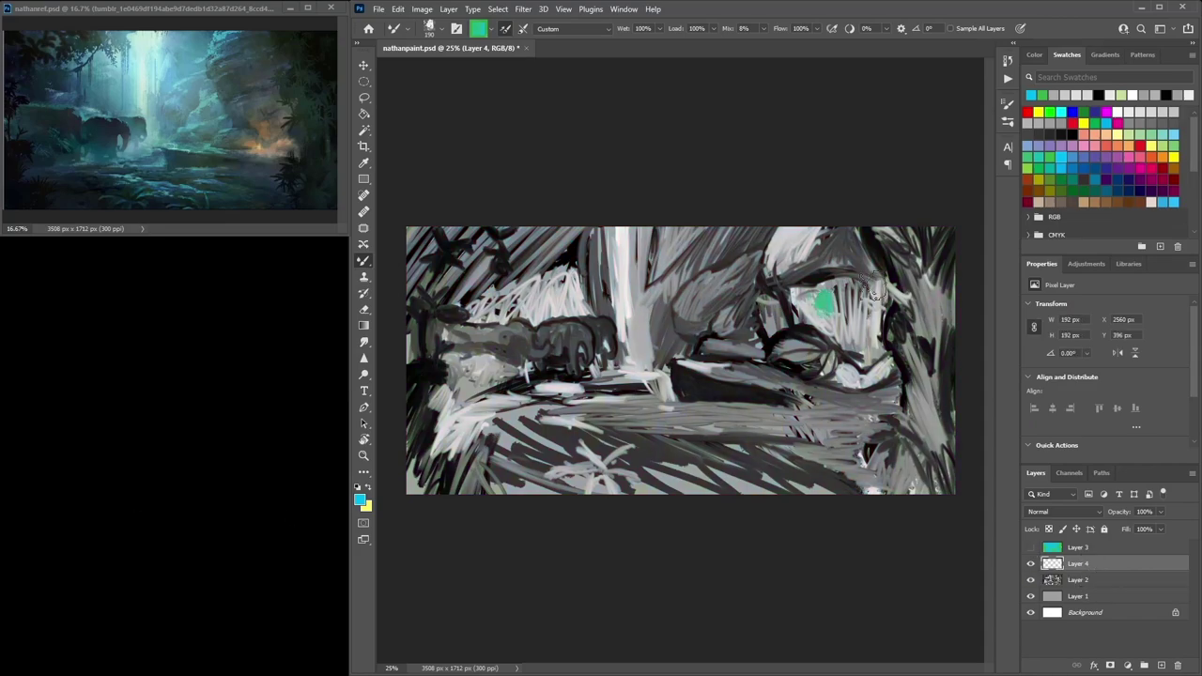
pyautogui.rightClick(859, 290)
pyautogui.click(931, 340)
# Outline the round form on the right-hand cliff in black and fill it with greys fading to white at its lower edge
pyautogui.click(1140, 123)
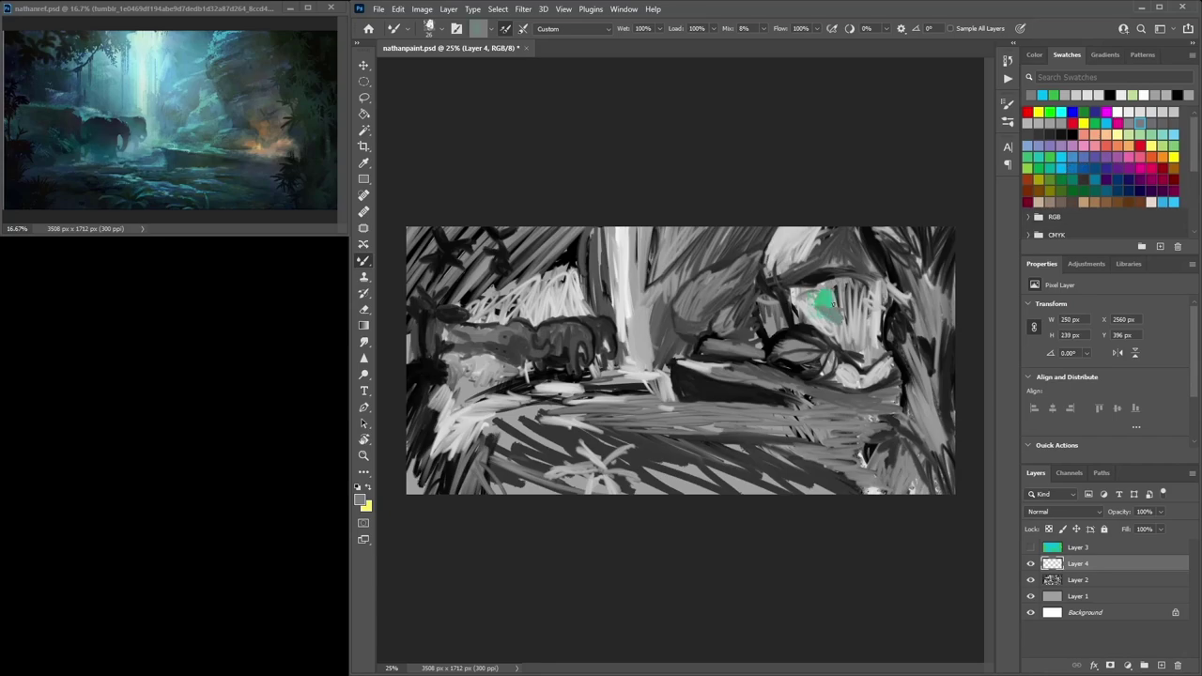
pyautogui.moveTo(827, 314)
pyautogui.mouseDown()
pyautogui.moveTo(836, 299)
pyautogui.moveTo(830, 322)
pyautogui.moveTo(807, 297)
pyautogui.moveTo(827, 336)
pyautogui.moveTo(799, 301)
pyautogui.mouseUp()
pyautogui.click(1073, 134)
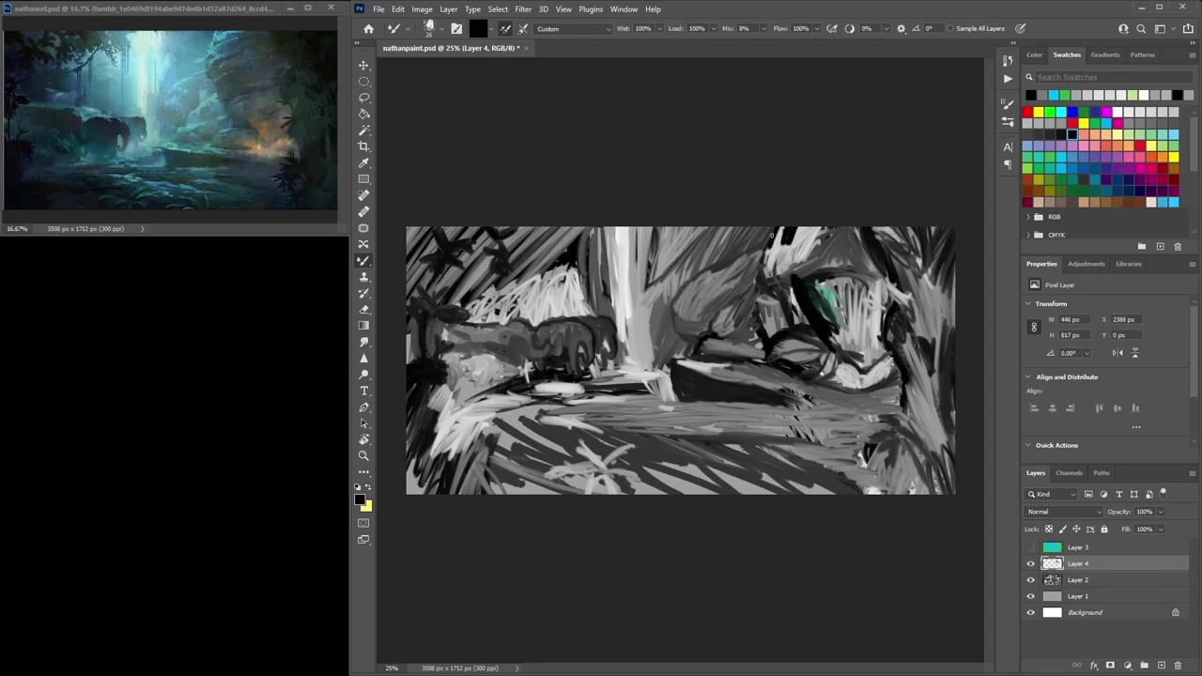
pyautogui.moveTo(790, 301)
pyautogui.mouseDown()
pyautogui.moveTo(813, 350)
pyautogui.moveTo(836, 361)
pyautogui.moveTo(812, 327)
pyautogui.moveTo(830, 316)
pyautogui.mouseUp()
pyautogui.keyDown('alt'); pyautogui.click(824, 305); pyautogui.keyUp('alt')
pyautogui.click(1151, 121)
pyautogui.moveTo(830, 286)
pyautogui.mouseDown()
pyautogui.moveTo(818, 324)
pyautogui.moveTo(847, 359)
pyautogui.moveTo(804, 293)
pyautogui.moveTo(822, 331)
pyautogui.moveTo(831, 286)
pyautogui.moveTo(806, 325)
pyautogui.moveTo(836, 302)
pyautogui.moveTo(860, 339)
pyautogui.moveTo(843, 302)
pyautogui.moveTo(838, 351)
pyautogui.moveTo(866, 328)
pyautogui.moveTo(849, 357)
pyautogui.moveTo(869, 347)
pyautogui.mouseUp()
pyautogui.click(1120, 110)
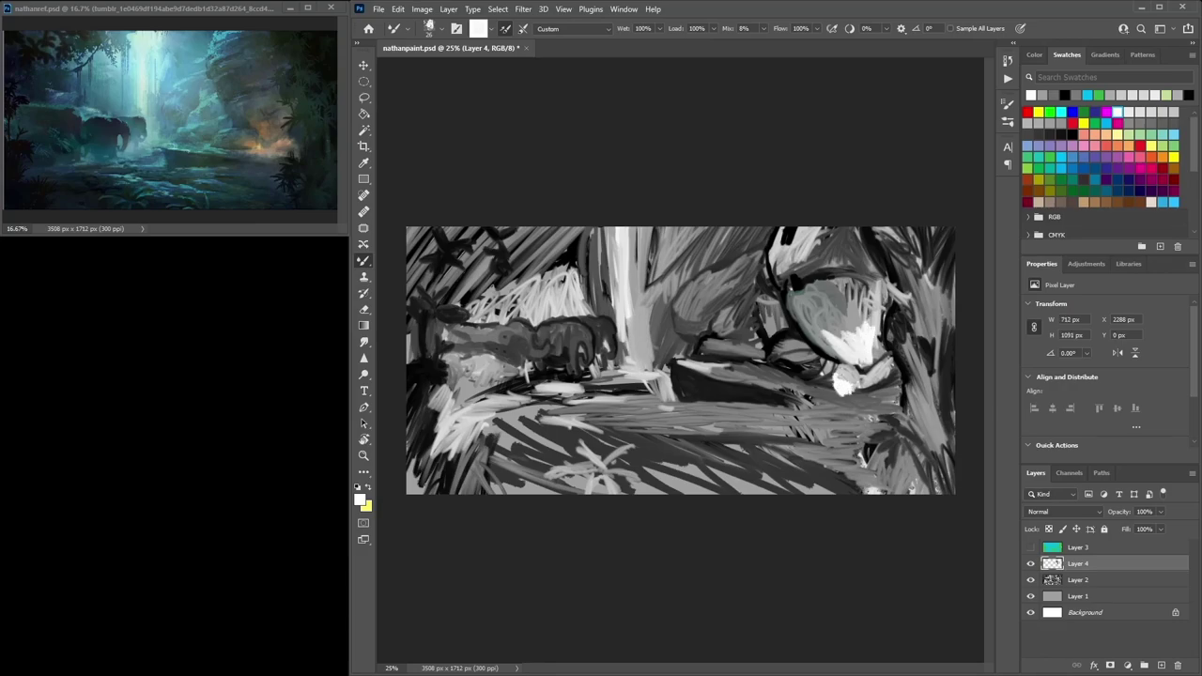
# Dab mid and light grey strokes over the ground beneath the round form on the right
pyautogui.click(1055, 122)
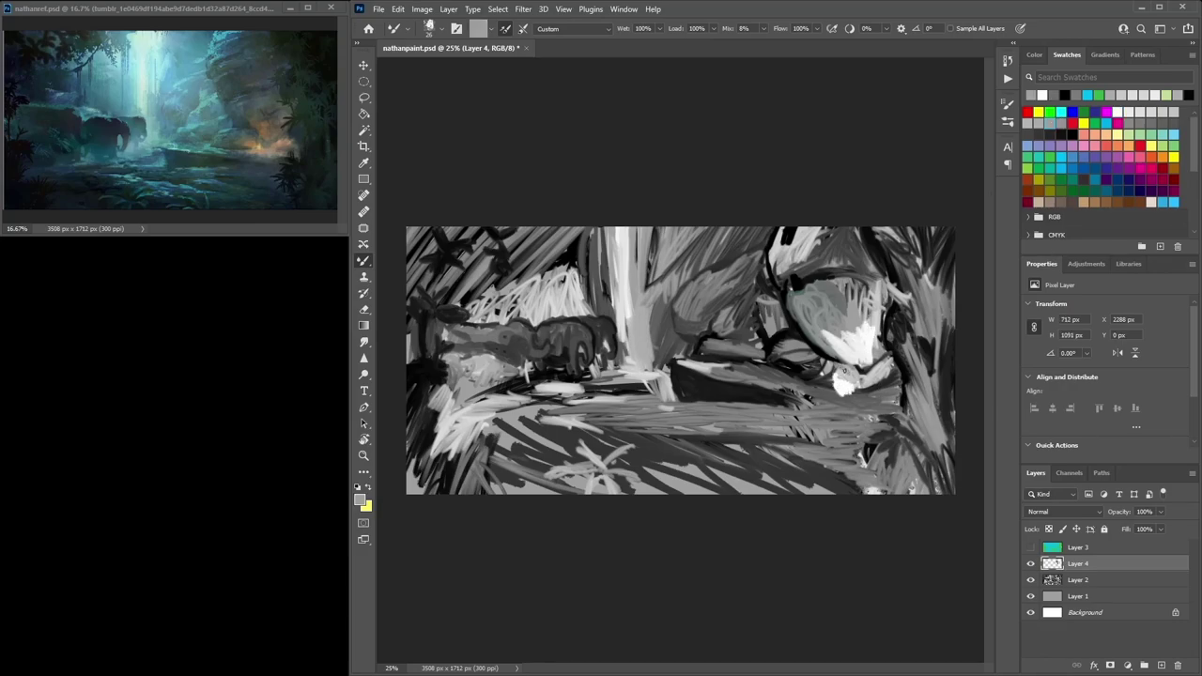
pyautogui.moveTo(886, 360); pyautogui.dragTo(890, 354)
pyautogui.click(1163, 112)
pyautogui.moveTo(857, 399)
pyautogui.mouseDown()
pyautogui.moveTo(897, 386)
pyautogui.moveTo(835, 401)
pyautogui.moveTo(810, 386)
pyautogui.moveTo(859, 405)
pyautogui.moveTo(838, 401)
pyautogui.mouseUp()
pyautogui.moveTo(797, 301); pyautogui.dragTo(810, 318)
# Paint white and dark grey leaf strokes in the canopy at the canvas's upper right
pyautogui.click(1132, 113)
pyautogui.moveTo(881, 266)
pyautogui.mouseDown()
pyautogui.moveTo(909, 279)
pyautogui.moveTo(917, 269)
pyautogui.mouseUp()
pyautogui.moveTo(874, 242)
pyautogui.mouseDown()
pyautogui.moveTo(919, 260)
pyautogui.moveTo(913, 271)
pyautogui.mouseUp()
pyautogui.click(1051, 135)
pyautogui.moveTo(906, 231)
pyautogui.mouseDown()
pyautogui.moveTo(915, 265)
pyautogui.moveTo(934, 268)
pyautogui.mouseUp()
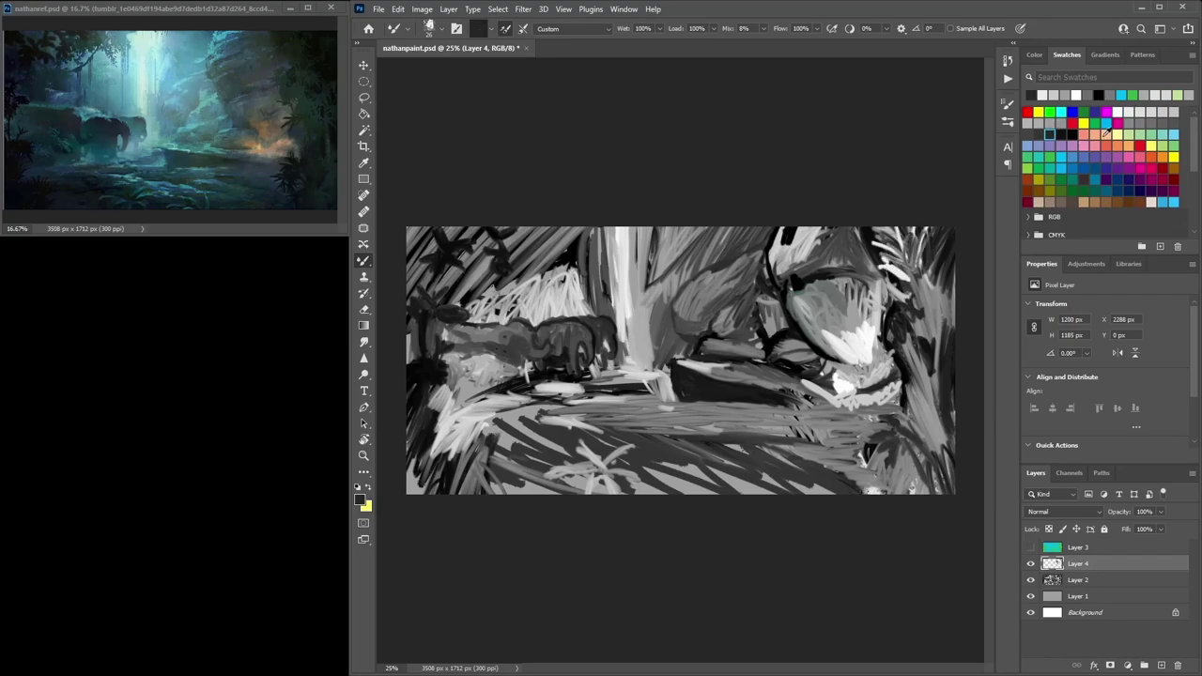
# Block in a black clump near the canvas's right edge and cover it with light grey leaf strokes
pyautogui.click(1072, 134)
pyautogui.moveTo(920, 296); pyautogui.dragTo(938, 314)
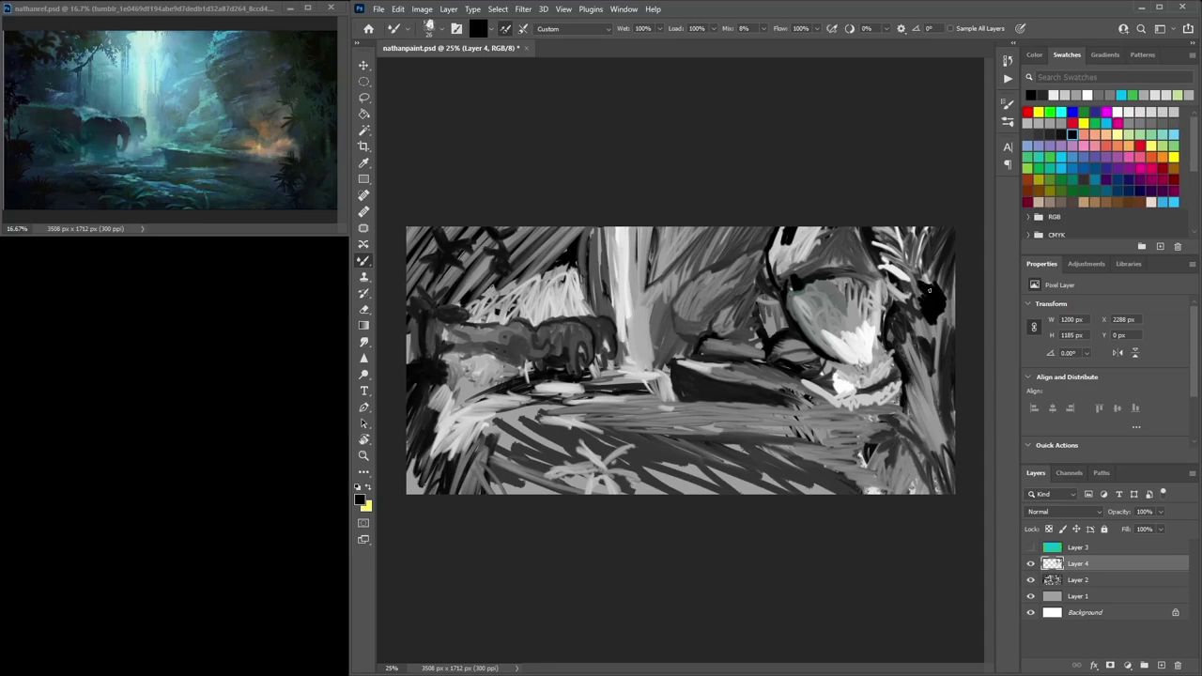
pyautogui.click(1153, 114)
pyautogui.moveTo(932, 299); pyautogui.dragTo(949, 278)
pyautogui.moveTo(940, 303); pyautogui.dragTo(955, 295)
pyautogui.moveTo(941, 315)
pyautogui.mouseDown()
pyautogui.moveTo(951, 300)
pyautogui.moveTo(916, 321)
pyautogui.mouseUp()
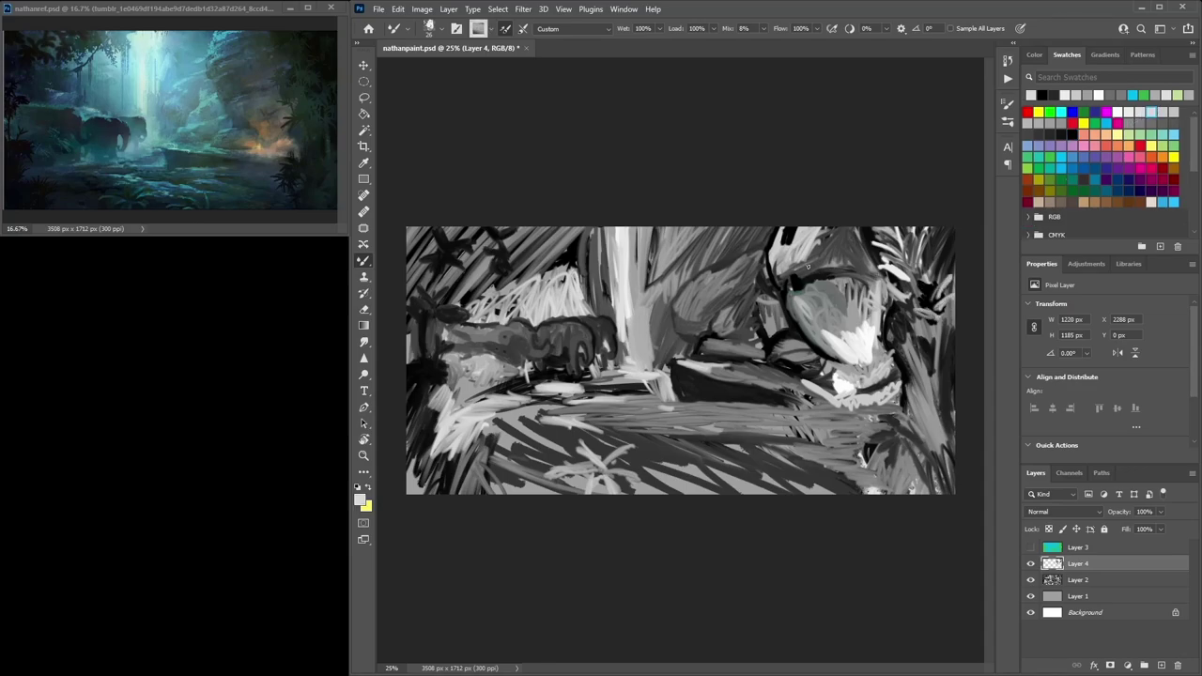
# Paint grey leafy plants in the lower right foreground and add a dark-leaved plant beside them
pyautogui.click(1050, 122)
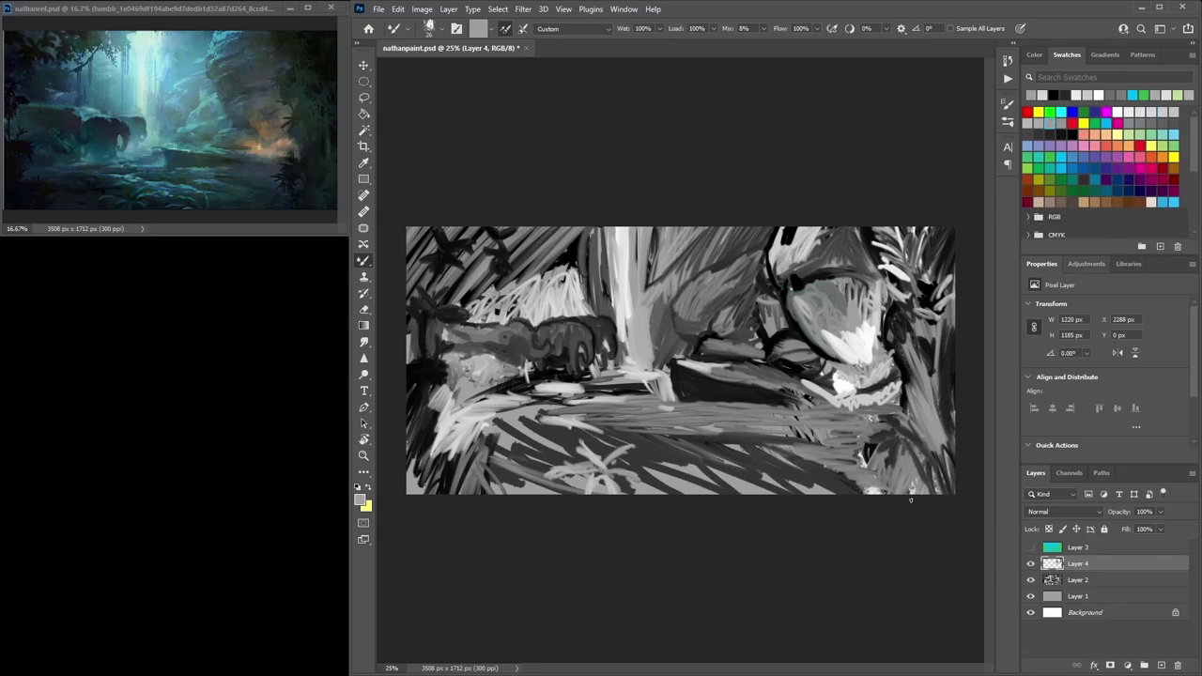
pyautogui.moveTo(872, 456)
pyautogui.mouseDown()
pyautogui.moveTo(904, 441)
pyautogui.moveTo(923, 452)
pyautogui.mouseUp()
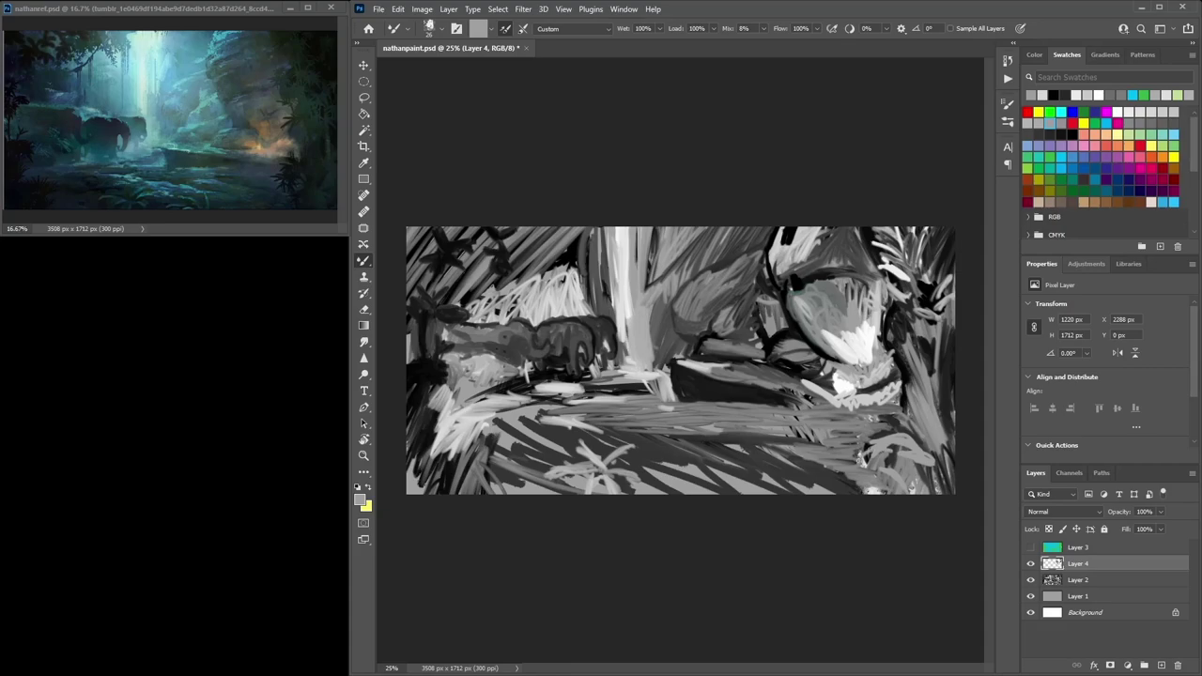
pyautogui.moveTo(883, 480)
pyautogui.mouseDown()
pyautogui.moveTo(892, 453)
pyautogui.moveTo(888, 463)
pyautogui.moveTo(916, 481)
pyautogui.moveTo(897, 412)
pyautogui.moveTo(892, 454)
pyautogui.moveTo(865, 482)
pyautogui.moveTo(874, 445)
pyautogui.moveTo(899, 443)
pyautogui.moveTo(908, 480)
pyautogui.mouseUp()
pyautogui.click(1039, 135)
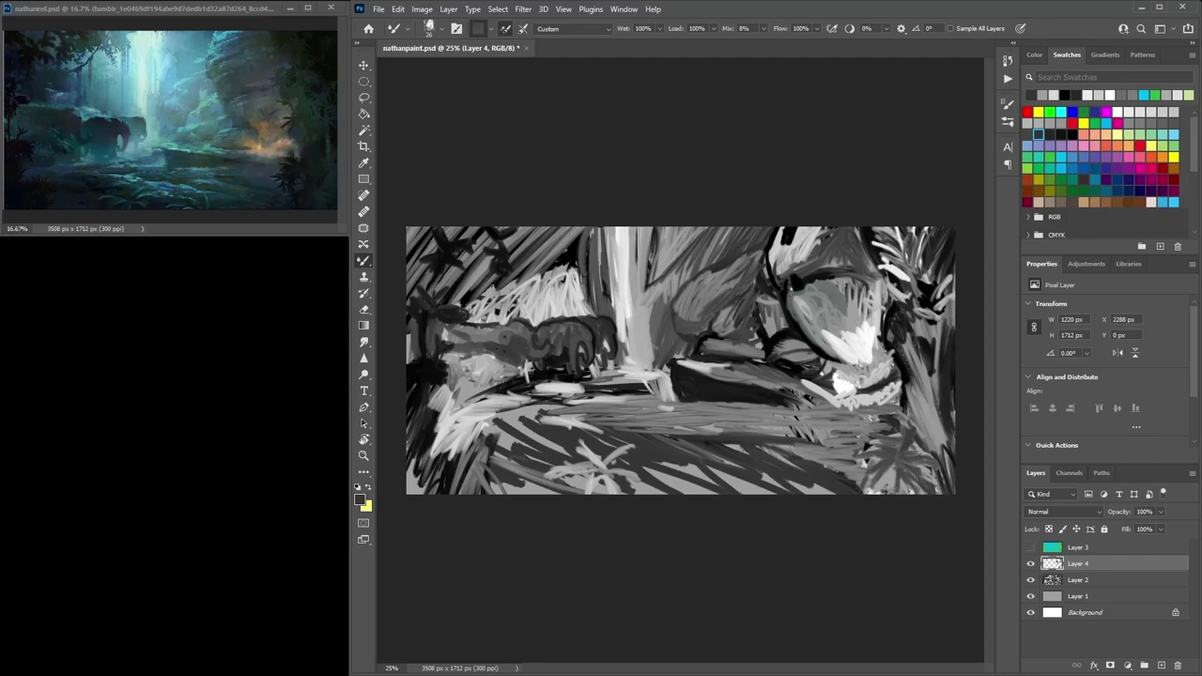
pyautogui.click(1050, 135)
pyautogui.moveTo(861, 432)
pyautogui.mouseDown()
pyautogui.moveTo(879, 413)
pyautogui.moveTo(872, 449)
pyautogui.moveTo(857, 454)
pyautogui.mouseUp()
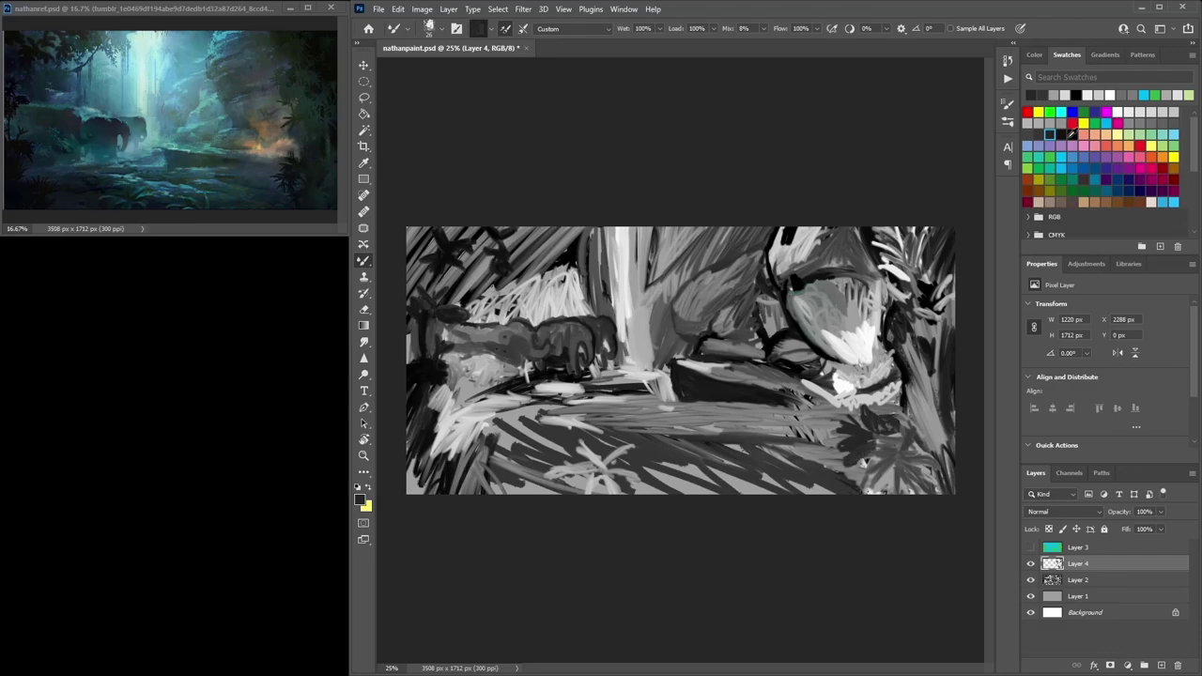
# Lay vertical black and mid-grey strokes for tree trunks along the canvas's right edge
pyautogui.click(1072, 134)
pyautogui.moveTo(915, 378)
pyautogui.mouseDown()
pyautogui.moveTo(916, 437)
pyautogui.moveTo(913, 350)
pyautogui.moveTo(926, 448)
pyautogui.moveTo(922, 402)
pyautogui.moveTo(896, 424)
pyautogui.moveTo(887, 354)
pyautogui.moveTo(896, 428)
pyautogui.moveTo(885, 335)
pyautogui.mouseUp()
pyautogui.click(1059, 123)
pyautogui.click(1076, 135)
pyautogui.moveTo(934, 389)
pyautogui.mouseDown()
pyautogui.moveTo(932, 420)
pyautogui.moveTo(931, 354)
pyautogui.moveTo(939, 448)
pyautogui.moveTo(938, 338)
pyautogui.mouseUp()
pyautogui.moveTo(930, 451)
pyautogui.mouseDown()
pyautogui.moveTo(937, 332)
pyautogui.moveTo(936, 426)
pyautogui.mouseUp()
pyautogui.click(1051, 123)
pyautogui.moveTo(937, 340); pyautogui.dragTo(935, 439)
pyautogui.moveTo(936, 439)
pyautogui.mouseDown()
pyautogui.moveTo(934, 332)
pyautogui.moveTo(934, 457)
pyautogui.mouseUp()
pyautogui.moveTo(913, 392); pyautogui.dragTo(916, 307)
pyautogui.moveTo(917, 434); pyautogui.dragTo(917, 320)
# Deepen the gaps between the right-edge trunks with black and streak the trunks with light and mid grey
pyautogui.click(1073, 133)
pyautogui.moveTo(921, 369); pyautogui.dragTo(920, 306)
pyautogui.moveTo(920, 421); pyautogui.dragTo(920, 350)
pyautogui.moveTo(917, 406)
pyautogui.mouseDown()
pyautogui.moveTo(917, 352)
pyautogui.moveTo(937, 375)
pyautogui.mouseUp()
pyautogui.moveTo(947, 332)
pyautogui.mouseDown()
pyautogui.moveTo(947, 417)
pyautogui.moveTo(955, 295)
pyautogui.mouseUp()
pyautogui.click(1140, 111)
pyautogui.moveTo(947, 336)
pyautogui.mouseDown()
pyautogui.moveTo(949, 455)
pyautogui.moveTo(943, 286)
pyautogui.moveTo(947, 445)
pyautogui.mouseUp()
pyautogui.click(1062, 123)
pyautogui.moveTo(931, 302)
pyautogui.mouseDown()
pyautogui.moveTo(935, 445)
pyautogui.moveTo(937, 404)
pyautogui.mouseUp()
pyautogui.click(1073, 134)
pyautogui.moveTo(939, 357)
pyautogui.mouseDown()
pyautogui.moveTo(939, 308)
pyautogui.moveTo(942, 406)
pyautogui.mouseUp()
pyautogui.moveTo(942, 417); pyautogui.dragTo(942, 462)
# Paint a grey leaf cluster from sampled tones over the top of the right-edge trunks
pyautogui.moveTo(939, 375)
pyautogui.mouseDown()
pyautogui.moveTo(936, 321)
pyautogui.moveTo(902, 291)
pyautogui.mouseUp()
pyautogui.keyDown('alt'); pyautogui.click(916, 295); pyautogui.keyUp('alt')
pyautogui.keyDown('alt'); pyautogui.click(939, 273); pyautogui.keyUp('alt')
pyautogui.moveTo(911, 316); pyautogui.dragTo(932, 277)
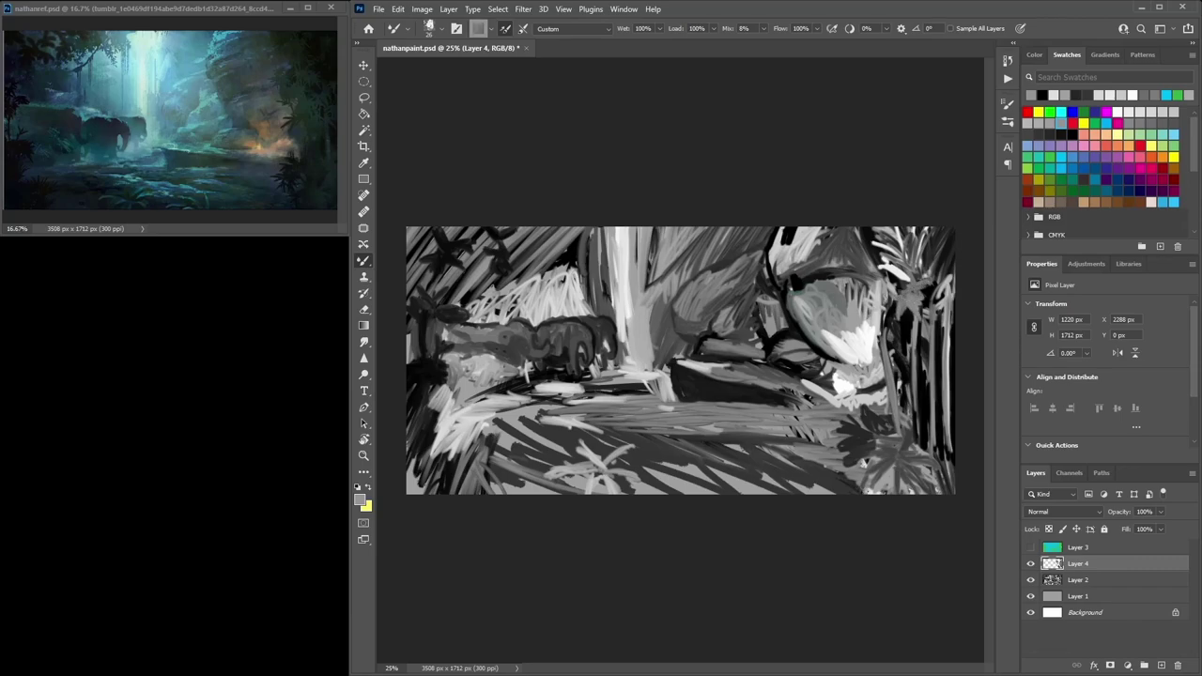
# Refine the right-edge trunks with long strokes of sampled grey and black
pyautogui.keyDown('alt'); pyautogui.click(923, 417); pyautogui.keyUp('alt')
pyautogui.moveTo(911, 349); pyautogui.dragTo(910, 404)
pyautogui.moveTo(920, 314)
pyautogui.mouseDown()
pyautogui.moveTo(933, 429)
pyautogui.moveTo(950, 364)
pyautogui.moveTo(939, 363)
pyautogui.moveTo(943, 340)
pyautogui.moveTo(946, 438)
pyautogui.mouseUp()
pyautogui.click(1152, 123)
pyautogui.click(1072, 134)
pyautogui.moveTo(945, 387); pyautogui.dragTo(945, 444)
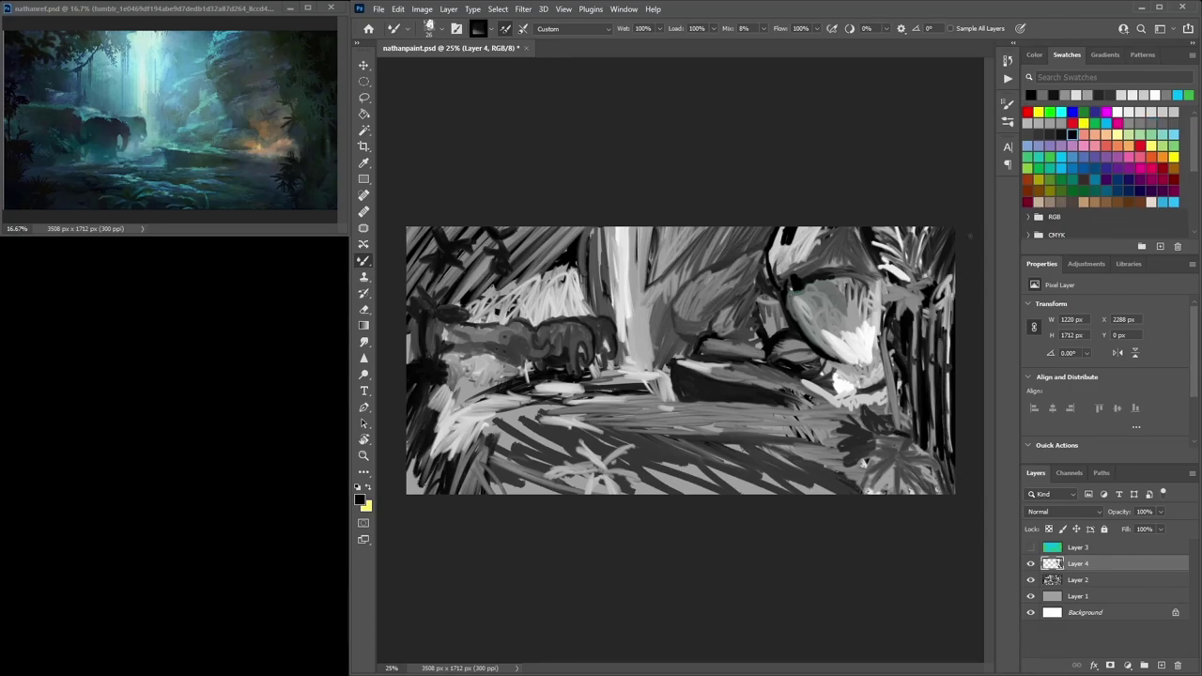
# Draw black contours across the round form on the right and paint a grey rounded boulder beneath it
pyautogui.moveTo(874, 321); pyautogui.dragTo(792, 297)
pyautogui.moveTo(792, 299)
pyautogui.mouseDown()
pyautogui.moveTo(849, 357)
pyautogui.moveTo(844, 366)
pyautogui.moveTo(814, 335)
pyautogui.moveTo(795, 335)
pyautogui.moveTo(820, 351)
pyautogui.moveTo(779, 348)
pyautogui.moveTo(815, 370)
pyautogui.moveTo(798, 348)
pyautogui.mouseUp()
pyautogui.click(1062, 123)
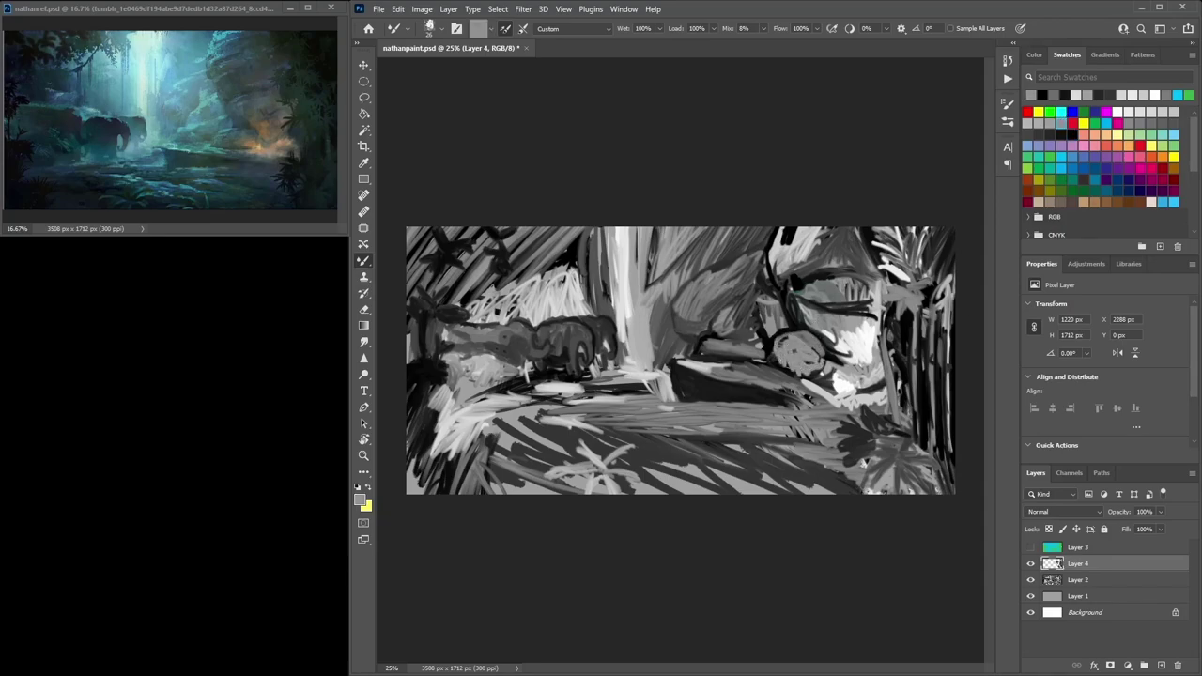
# Outline the flat rock beside the rounded boulder in near-black and black strokes
pyautogui.hotkey('ctrl', '+')
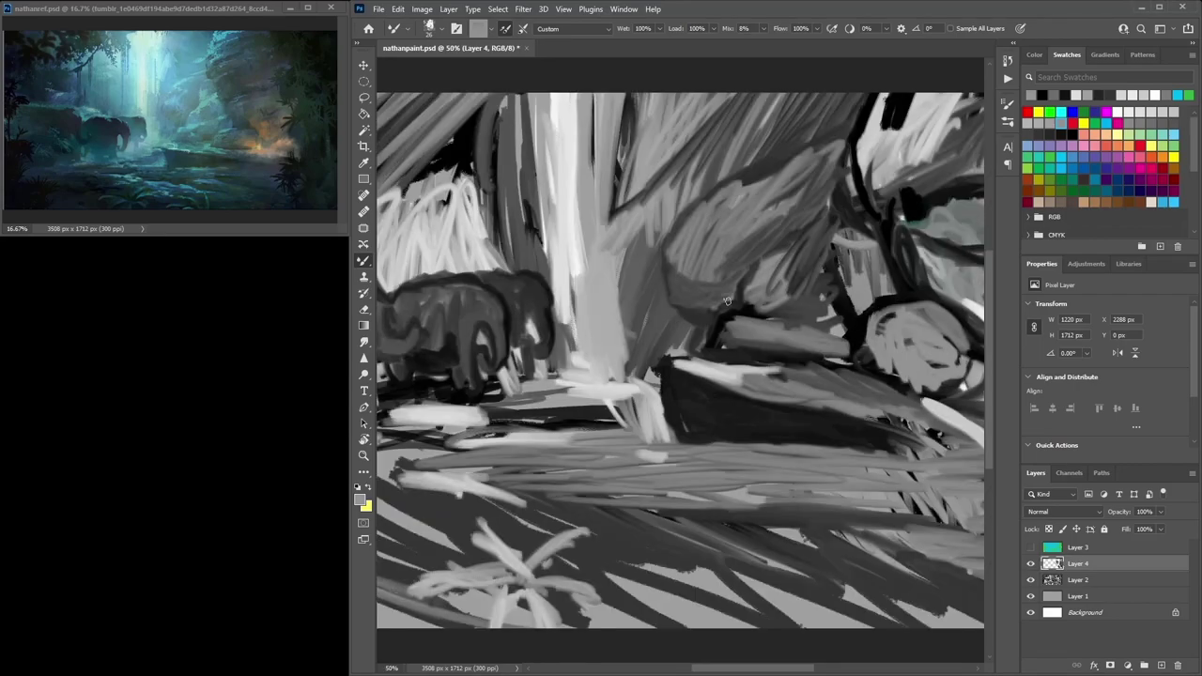
pyautogui.click(1063, 134)
pyautogui.moveTo(750, 308)
pyautogui.mouseDown()
pyautogui.moveTo(714, 340)
pyautogui.moveTo(763, 319)
pyautogui.moveTo(750, 309)
pyautogui.moveTo(712, 338)
pyautogui.moveTo(804, 316)
pyautogui.mouseUp()
pyautogui.click(1072, 134)
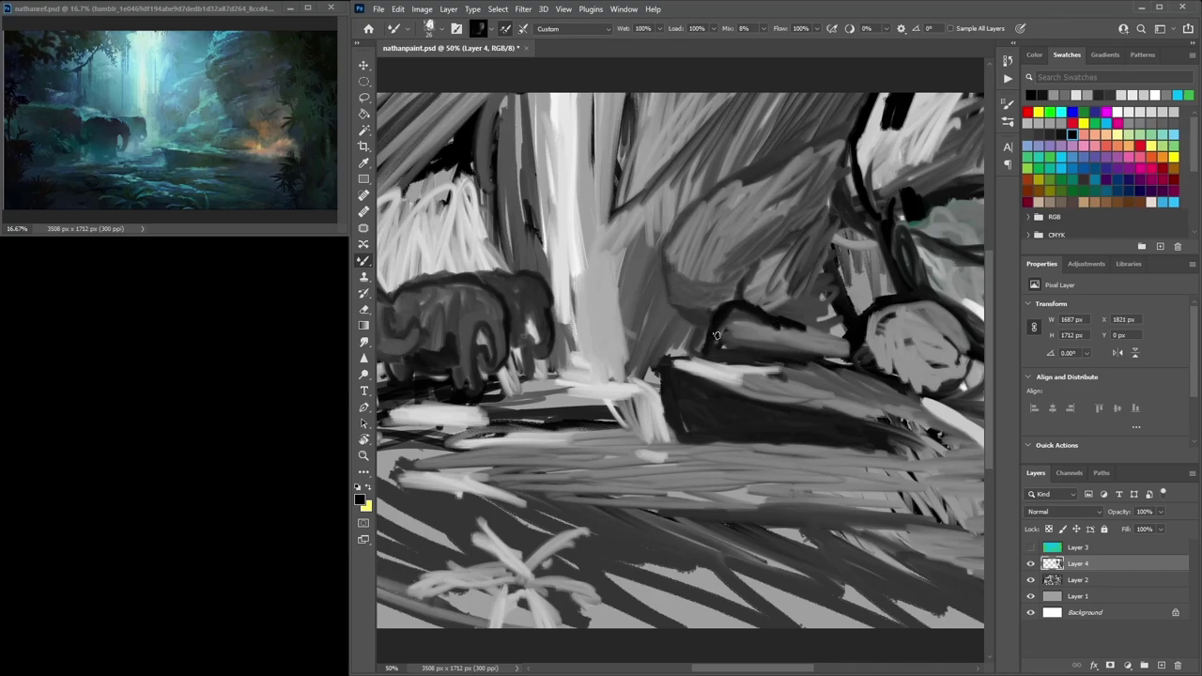
# Paint a thin black branch rising from the flat rock and a thick black trunk reaching the top of the canvas
pyautogui.moveTo(734, 306)
pyautogui.mouseDown()
pyautogui.moveTo(760, 295)
pyautogui.moveTo(748, 265)
pyautogui.moveTo(776, 246)
pyautogui.moveTo(809, 183)
pyautogui.moveTo(818, 118)
pyautogui.mouseUp()
pyautogui.scroll(2, 817, 118)
pyautogui.moveTo(814, 277)
pyautogui.mouseDown()
pyautogui.moveTo(823, 196)
pyautogui.moveTo(811, 282)
pyautogui.moveTo(864, 367)
pyautogui.moveTo(892, 385)
pyautogui.moveTo(824, 284)
pyautogui.mouseUp()
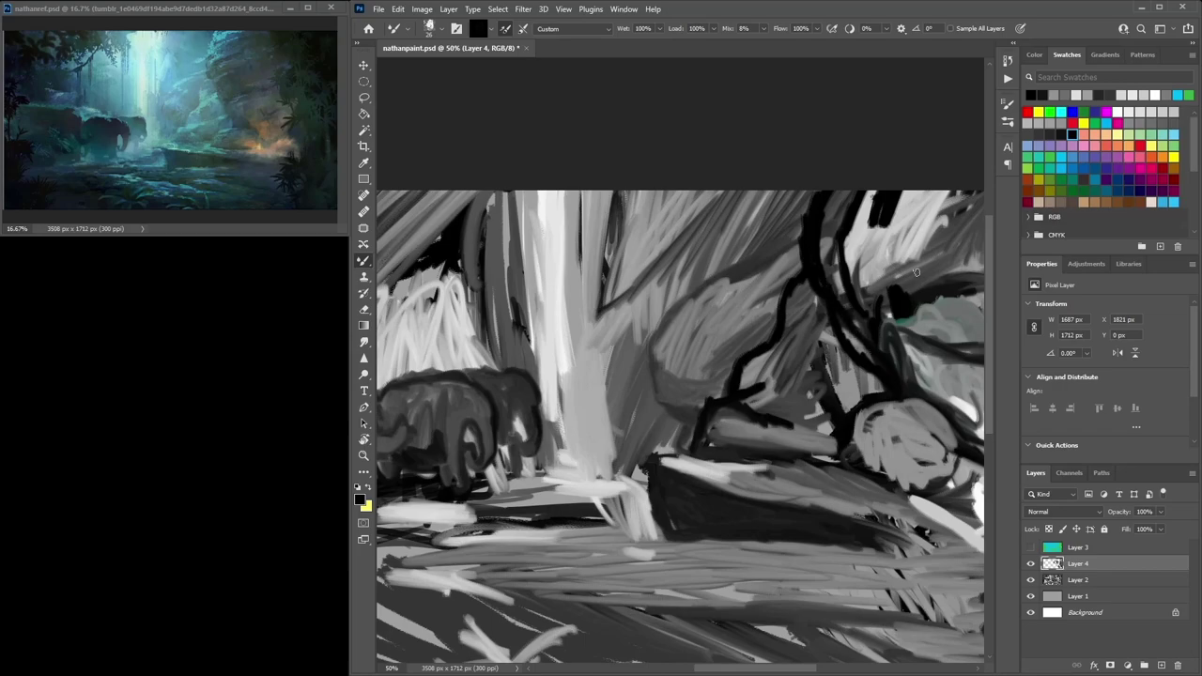
# Fill the area beside the black trunk with mid grey and add a dark branch above the flat rock
pyautogui.click(1051, 123)
pyautogui.moveTo(842, 335)
pyautogui.mouseDown()
pyautogui.moveTo(875, 387)
pyautogui.moveTo(820, 325)
pyautogui.moveTo(823, 345)
pyautogui.moveTo(859, 344)
pyautogui.mouseUp()
pyautogui.click(1061, 133)
pyautogui.moveTo(751, 387)
pyautogui.mouseDown()
pyautogui.moveTo(850, 366)
pyautogui.moveTo(871, 345)
pyautogui.moveTo(790, 379)
pyautogui.mouseUp()
# Thicken the black trunk above the rounded boulder and add forked upper branches
pyautogui.click(1073, 134)
pyautogui.moveTo(860, 357)
pyautogui.mouseDown()
pyautogui.moveTo(757, 387)
pyautogui.moveTo(864, 347)
pyautogui.moveTo(879, 391)
pyautogui.moveTo(838, 291)
pyautogui.mouseUp()
pyautogui.moveTo(856, 346)
pyautogui.mouseDown()
pyautogui.moveTo(830, 261)
pyautogui.moveTo(859, 247)
pyautogui.mouseUp()
pyautogui.moveTo(852, 282); pyautogui.dragTo(884, 235)
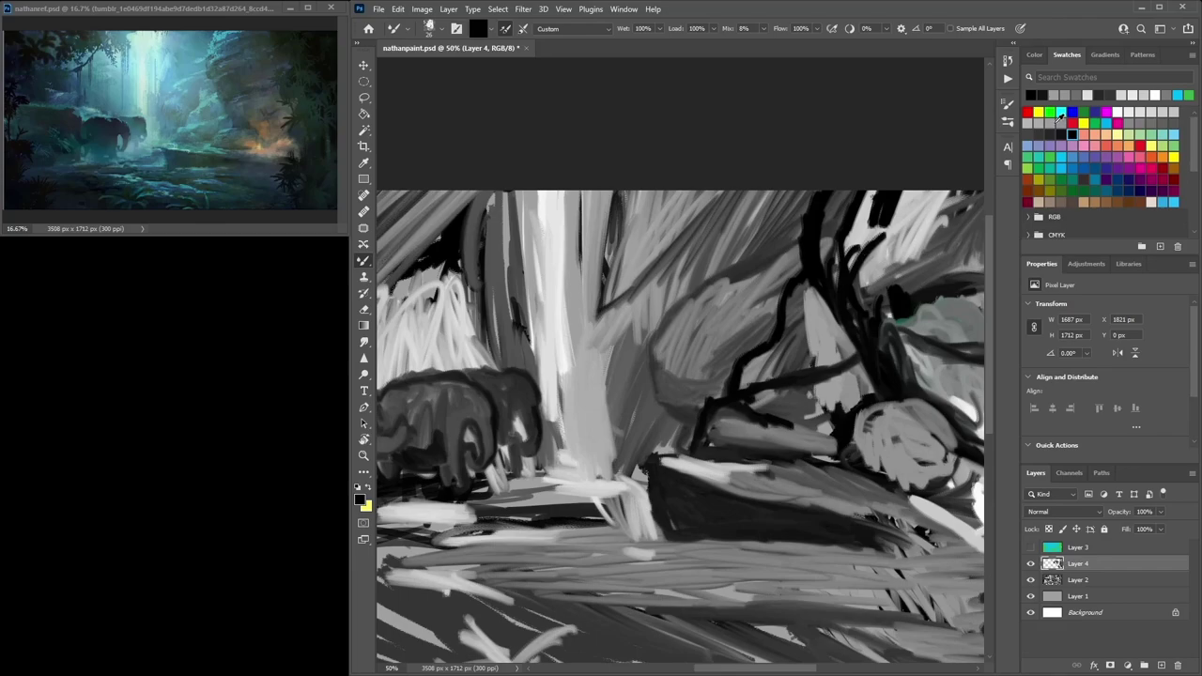
# Add a mid-grey highlight to the upper fork of the black trunk and reinforce the branches in black
pyautogui.click(1056, 123)
pyautogui.moveTo(817, 262)
pyautogui.mouseDown()
pyautogui.moveTo(830, 173)
pyautogui.moveTo(815, 263)
pyautogui.mouseUp()
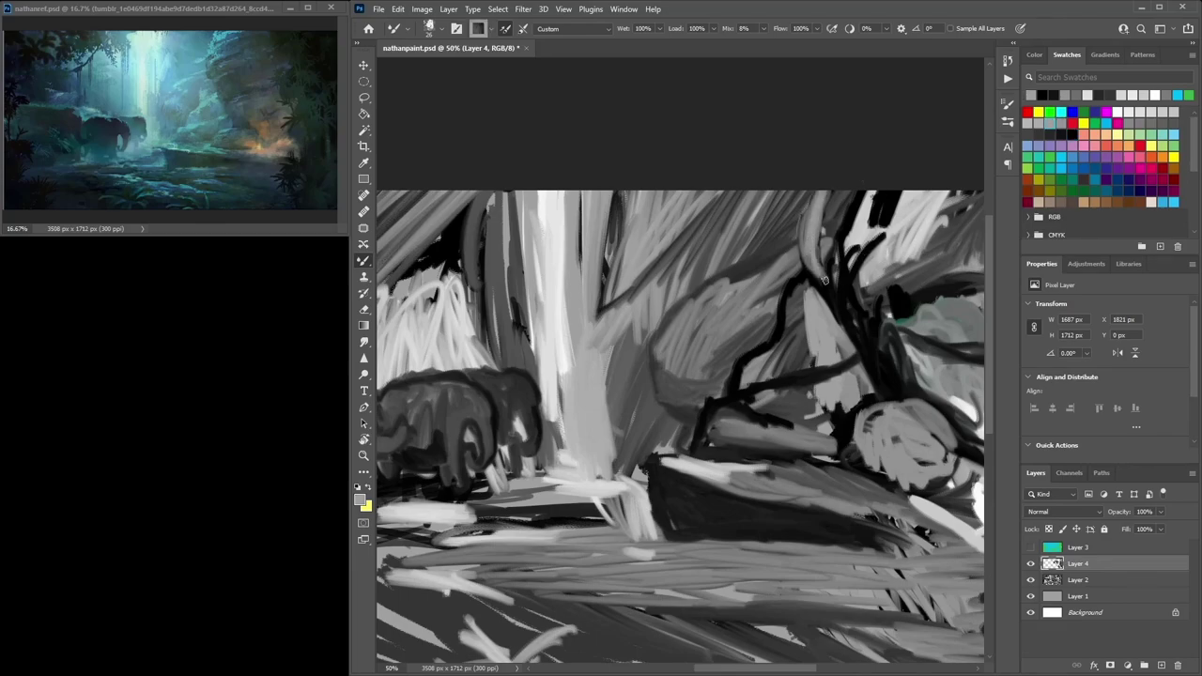
pyautogui.click(1073, 134)
pyautogui.moveTo(809, 192)
pyautogui.mouseDown()
pyautogui.moveTo(796, 268)
pyautogui.moveTo(773, 257)
pyautogui.moveTo(776, 295)
pyautogui.mouseUp()
# Shade the cliff face between the waterfall and the trunk with mid-grey, dark-grey and black strokes
pyautogui.click(1051, 122)
pyautogui.moveTo(772, 243)
pyautogui.mouseDown()
pyautogui.moveTo(763, 280)
pyautogui.moveTo(781, 267)
pyautogui.moveTo(782, 285)
pyautogui.moveTo(761, 319)
pyautogui.moveTo(772, 338)
pyautogui.moveTo(723, 359)
pyautogui.moveTo(714, 404)
pyautogui.moveTo(752, 291)
pyautogui.moveTo(700, 357)
pyautogui.mouseUp()
pyautogui.click(1039, 135)
pyautogui.moveTo(779, 278)
pyautogui.mouseDown()
pyautogui.moveTo(737, 338)
pyautogui.moveTo(712, 350)
pyautogui.moveTo(748, 303)
pyautogui.mouseUp()
pyautogui.moveTo(788, 246); pyautogui.dragTo(730, 282)
pyautogui.click(1072, 134)
pyautogui.moveTo(798, 246)
pyautogui.mouseDown()
pyautogui.moveTo(694, 298)
pyautogui.moveTo(647, 389)
pyautogui.moveTo(681, 417)
pyautogui.moveTo(641, 376)
pyautogui.moveTo(772, 237)
pyautogui.moveTo(742, 242)
pyautogui.moveTo(756, 197)
pyautogui.moveTo(780, 207)
pyautogui.moveTo(778, 220)
pyautogui.moveTo(781, 172)
pyautogui.moveTo(747, 172)
pyautogui.mouseUp()
pyautogui.click(1041, 124)
pyautogui.click(1039, 135)
pyautogui.moveTo(774, 230)
pyautogui.mouseDown()
pyautogui.moveTo(801, 192)
pyautogui.moveTo(652, 289)
pyautogui.moveTo(603, 270)
pyautogui.moveTo(750, 191)
pyautogui.moveTo(690, 282)
pyautogui.moveTo(630, 302)
pyautogui.moveTo(610, 377)
pyautogui.moveTo(648, 413)
pyautogui.mouseUp()
# Model the waterfall-facing side of the large boulder with mid-grey, near-black and black strokes
pyautogui.hotkey('ctrl', '-')
pyautogui.click(1048, 124)
pyautogui.moveTo(693, 326)
pyautogui.mouseDown()
pyautogui.moveTo(674, 340)
pyautogui.moveTo(722, 309)
pyautogui.moveTo(706, 307)
pyautogui.moveTo(729, 344)
pyautogui.moveTo(761, 299)
pyautogui.moveTo(694, 387)
pyautogui.mouseUp()
pyautogui.click(1051, 133)
pyautogui.click(1072, 134)
pyautogui.click(1059, 123)
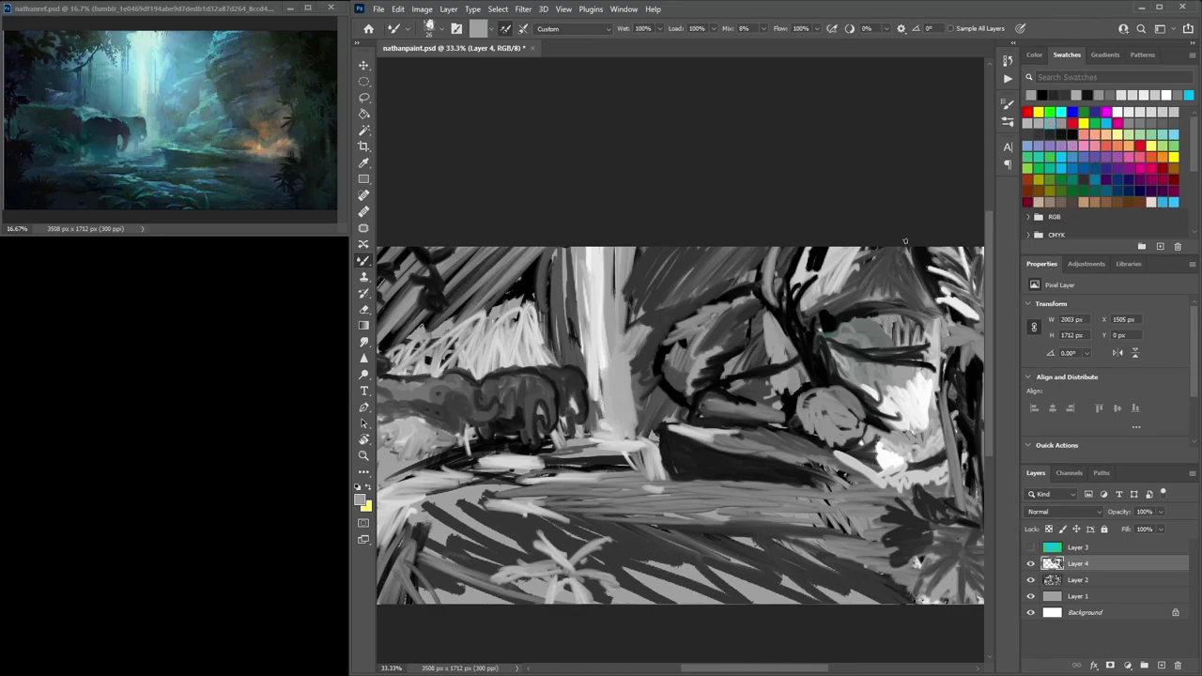
# Highlight the upper face of the large boulder with white and mid-grey strokes
pyautogui.click(1124, 110)
pyautogui.moveTo(747, 299)
pyautogui.mouseDown()
pyautogui.moveTo(704, 325)
pyautogui.moveTo(684, 372)
pyautogui.mouseUp()
pyautogui.click(1054, 122)
pyautogui.moveTo(724, 330); pyautogui.dragTo(694, 348)
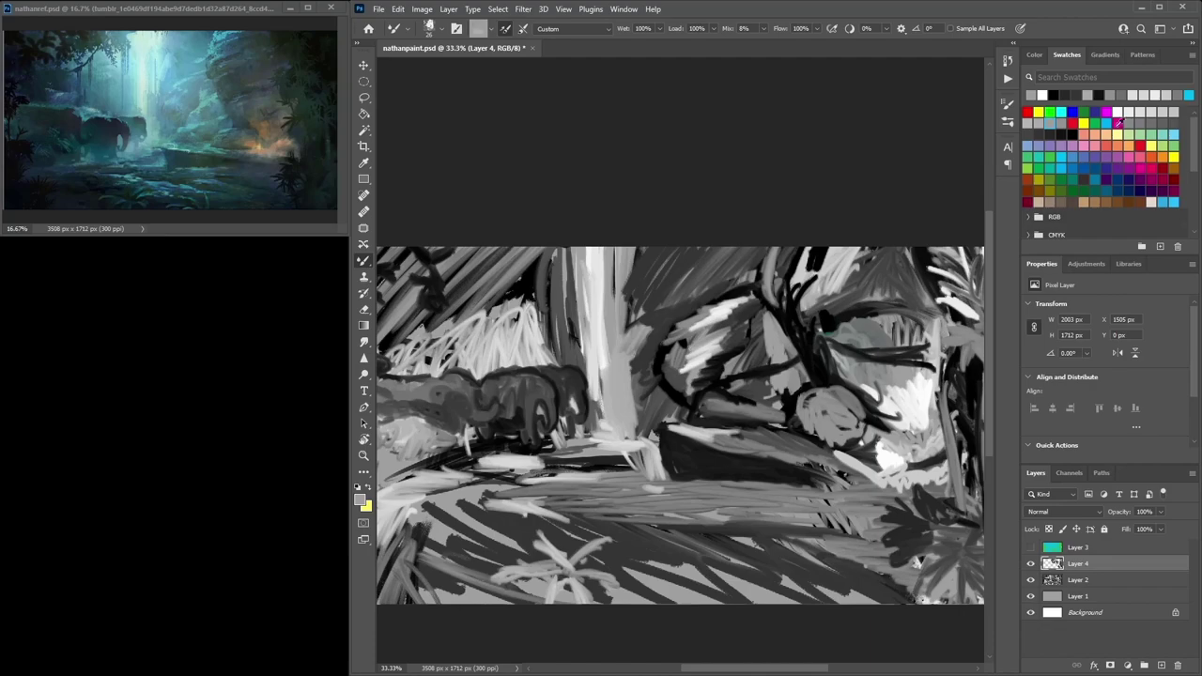
# Paint light-grey bands across the large boulder's lower facets and the flat rock beneath it
pyautogui.click(1152, 111)
pyautogui.moveTo(736, 310)
pyautogui.mouseDown()
pyautogui.moveTo(704, 331)
pyautogui.moveTo(729, 313)
pyautogui.moveTo(712, 354)
pyautogui.moveTo(752, 368)
pyautogui.moveTo(751, 342)
pyautogui.moveTo(728, 374)
pyautogui.moveTo(787, 380)
pyautogui.mouseUp()
pyautogui.click(1173, 111)
pyautogui.moveTo(706, 399); pyautogui.dragTo(758, 406)
pyautogui.moveTo(731, 406); pyautogui.dragTo(761, 410)
pyautogui.moveTo(798, 380)
pyautogui.mouseDown()
pyautogui.moveTo(765, 395)
pyautogui.moveTo(801, 398)
pyautogui.moveTo(791, 410)
pyautogui.mouseUp()
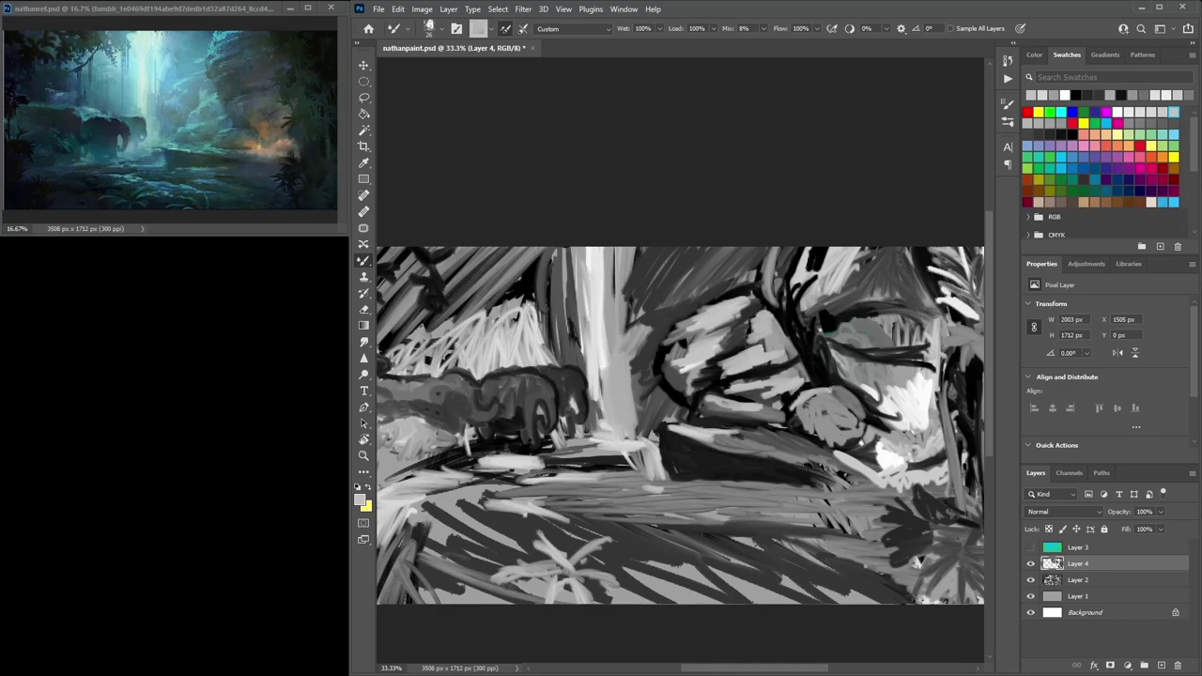
# Darken the crevice around the flat rock with dark-grey and black strokes
pyautogui.click(1040, 133)
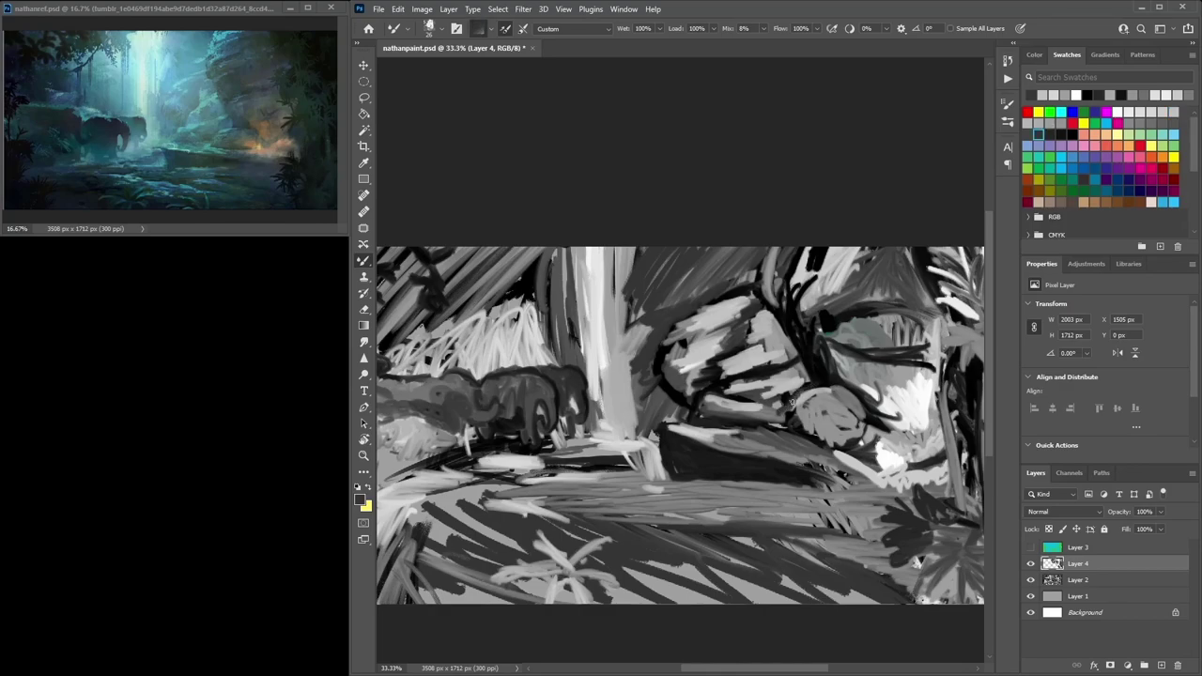
pyautogui.click(1072, 134)
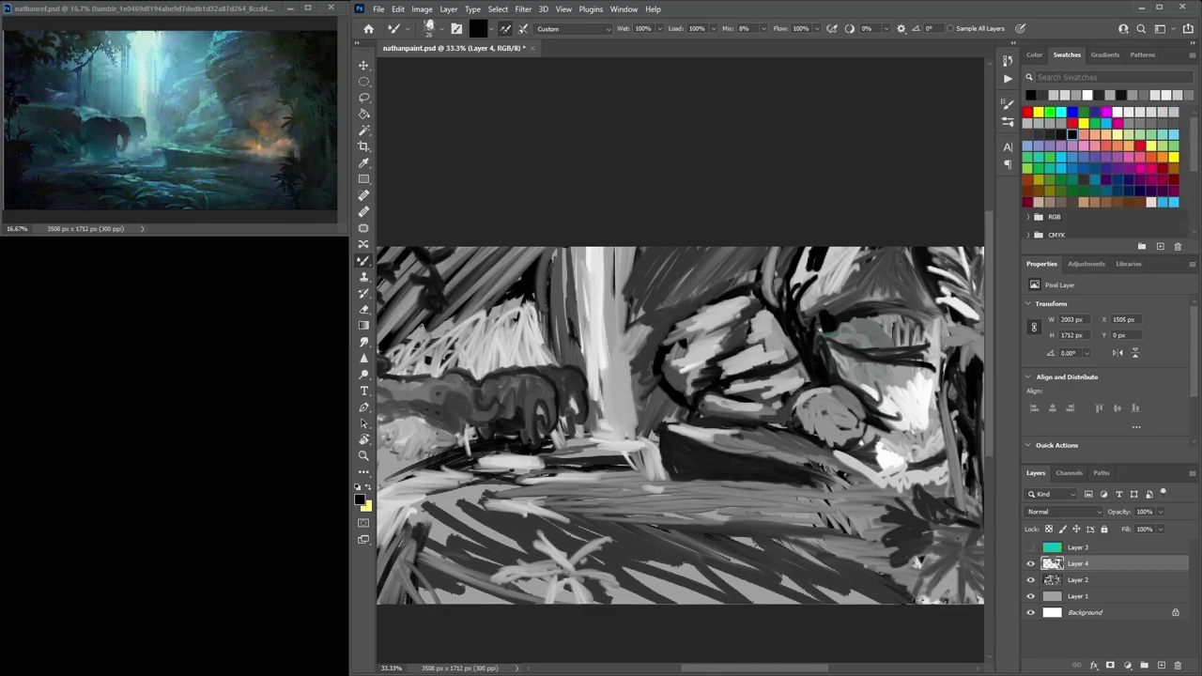
pyautogui.moveTo(778, 420); pyautogui.dragTo(755, 413)
# Paint light-grey and darker strokes along the ledge from below the flat rock to the waterfall's base
pyautogui.click(1162, 111)
pyautogui.moveTo(744, 434); pyautogui.dragTo(813, 448)
pyautogui.moveTo(739, 427)
pyautogui.mouseDown()
pyautogui.moveTo(620, 423)
pyautogui.moveTo(674, 406)
pyautogui.moveTo(685, 415)
pyautogui.moveTo(658, 404)
pyautogui.moveTo(712, 417)
pyautogui.moveTo(720, 434)
pyautogui.moveTo(789, 432)
pyautogui.moveTo(711, 430)
pyautogui.moveTo(796, 436)
pyautogui.moveTo(628, 422)
pyautogui.mouseUp()
pyautogui.click(1038, 133)
pyautogui.click(1062, 123)
pyautogui.click(1072, 135)
pyautogui.click(1165, 113)
pyautogui.moveTo(718, 425)
pyautogui.mouseDown()
pyautogui.moveTo(760, 428)
pyautogui.moveTo(602, 425)
pyautogui.mouseUp()
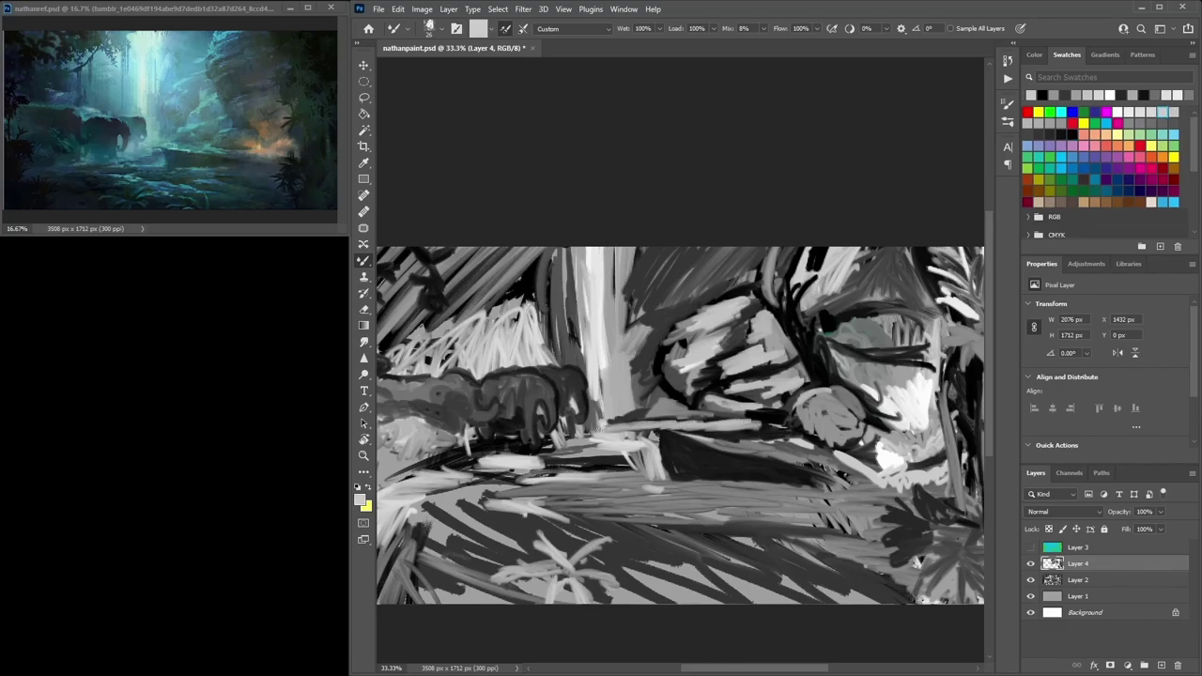
# Highlight the top of the dark slab in light grey and deepen its front face with black
pyautogui.moveTo(702, 428)
pyautogui.mouseDown()
pyautogui.moveTo(677, 418)
pyautogui.moveTo(680, 400)
pyautogui.moveTo(680, 421)
pyautogui.moveTo(663, 423)
pyautogui.moveTo(776, 414)
pyautogui.moveTo(703, 376)
pyautogui.moveTo(695, 433)
pyautogui.moveTo(668, 427)
pyautogui.moveTo(674, 445)
pyautogui.moveTo(653, 424)
pyautogui.moveTo(672, 469)
pyautogui.moveTo(680, 429)
pyautogui.moveTo(731, 449)
pyautogui.moveTo(705, 453)
pyautogui.moveTo(685, 439)
pyautogui.moveTo(758, 450)
pyautogui.moveTo(677, 430)
pyautogui.moveTo(846, 467)
pyautogui.mouseUp()
pyautogui.click(1040, 123)
pyautogui.click(1073, 131)
pyautogui.click(1130, 113)
pyautogui.click(1052, 123)
pyautogui.click(1072, 135)
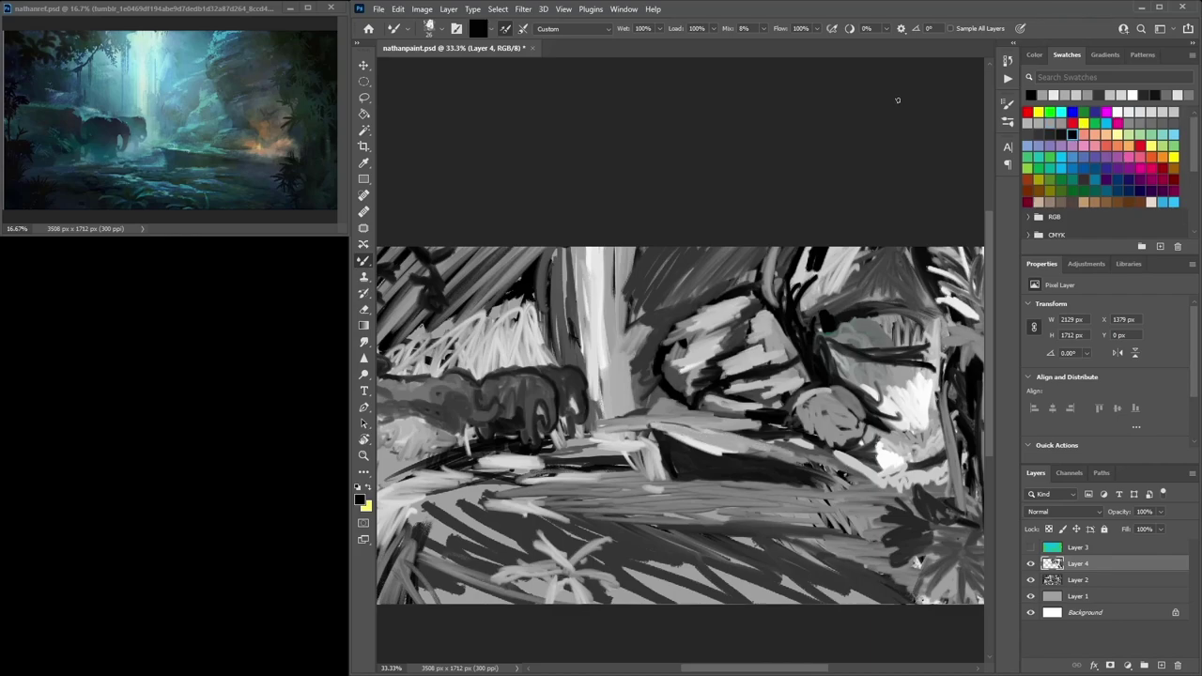
pyautogui.moveTo(669, 469); pyautogui.dragTo(758, 466)
# Paint light-grey patches across the water below the slab and briefly show Layer 3 to check the colour
pyautogui.click(1163, 111)
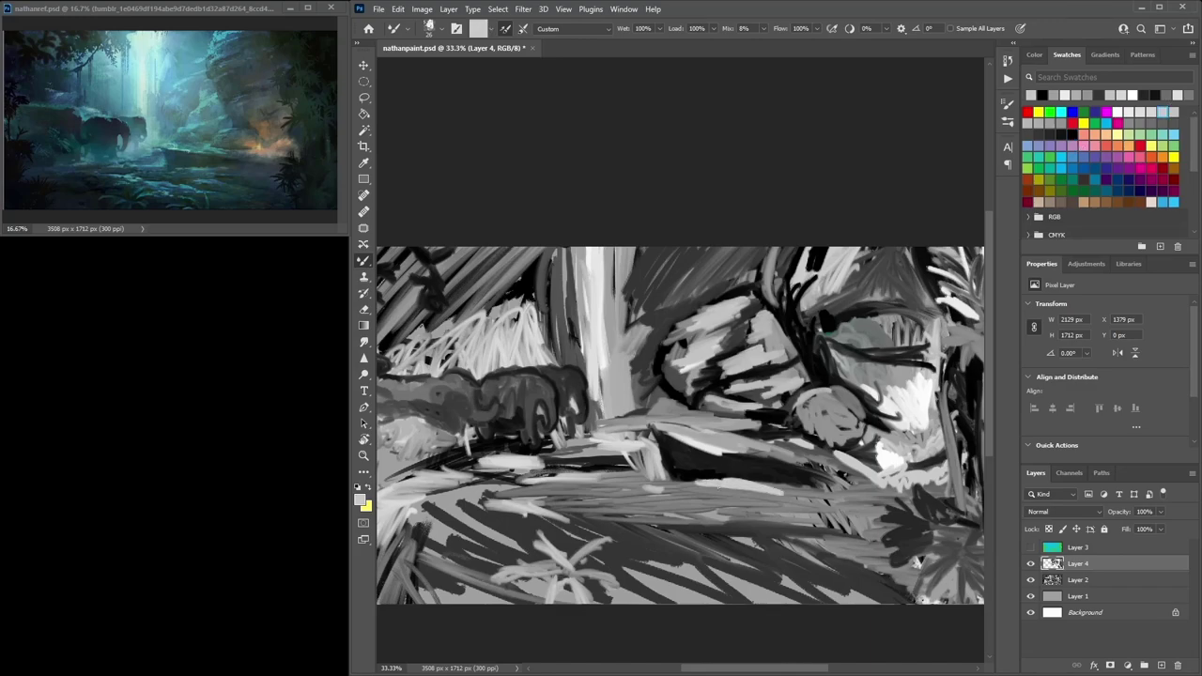
pyautogui.moveTo(584, 503)
pyautogui.mouseDown()
pyautogui.moveTo(744, 537)
pyautogui.moveTo(573, 515)
pyautogui.mouseUp()
pyautogui.click(1031, 547)
pyautogui.click(1031, 547)
# Brighten the water's edge beyond the dark slab, below the rounded boulder, with light-grey and white strokes
pyautogui.click(1119, 113)
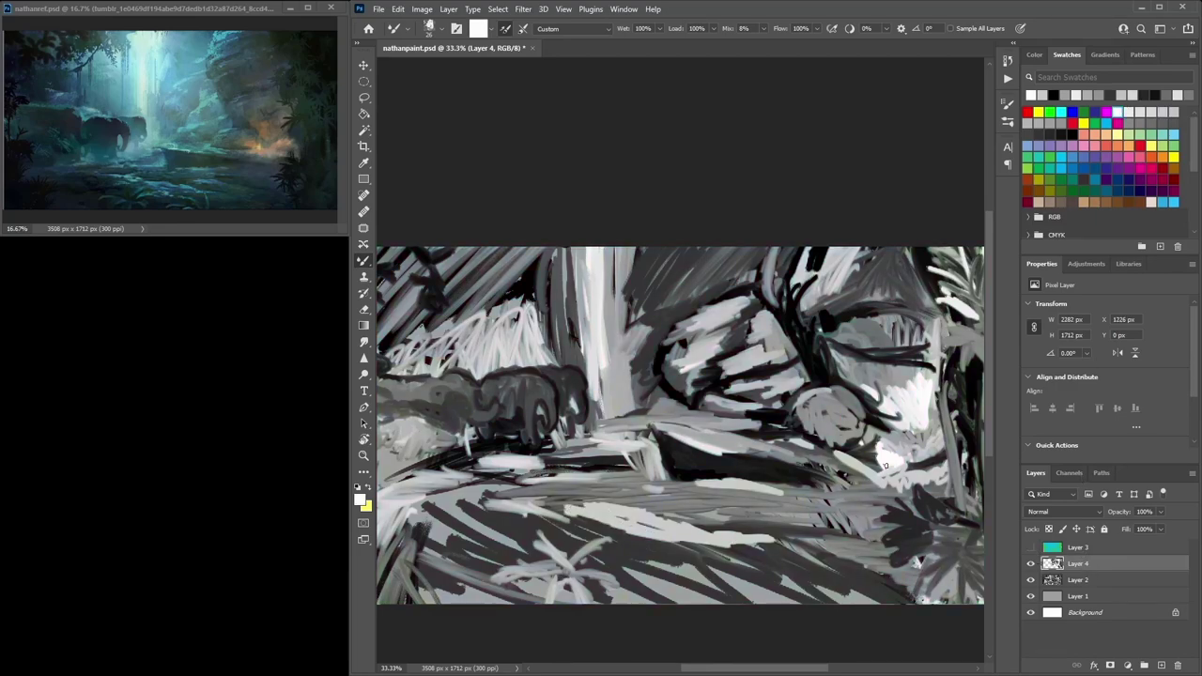
pyautogui.click(1163, 112)
pyautogui.moveTo(876, 468)
pyautogui.mouseDown()
pyautogui.moveTo(894, 479)
pyautogui.moveTo(821, 450)
pyautogui.mouseUp()
pyautogui.click(1118, 113)
pyautogui.click(1079, 137)
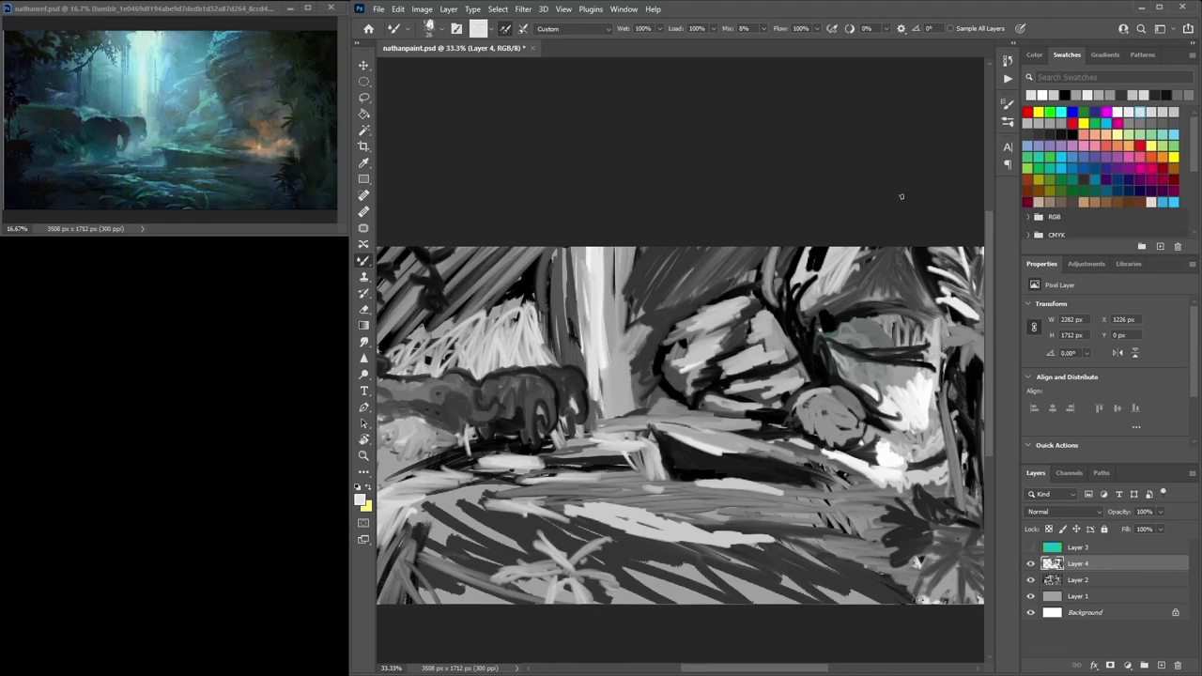
# Darken the cliff edge beside the waterfall in dark grey and add mid-grey streaks up the fall
pyautogui.moveTo(700, 422)
pyautogui.mouseDown()
pyautogui.moveTo(620, 397)
pyautogui.moveTo(629, 408)
pyautogui.moveTo(625, 355)
pyautogui.moveTo(615, 340)
pyautogui.moveTo(610, 357)
pyautogui.moveTo(605, 327)
pyautogui.moveTo(615, 395)
pyautogui.moveTo(642, 352)
pyautogui.mouseUp()
pyautogui.click(1046, 133)
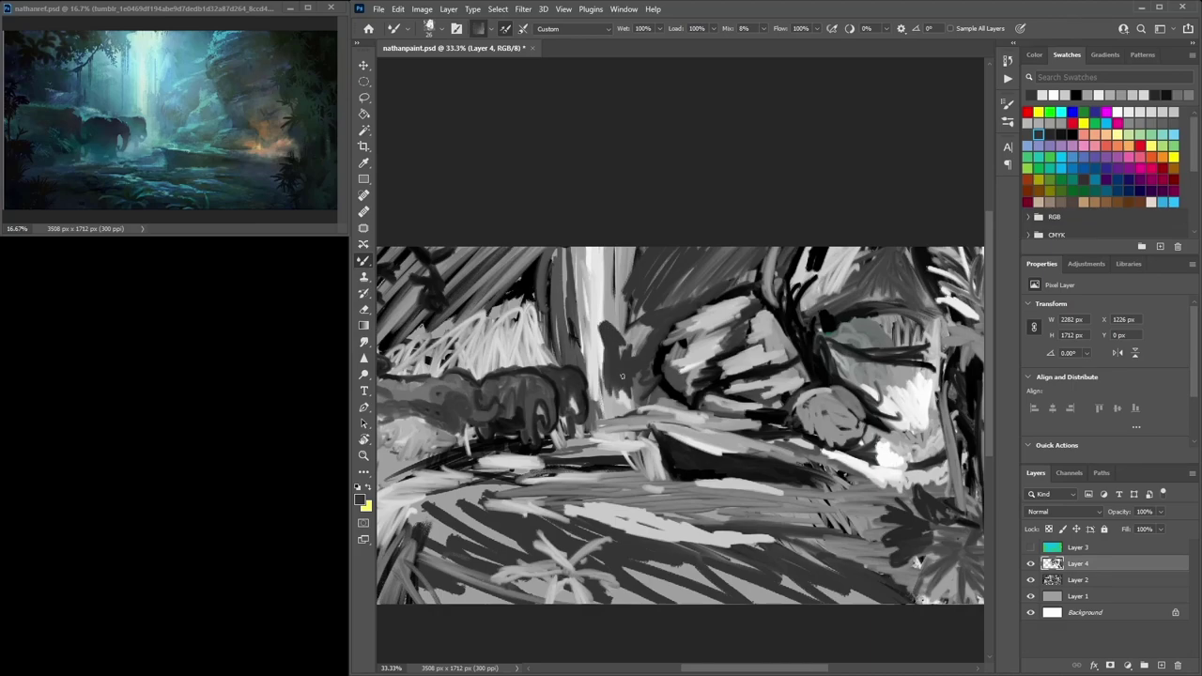
pyautogui.click(1062, 123)
pyautogui.moveTo(613, 410)
pyautogui.mouseDown()
pyautogui.moveTo(608, 371)
pyautogui.moveTo(599, 380)
pyautogui.moveTo(615, 386)
pyautogui.moveTo(623, 302)
pyautogui.moveTo(620, 330)
pyautogui.moveTo(595, 293)
pyautogui.moveTo(617, 223)
pyautogui.moveTo(609, 319)
pyautogui.moveTo(618, 248)
pyautogui.mouseUp()
# Brighten the waterfall with vertical light-grey and white streaks
pyautogui.click(1151, 111)
pyautogui.moveTo(618, 248)
pyautogui.mouseDown()
pyautogui.moveTo(627, 294)
pyautogui.moveTo(637, 244)
pyautogui.moveTo(596, 274)
pyautogui.moveTo(581, 246)
pyautogui.mouseUp()
pyautogui.moveTo(577, 246)
pyautogui.mouseDown()
pyautogui.moveTo(587, 370)
pyautogui.moveTo(596, 249)
pyautogui.moveTo(583, 297)
pyautogui.moveTo(582, 235)
pyautogui.moveTo(595, 393)
pyautogui.mouseUp()
pyautogui.click(1118, 111)
pyautogui.moveTo(585, 314)
pyautogui.mouseDown()
pyautogui.moveTo(593, 392)
pyautogui.moveTo(549, 376)
pyautogui.moveTo(579, 393)
pyautogui.mouseUp()
# Shade the elephant nearest the waterfall with mid-grey and near-black strokes
pyautogui.click(1043, 95)
pyautogui.click(1163, 122)
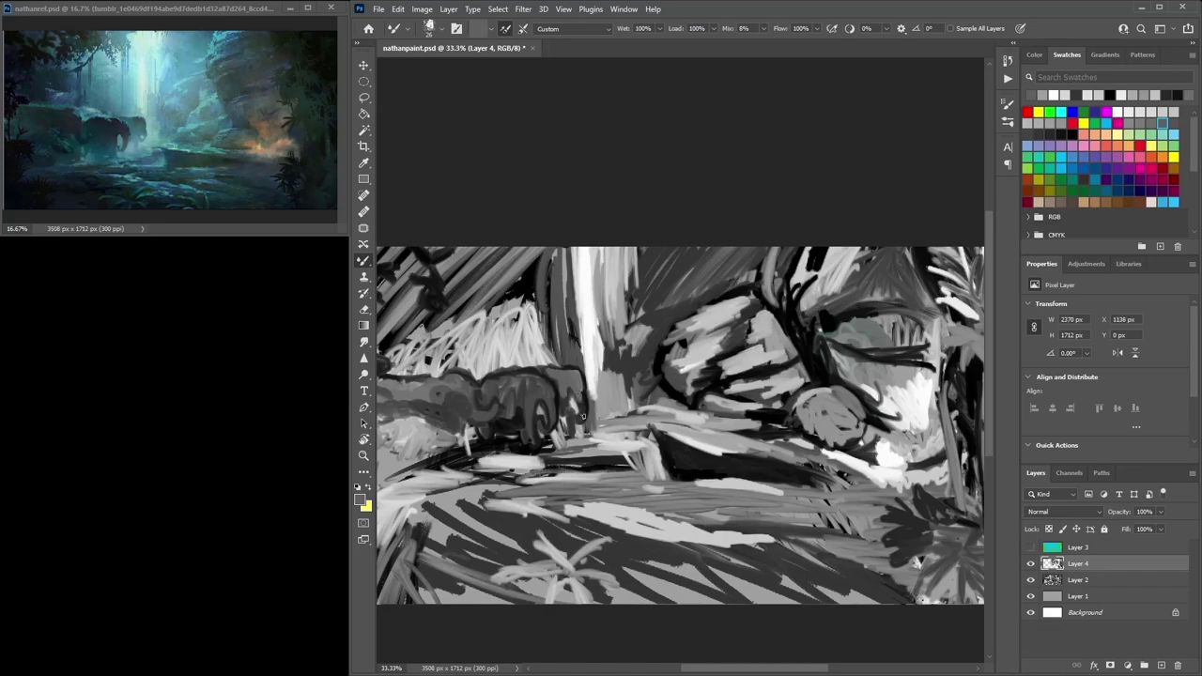
pyautogui.click(1049, 133)
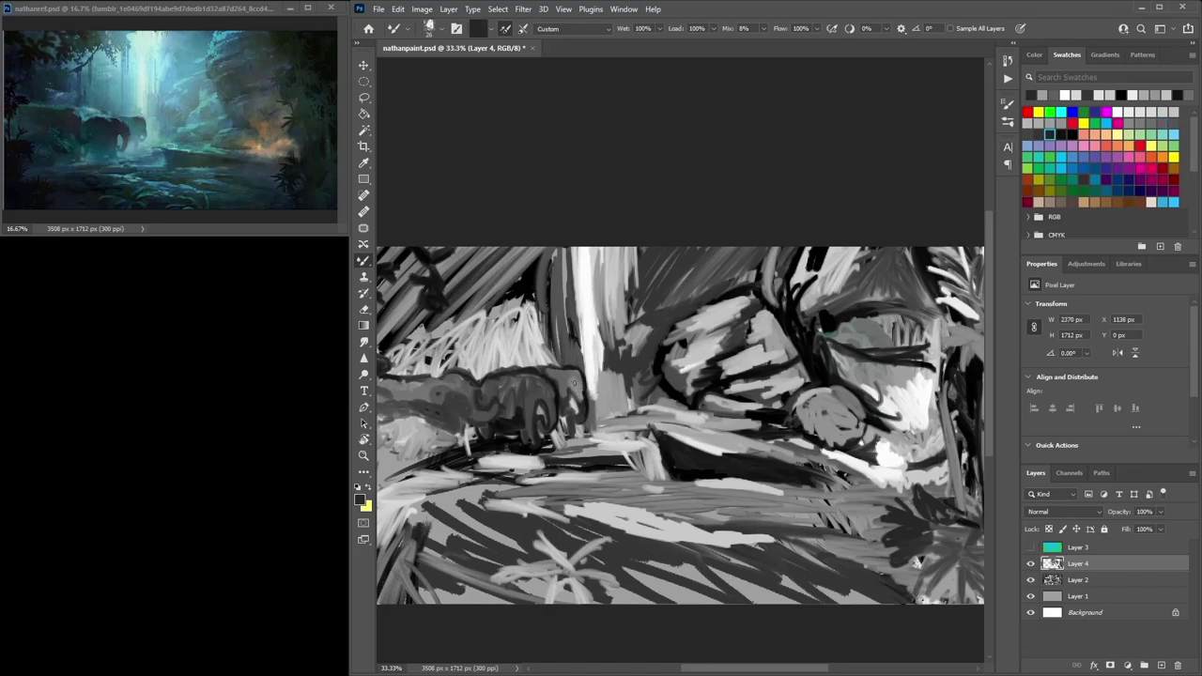
pyautogui.moveTo(577, 376)
pyautogui.mouseDown()
pyautogui.moveTo(563, 385)
pyautogui.moveTo(553, 374)
pyautogui.mouseUp()
# Add a light-grey rim light along the elephants' backs and the top of the bank
pyautogui.click(1162, 111)
pyautogui.moveTo(569, 381)
pyautogui.mouseDown()
pyautogui.moveTo(562, 395)
pyautogui.moveTo(564, 376)
pyautogui.moveTo(573, 387)
pyautogui.moveTo(516, 376)
pyautogui.mouseUp()
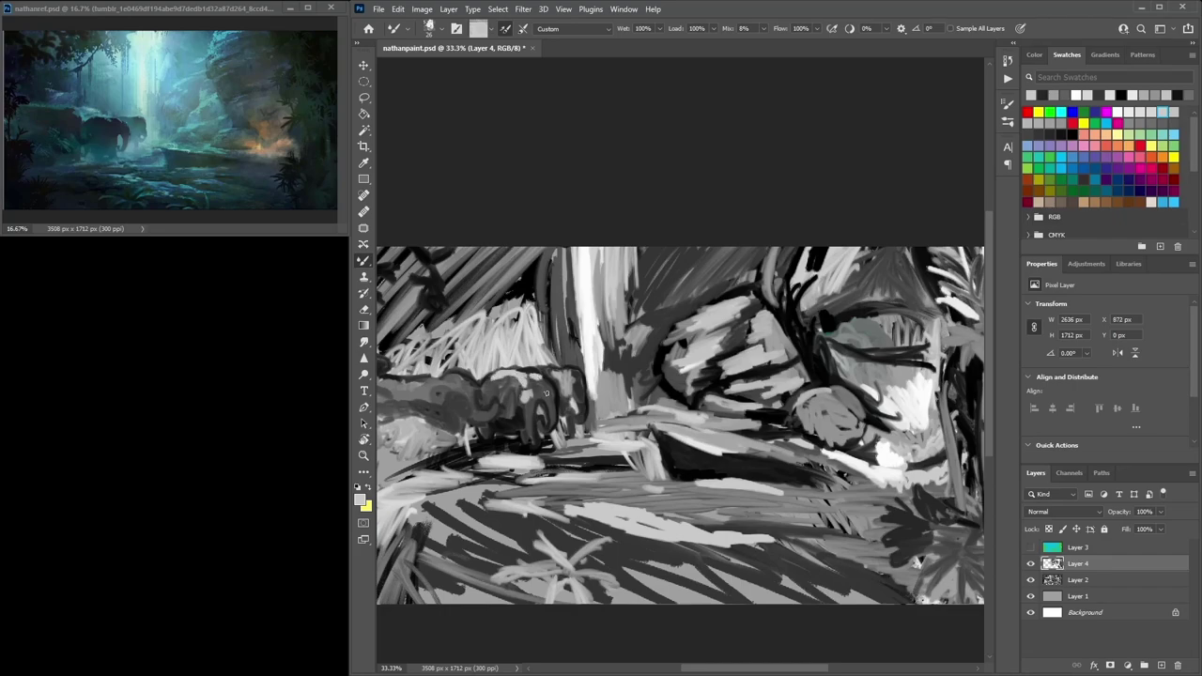
pyautogui.moveTo(401, 381)
pyautogui.mouseDown()
pyautogui.moveTo(472, 384)
pyautogui.moveTo(438, 362)
pyautogui.moveTo(448, 369)
pyautogui.moveTo(402, 369)
pyautogui.moveTo(434, 350)
pyautogui.moveTo(451, 356)
pyautogui.moveTo(418, 336)
pyautogui.moveTo(483, 342)
pyautogui.moveTo(481, 353)
pyautogui.moveTo(508, 365)
pyautogui.mouseUp()
# Outline the rocks behind the elephants in dark grey and black and fill them with mid grey
pyautogui.click(1040, 136)
pyautogui.click(1073, 134)
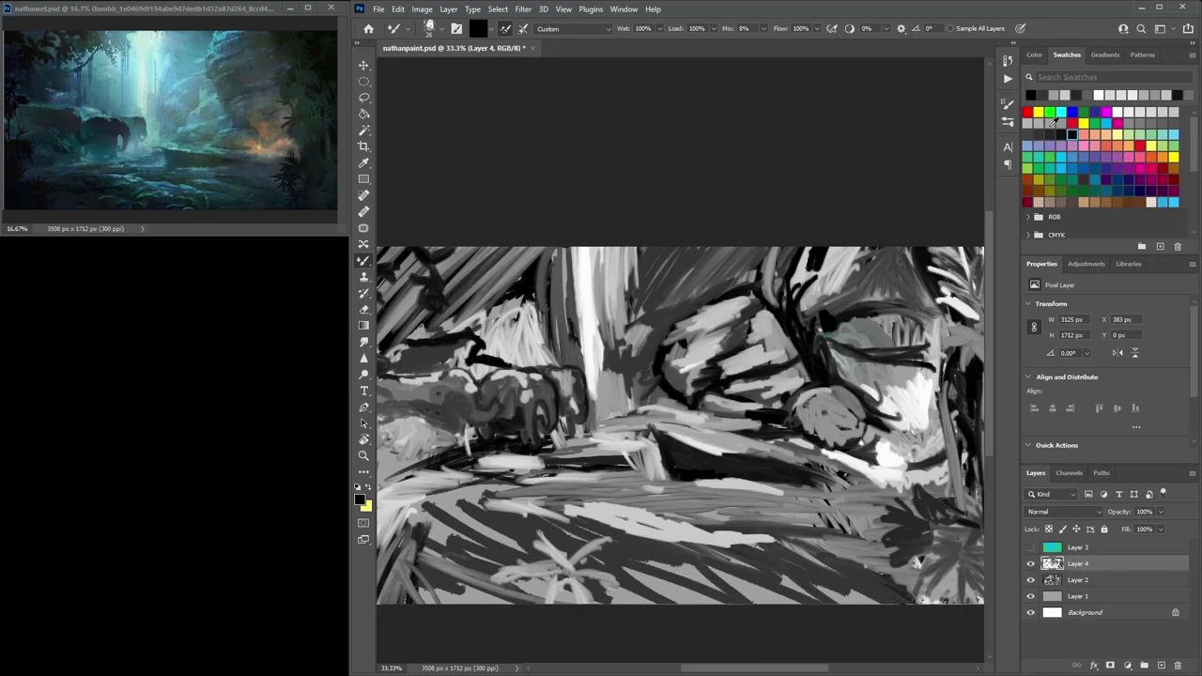
pyautogui.click(1052, 123)
pyautogui.moveTo(466, 344)
pyautogui.mouseDown()
pyautogui.moveTo(429, 365)
pyautogui.moveTo(449, 364)
pyautogui.moveTo(449, 340)
pyautogui.moveTo(428, 349)
pyautogui.moveTo(466, 344)
pyautogui.moveTo(500, 270)
pyautogui.moveTo(510, 277)
pyautogui.moveTo(476, 280)
pyautogui.mouseUp()
# Paint vertical light-grey and grey strokes on the distant cliff above the rocks behind the elephants
pyautogui.click(1032, 120)
pyautogui.click(1040, 134)
pyautogui.click(1163, 111)
pyautogui.moveTo(469, 320)
pyautogui.mouseDown()
pyautogui.moveTo(467, 282)
pyautogui.moveTo(527, 255)
pyautogui.moveTo(522, 271)
pyautogui.mouseUp()
pyautogui.click(1142, 120)
pyautogui.moveTo(522, 321)
pyautogui.mouseDown()
pyautogui.moveTo(525, 267)
pyautogui.moveTo(506, 267)
pyautogui.moveTo(509, 316)
pyautogui.moveTo(489, 267)
pyautogui.mouseUp()
pyautogui.moveTo(481, 323)
pyautogui.mouseDown()
pyautogui.moveTo(477, 278)
pyautogui.moveTo(484, 289)
pyautogui.moveTo(502, 267)
pyautogui.mouseUp()
# Add black branches and leaf clumps to the canopy above the rocks behind the elephants
pyautogui.click(1072, 134)
pyautogui.moveTo(457, 301)
pyautogui.mouseDown()
pyautogui.moveTo(507, 258)
pyautogui.moveTo(490, 324)
pyautogui.moveTo(496, 276)
pyautogui.mouseUp()
pyautogui.moveTo(498, 319)
pyautogui.mouseDown()
pyautogui.moveTo(511, 267)
pyautogui.moveTo(521, 271)
pyautogui.moveTo(512, 261)
pyautogui.moveTo(538, 271)
pyautogui.moveTo(523, 292)
pyautogui.moveTo(536, 303)
pyautogui.moveTo(536, 266)
pyautogui.moveTo(556, 248)
pyautogui.moveTo(535, 263)
pyautogui.moveTo(550, 271)
pyautogui.moveTo(536, 246)
pyautogui.moveTo(545, 259)
pyautogui.moveTo(528, 272)
pyautogui.moveTo(541, 307)
pyautogui.moveTo(509, 254)
pyautogui.moveTo(467, 277)
pyautogui.mouseUp()
pyautogui.click(1152, 112)
pyautogui.click(1052, 123)
pyautogui.click(1051, 135)
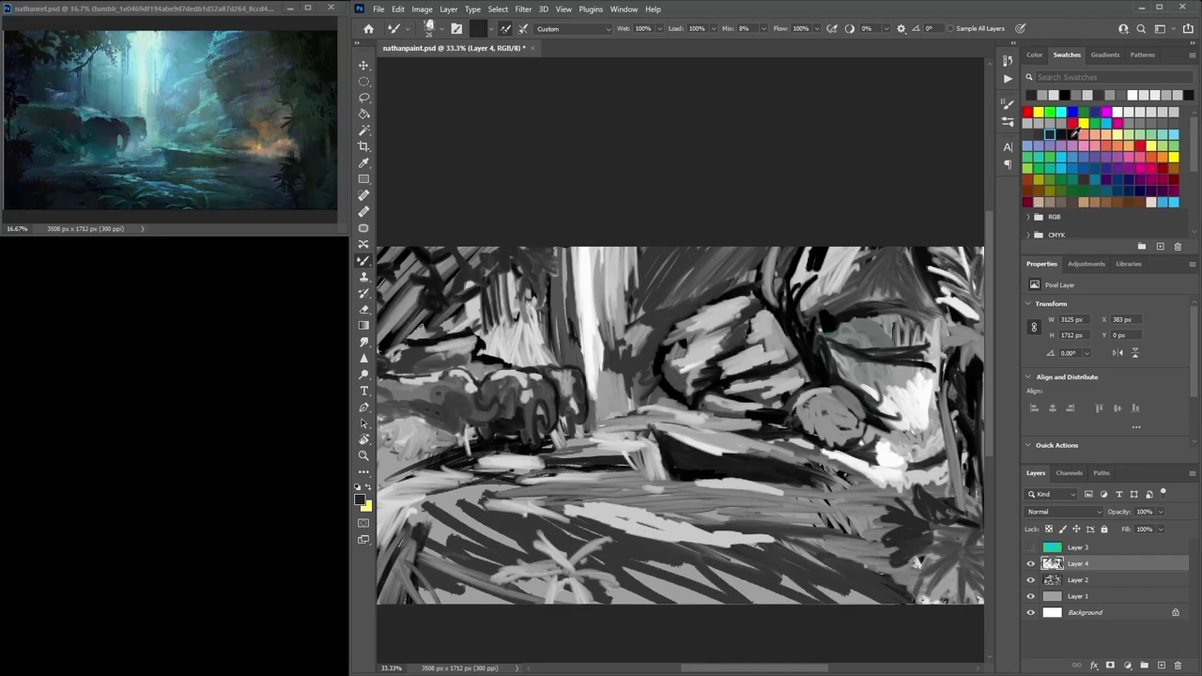
pyautogui.click(1073, 134)
pyautogui.moveTo(474, 280); pyautogui.dragTo(459, 251)
pyautogui.moveTo(467, 296); pyautogui.dragTo(444, 303)
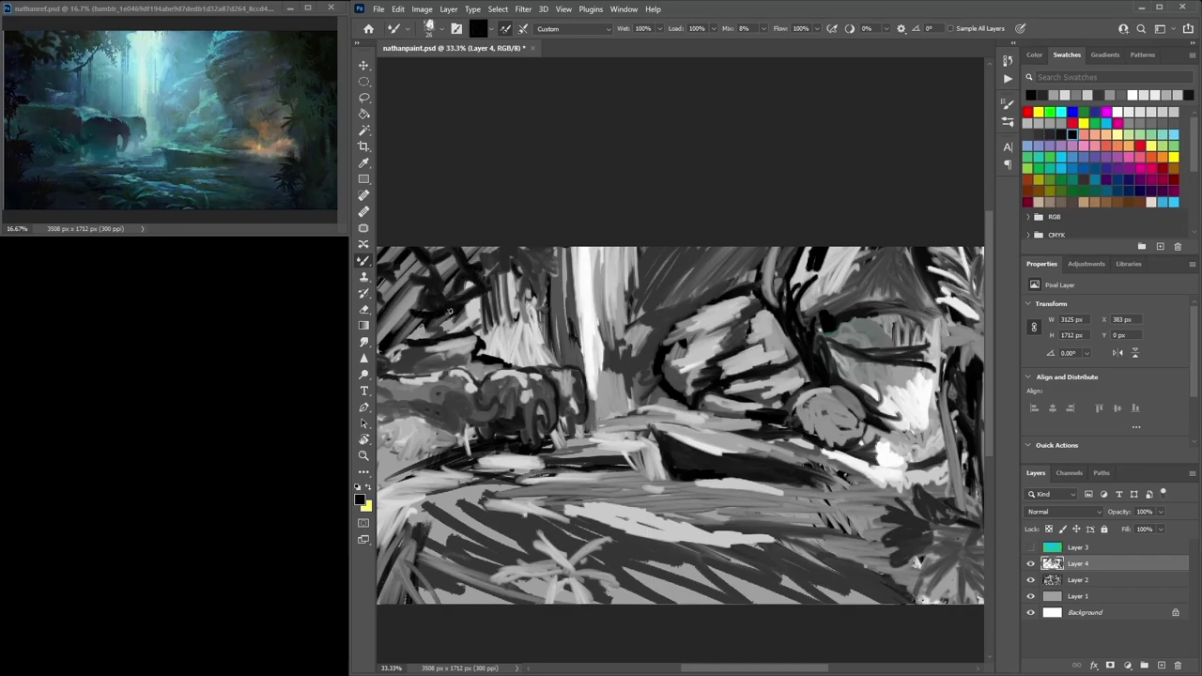
# Fill the canopy's upper-left area with near-black, dark-grey and black foliage strokes
pyautogui.click(1062, 134)
pyautogui.moveTo(526, 357); pyautogui.dragTo(641, 331)
pyautogui.moveTo(520, 273)
pyautogui.mouseDown()
pyautogui.moveTo(525, 288)
pyautogui.moveTo(502, 285)
pyautogui.moveTo(524, 264)
pyautogui.moveTo(463, 300)
pyautogui.mouseUp()
pyautogui.click(1039, 135)
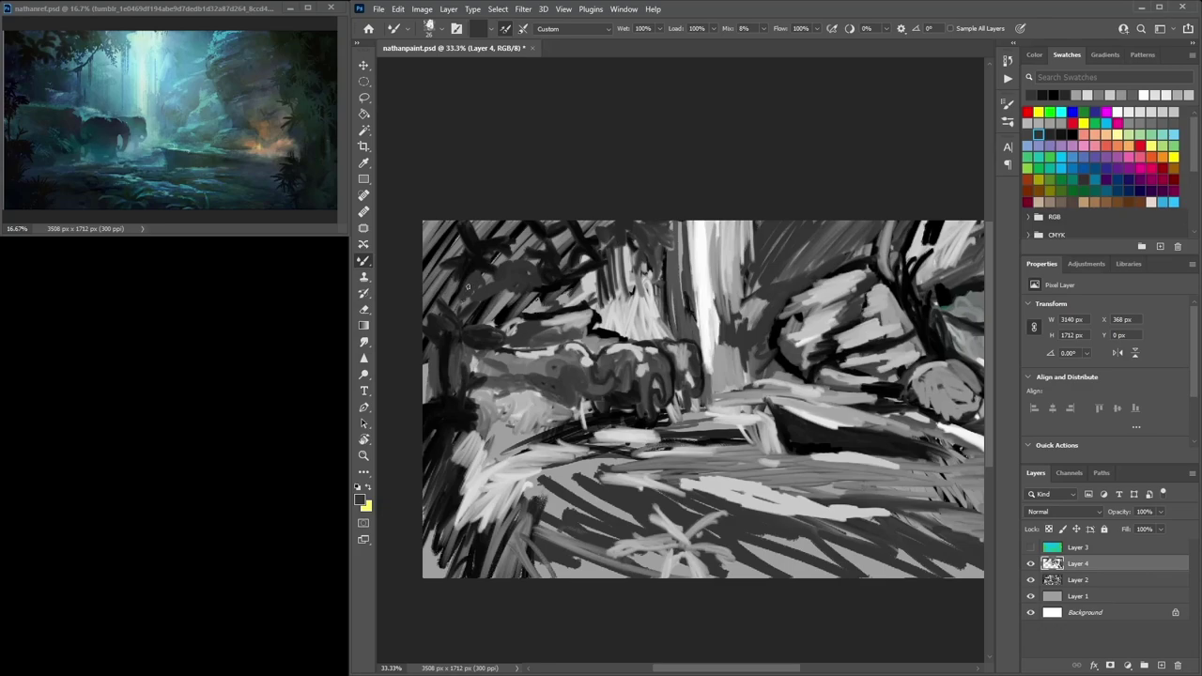
pyautogui.click(1072, 133)
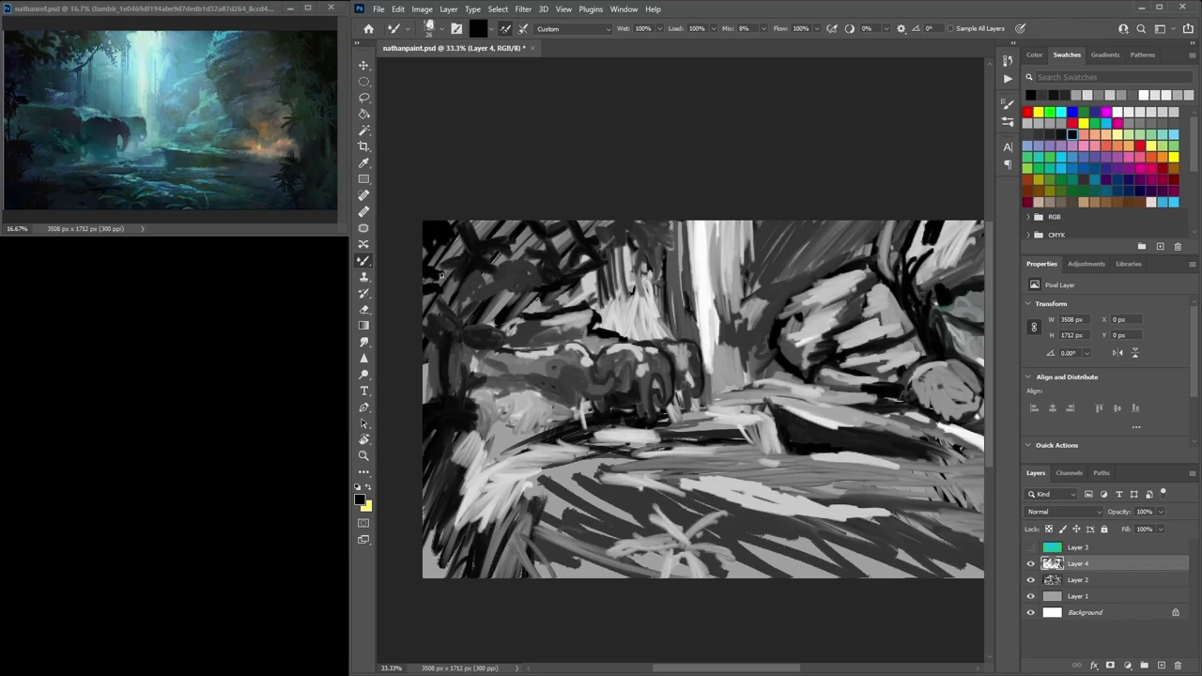
# Fill the bank beside the elephants with dark grey and paint black shadows beneath it
pyautogui.moveTo(546, 380)
pyautogui.mouseDown()
pyautogui.moveTo(592, 356)
pyautogui.moveTo(561, 389)
pyautogui.moveTo(549, 384)
pyautogui.moveTo(563, 393)
pyautogui.moveTo(543, 377)
pyautogui.moveTo(561, 349)
pyautogui.moveTo(543, 369)
pyautogui.moveTo(494, 361)
pyautogui.moveTo(566, 364)
pyautogui.moveTo(504, 364)
pyautogui.mouseUp()
pyautogui.click(1040, 134)
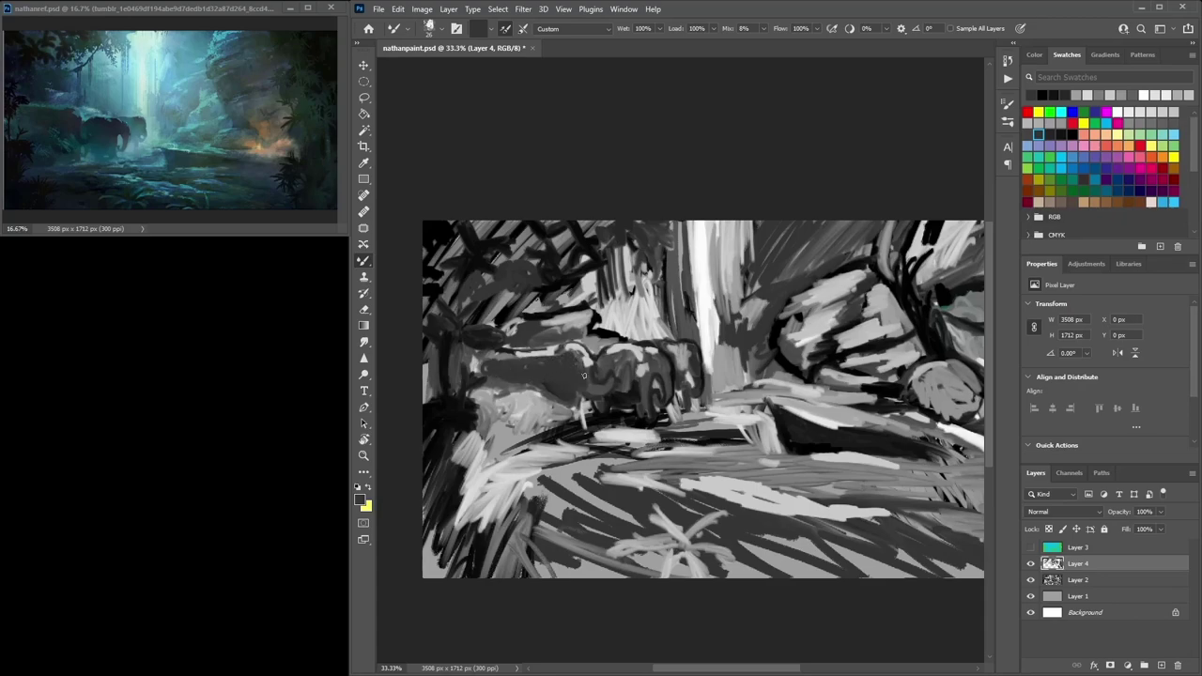
pyautogui.click(1073, 133)
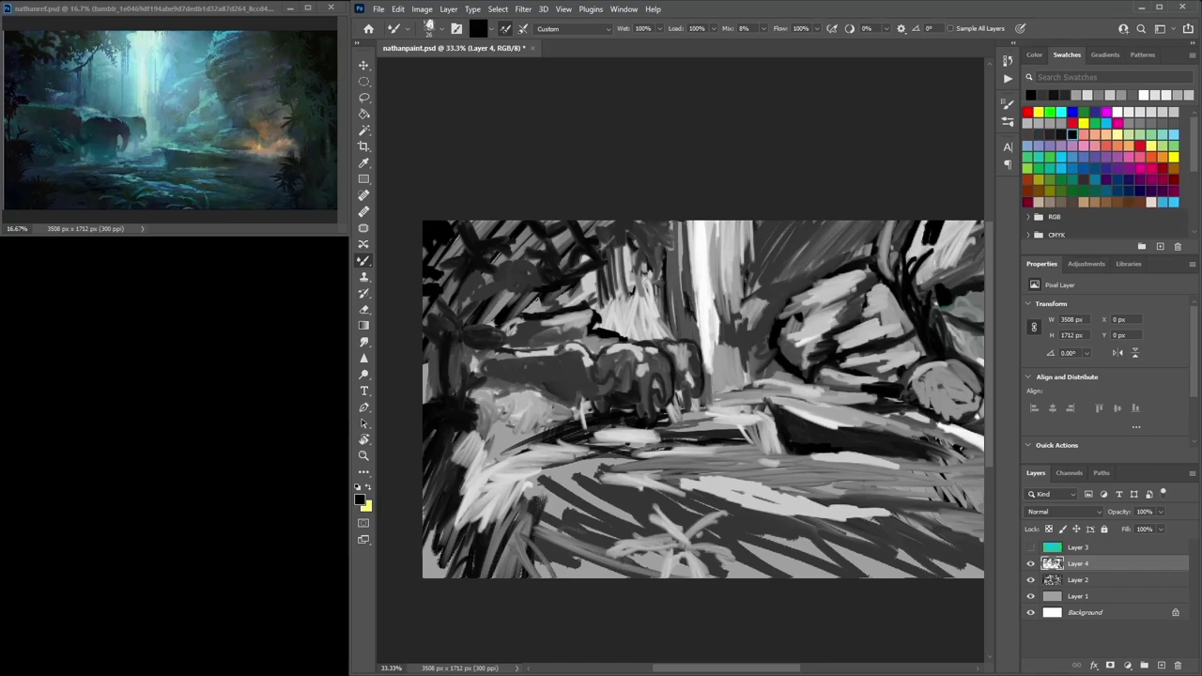
pyautogui.moveTo(588, 394)
pyautogui.mouseDown()
pyautogui.moveTo(489, 395)
pyautogui.moveTo(543, 386)
pyautogui.moveTo(465, 446)
pyautogui.moveTo(485, 419)
pyautogui.moveTo(468, 426)
pyautogui.moveTo(448, 508)
pyautogui.moveTo(437, 470)
pyautogui.moveTo(449, 486)
pyautogui.moveTo(459, 440)
pyautogui.mouseUp()
pyautogui.moveTo(590, 441)
pyautogui.mouseDown()
pyautogui.moveTo(614, 399)
pyautogui.moveTo(533, 395)
pyautogui.moveTo(564, 387)
pyautogui.mouseUp()
pyautogui.moveTo(563, 387)
pyautogui.mouseDown()
pyautogui.moveTo(542, 394)
pyautogui.moveTo(543, 380)
pyautogui.moveTo(532, 397)
pyautogui.mouseUp()
# Paint light-grey highlights on the shrub below the dark bank
pyautogui.click(1163, 111)
pyautogui.moveTo(562, 372); pyautogui.dragTo(551, 395)
pyautogui.moveTo(568, 375); pyautogui.dragTo(584, 393)
pyautogui.moveTo(581, 369); pyautogui.dragTo(556, 362)
pyautogui.moveTo(533, 368); pyautogui.dragTo(530, 383)
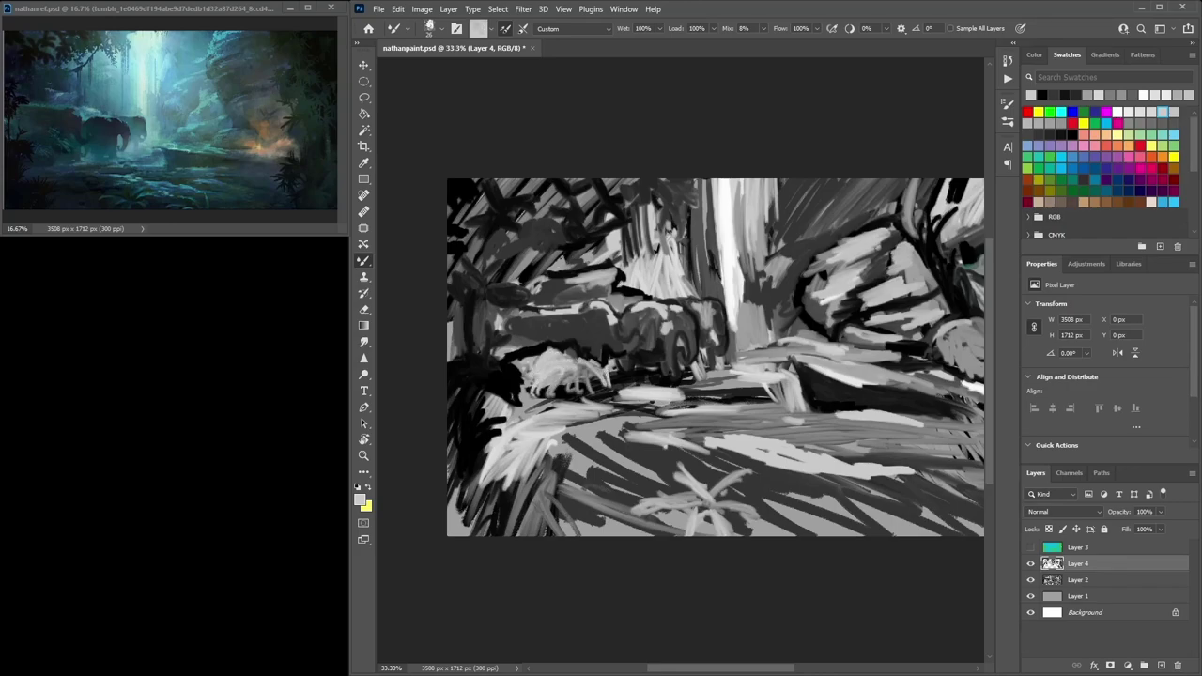
# Break up the shrub's light area with dark-grey and near-black frond strokes
pyautogui.click(1039, 134)
pyautogui.click(1061, 133)
pyautogui.moveTo(608, 364)
pyautogui.mouseDown()
pyautogui.moveTo(582, 389)
pyautogui.moveTo(574, 357)
pyautogui.moveTo(593, 386)
pyautogui.mouseUp()
pyautogui.moveTo(572, 353); pyautogui.dragTo(529, 369)
pyautogui.moveTo(554, 363); pyautogui.dragTo(536, 377)
pyautogui.moveTo(575, 370)
pyautogui.mouseDown()
pyautogui.moveTo(575, 384)
pyautogui.moveTo(525, 388)
pyautogui.mouseUp()
pyautogui.moveTo(543, 390); pyautogui.dragTo(575, 388)
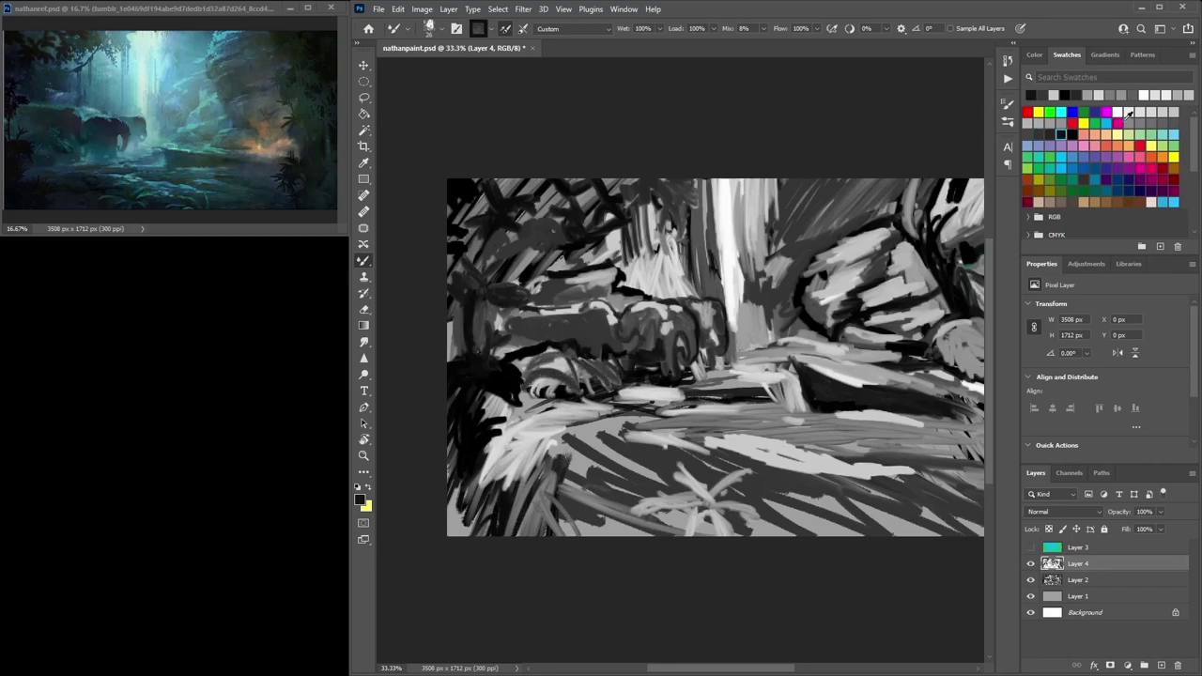
# Refine the shrub's rounded form with light-grey and near-black strokes and extend black fronds towards the elephants
pyautogui.click(1151, 111)
pyautogui.click(1072, 134)
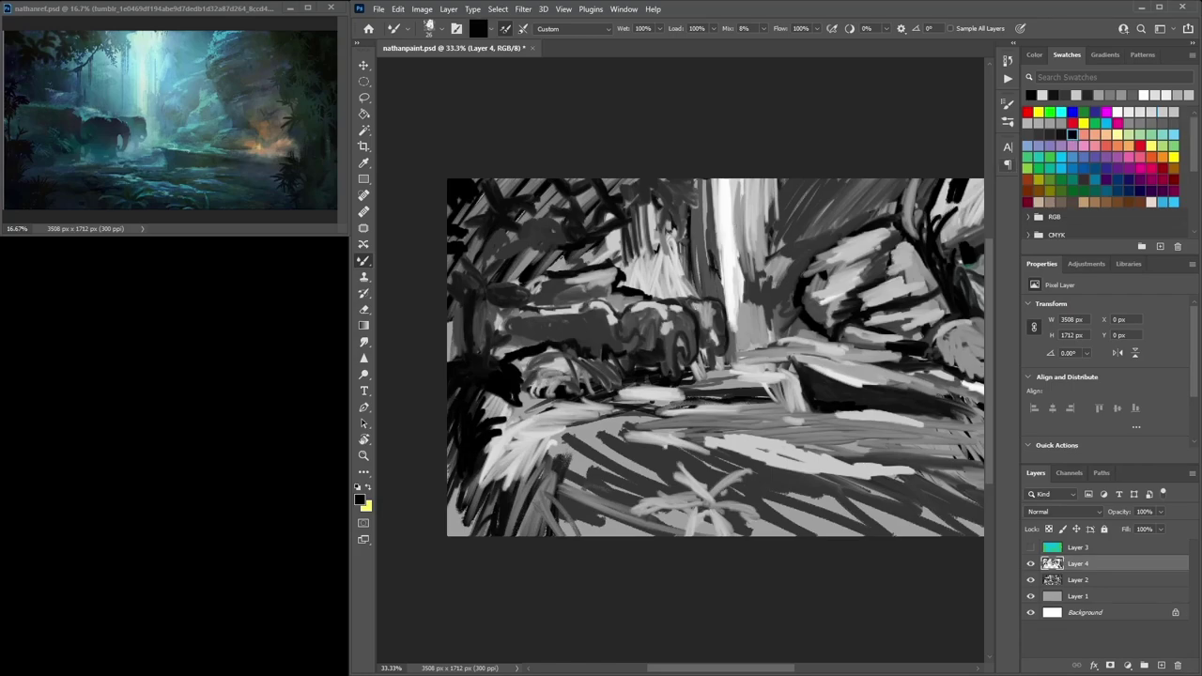
pyautogui.click(1162, 111)
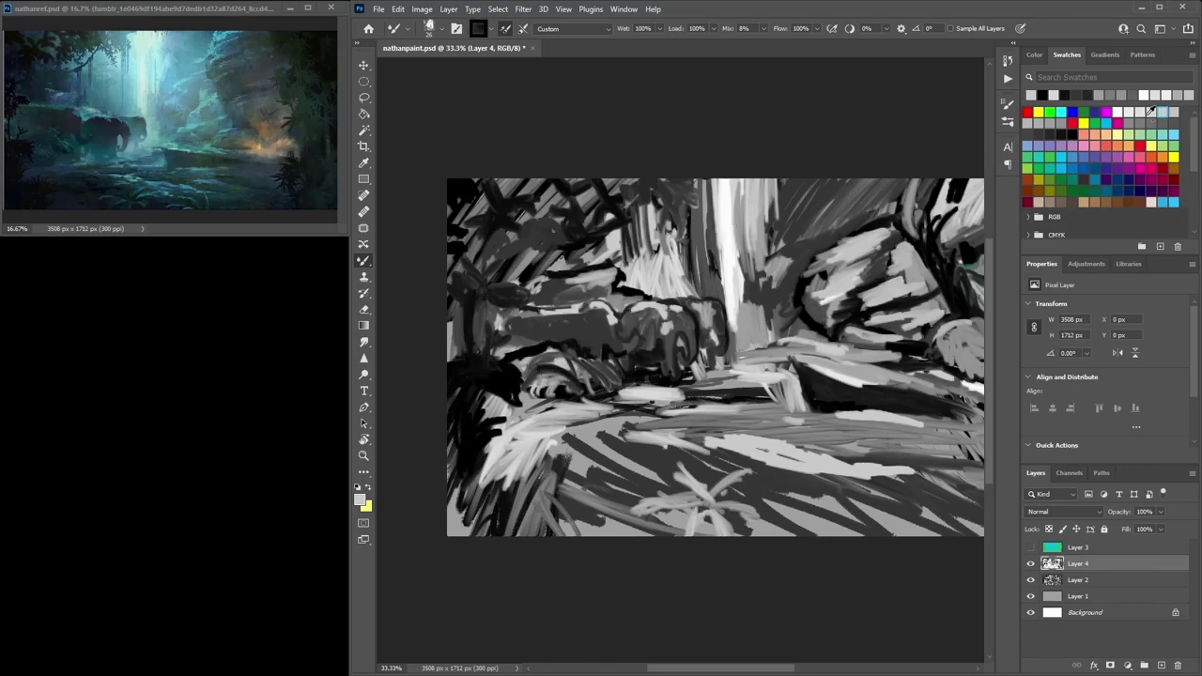
pyautogui.click(1048, 133)
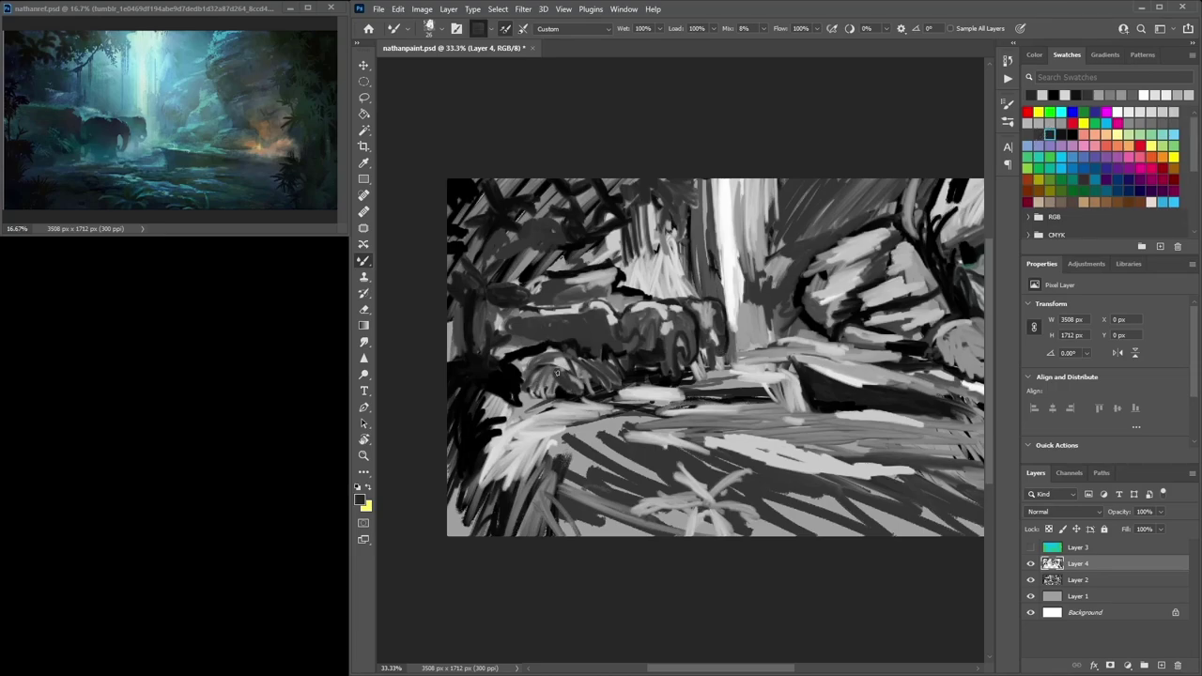
pyautogui.click(1072, 133)
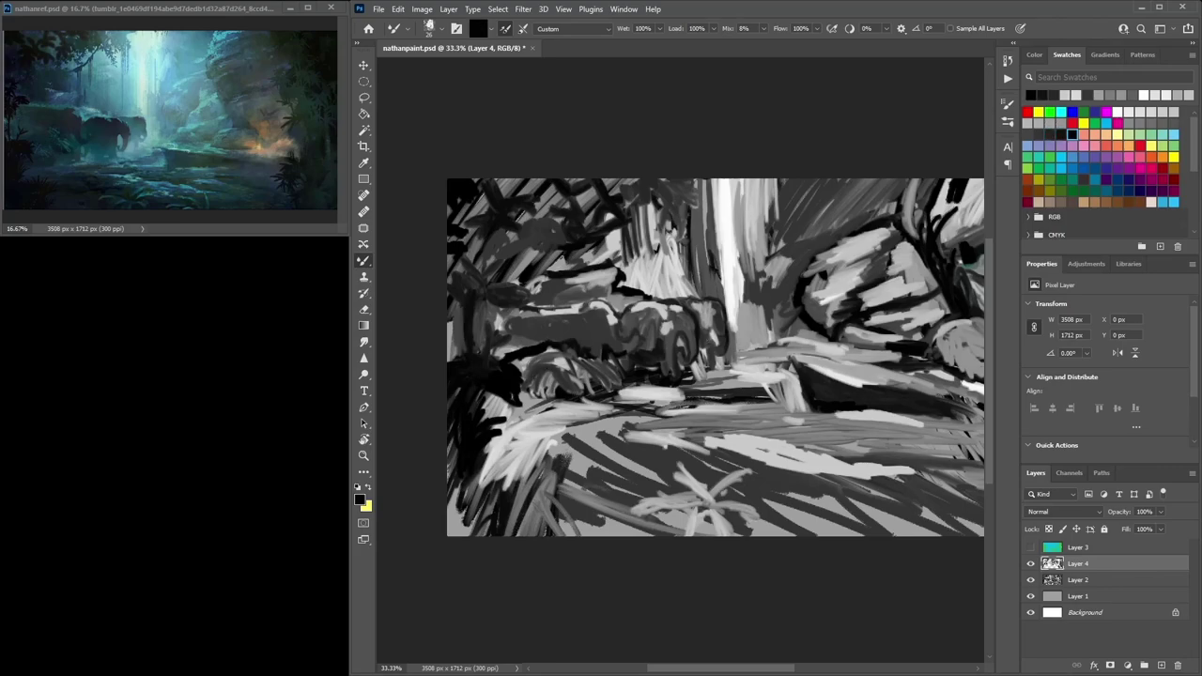
pyautogui.moveTo(538, 364)
pyautogui.mouseDown()
pyautogui.moveTo(528, 377)
pyautogui.moveTo(594, 372)
pyautogui.mouseUp()
pyautogui.moveTo(584, 361); pyautogui.dragTo(609, 377)
pyautogui.moveTo(595, 363); pyautogui.dragTo(627, 376)
pyautogui.moveTo(601, 368); pyautogui.dragTo(612, 380)
pyautogui.click(1073, 133)
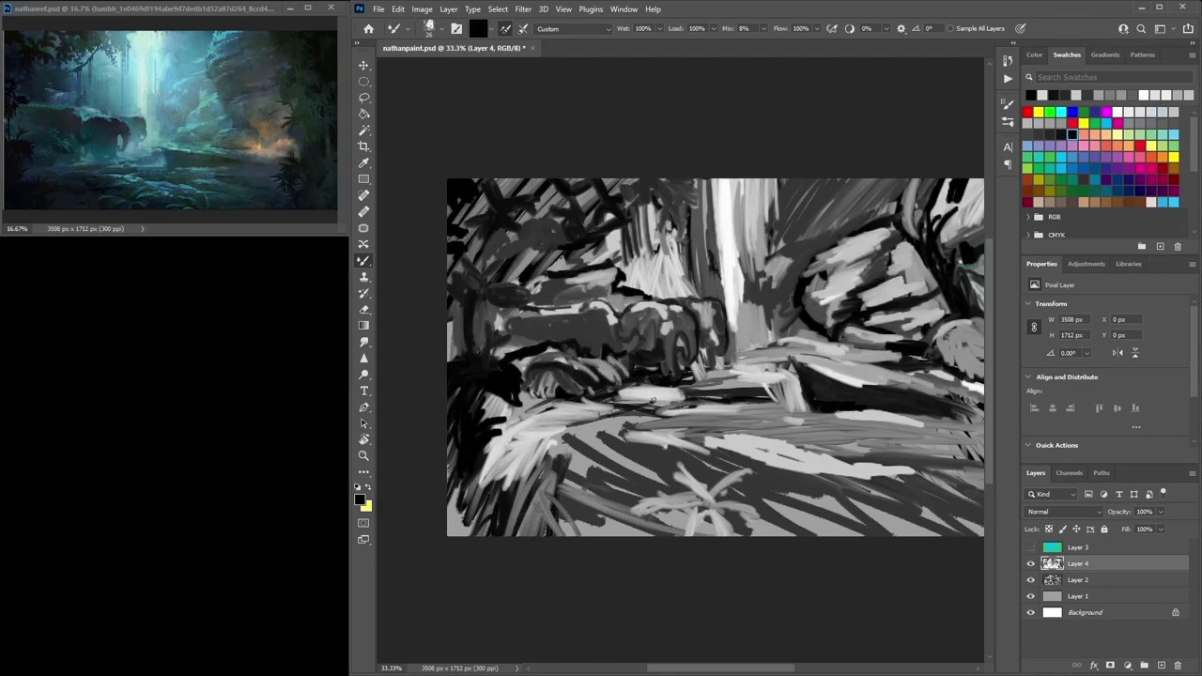
# Try white and grey dabs in the gap between the shrub and the elephants
pyautogui.click(1118, 112)
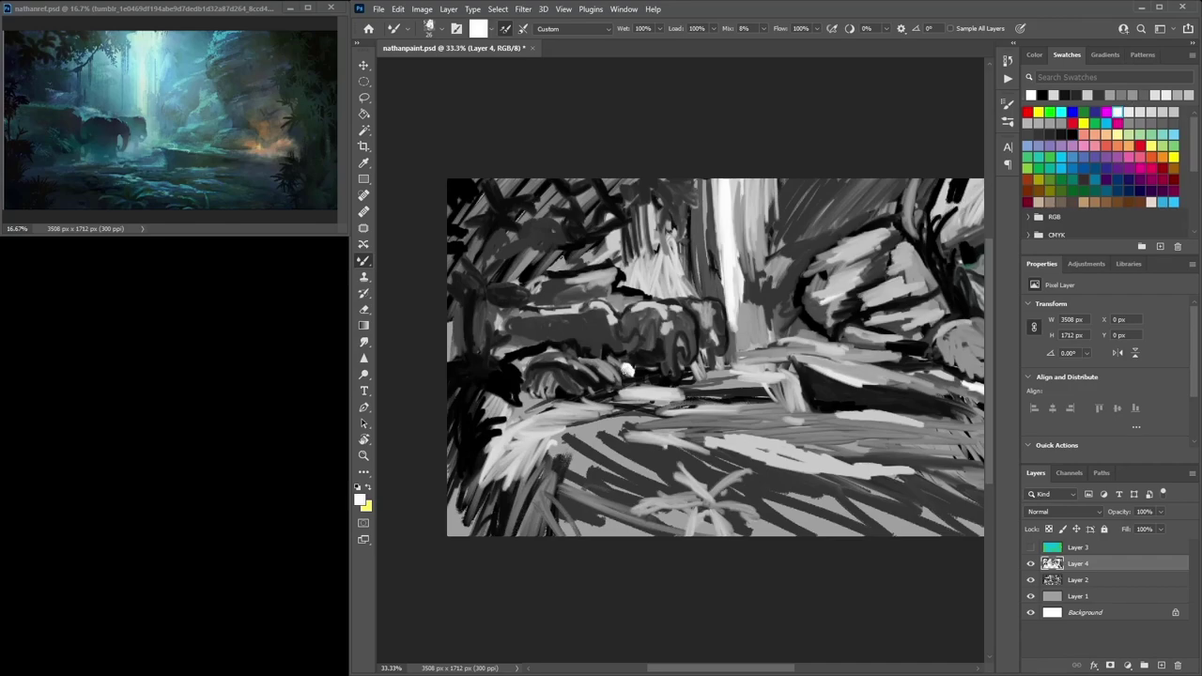
pyautogui.click(1050, 124)
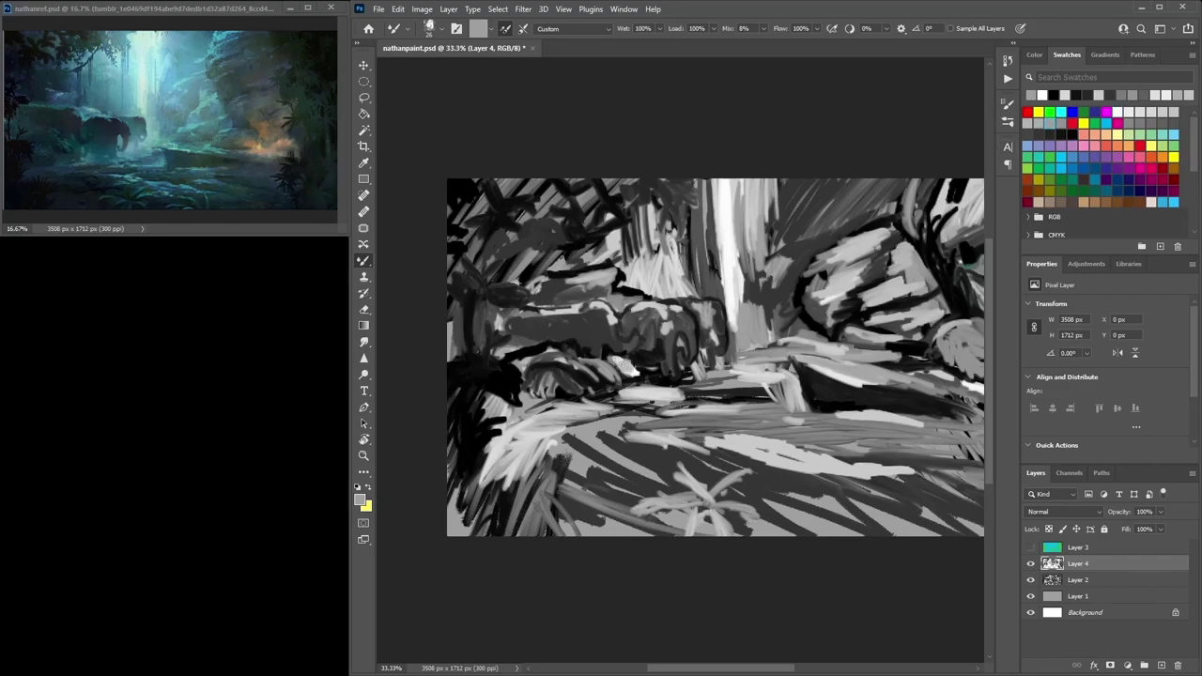
pyautogui.moveTo(622, 357)
pyautogui.mouseDown()
pyautogui.moveTo(641, 364)
pyautogui.moveTo(622, 371)
pyautogui.mouseUp()
pyautogui.click(1061, 124)
pyautogui.click(1028, 136)
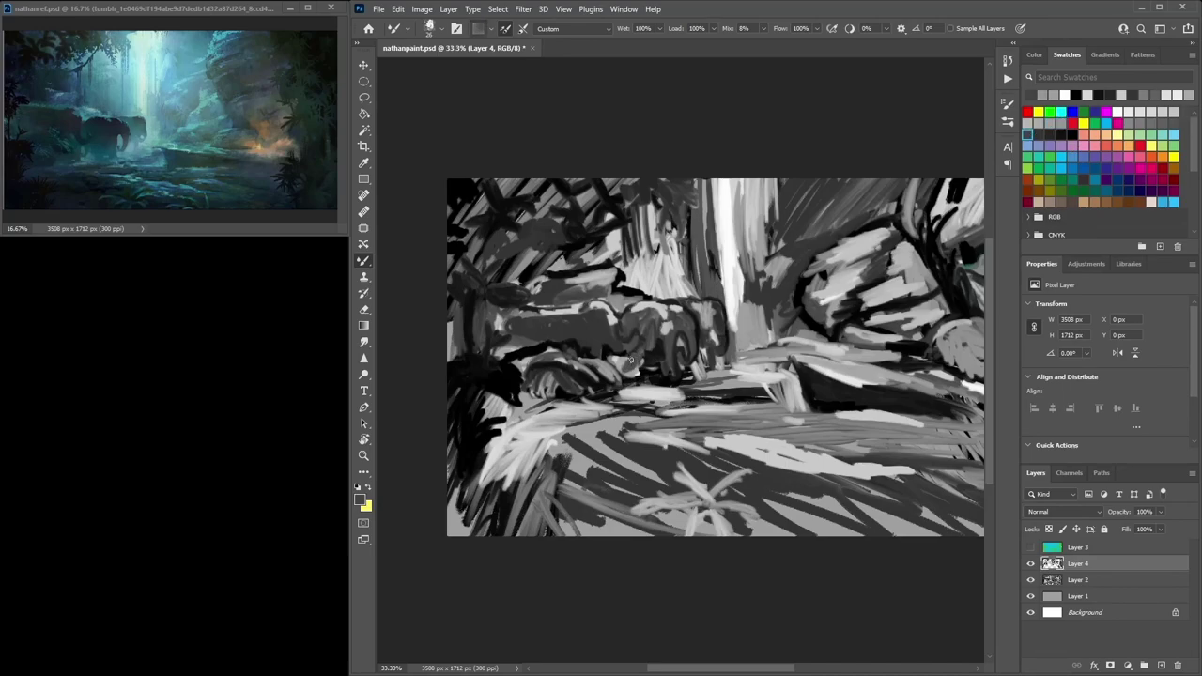
pyautogui.click(1139, 123)
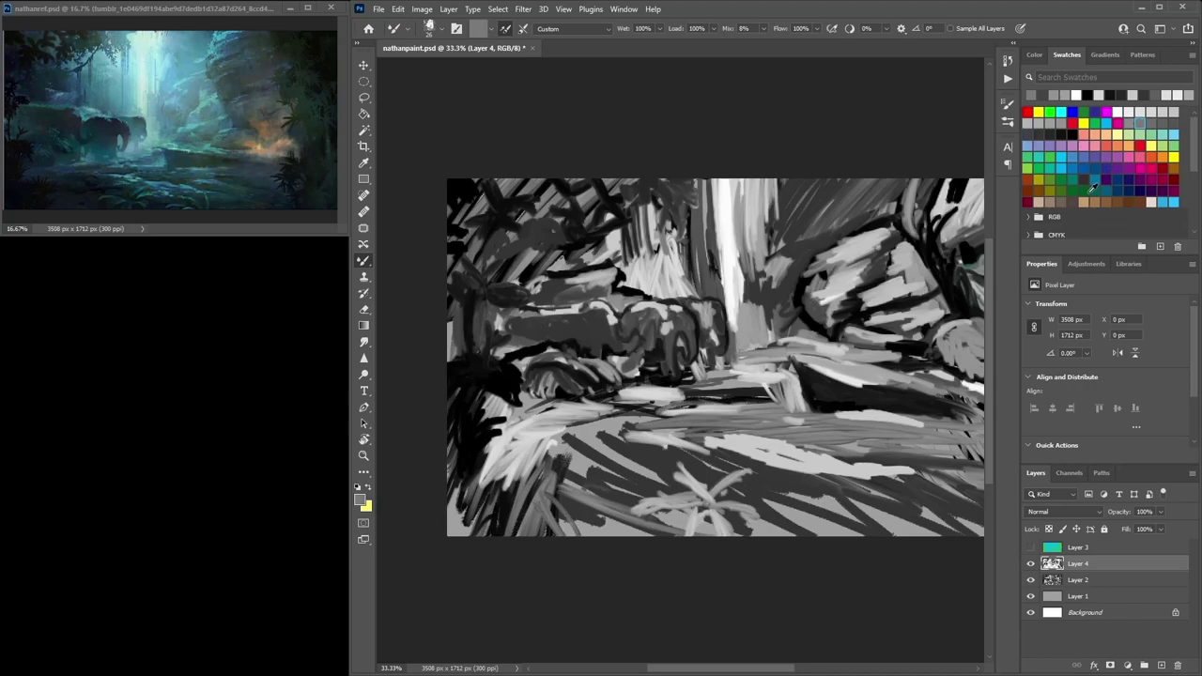
# Cover the gap between the shrub and the elephants with near-black strokes and pick mid grey
pyautogui.click(1051, 134)
pyautogui.moveTo(619, 367); pyautogui.dragTo(646, 376)
pyautogui.click(1062, 135)
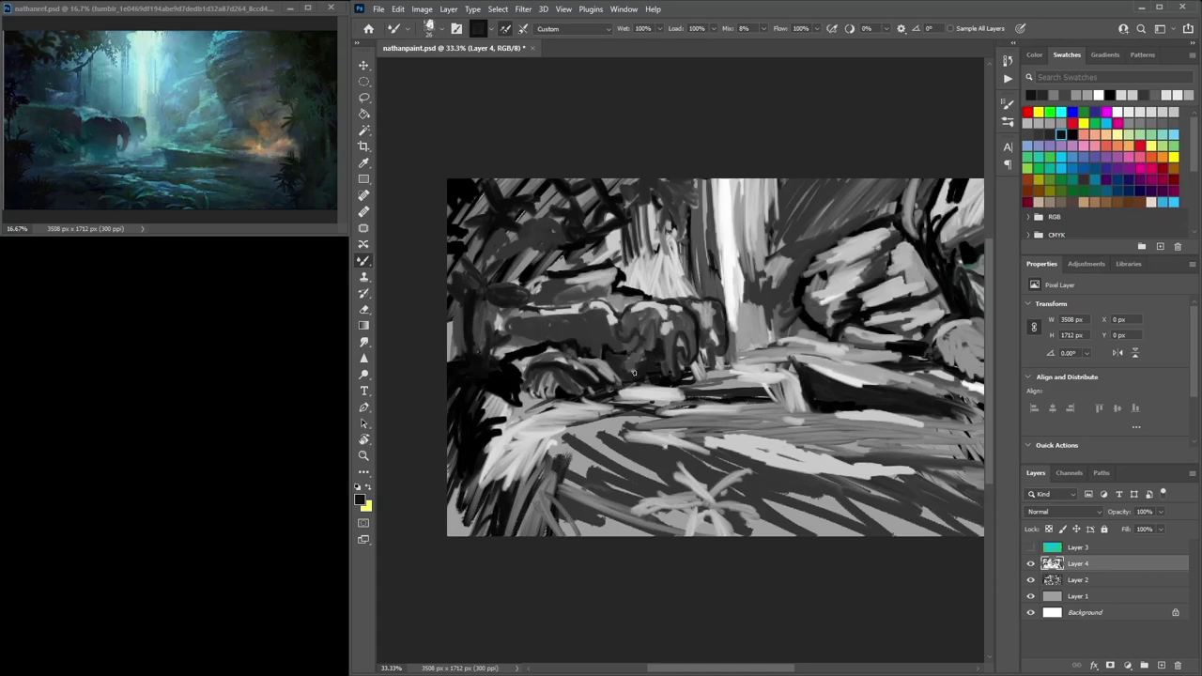
pyautogui.click(1053, 95)
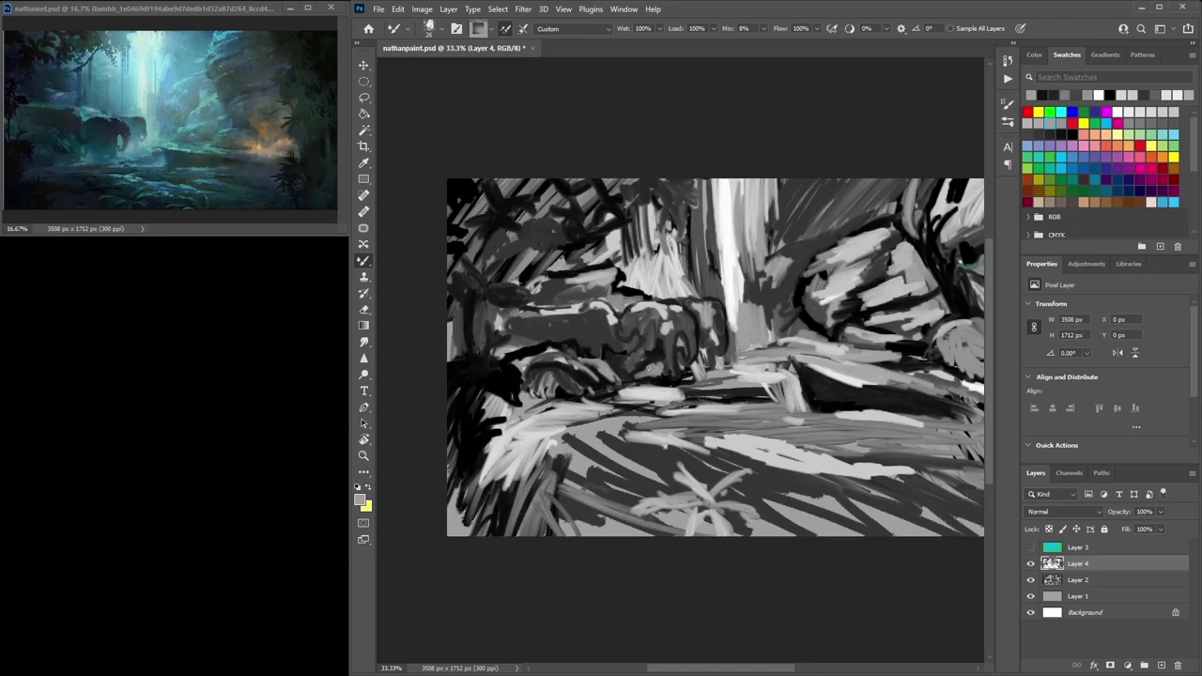
# Darken the front elephant's lower body and legs with near-black strokes over a mid-grey dab
pyautogui.moveTo(664, 375); pyautogui.dragTo(665, 372)
pyautogui.click(1050, 133)
pyautogui.click(659, 368)
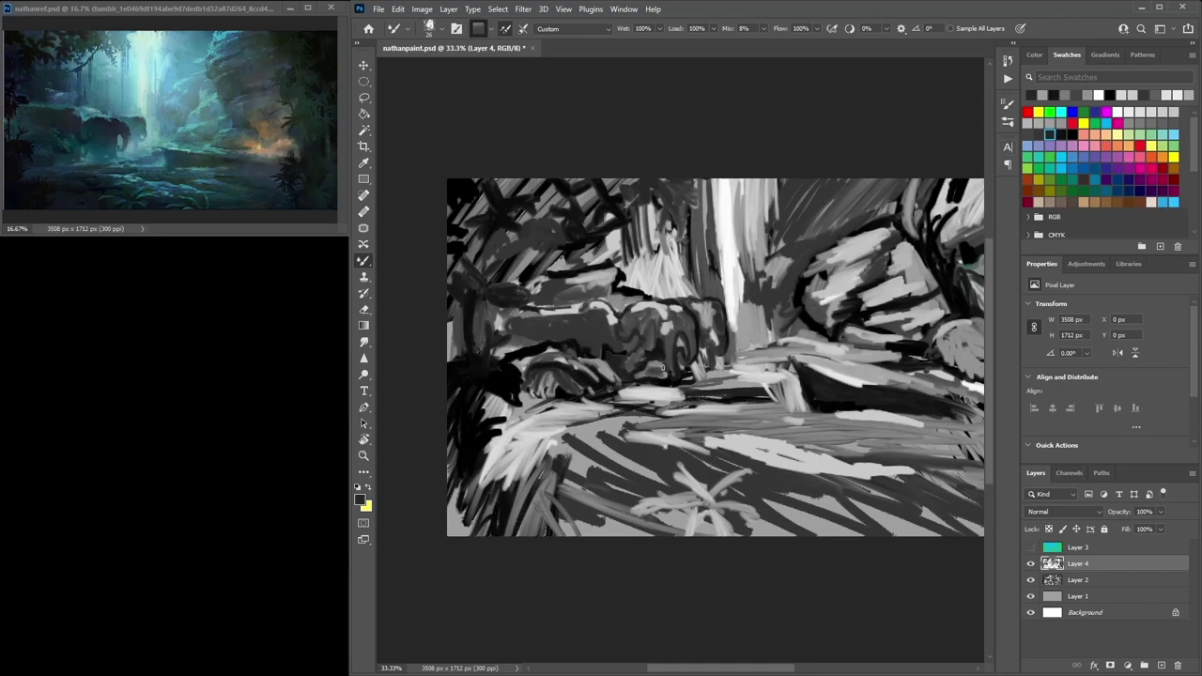
pyautogui.moveTo(659, 368)
pyautogui.mouseDown()
pyautogui.moveTo(620, 364)
pyautogui.moveTo(644, 347)
pyautogui.mouseUp()
pyautogui.click(1040, 134)
pyautogui.click(1051, 135)
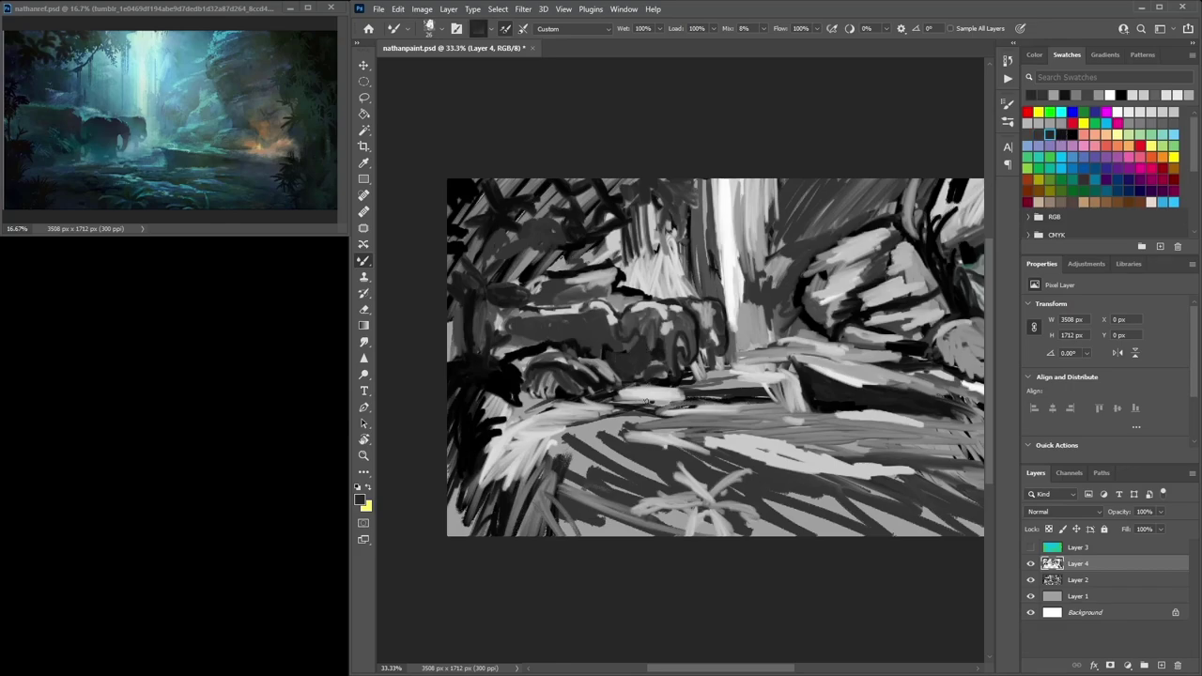
# Block in the front elephant's shadowed flank with near-black and dark-grey strokes sampled from the painting
pyautogui.click(1061, 133)
pyautogui.keyDown('alt'); pyautogui.click(624, 357); pyautogui.keyUp('alt')
pyautogui.moveTo(615, 351); pyautogui.dragTo(625, 356)
pyautogui.click(1039, 135)
pyautogui.keyDown('alt'); pyautogui.click(628, 352); pyautogui.keyUp('alt')
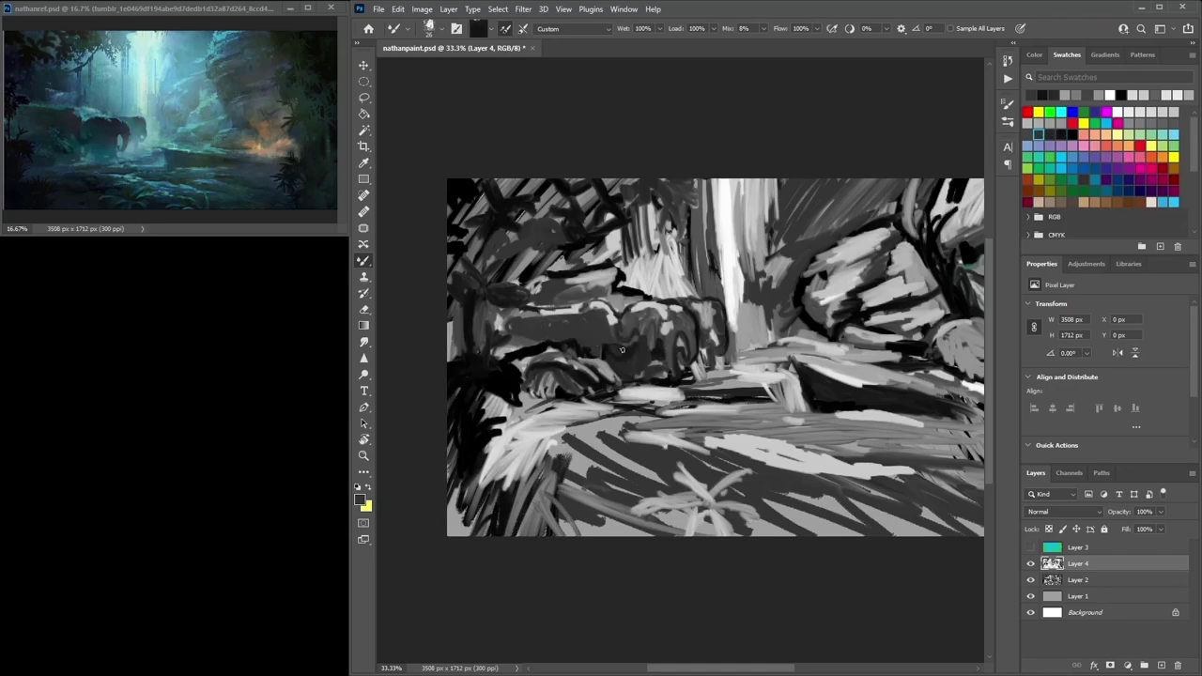
pyautogui.moveTo(602, 360)
pyautogui.mouseDown()
pyautogui.moveTo(611, 377)
pyautogui.moveTo(628, 348)
pyautogui.mouseUp()
pyautogui.keyDown('alt'); pyautogui.click(598, 339); pyautogui.keyUp('alt')
# Define the front elephant's rear legs with mid-grey, black and near-black strokes
pyautogui.click(1061, 122)
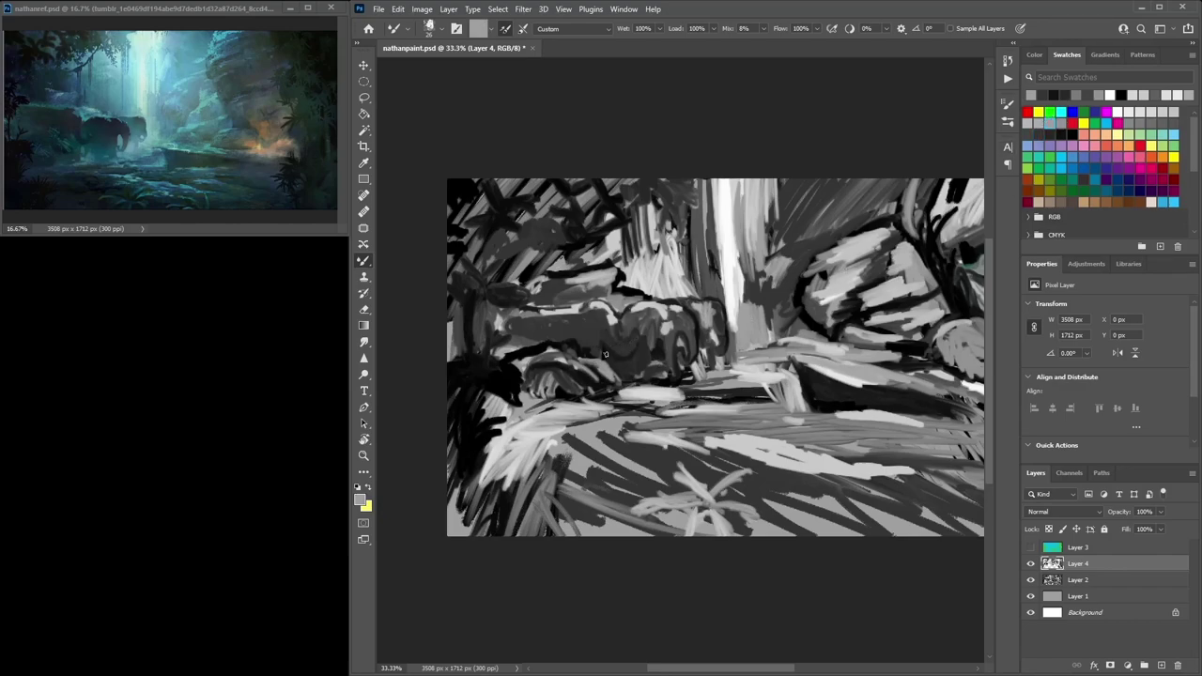
pyautogui.click(1072, 131)
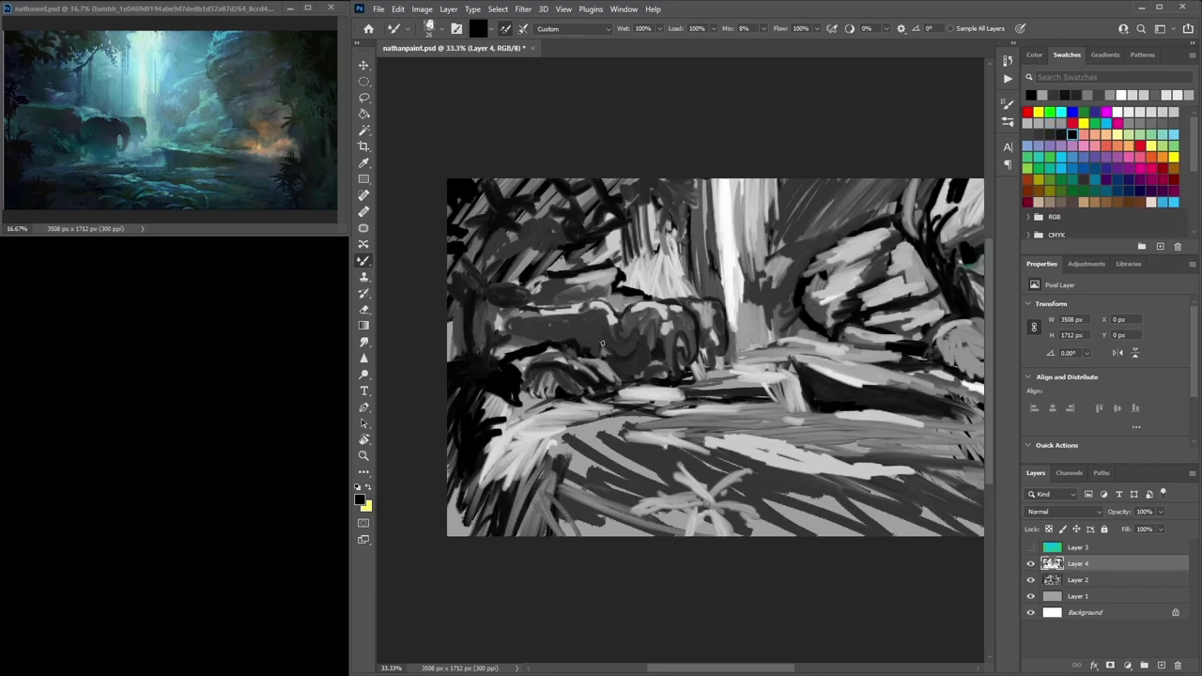
pyautogui.moveTo(606, 362); pyautogui.dragTo(626, 368)
pyautogui.click(1118, 123)
pyautogui.click(1051, 133)
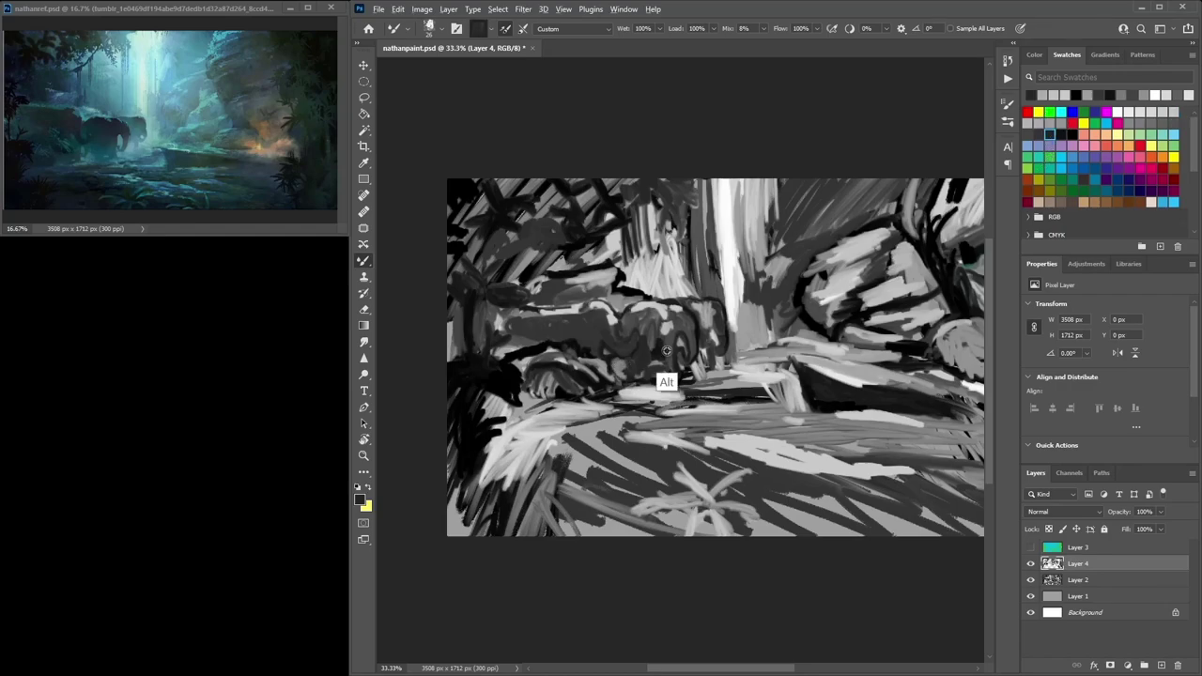
pyautogui.click(1072, 133)
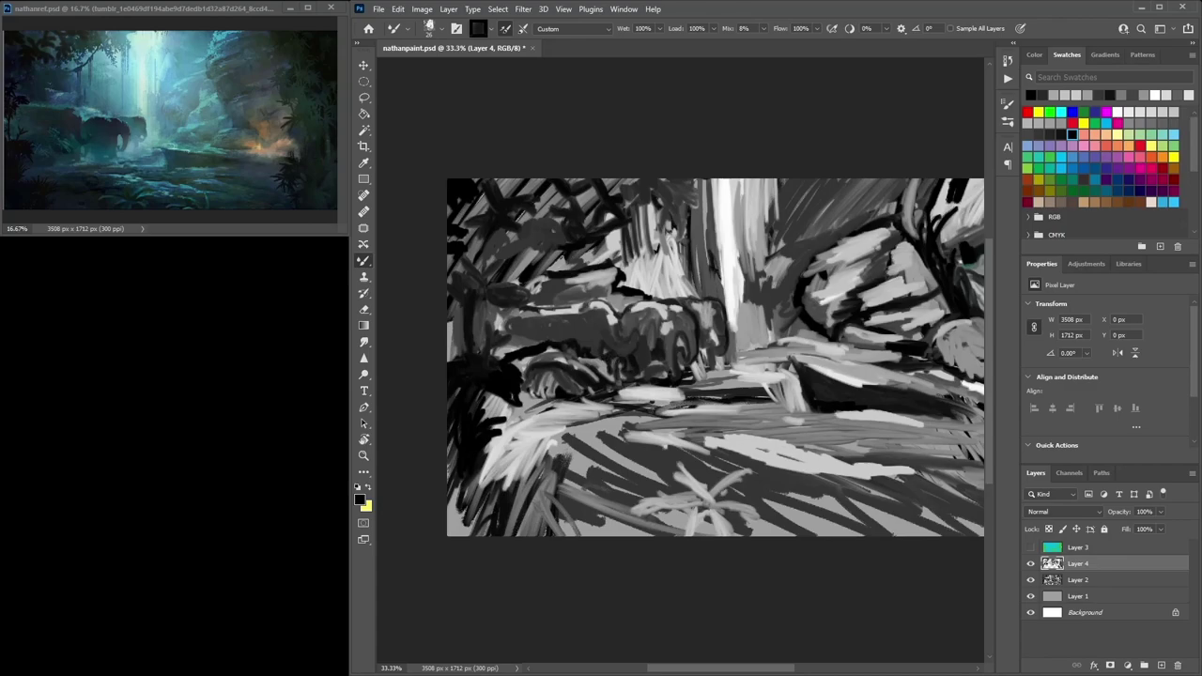
# Separate the front elephant's trunk and legs with small light-grey, mid-grey, dark-grey and black strokes
pyautogui.click(1152, 113)
pyautogui.click(1130, 123)
pyautogui.moveTo(628, 363); pyautogui.dragTo(614, 364)
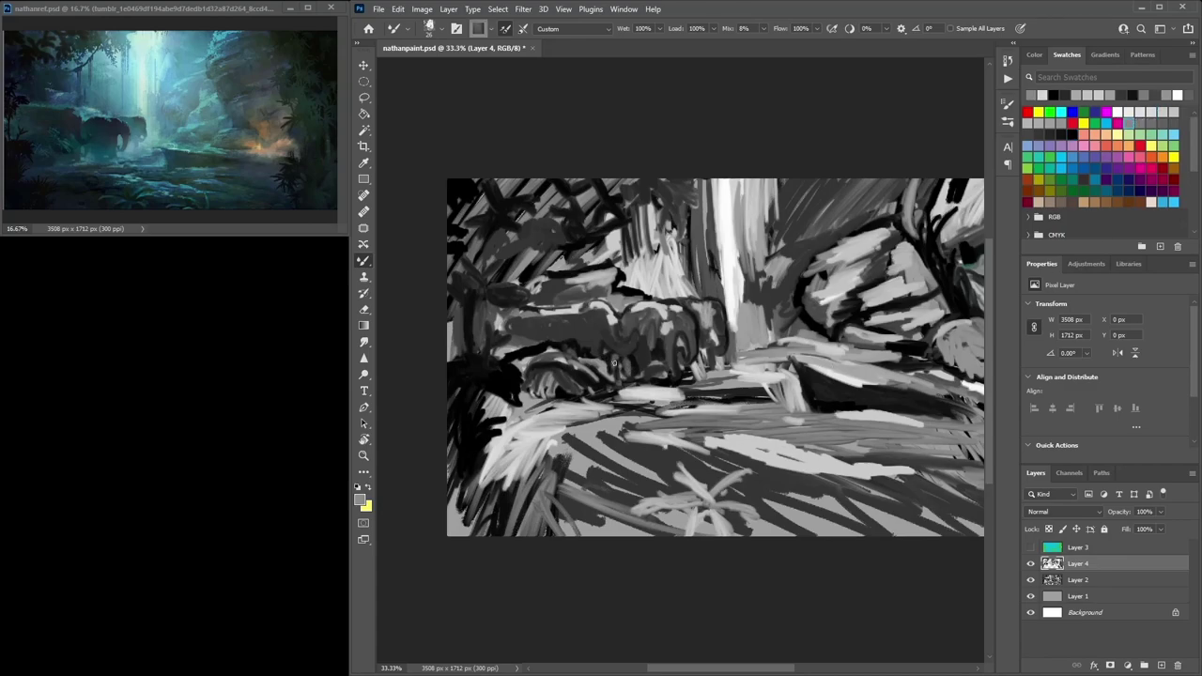
pyautogui.click(1039, 135)
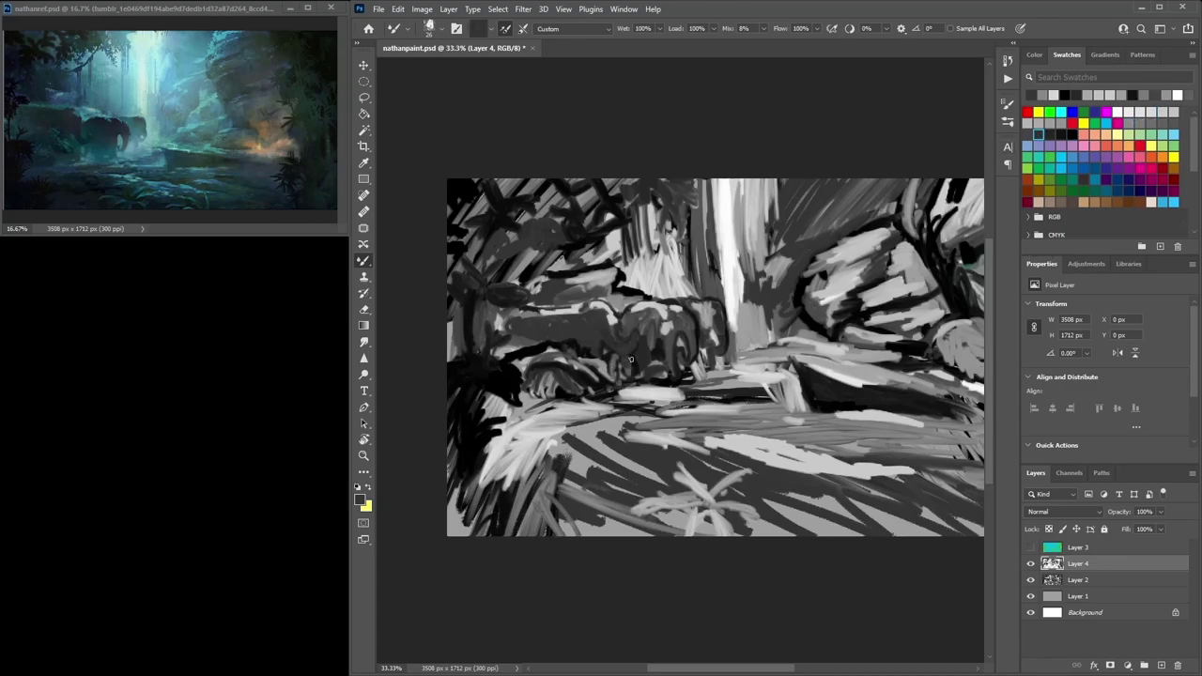
pyautogui.click(1073, 134)
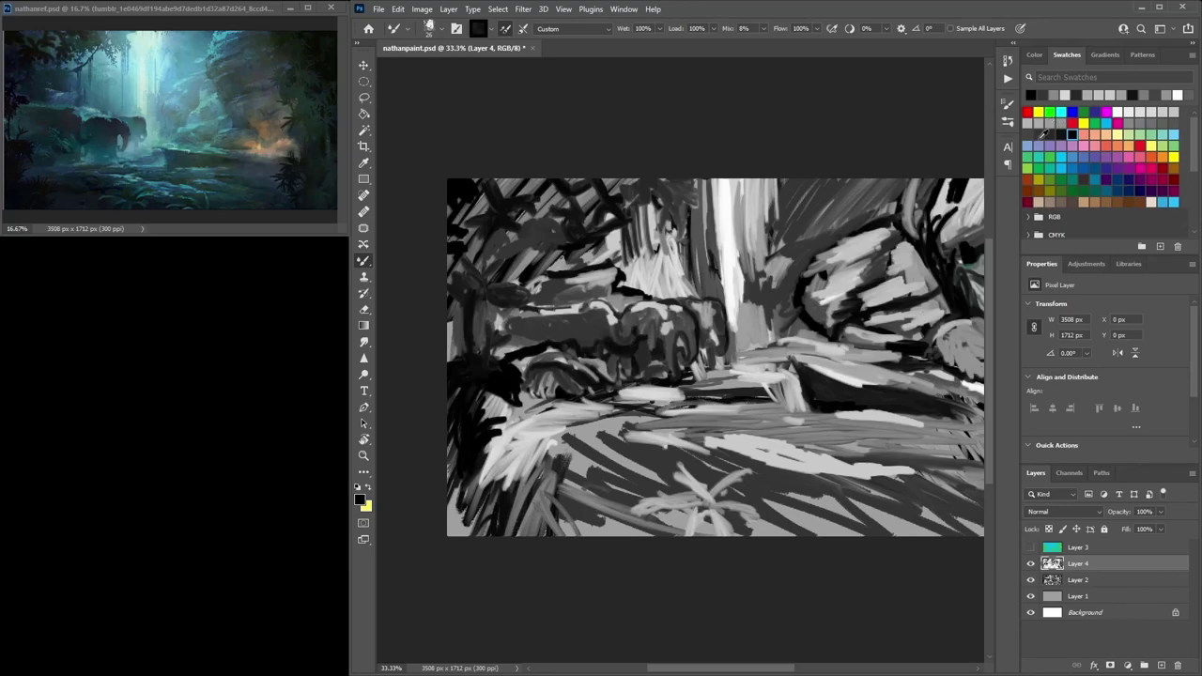
pyautogui.click(1039, 133)
pyautogui.click(1051, 133)
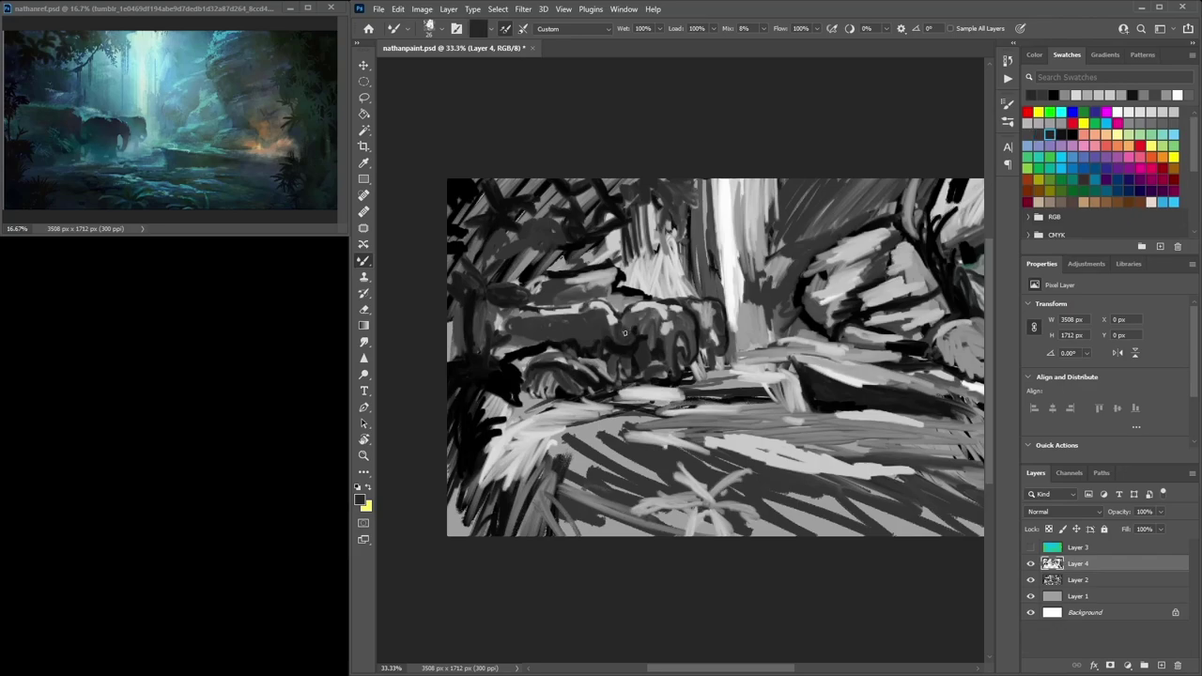
pyautogui.moveTo(629, 317); pyautogui.dragTo(634, 309)
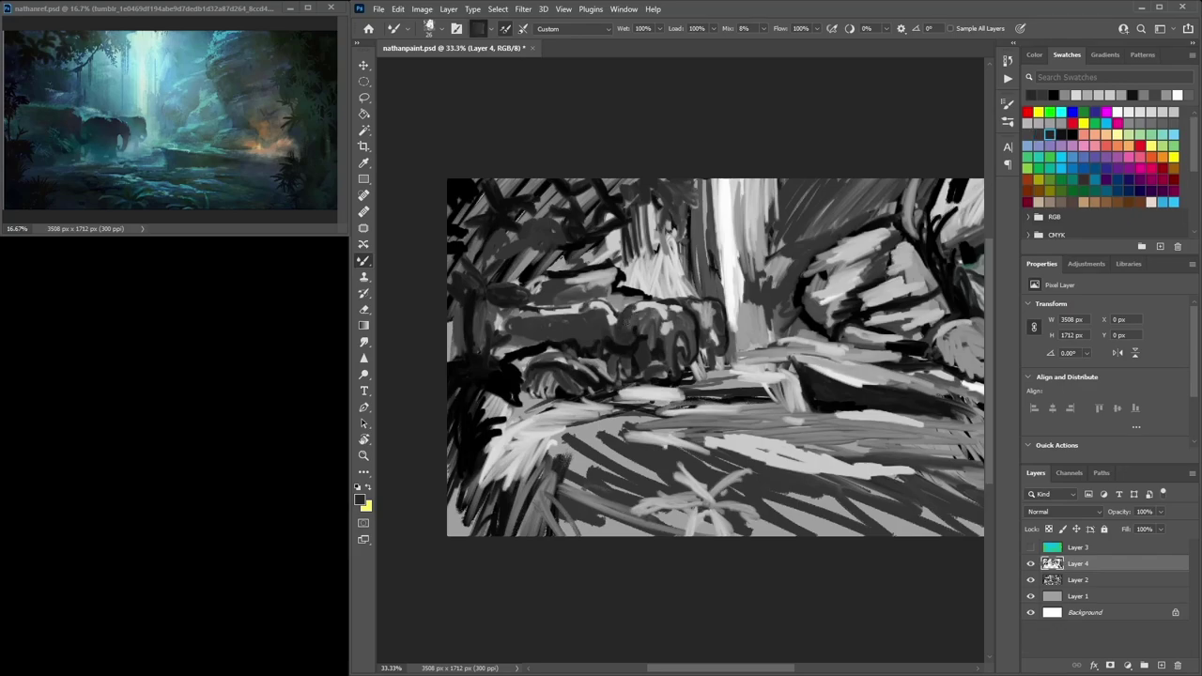
# Highlight the rims of the elephants' heads and backs with light-grey strokes and soften them with mid grey
pyautogui.click(1163, 111)
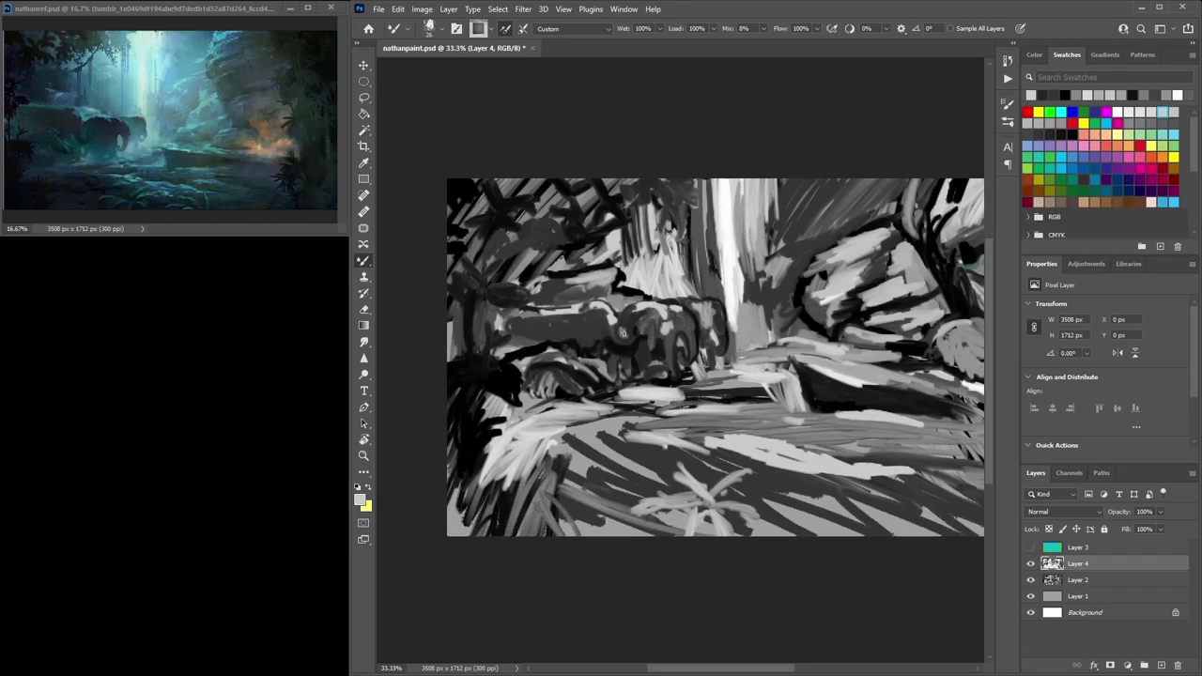
pyautogui.click(1175, 111)
pyautogui.moveTo(625, 332); pyautogui.dragTo(629, 325)
pyautogui.click(1039, 123)
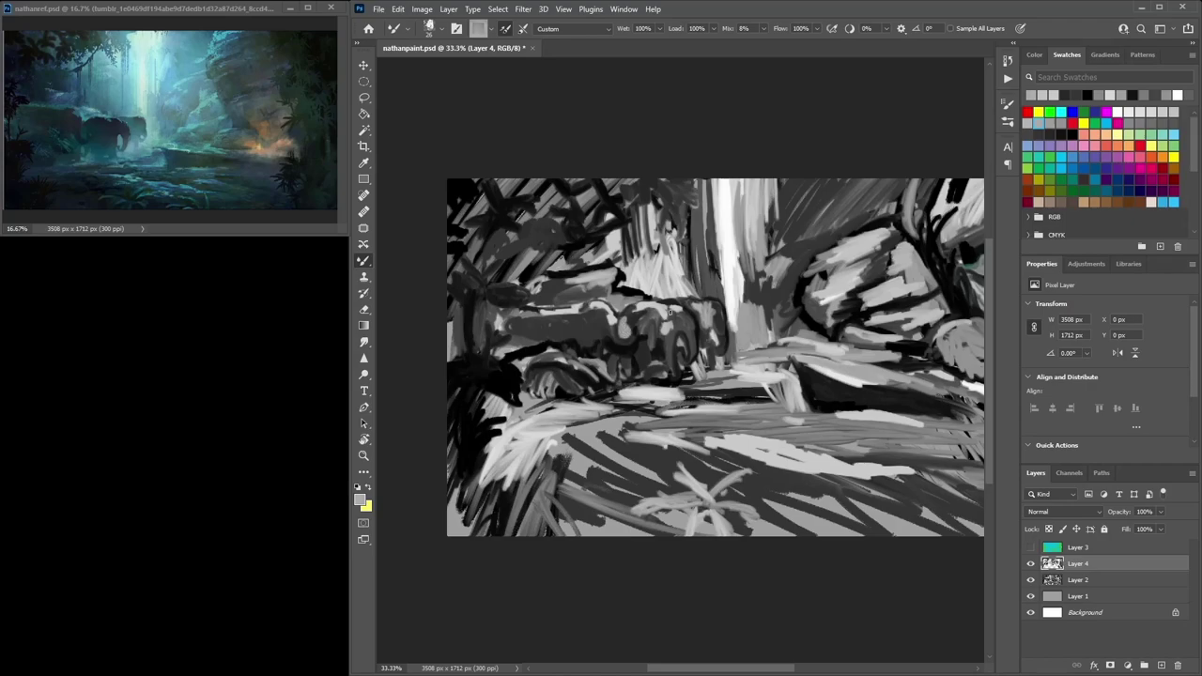
pyautogui.click(1061, 123)
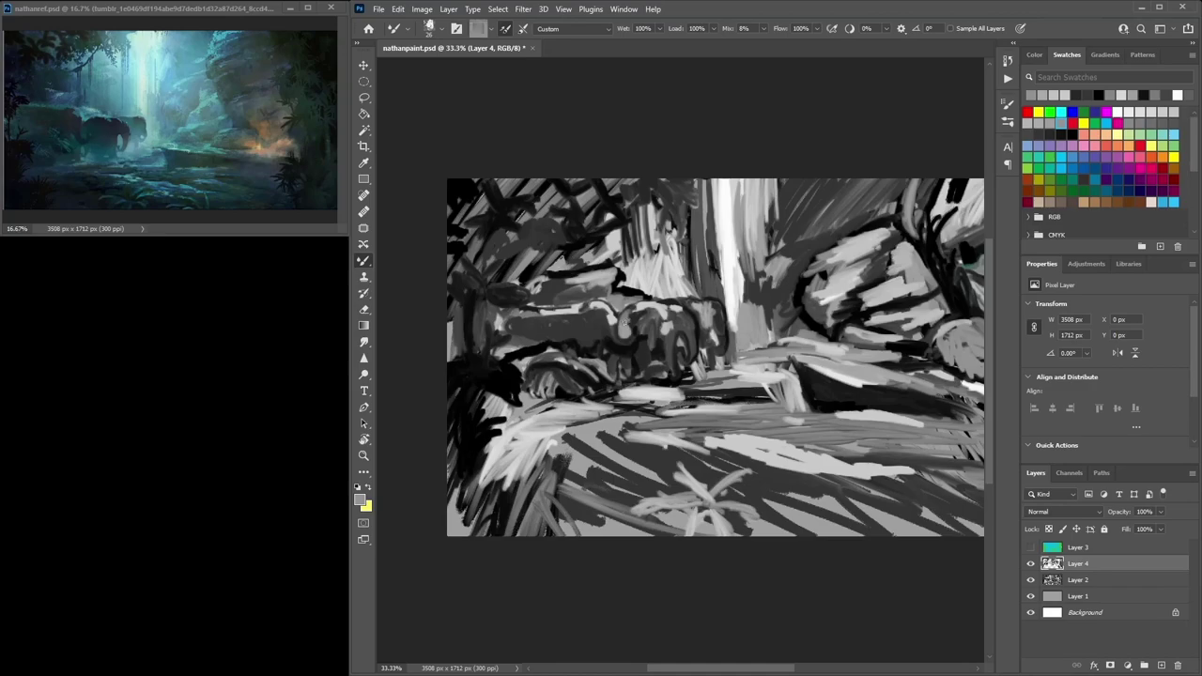
pyautogui.click(1140, 124)
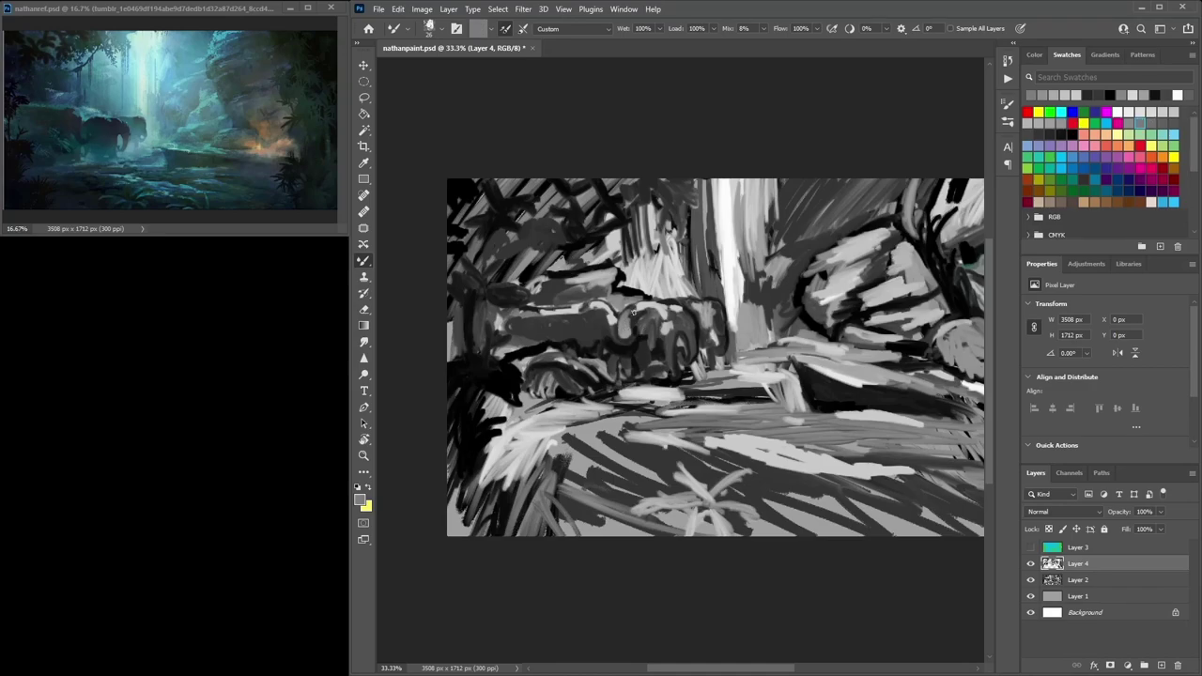
pyautogui.click(1173, 123)
pyautogui.moveTo(641, 308)
pyautogui.mouseDown()
pyautogui.moveTo(693, 330)
pyautogui.moveTo(681, 316)
pyautogui.moveTo(696, 318)
pyautogui.moveTo(685, 313)
pyautogui.moveTo(694, 334)
pyautogui.moveTo(719, 313)
pyautogui.moveTo(710, 275)
pyautogui.moveTo(720, 322)
pyautogui.mouseUp()
# Brighten the waterfall's upper edge with white and darken the foliage beside it with dark-grey and near-black strokes
pyautogui.click(1039, 134)
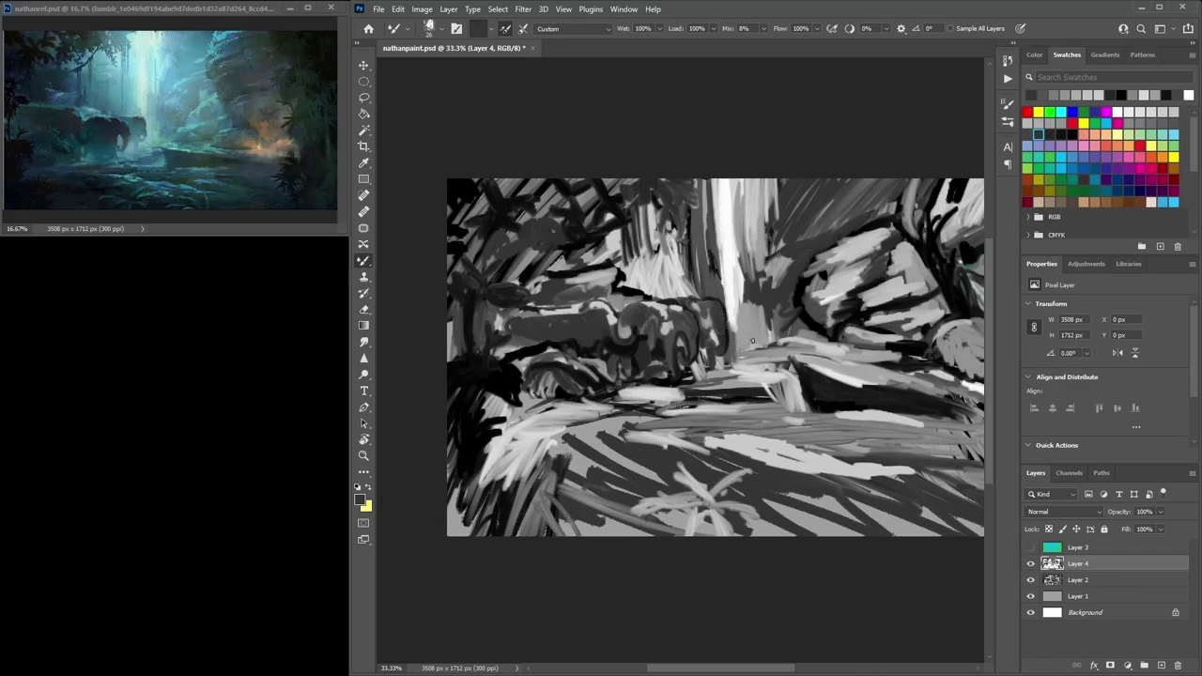
pyautogui.moveTo(720, 228)
pyautogui.mouseDown()
pyautogui.moveTo(714, 182)
pyautogui.moveTo(717, 220)
pyautogui.moveTo(706, 192)
pyautogui.moveTo(706, 208)
pyautogui.moveTo(698, 197)
pyautogui.moveTo(728, 228)
pyautogui.moveTo(697, 184)
pyautogui.mouseUp()
pyautogui.click(1130, 112)
pyautogui.click(1050, 134)
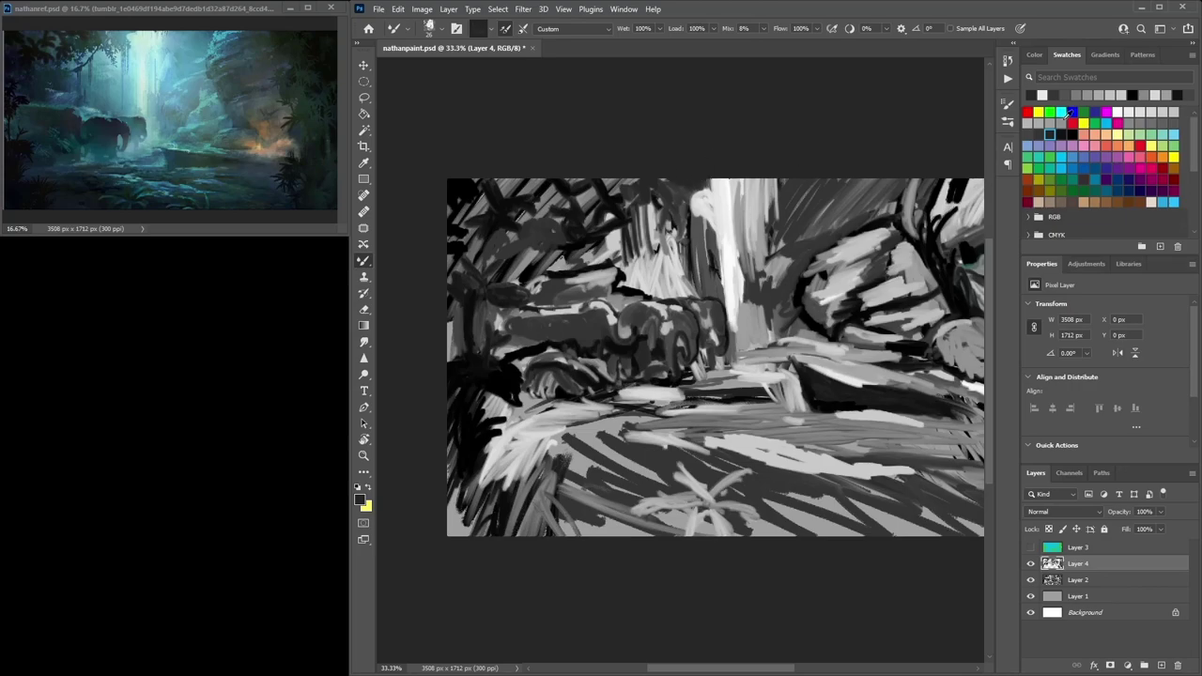
pyautogui.click(1062, 123)
pyautogui.click(1050, 134)
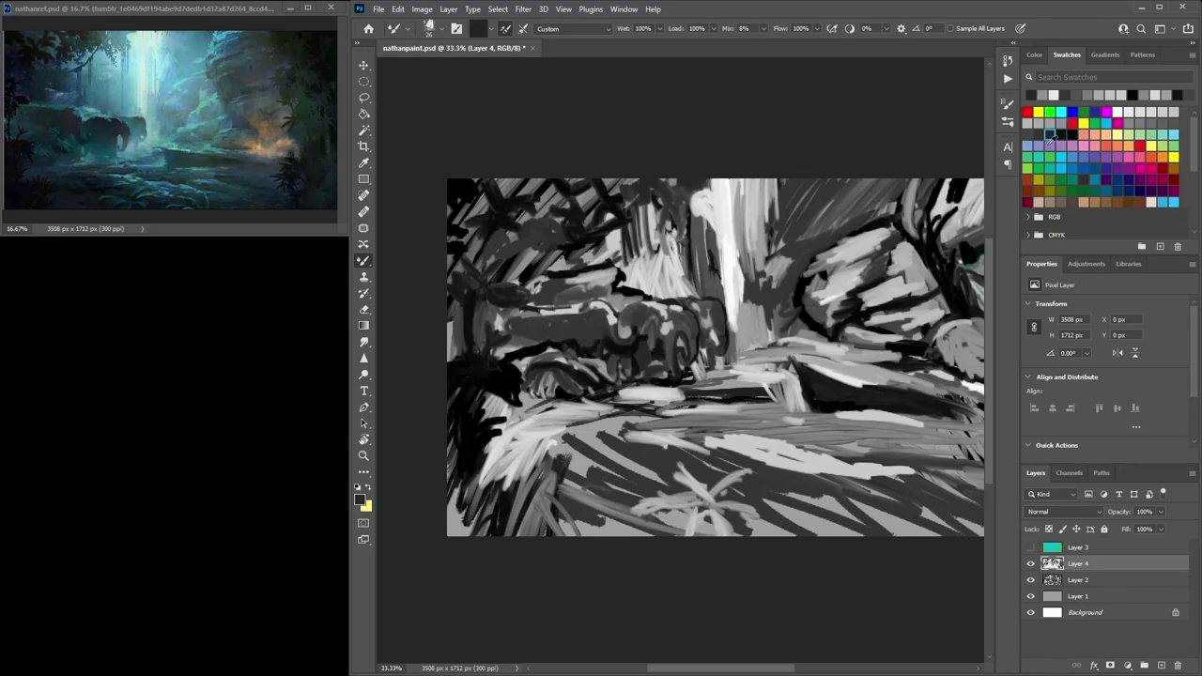
pyautogui.moveTo(652, 181); pyautogui.dragTo(611, 186)
# Darken the cliff between the waterfall and the large boulder and strengthen the boulder's upper edge with black
pyautogui.moveTo(785, 306); pyautogui.dragTo(717, 281)
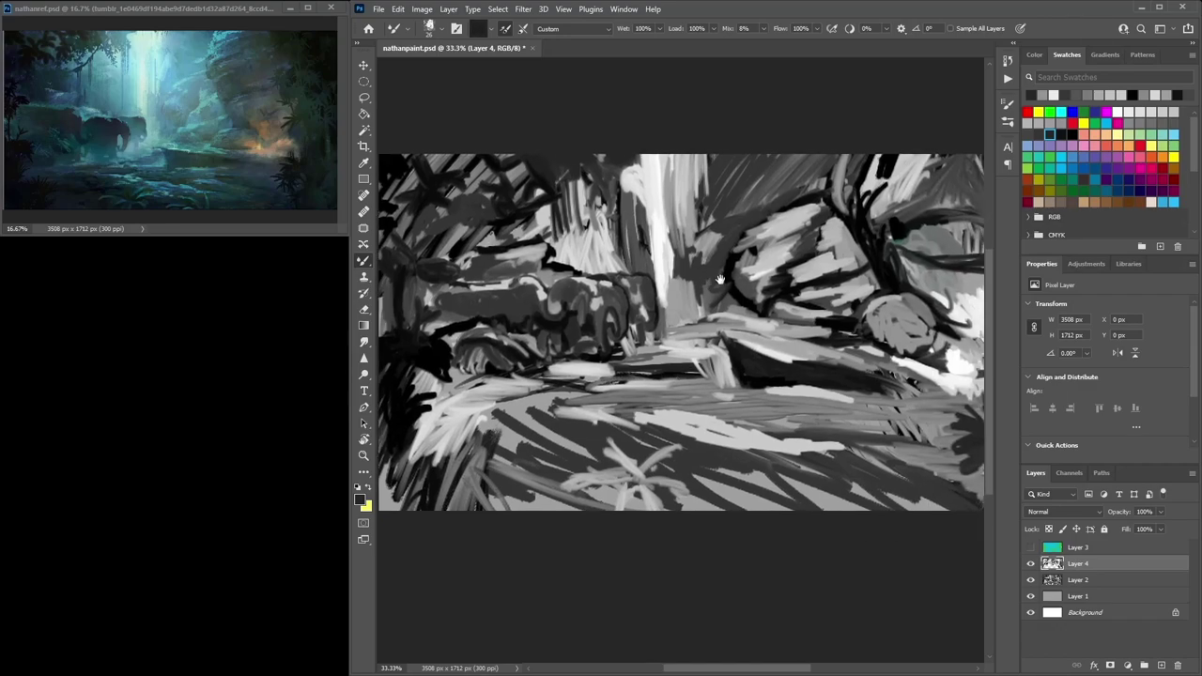
pyautogui.moveTo(743, 158)
pyautogui.mouseDown()
pyautogui.moveTo(727, 184)
pyautogui.moveTo(750, 192)
pyautogui.mouseUp()
pyautogui.moveTo(795, 158)
pyautogui.mouseDown()
pyautogui.moveTo(774, 182)
pyautogui.moveTo(795, 190)
pyautogui.moveTo(834, 158)
pyautogui.moveTo(801, 202)
pyautogui.moveTo(814, 186)
pyautogui.moveTo(807, 167)
pyautogui.moveTo(792, 188)
pyautogui.moveTo(803, 148)
pyautogui.moveTo(789, 147)
pyautogui.moveTo(772, 192)
pyautogui.moveTo(808, 179)
pyautogui.moveTo(756, 201)
pyautogui.moveTo(757, 233)
pyautogui.moveTo(684, 235)
pyautogui.mouseUp()
pyautogui.click(1073, 135)
pyautogui.click(1118, 113)
pyautogui.click(1131, 123)
pyautogui.click(1073, 135)
pyautogui.moveTo(749, 215)
pyautogui.mouseDown()
pyautogui.moveTo(753, 235)
pyautogui.moveTo(769, 235)
pyautogui.moveTo(786, 193)
pyautogui.moveTo(819, 190)
pyautogui.mouseUp()
# Model the large boulder and the rock beyond the tree trunk with light-grey, black and mid-grey strokes
pyautogui.click(1167, 109)
pyautogui.click(1073, 134)
pyautogui.moveTo(770, 234); pyautogui.dragTo(798, 299)
pyautogui.click(1151, 124)
pyautogui.moveTo(826, 247)
pyautogui.mouseDown()
pyautogui.moveTo(917, 248)
pyautogui.moveTo(923, 267)
pyautogui.moveTo(883, 250)
pyautogui.mouseUp()
pyautogui.hotkey('ctrl', '-')
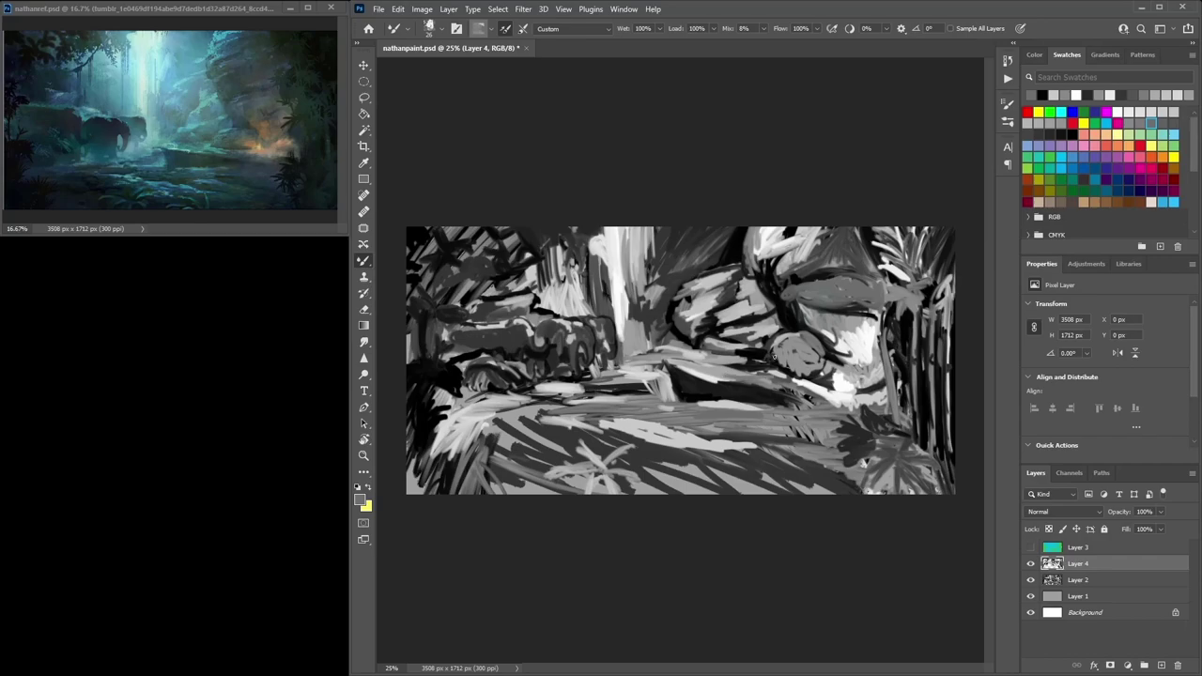
# Shade the ledge below the large boulder near-black and paint the pool at the waterfall's base light grey
pyautogui.click(1050, 134)
pyautogui.moveTo(676, 356)
pyautogui.mouseDown()
pyautogui.moveTo(722, 359)
pyautogui.moveTo(629, 355)
pyautogui.moveTo(651, 354)
pyautogui.moveTo(663, 327)
pyautogui.moveTo(703, 344)
pyautogui.mouseUp()
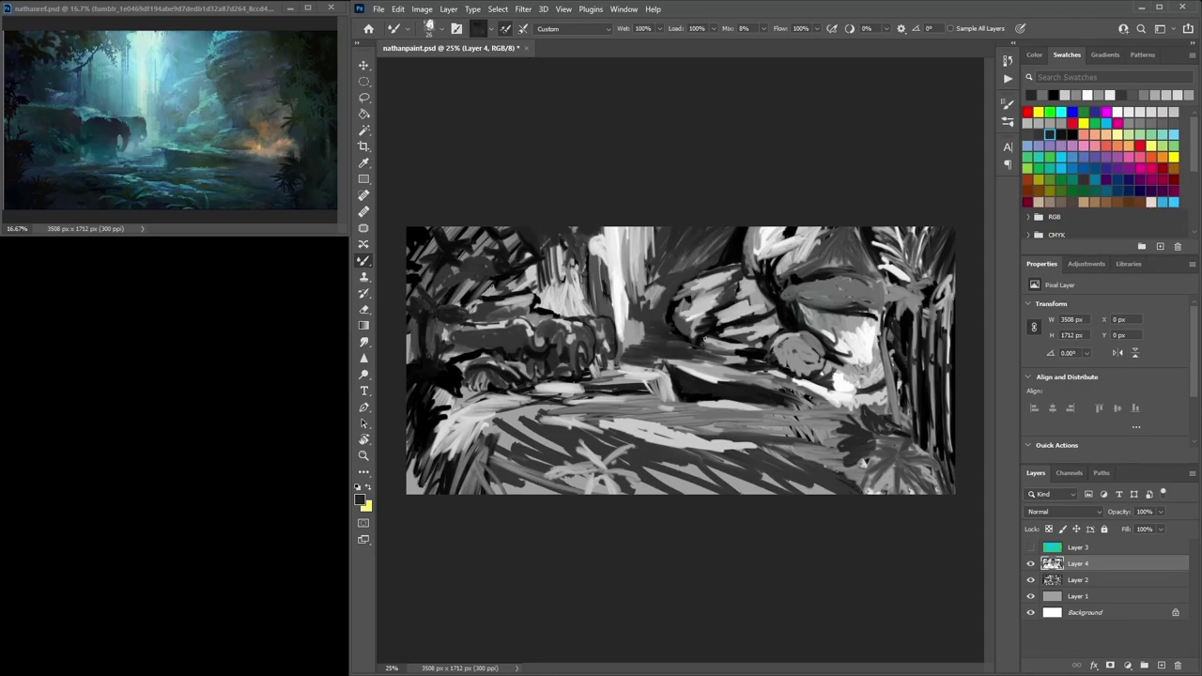
pyautogui.click(1163, 111)
pyautogui.moveTo(625, 348)
pyautogui.mouseDown()
pyautogui.moveTo(645, 361)
pyautogui.moveTo(618, 326)
pyautogui.moveTo(656, 330)
pyautogui.moveTo(625, 291)
pyautogui.moveTo(644, 286)
pyautogui.moveTo(645, 313)
pyautogui.moveTo(627, 273)
pyautogui.moveTo(635, 313)
pyautogui.moveTo(644, 265)
pyautogui.mouseUp()
pyautogui.click(1072, 134)
pyautogui.click(1049, 124)
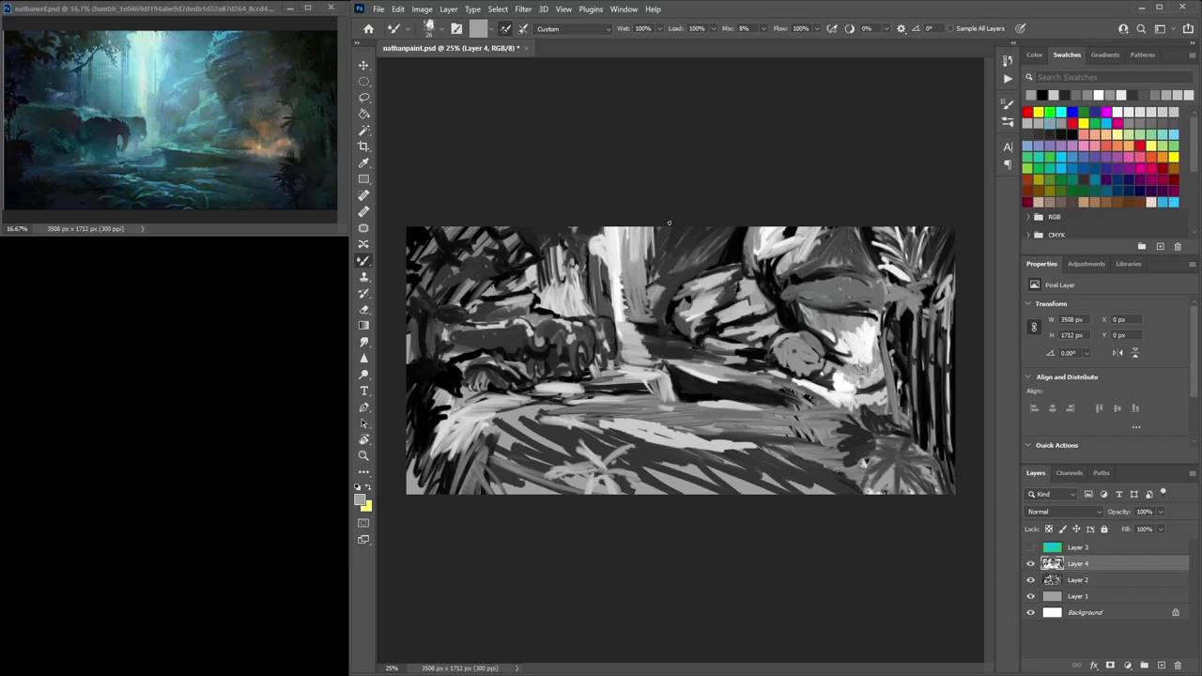
pyautogui.click(1165, 111)
pyautogui.moveTo(650, 387)
pyautogui.mouseDown()
pyautogui.moveTo(602, 372)
pyautogui.moveTo(667, 395)
pyautogui.moveTo(661, 384)
pyautogui.moveTo(606, 393)
pyautogui.moveTo(623, 338)
pyautogui.mouseUp()
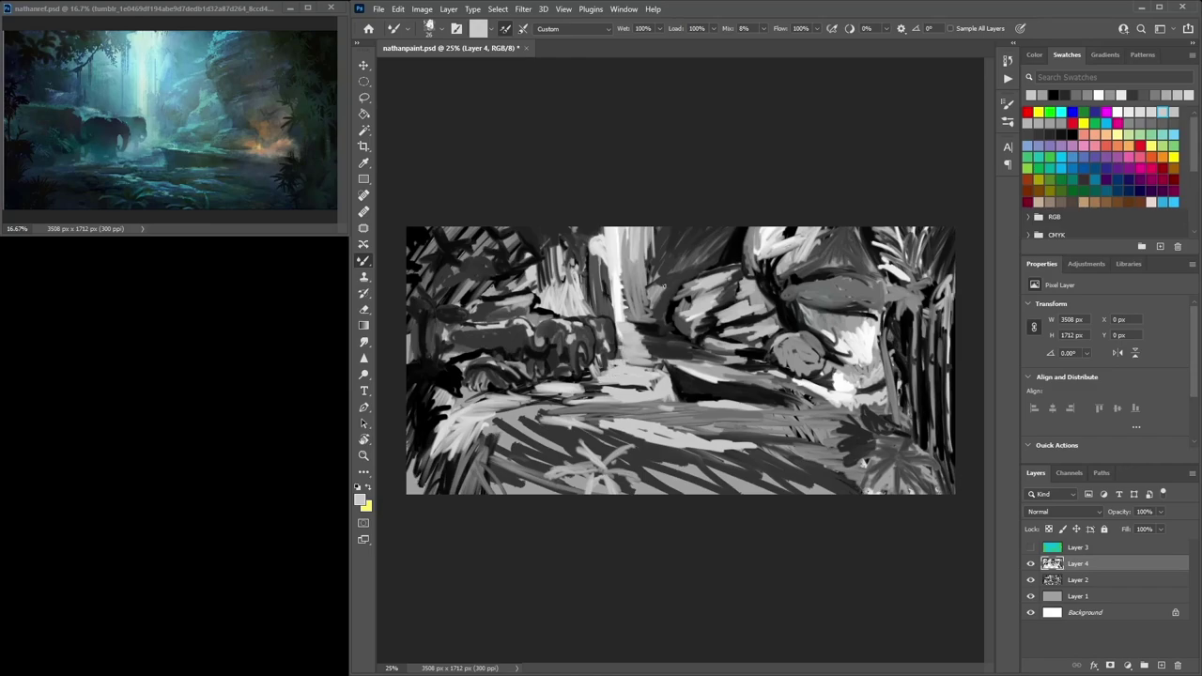
# Widen the waterfall with vertical white strokes and blend light-grey streaks down its length
pyautogui.click(1117, 112)
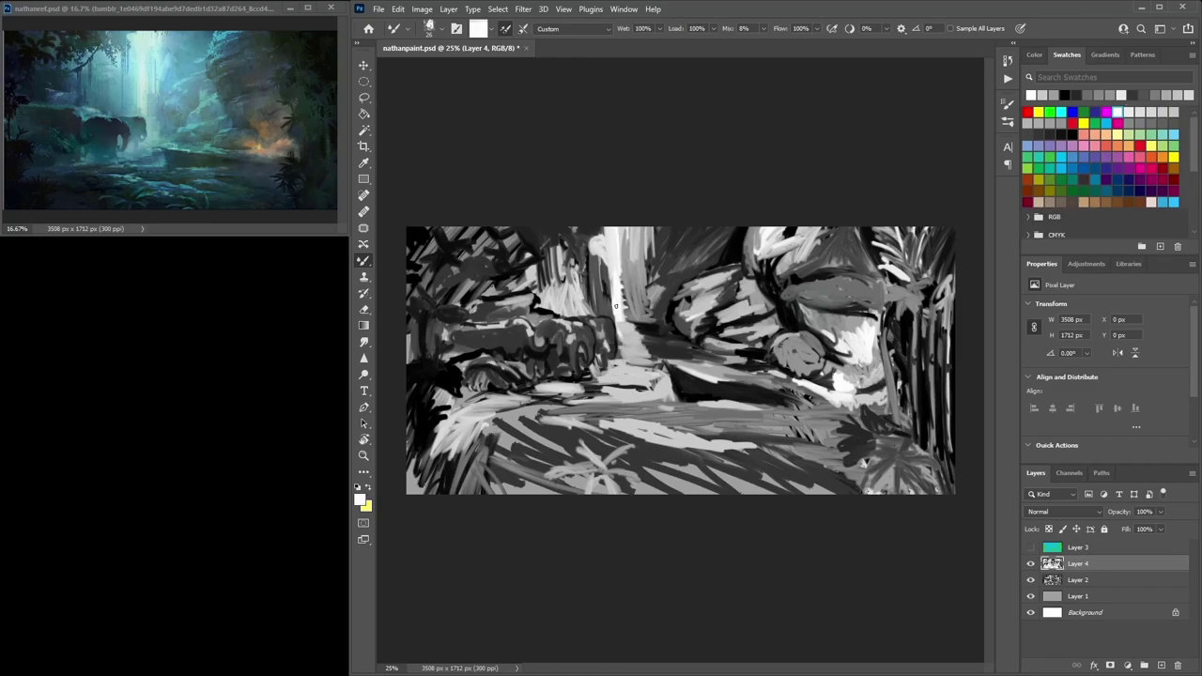
pyautogui.moveTo(607, 301)
pyautogui.mouseDown()
pyautogui.moveTo(603, 229)
pyautogui.moveTo(613, 291)
pyautogui.moveTo(621, 248)
pyautogui.moveTo(642, 259)
pyautogui.mouseUp()
pyautogui.moveTo(593, 228); pyautogui.dragTo(599, 271)
pyautogui.moveTo(640, 269); pyautogui.dragTo(642, 239)
pyautogui.moveTo(622, 295); pyautogui.dragTo(627, 348)
pyautogui.click(1152, 111)
pyautogui.moveTo(633, 313); pyautogui.dragTo(640, 336)
pyautogui.moveTo(628, 272); pyautogui.dragTo(629, 321)
pyautogui.moveTo(625, 252); pyautogui.dragTo(624, 314)
# Add mid-grey streaks to the waterfall's shaded side and across the neighbouring cliff face
pyautogui.click(1051, 123)
pyautogui.moveTo(628, 258)
pyautogui.mouseDown()
pyautogui.moveTo(632, 316)
pyautogui.moveTo(620, 334)
pyautogui.mouseUp()
pyautogui.moveTo(620, 310)
pyautogui.mouseDown()
pyautogui.moveTo(620, 344)
pyautogui.moveTo(651, 224)
pyautogui.moveTo(675, 246)
pyautogui.moveTo(711, 223)
pyautogui.moveTo(718, 232)
pyautogui.moveTo(686, 270)
pyautogui.moveTo(714, 240)
pyautogui.mouseUp()
pyautogui.click(1063, 121)
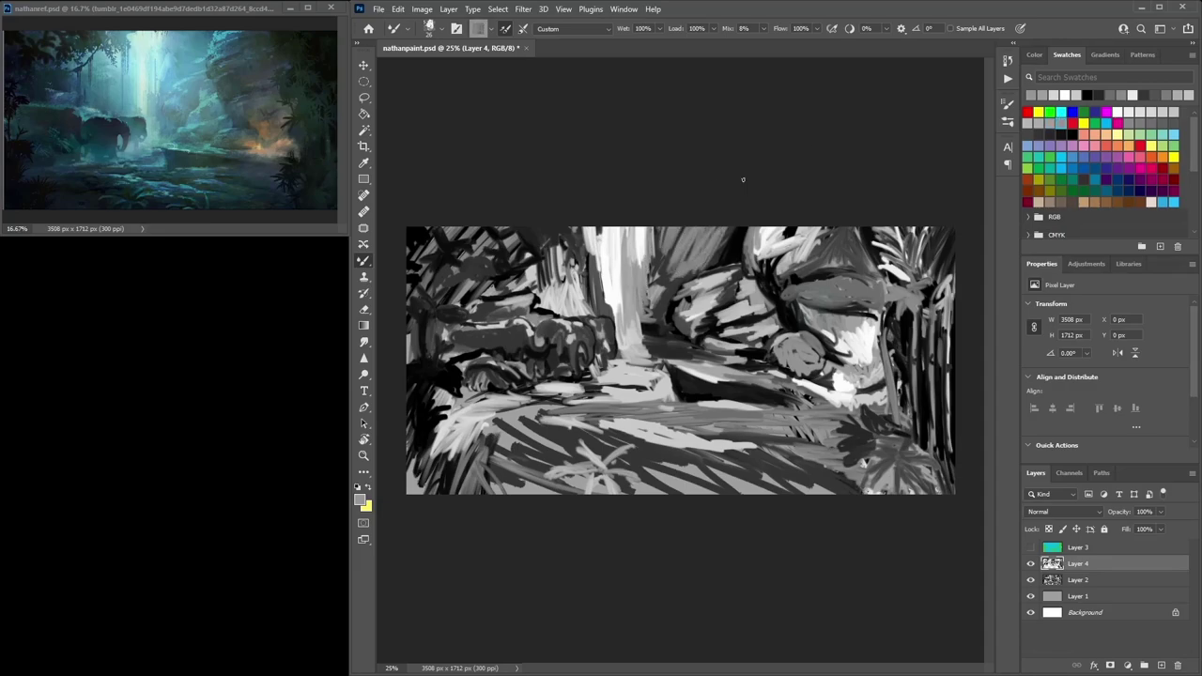
# Reshape the round rock beside the fire glow into a wider, flatter boulder using black and mid-grey strokes
pyautogui.moveTo(798, 387); pyautogui.dragTo(821, 375)
pyautogui.click(1118, 115)
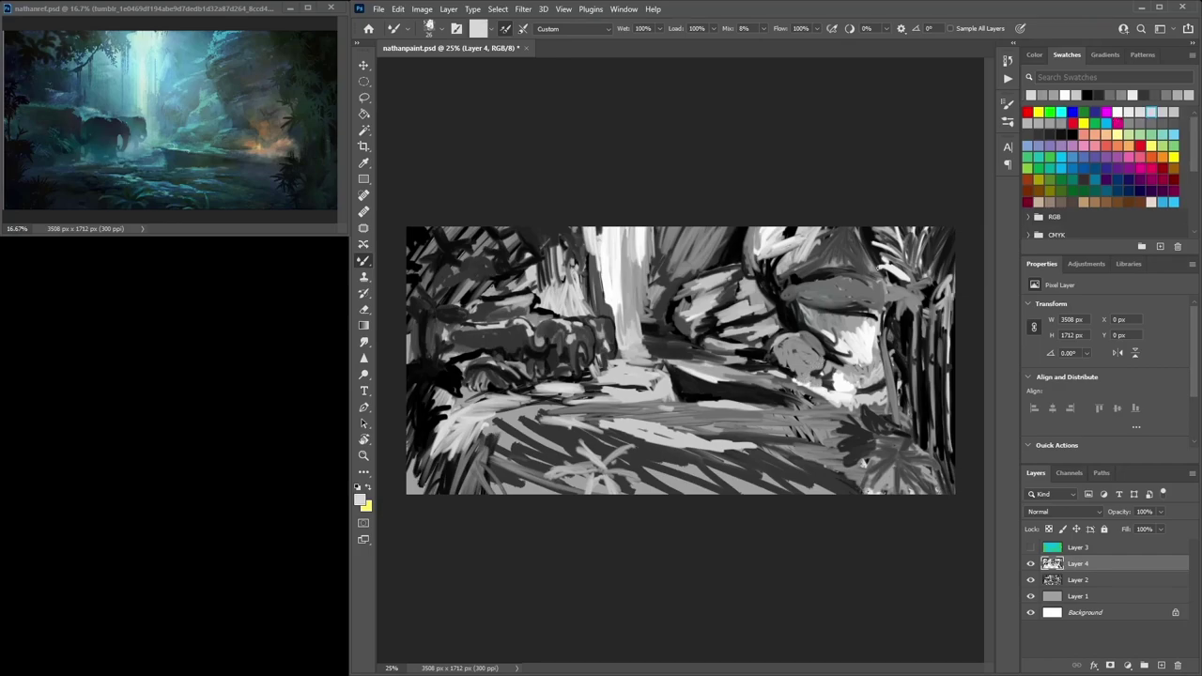
pyautogui.click(1119, 110)
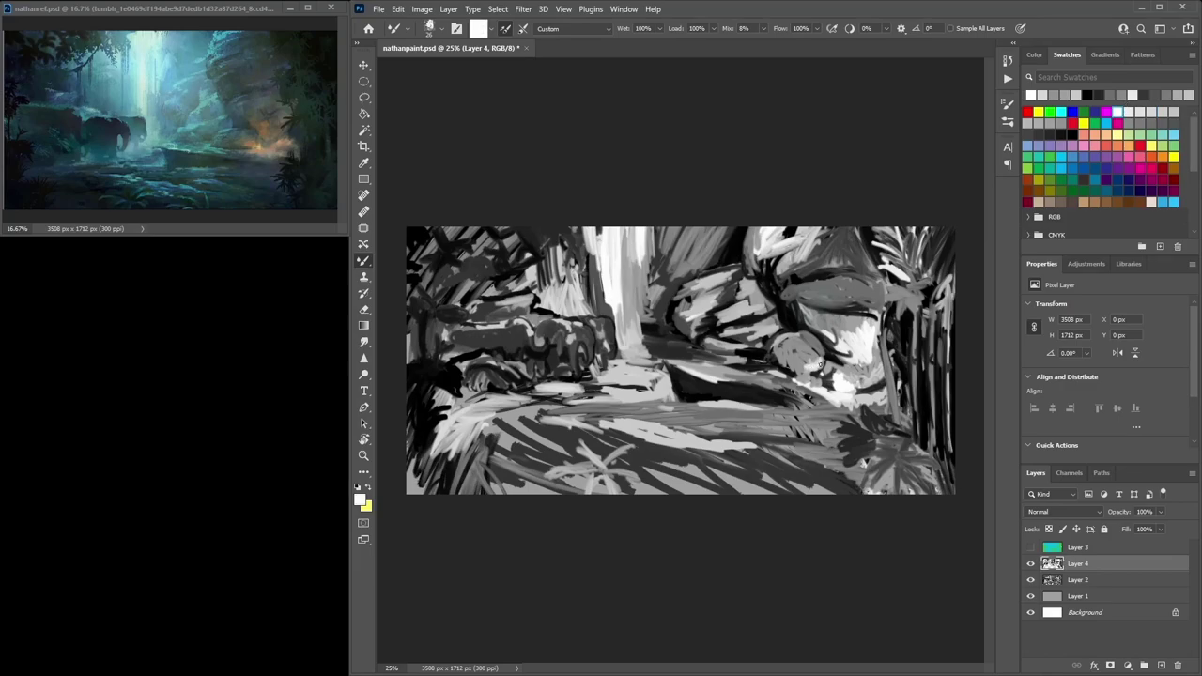
pyautogui.click(1072, 134)
pyautogui.moveTo(798, 366)
pyautogui.mouseDown()
pyautogui.moveTo(771, 331)
pyautogui.moveTo(750, 347)
pyautogui.moveTo(783, 362)
pyautogui.mouseUp()
pyautogui.click(1151, 123)
pyautogui.moveTo(765, 349)
pyautogui.mouseDown()
pyautogui.moveTo(770, 334)
pyautogui.moveTo(794, 338)
pyautogui.moveTo(749, 361)
pyautogui.moveTo(813, 378)
pyautogui.moveTo(819, 367)
pyautogui.mouseUp()
pyautogui.click(1072, 133)
# Brighten the fire glow and its surroundings with white and light-grey strokes up to the nearby tree trunks
pyautogui.click(1116, 112)
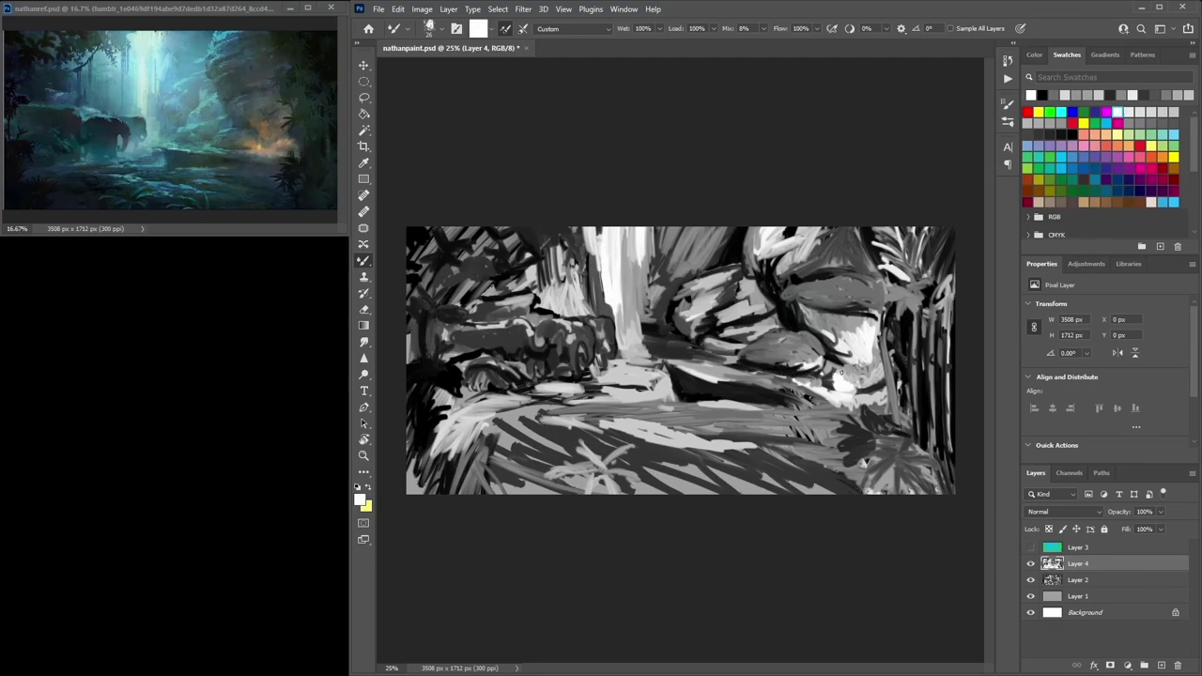
pyautogui.click(1152, 112)
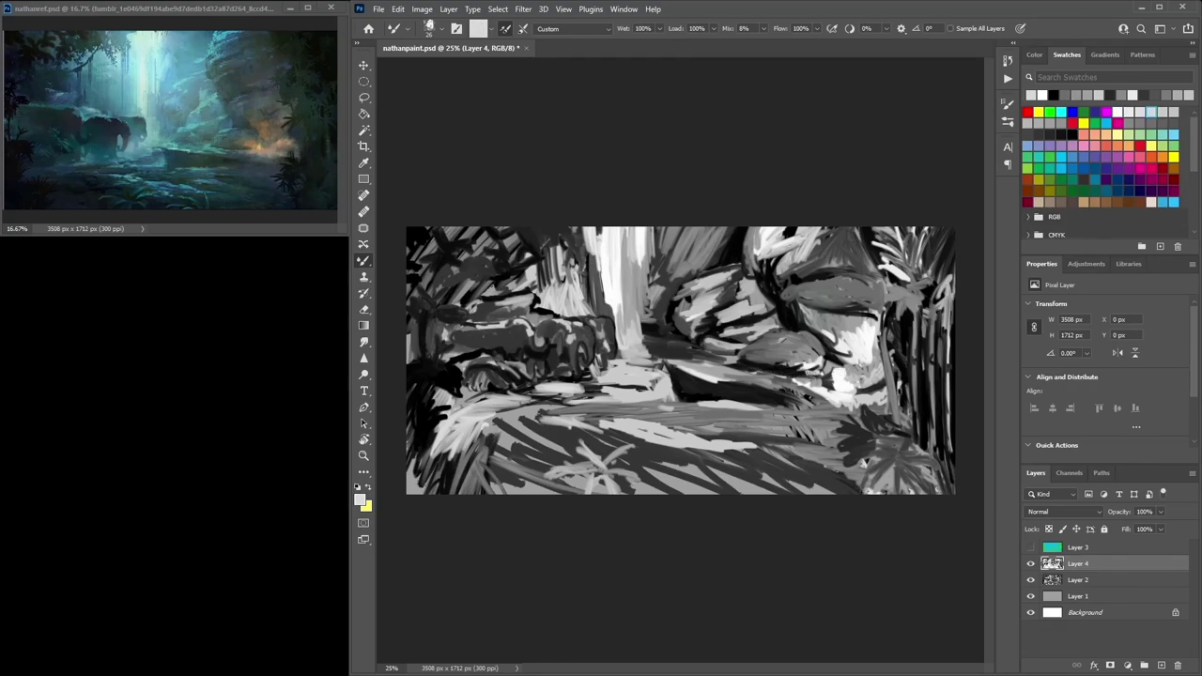
pyautogui.moveTo(819, 368)
pyautogui.mouseDown()
pyautogui.moveTo(789, 366)
pyautogui.moveTo(822, 340)
pyautogui.mouseUp()
pyautogui.click(1118, 112)
pyautogui.moveTo(873, 358)
pyautogui.mouseDown()
pyautogui.moveTo(877, 341)
pyautogui.moveTo(916, 414)
pyautogui.mouseUp()
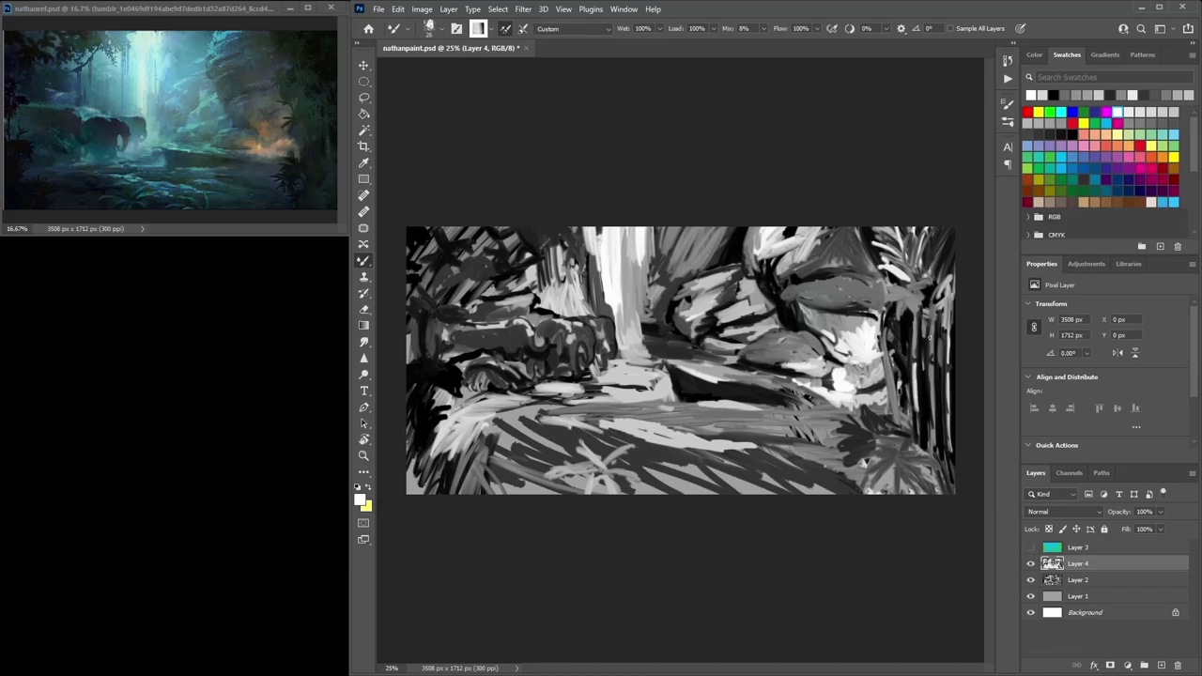
pyautogui.click(1062, 123)
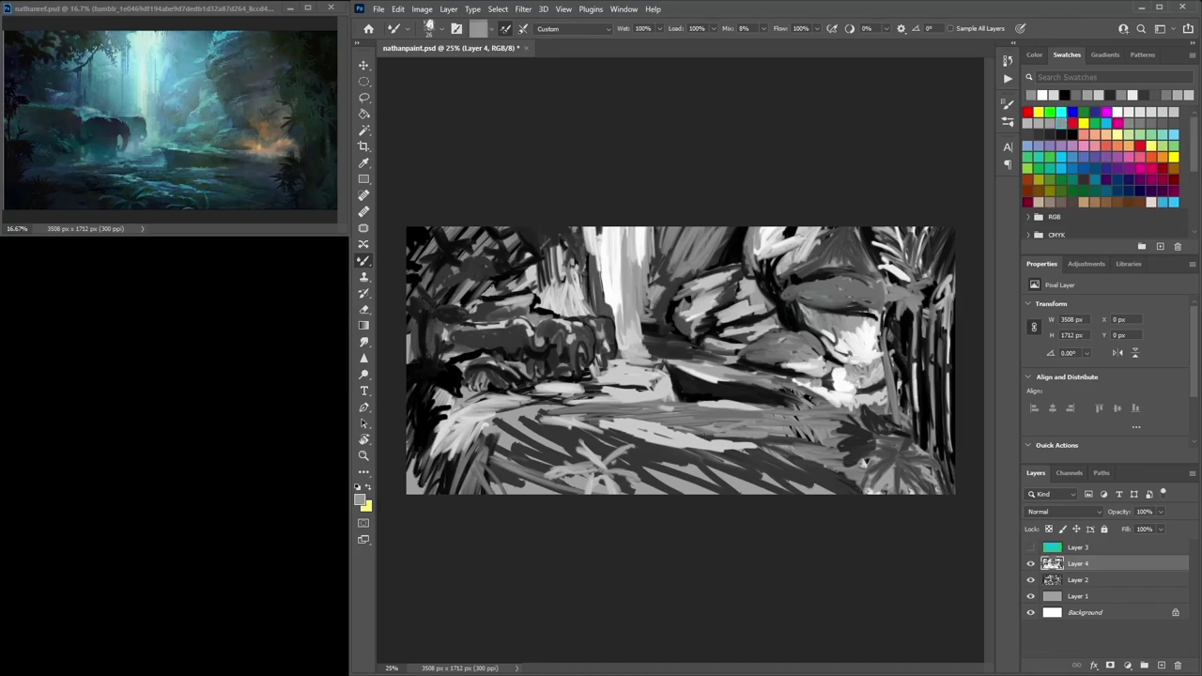
# Outline the foreground plant's upper leaves in black, lighten the leaves and shade beneath their lower edge
pyautogui.click(1072, 134)
pyautogui.moveTo(757, 448); pyautogui.dragTo(597, 423)
pyautogui.moveTo(609, 464)
pyautogui.mouseDown()
pyautogui.moveTo(560, 476)
pyautogui.moveTo(581, 452)
pyautogui.moveTo(604, 456)
pyautogui.moveTo(558, 471)
pyautogui.mouseUp()
pyautogui.click(1153, 110)
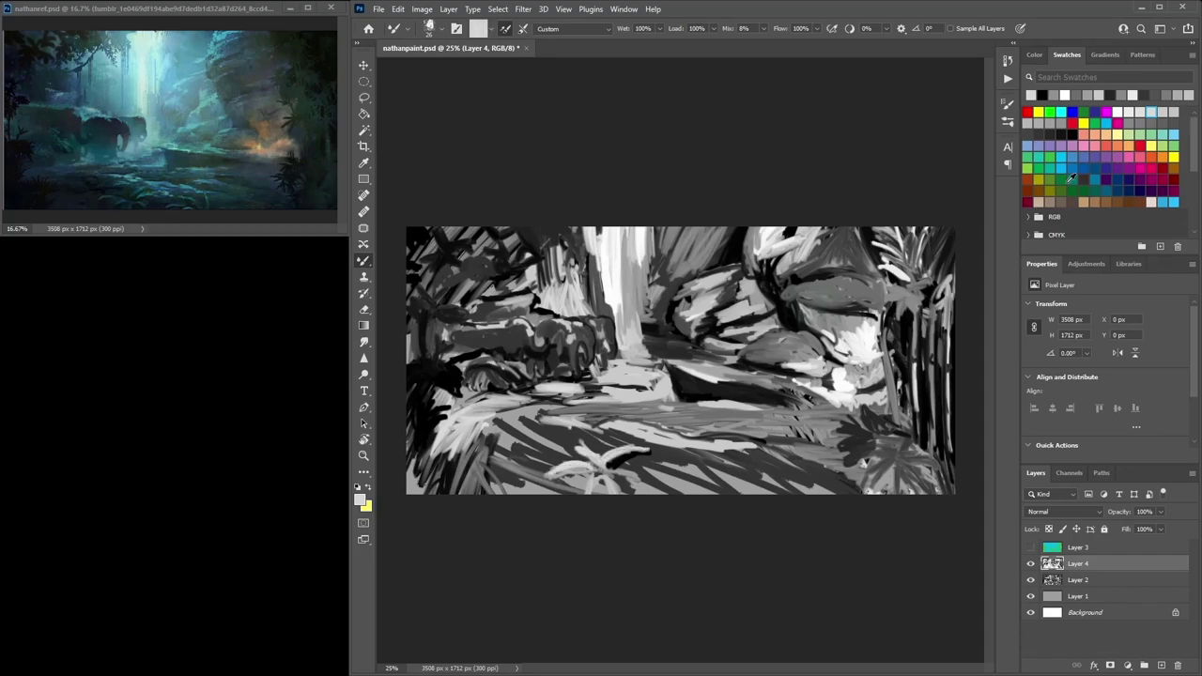
pyautogui.click(1065, 123)
pyautogui.click(1073, 134)
pyautogui.moveTo(602, 475)
pyautogui.mouseDown()
pyautogui.moveTo(575, 496)
pyautogui.moveTo(619, 486)
pyautogui.moveTo(609, 469)
pyautogui.moveTo(635, 466)
pyautogui.moveTo(612, 467)
pyautogui.moveTo(644, 487)
pyautogui.mouseUp()
# Define the foreground plant's remaining leaves with light-grey highlights and black gaps between them
pyautogui.click(1151, 108)
pyautogui.click(1073, 136)
pyautogui.moveTo(643, 481); pyautogui.dragTo(604, 463)
pyautogui.moveTo(588, 459); pyautogui.dragTo(549, 471)
pyautogui.moveTo(560, 475)
pyautogui.mouseDown()
pyautogui.moveTo(585, 468)
pyautogui.moveTo(571, 464)
pyautogui.mouseUp()
pyautogui.click(700, 459)
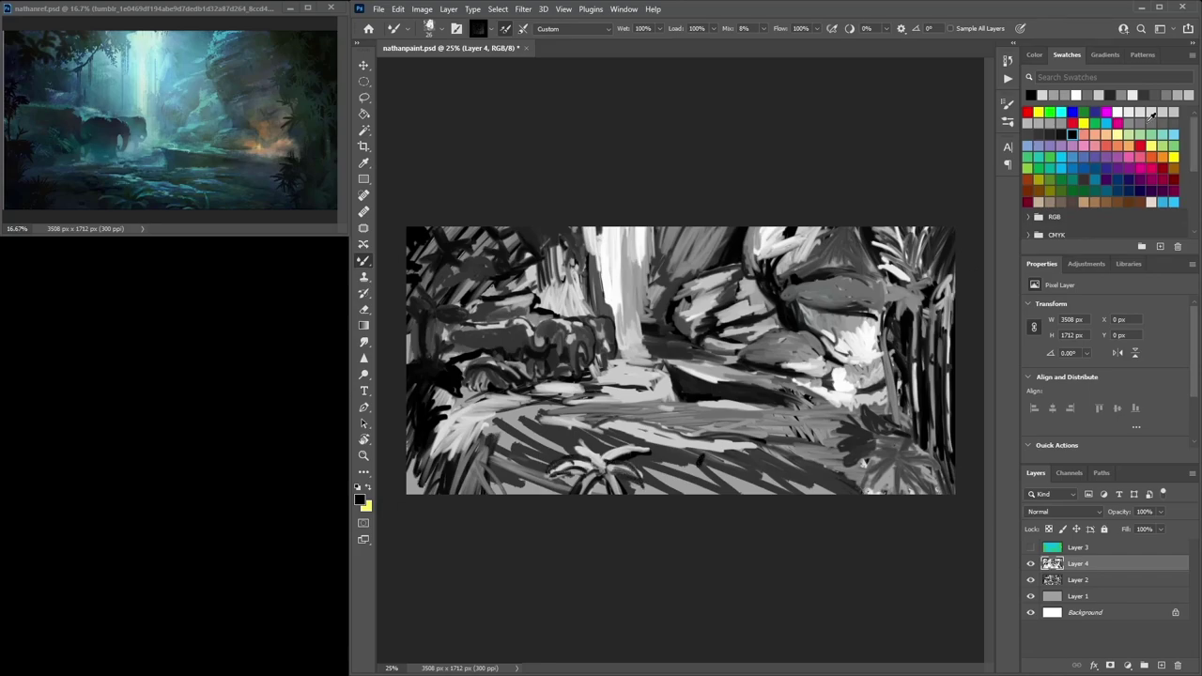
# Lay light-grey, mid-grey and black strokes across the water between the foreground plant and the lower-right foliage
pyautogui.click(1163, 112)
pyautogui.moveTo(693, 466)
pyautogui.mouseDown()
pyautogui.moveTo(791, 439)
pyautogui.moveTo(767, 430)
pyautogui.moveTo(768, 413)
pyautogui.moveTo(797, 425)
pyautogui.moveTo(770, 425)
pyautogui.moveTo(798, 413)
pyautogui.moveTo(808, 439)
pyautogui.mouseUp()
pyautogui.click(1140, 123)
pyautogui.click(1072, 134)
pyautogui.click(1061, 123)
pyautogui.moveTo(789, 438)
pyautogui.mouseDown()
pyautogui.moveTo(838, 448)
pyautogui.moveTo(811, 416)
pyautogui.moveTo(786, 414)
pyautogui.moveTo(825, 426)
pyautogui.moveTo(821, 409)
pyautogui.moveTo(795, 416)
pyautogui.mouseUp()
# Rework the water's edge by the lower-right foliage with grey and near-black strokes and sweep light grey across midstream
pyautogui.click(1050, 124)
pyautogui.click(1051, 134)
pyautogui.moveTo(836, 419)
pyautogui.mouseDown()
pyautogui.moveTo(782, 427)
pyautogui.moveTo(772, 441)
pyautogui.moveTo(851, 416)
pyautogui.mouseUp()
pyautogui.click(1163, 112)
pyautogui.moveTo(825, 418)
pyautogui.mouseDown()
pyautogui.moveTo(868, 416)
pyautogui.moveTo(789, 432)
pyautogui.moveTo(836, 447)
pyautogui.mouseUp()
pyautogui.moveTo(844, 452)
pyautogui.mouseDown()
pyautogui.moveTo(805, 459)
pyautogui.moveTo(865, 479)
pyautogui.moveTo(780, 453)
pyautogui.moveTo(772, 425)
pyautogui.moveTo(675, 425)
pyautogui.mouseUp()
# Cover the dark foreground water with sweeping light-grey strokes and break it up with dark-grey ones
pyautogui.moveTo(752, 425); pyautogui.dragTo(673, 441)
pyautogui.moveTo(757, 457); pyautogui.dragTo(721, 464)
pyautogui.moveTo(758, 481); pyautogui.dragTo(667, 490)
pyautogui.moveTo(744, 475); pyautogui.dragTo(686, 486)
pyautogui.click(1058, 133)
pyautogui.moveTo(742, 492); pyautogui.dragTo(660, 466)
pyautogui.moveTo(720, 483); pyautogui.dragTo(663, 467)
# Blend the foreground water with long mid-grey strokes extending across to the bank behind the foreground plant
pyautogui.click(1053, 123)
pyautogui.moveTo(731, 493); pyautogui.dragTo(683, 489)
pyautogui.moveTo(755, 490)
pyautogui.mouseDown()
pyautogui.moveTo(688, 481)
pyautogui.moveTo(687, 466)
pyautogui.mouseUp()
pyautogui.moveTo(790, 491)
pyautogui.mouseDown()
pyautogui.moveTo(745, 484)
pyautogui.moveTo(706, 464)
pyautogui.mouseUp()
pyautogui.moveTo(803, 479); pyautogui.dragTo(673, 441)
pyautogui.moveTo(712, 457)
pyautogui.mouseDown()
pyautogui.moveTo(523, 434)
pyautogui.moveTo(492, 409)
pyautogui.mouseUp()
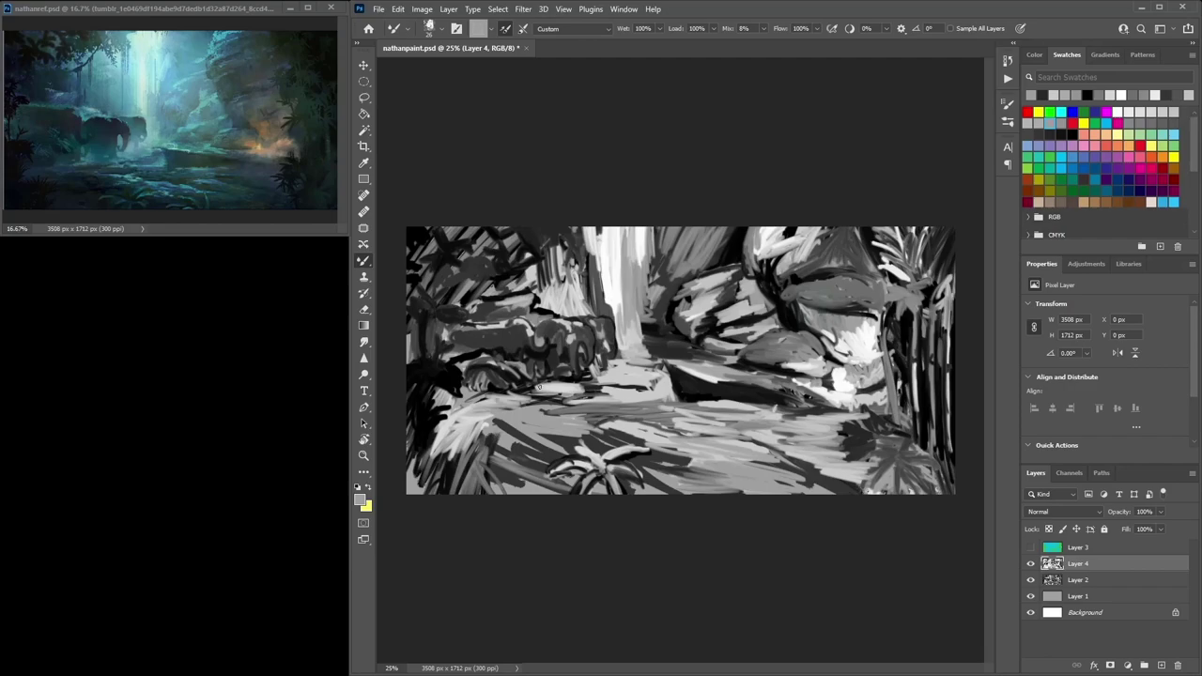
# Darken the front elephant's head and body with dark-grey and near-black strokes
pyautogui.click(1039, 134)
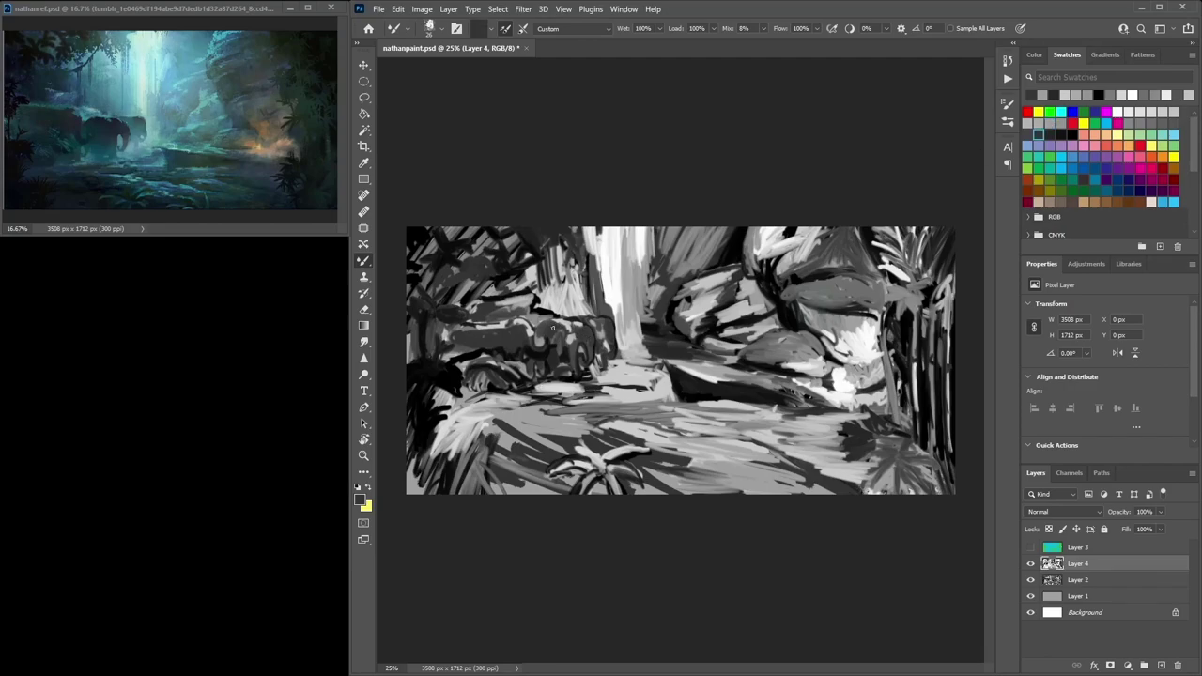
pyautogui.click(1050, 134)
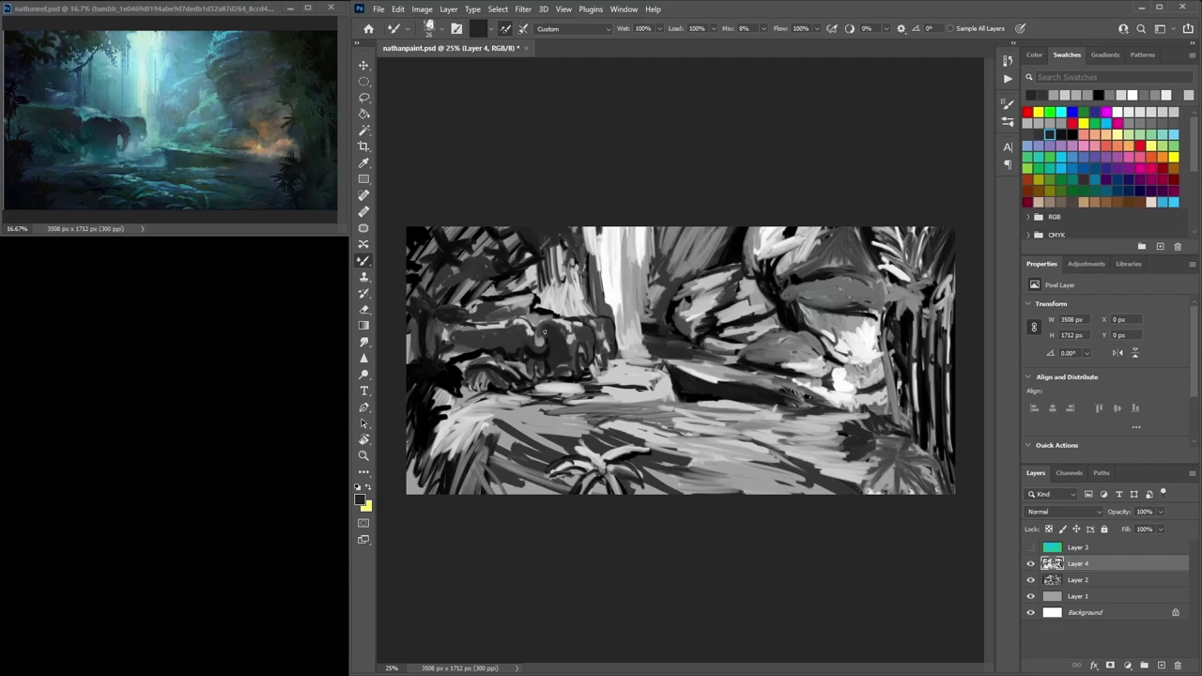
pyautogui.moveTo(564, 341)
pyautogui.mouseDown()
pyautogui.moveTo(574, 368)
pyautogui.moveTo(607, 303)
pyautogui.mouseUp()
pyautogui.click(1062, 134)
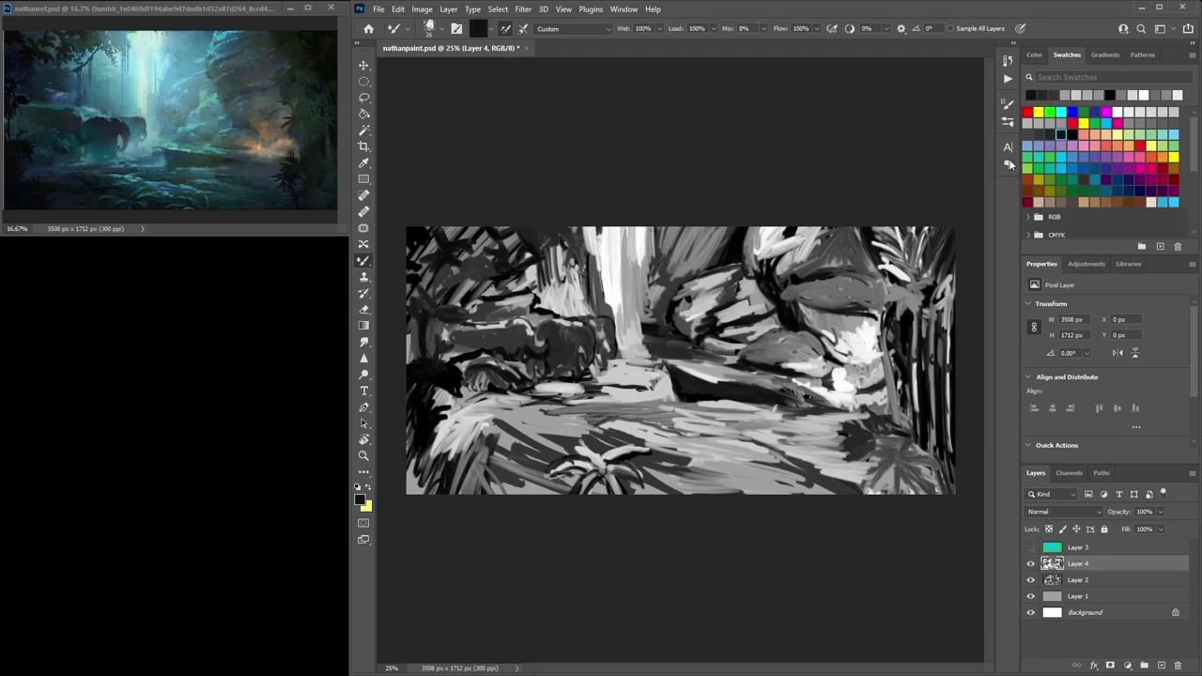
pyautogui.moveTo(562, 342)
pyautogui.mouseDown()
pyautogui.moveTo(578, 334)
pyautogui.moveTo(591, 361)
pyautogui.mouseUp()
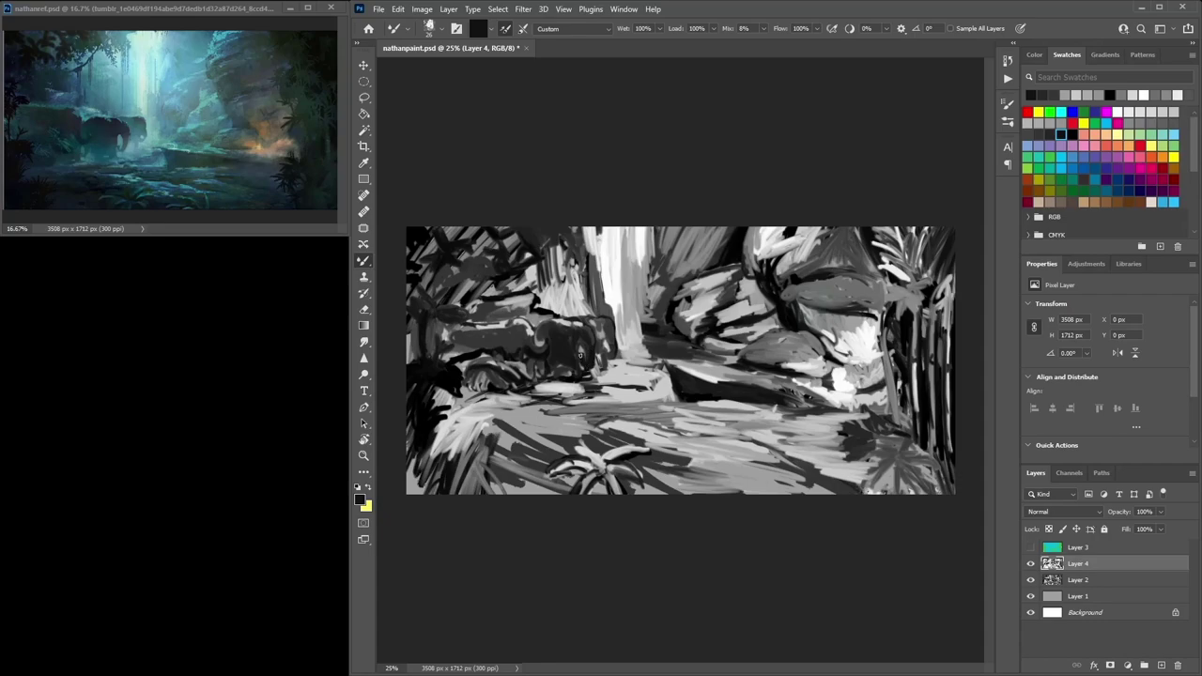
# Shade the front elephant's flank and rear edge with small mid-grey and near-black strokes
pyautogui.click(1051, 123)
pyautogui.moveTo(582, 346); pyautogui.dragTo(591, 350)
pyautogui.click(1063, 133)
pyautogui.click(1039, 133)
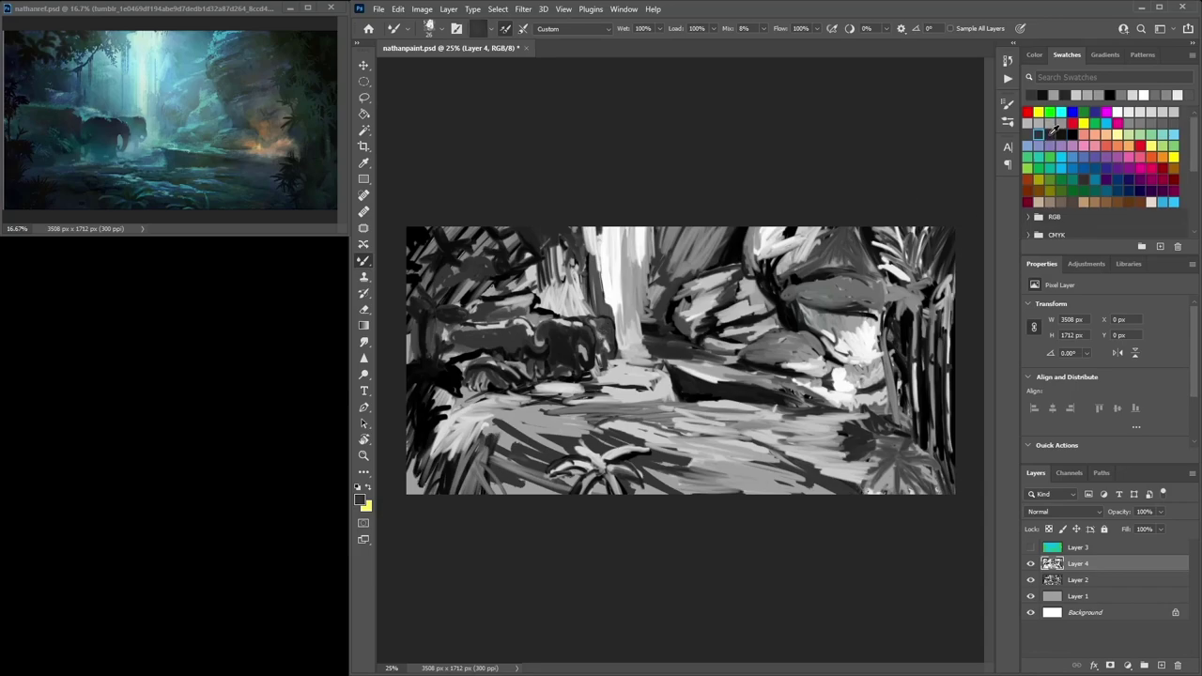
pyautogui.click(1062, 132)
pyautogui.moveTo(603, 334); pyautogui.dragTo(595, 324)
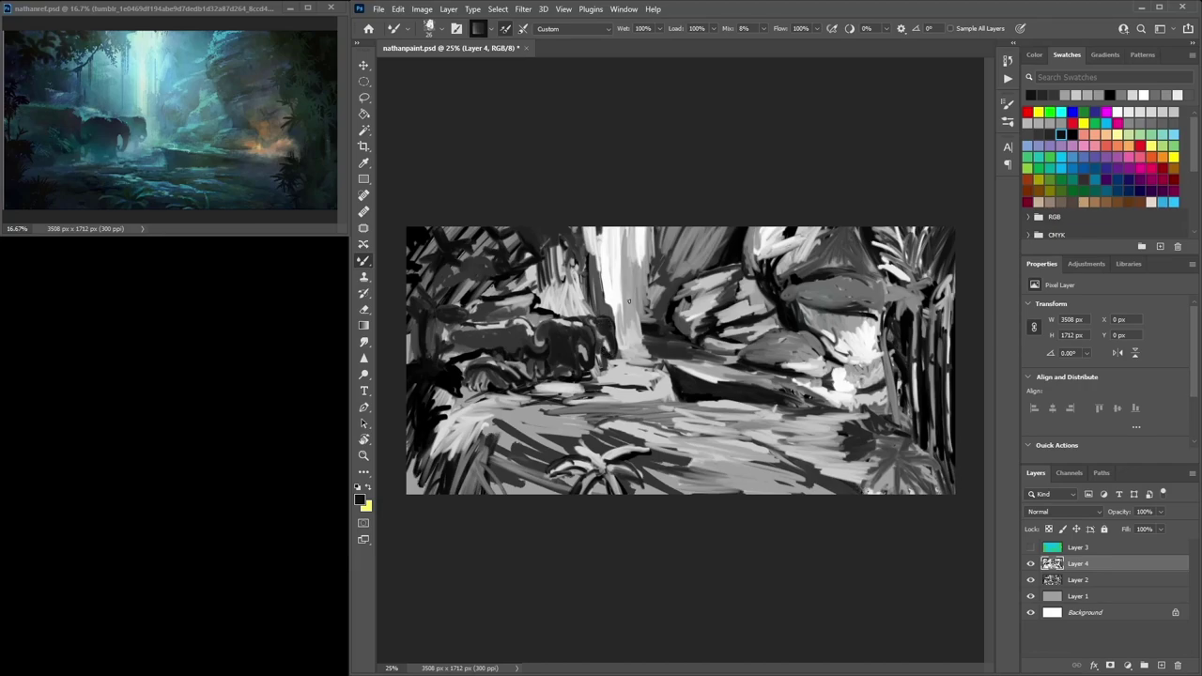
# Touch up the top edge of the elephants' backs with light-grey, mid-grey and black strokes
pyautogui.click(1154, 111)
pyautogui.moveTo(594, 319); pyautogui.dragTo(585, 323)
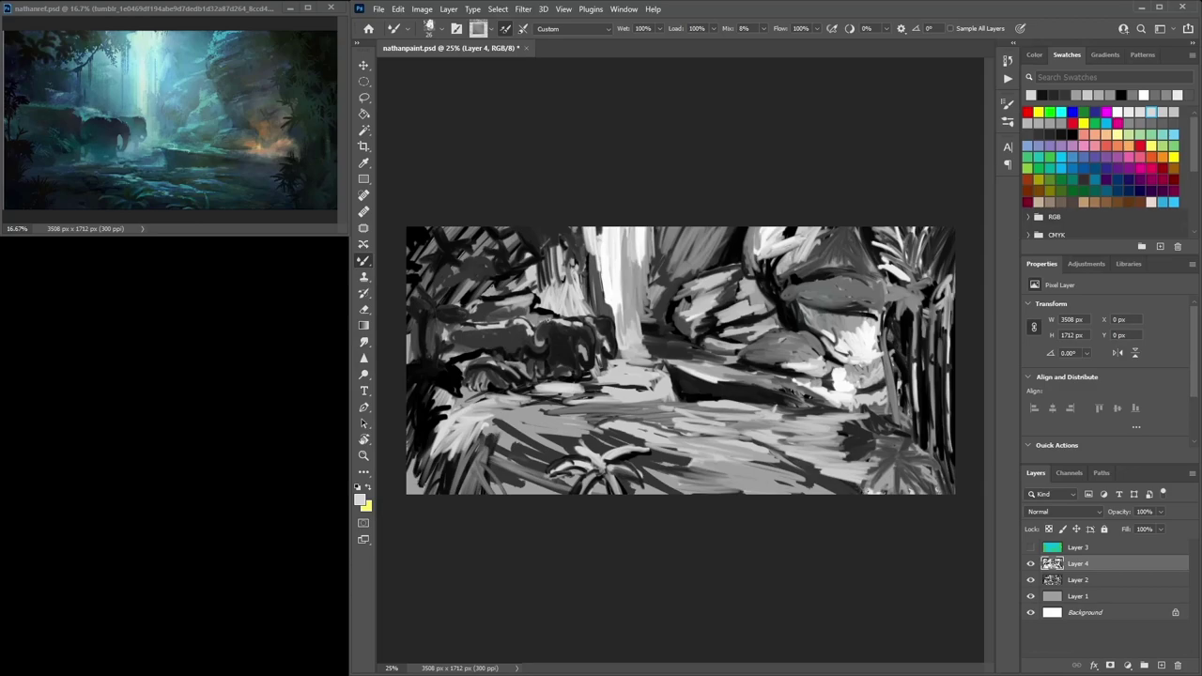
pyautogui.click(1051, 124)
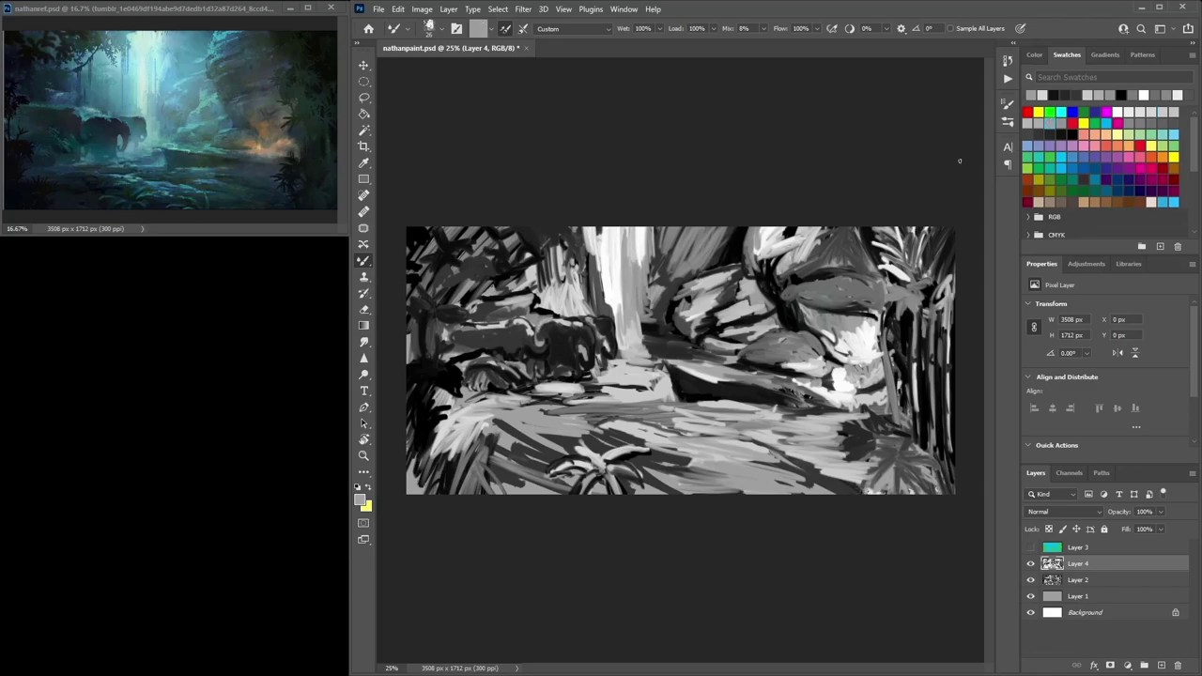
pyautogui.moveTo(547, 316); pyautogui.dragTo(546, 320)
pyautogui.click(1175, 111)
pyautogui.click(1073, 134)
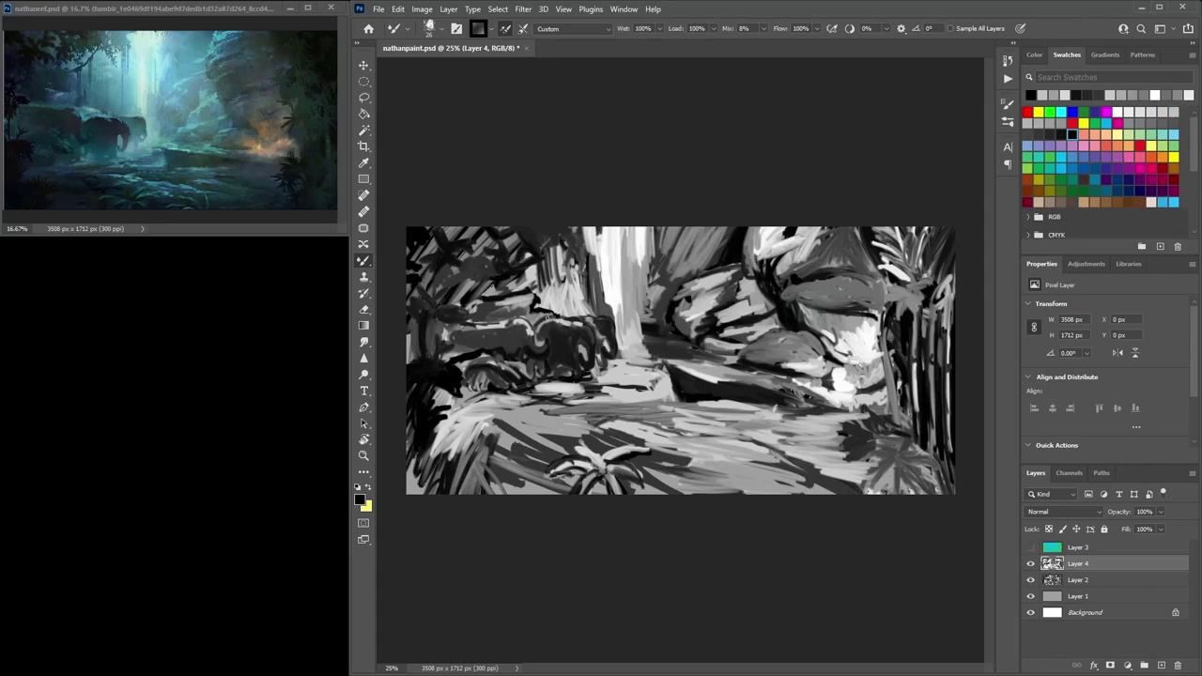
# Deepen the body of the elephant farther from the waterfall with near-black strokes
pyautogui.click(1139, 111)
pyautogui.click(1039, 133)
pyautogui.click(1061, 133)
pyautogui.moveTo(506, 349)
pyautogui.mouseDown()
pyautogui.moveTo(504, 331)
pyautogui.moveTo(466, 336)
pyautogui.moveTo(490, 332)
pyautogui.mouseUp()
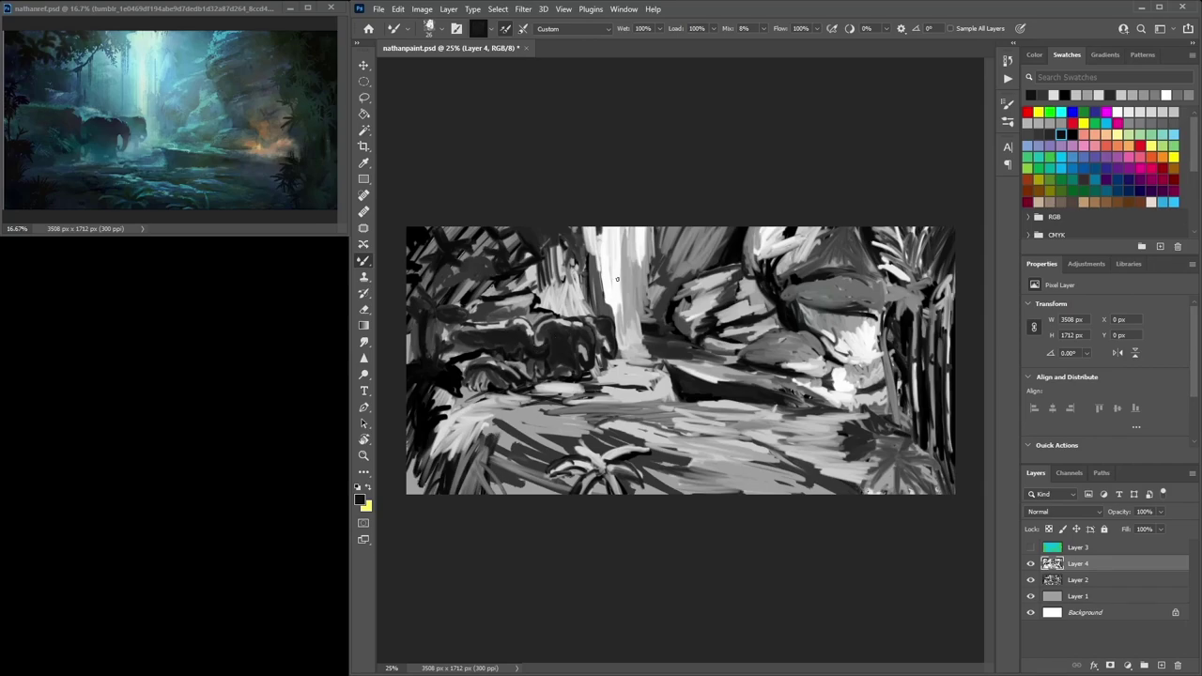
# Repaint the cliff behind the elephants with vertical mid-grey strokes, covering the part near the foliage in dark grey
pyautogui.keyDown('alt'); pyautogui.click(619, 250); pyautogui.keyUp('alt')
pyautogui.moveTo(620, 275)
pyautogui.mouseDown()
pyautogui.moveTo(621, 233)
pyautogui.moveTo(621, 288)
pyautogui.moveTo(583, 310)
pyautogui.moveTo(564, 282)
pyautogui.moveTo(475, 293)
pyautogui.mouseUp()
pyautogui.click(1054, 126)
pyautogui.click(1061, 123)
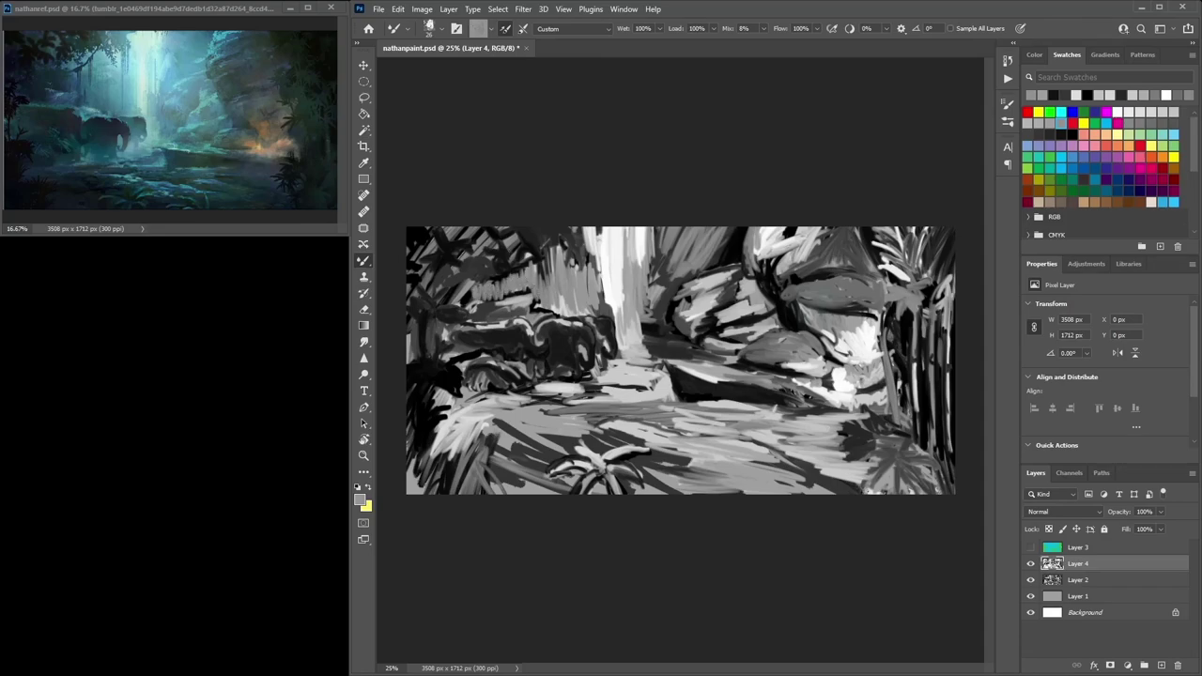
pyautogui.click(1049, 122)
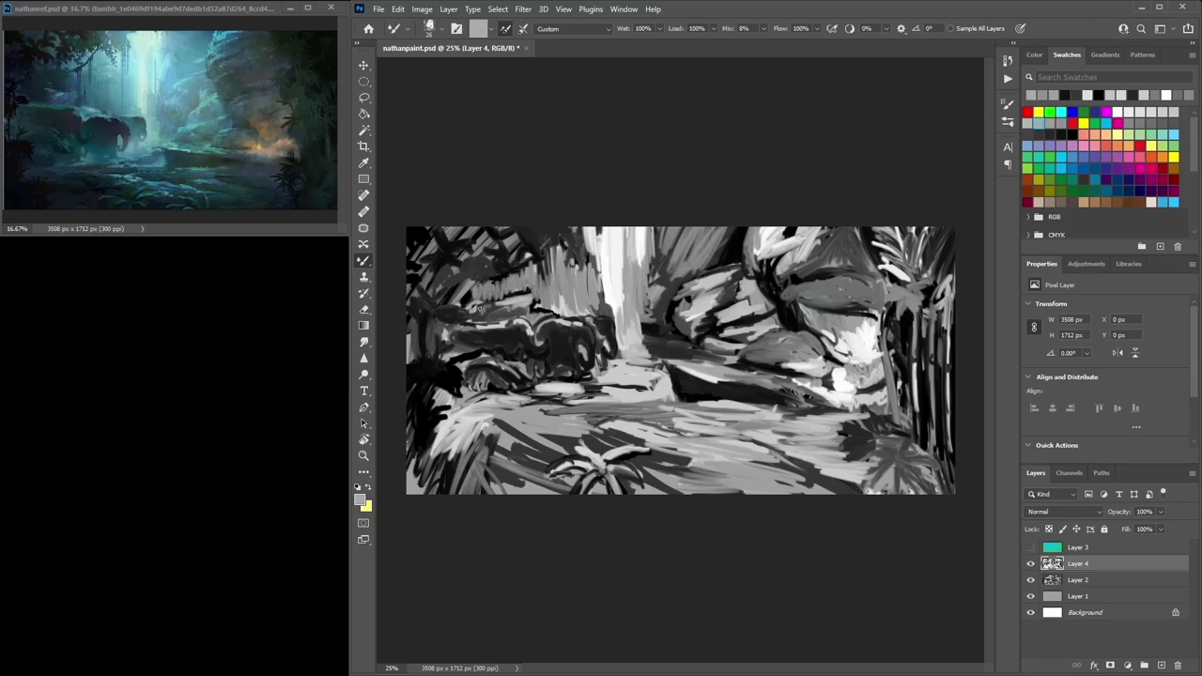
pyautogui.click(1051, 135)
pyautogui.moveTo(487, 295)
pyautogui.mouseDown()
pyautogui.moveTo(454, 298)
pyautogui.moveTo(516, 285)
pyautogui.moveTo(504, 274)
pyautogui.moveTo(449, 277)
pyautogui.moveTo(462, 266)
pyautogui.moveTo(433, 293)
pyautogui.moveTo(455, 272)
pyautogui.moveTo(503, 281)
pyautogui.mouseUp()
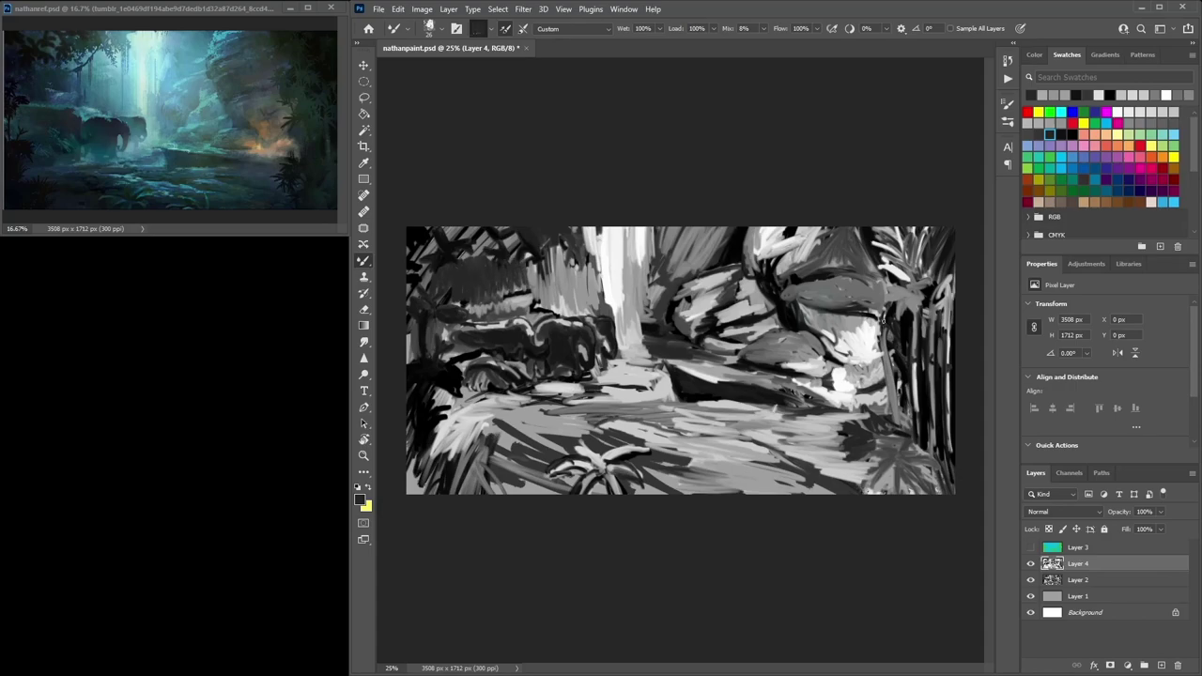
# Paint dark palm fronds over the edge of the right-hand trees and a grey trunk beneath them
pyautogui.moveTo(881, 343)
pyautogui.mouseDown()
pyautogui.moveTo(870, 345)
pyautogui.moveTo(907, 326)
pyautogui.moveTo(861, 353)
pyautogui.moveTo(889, 342)
pyautogui.moveTo(877, 363)
pyautogui.moveTo(904, 299)
pyautogui.moveTo(886, 304)
pyautogui.moveTo(893, 287)
pyautogui.moveTo(898, 317)
pyautogui.mouseUp()
pyautogui.click(1073, 135)
pyautogui.click(1150, 121)
pyautogui.moveTo(906, 296)
pyautogui.mouseDown()
pyautogui.moveTo(887, 304)
pyautogui.moveTo(883, 290)
pyautogui.moveTo(903, 327)
pyautogui.moveTo(910, 307)
pyautogui.moveTo(898, 404)
pyautogui.mouseUp()
# Fill the bank below the palm fronds with mid-grey strokes and shade it with black and dark-grey leaves
pyautogui.click(1071, 132)
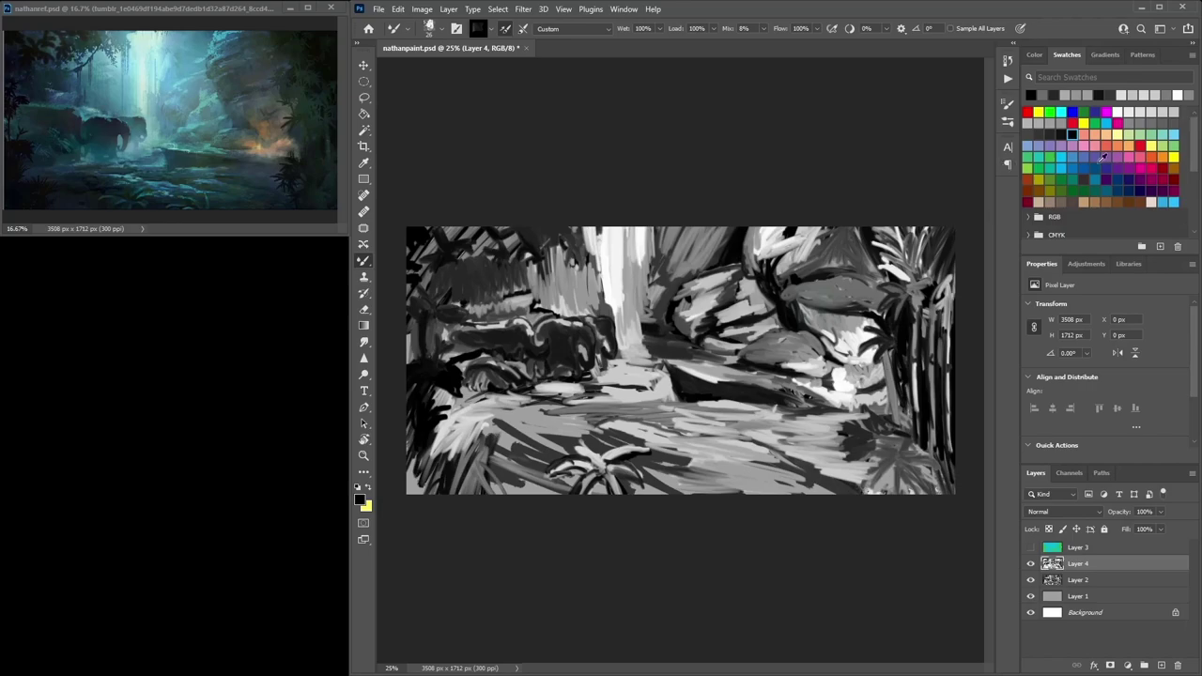
pyautogui.click(1049, 120)
pyautogui.moveTo(883, 349); pyautogui.dragTo(904, 419)
pyautogui.moveTo(891, 376)
pyautogui.mouseDown()
pyautogui.moveTo(883, 419)
pyautogui.moveTo(874, 399)
pyautogui.mouseUp()
pyautogui.click(1071, 134)
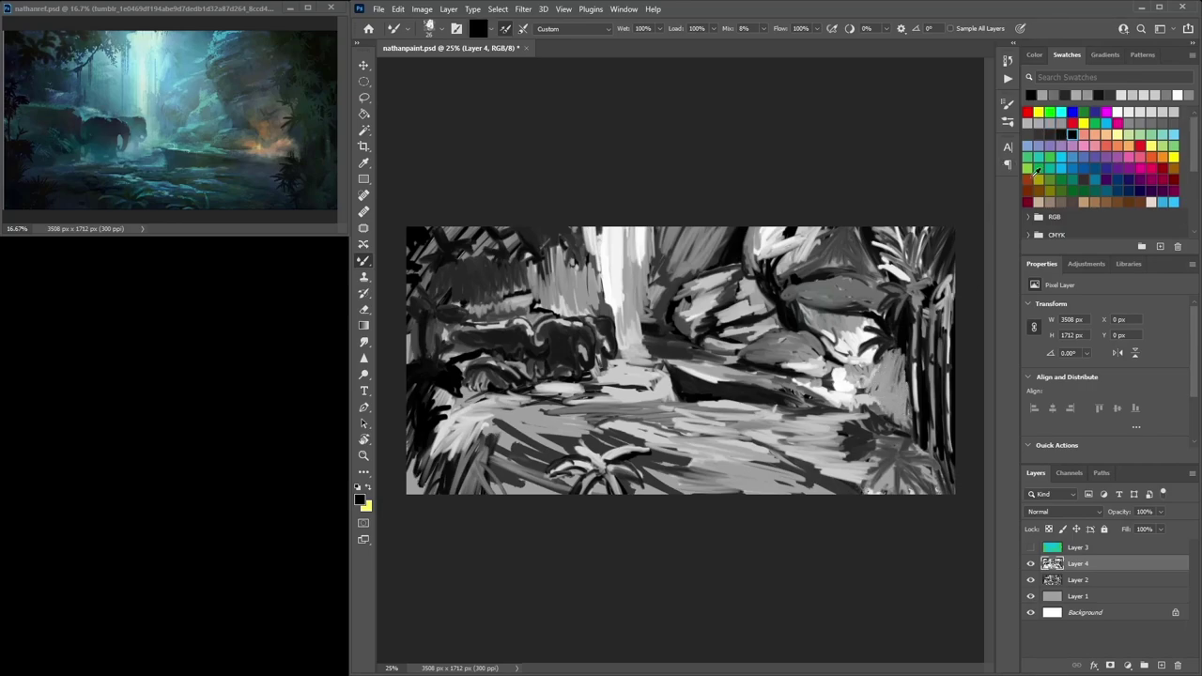
pyautogui.moveTo(896, 357); pyautogui.dragTo(877, 370)
pyautogui.click(1039, 134)
pyautogui.moveTo(899, 354)
pyautogui.mouseDown()
pyautogui.moveTo(888, 367)
pyautogui.moveTo(900, 385)
pyautogui.moveTo(903, 369)
pyautogui.moveTo(905, 421)
pyautogui.mouseUp()
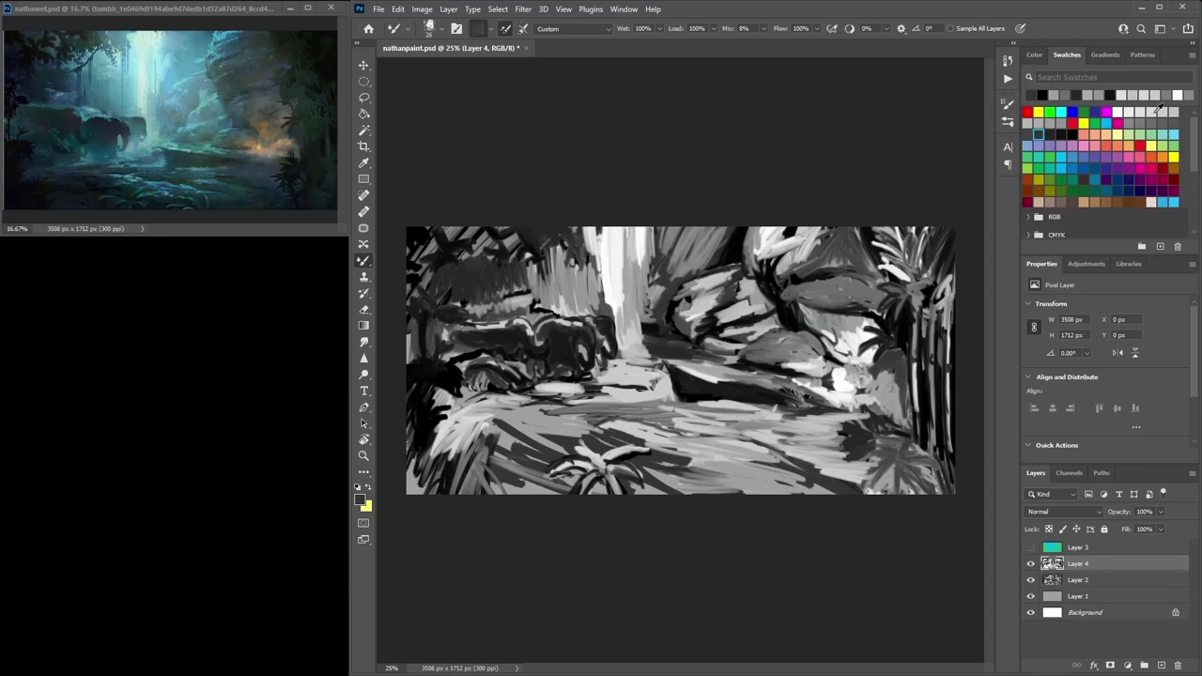
# Brighten the light patch between the right-hand rocks and the palm with light-grey strokes, and choose white
pyautogui.click(1163, 111)
pyautogui.moveTo(869, 371)
pyautogui.mouseDown()
pyautogui.moveTo(861, 400)
pyautogui.moveTo(832, 380)
pyautogui.mouseUp()
pyautogui.click(1118, 111)
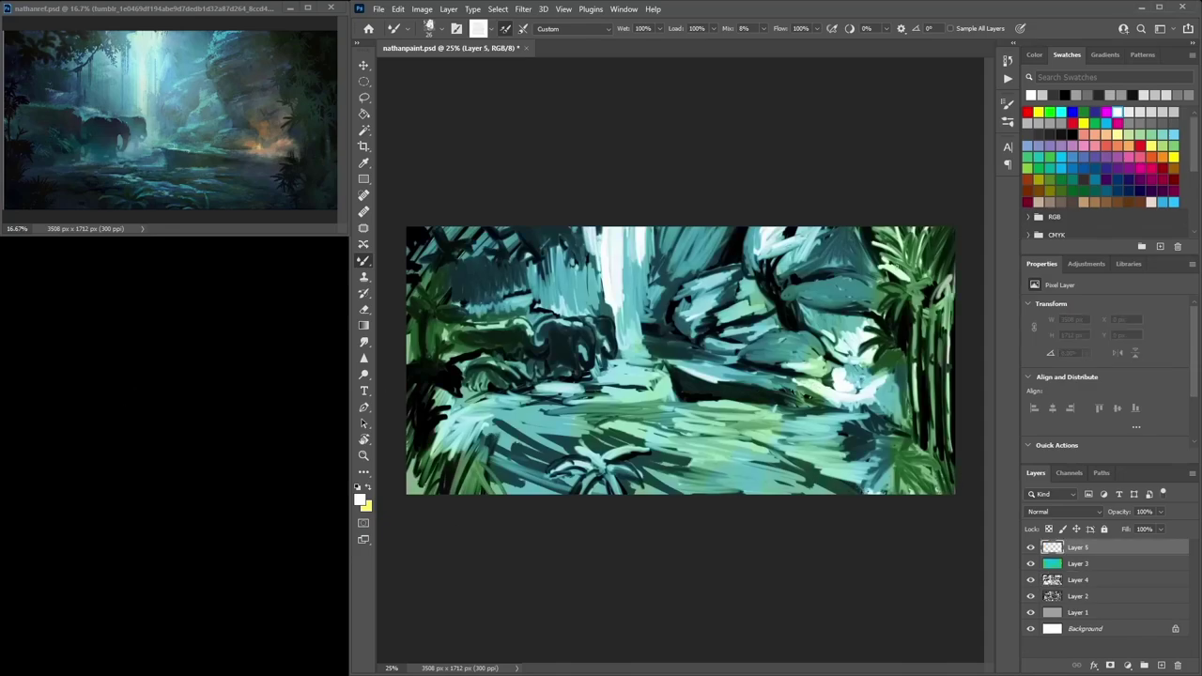
# Pick a muted cyan foreground colour and stroke it down the waterfall on the new top layer
pyautogui.keyDown('alt'); pyautogui.click(620, 275); pyautogui.keyUp('alt')
pyautogui.moveTo(618, 224); pyautogui.dragTo(621, 281)
pyautogui.keyDown('alt'); pyautogui.click(620, 252); pyautogui.keyUp('alt')
pyautogui.click(362, 500)
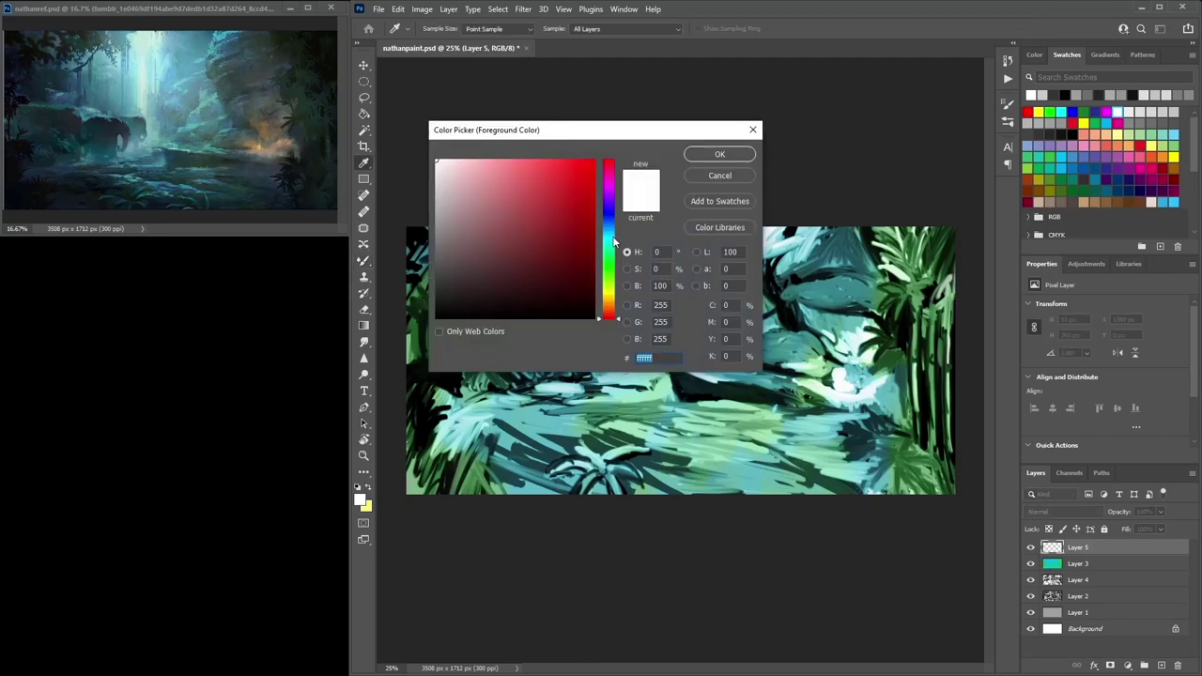
pyautogui.click(609, 236)
pyautogui.click(483, 222)
pyautogui.moveTo(483, 223); pyautogui.dragTo(484, 228)
pyautogui.click(716, 157)
pyautogui.moveTo(630, 227); pyautogui.dragTo(620, 289)
# Choose a paler foreground tone and pull a long vertical stroke down the middle of the waterfall
pyautogui.click(363, 505)
pyautogui.click(457, 198)
pyautogui.click(728, 160)
pyautogui.moveTo(621, 228); pyautogui.dragTo(620, 298)
# Streak the upper waterfall with vertical white strokes across its full width
pyautogui.click(1119, 112)
pyautogui.moveTo(616, 227)
pyautogui.mouseDown()
pyautogui.moveTo(621, 302)
pyautogui.moveTo(623, 269)
pyautogui.mouseUp()
pyautogui.moveTo(635, 246)
pyautogui.mouseDown()
pyautogui.moveTo(635, 299)
pyautogui.moveTo(631, 278)
pyautogui.mouseUp()
pyautogui.moveTo(617, 267); pyautogui.dragTo(617, 301)
pyautogui.moveTo(613, 235); pyautogui.dragTo(612, 285)
pyautogui.moveTo(603, 222); pyautogui.dragTo(598, 273)
pyautogui.moveTo(591, 226); pyautogui.dragTo(589, 275)
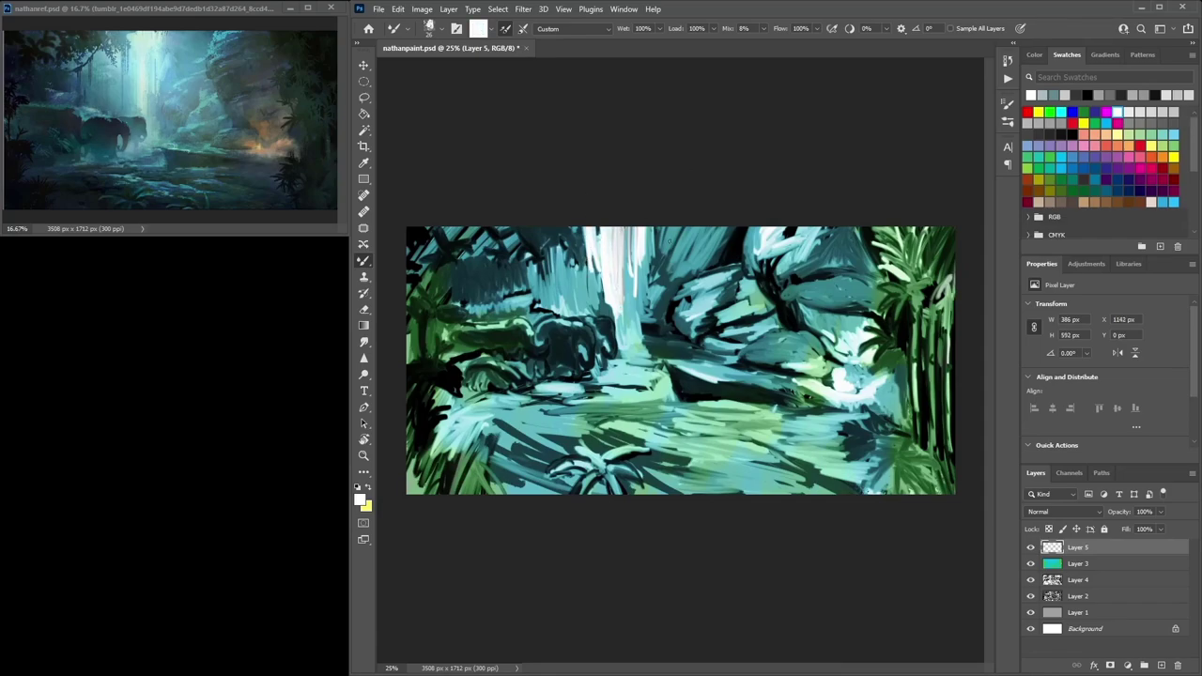
# Sample cliff tones and brush diagonal strokes over the cliff face to the right of the waterfall
pyautogui.keyDown('alt'); pyautogui.click(730, 241); pyautogui.keyUp('alt')
pyautogui.moveTo(729, 229); pyautogui.dragTo(713, 257)
pyautogui.moveTo(726, 228)
pyautogui.mouseDown()
pyautogui.moveTo(716, 257)
pyautogui.moveTo(714, 242)
pyautogui.moveTo(704, 257)
pyautogui.mouseUp()
pyautogui.keyDown('alt'); pyautogui.click(722, 239); pyautogui.keyUp('alt')
pyautogui.keyDown('alt'); pyautogui.click(804, 255); pyautogui.keyUp('alt')
pyautogui.keyDown('alt'); pyautogui.click(839, 248); pyautogui.keyUp('alt')
pyautogui.moveTo(716, 227); pyautogui.dragTo(701, 258)
# Set the foreground colour to dark teal #2b626d and cover the cliff right of the waterfall with it
pyautogui.click(364, 502)
pyautogui.click(824, 284)
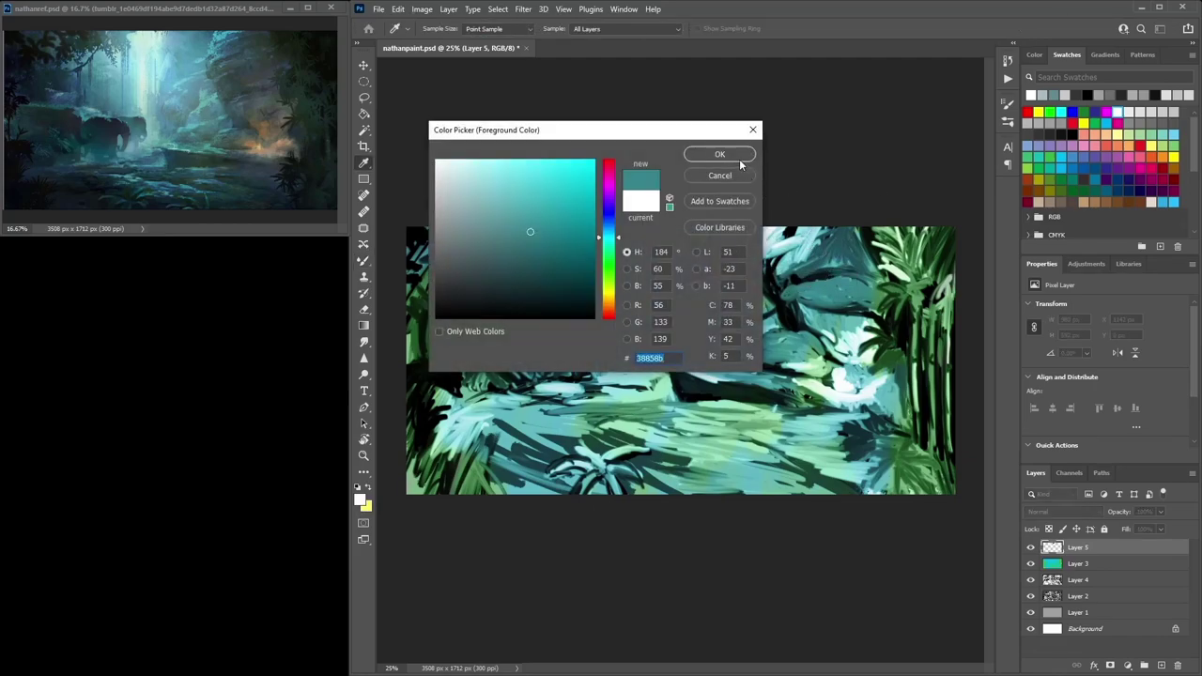
pyautogui.click(830, 242)
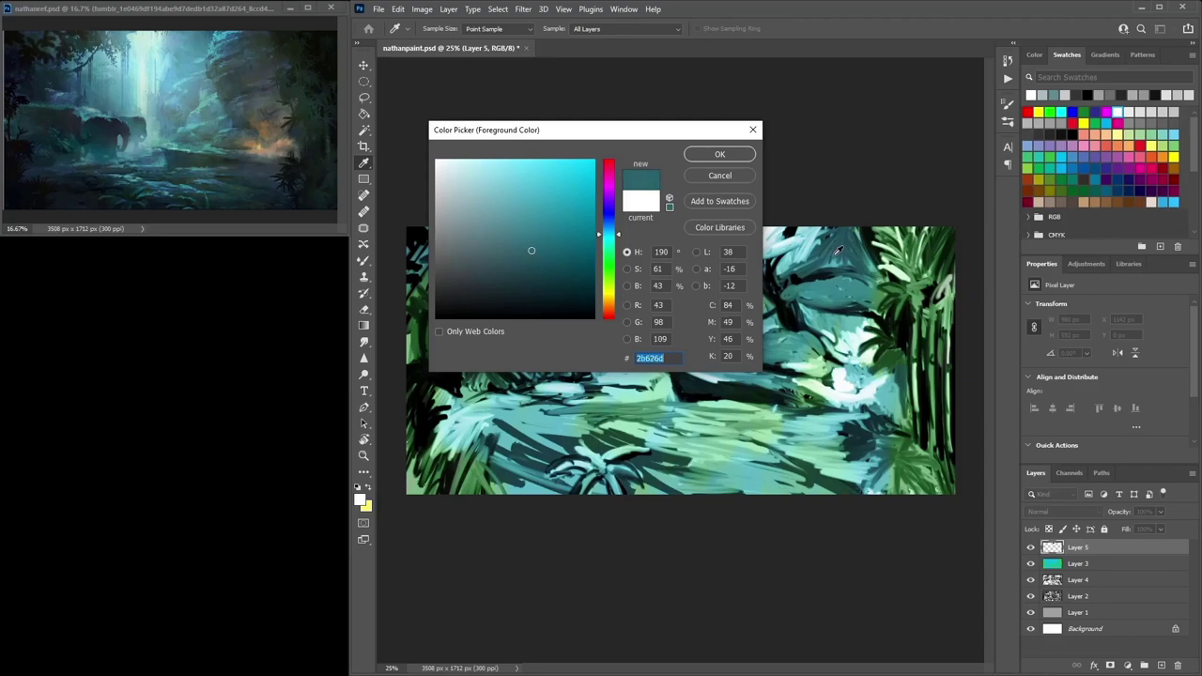
pyautogui.click(731, 160)
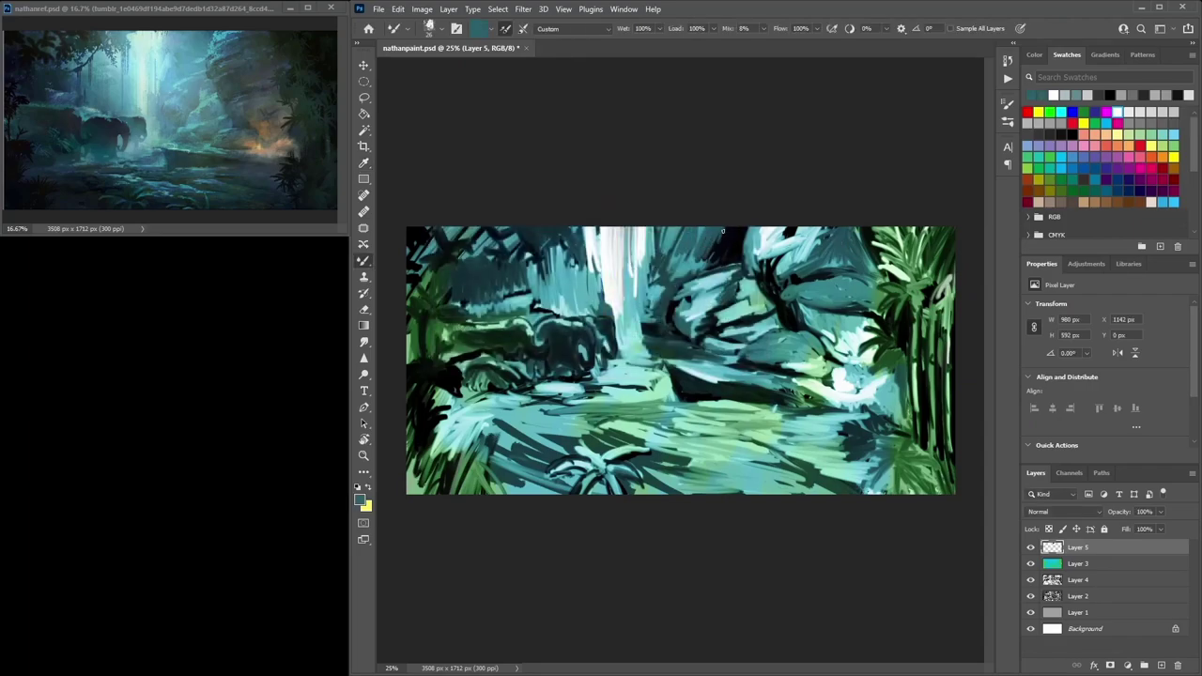
pyautogui.moveTo(699, 243); pyautogui.dragTo(682, 259)
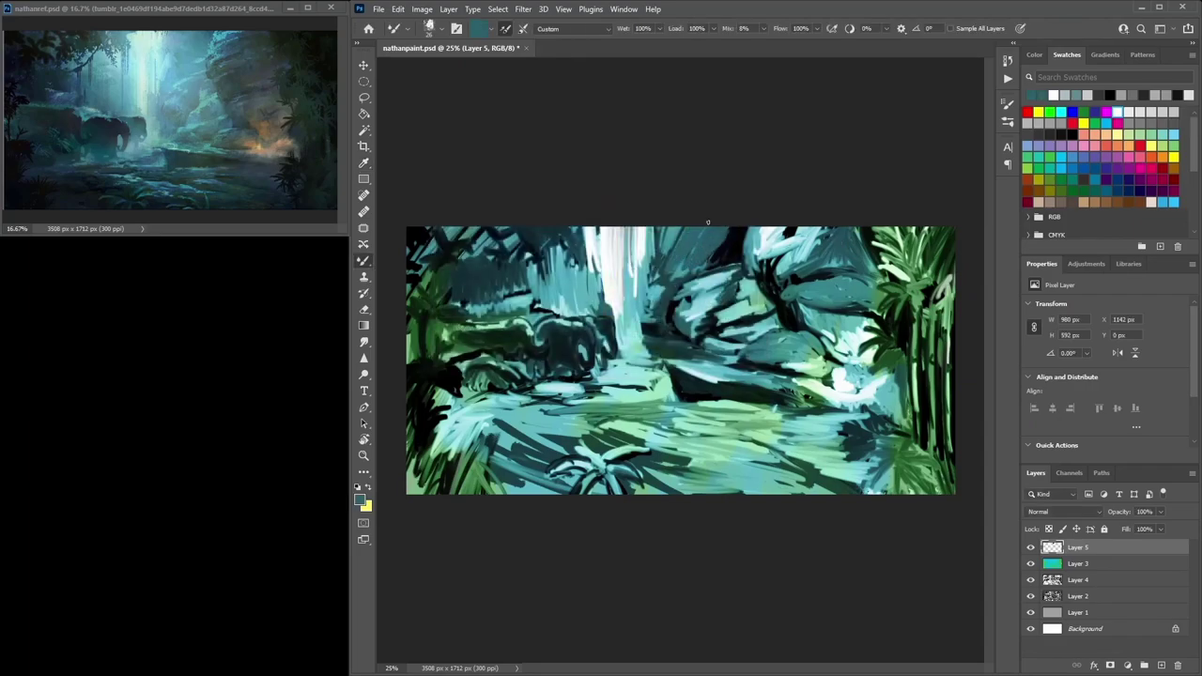
# Set the foreground colour to teal #50a098 for the pale rock face beside the palm
pyautogui.click(360, 500)
pyautogui.click(852, 321)
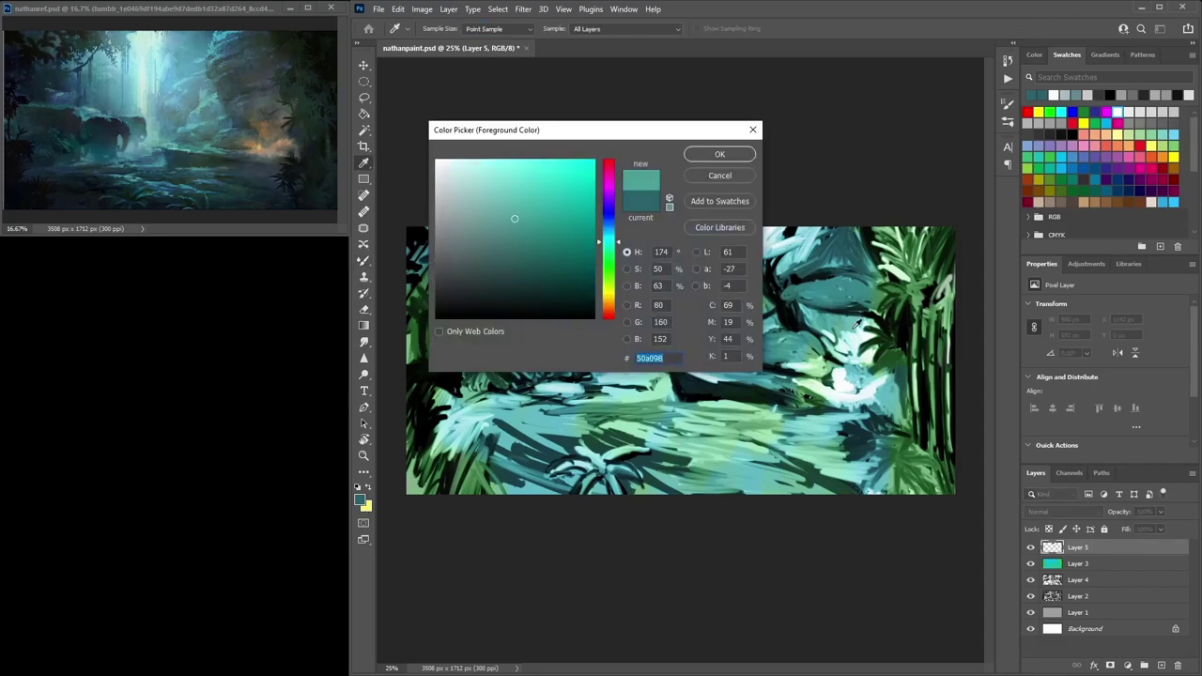
pyautogui.click(719, 155)
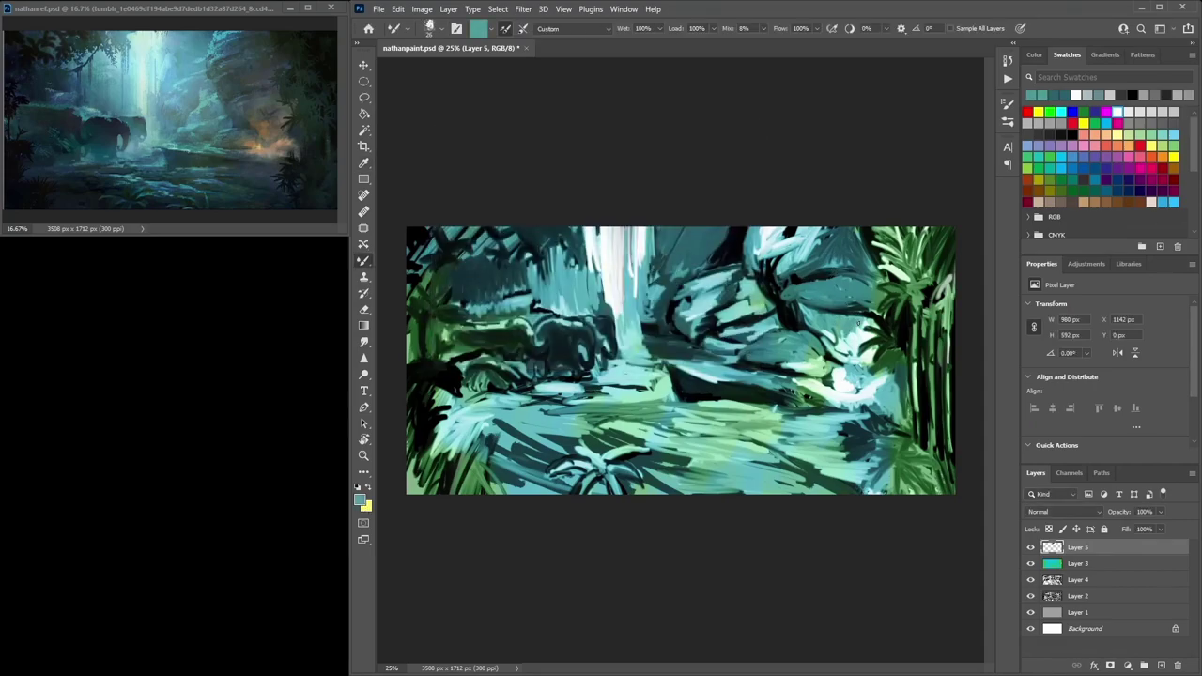
# Lay firelight over the bright rocks beside the palm with a coral dab and pale yellow-orange strokes
pyautogui.click(1110, 143)
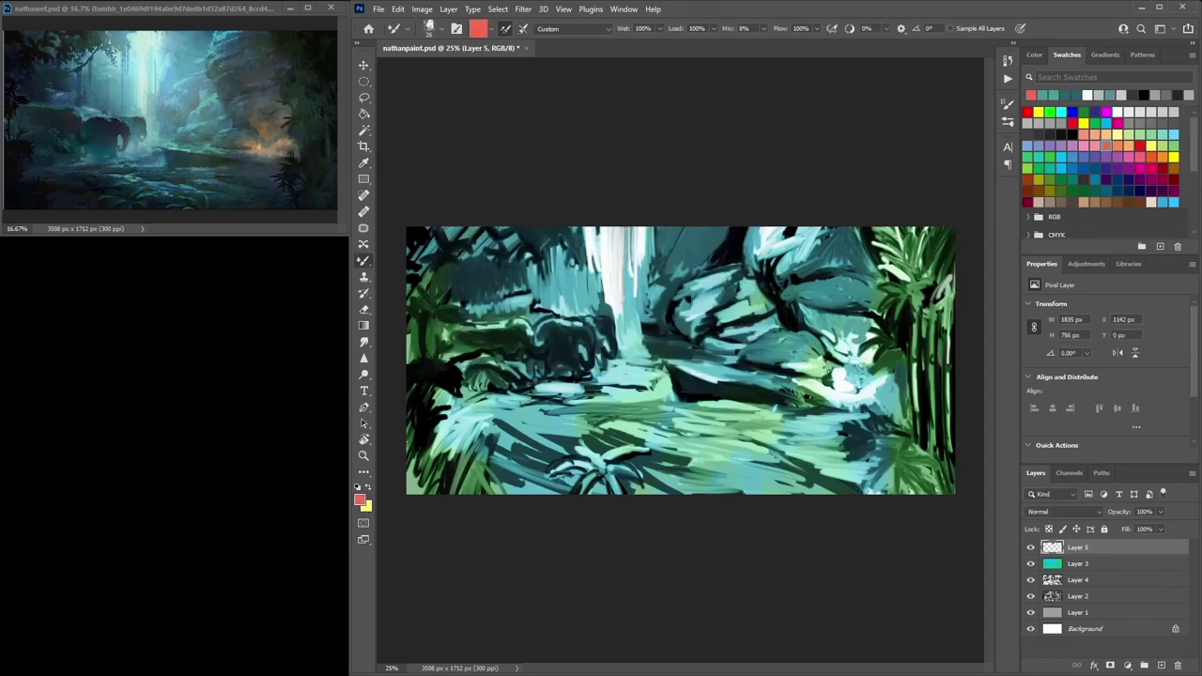
pyautogui.click(837, 376)
pyautogui.click(1118, 135)
pyautogui.moveTo(833, 370)
pyautogui.mouseDown()
pyautogui.moveTo(869, 332)
pyautogui.moveTo(847, 346)
pyautogui.moveTo(823, 336)
pyautogui.moveTo(821, 360)
pyautogui.moveTo(799, 362)
pyautogui.mouseUp()
# Sample the yellow-orange firelight colour and extend it into the white patch below the glowing rock
pyautogui.click(362, 502)
pyautogui.click(844, 366)
pyautogui.press('Return')
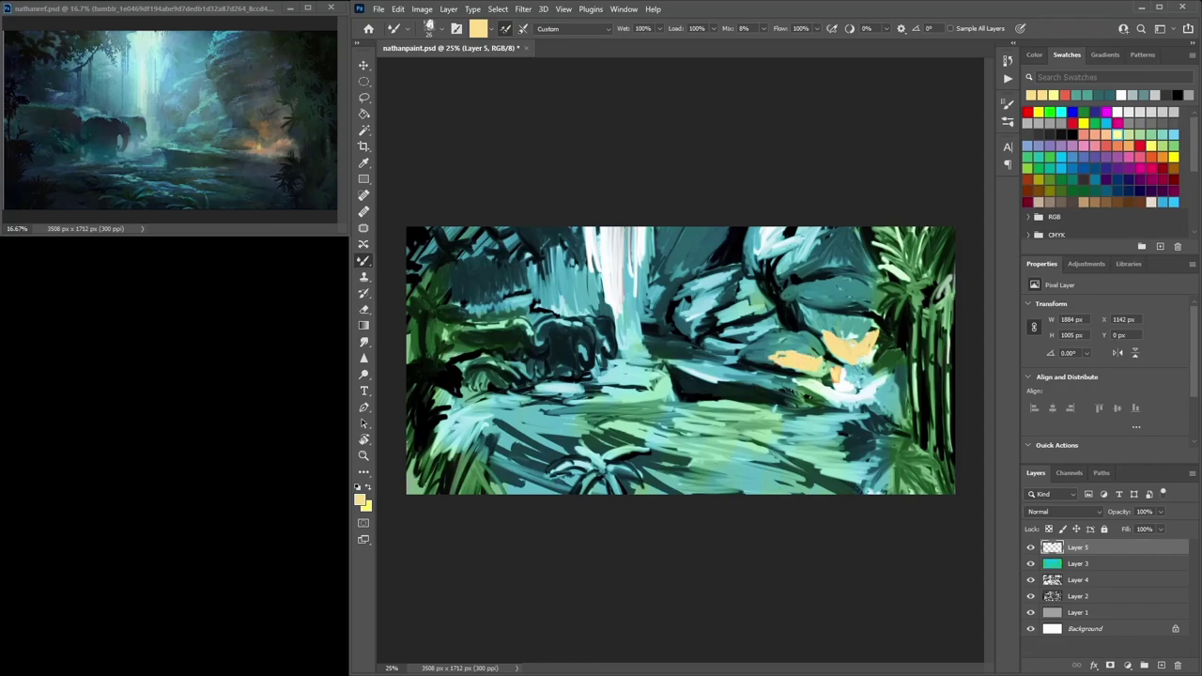
pyautogui.moveTo(853, 379)
pyautogui.mouseDown()
pyautogui.moveTo(874, 367)
pyautogui.moveTo(871, 377)
pyautogui.mouseUp()
# Switch to the Brush tool, mix an orange on the colour wheel and dab it into the centre of the firelight
pyautogui.click(1034, 55)
pyautogui.hotkey('shift', 'b')
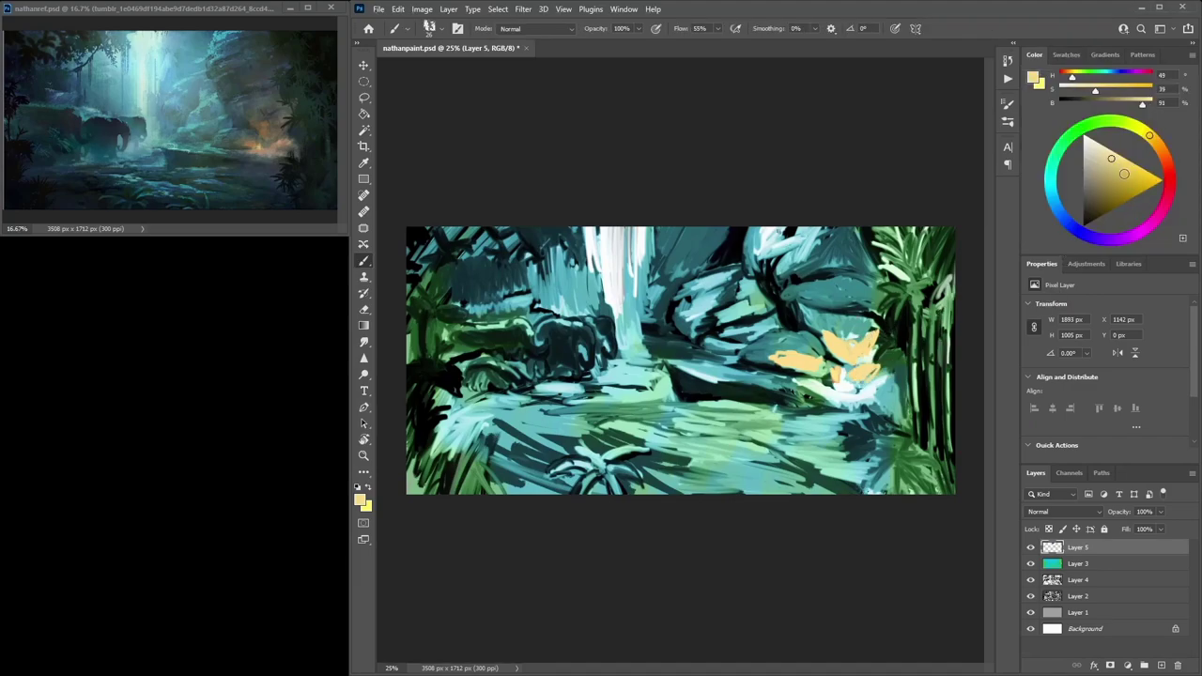
pyautogui.click(1127, 170)
pyautogui.click(1166, 158)
pyautogui.click(1133, 173)
pyautogui.keyDown('alt'); pyautogui.click(845, 357); pyautogui.keyUp('alt')
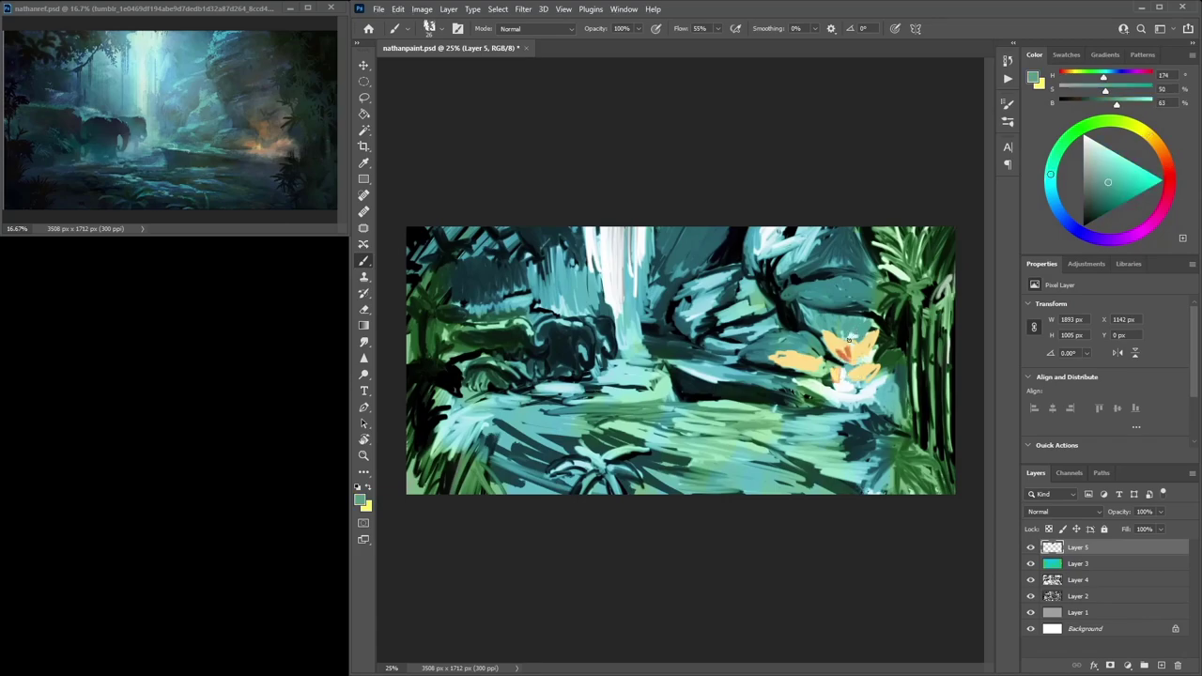
pyautogui.keyDown('alt'); pyautogui.click(840, 351); pyautogui.keyUp('alt')
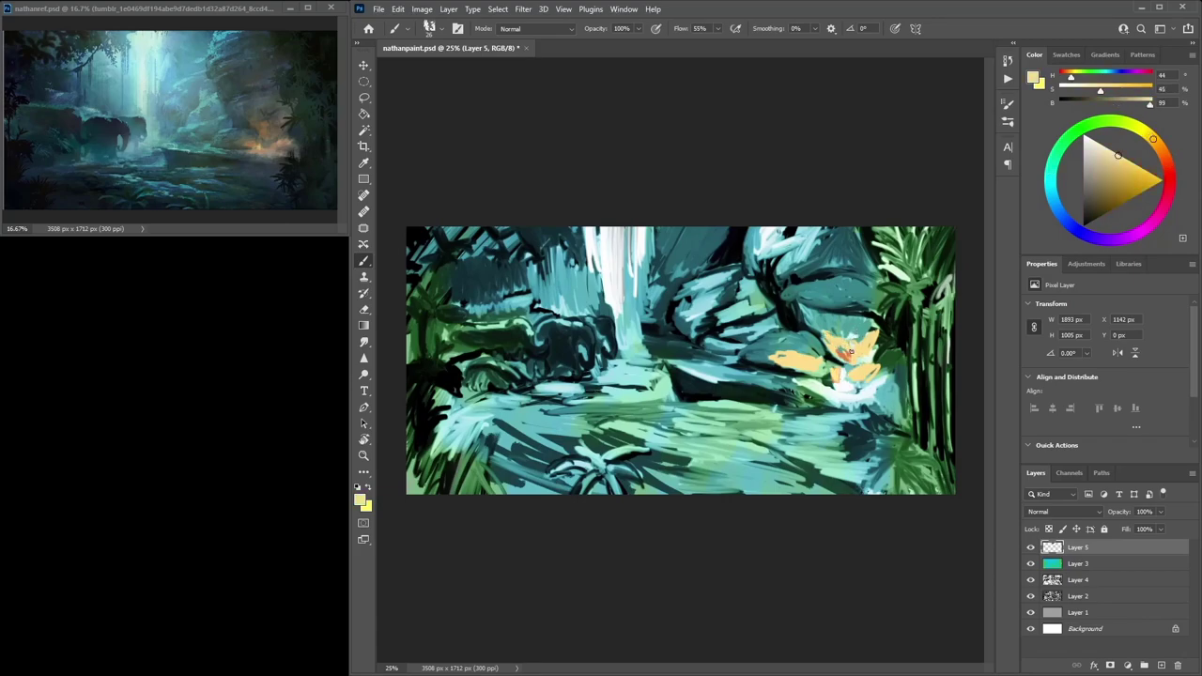
# Lower the brush opacity to 58% and blend the upper firelight patch with sampled teal and orange
pyautogui.moveTo(639, 28); pyautogui.dragTo(626, 47)
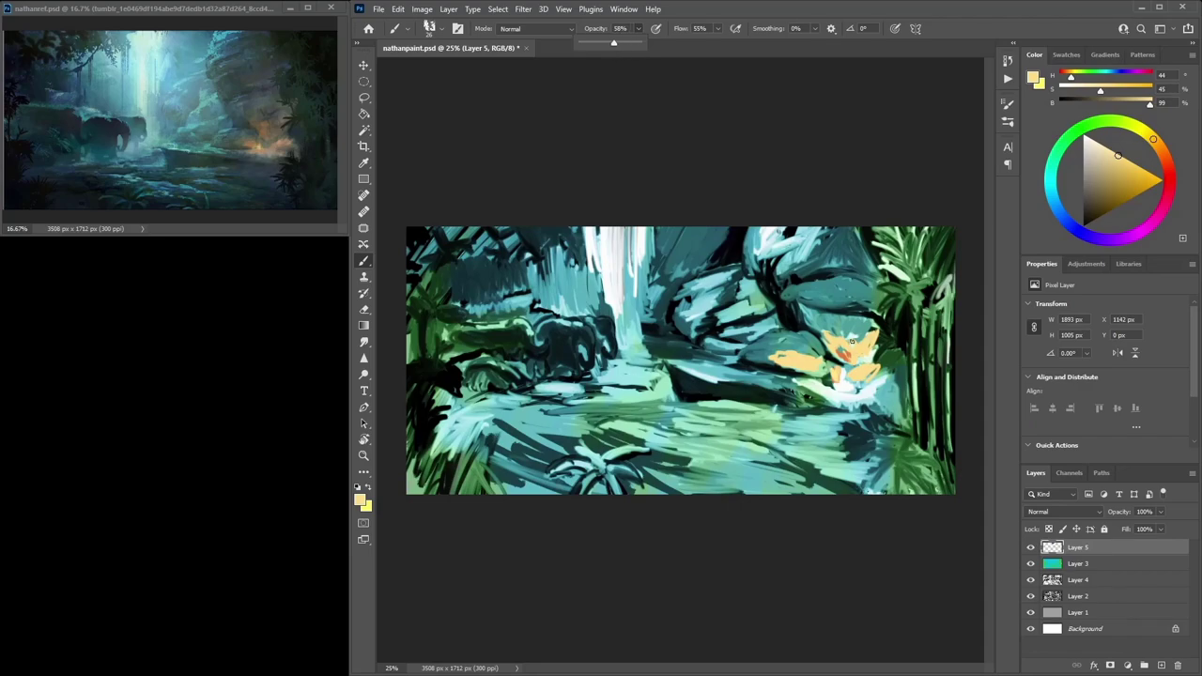
pyautogui.keyDown('alt'); pyautogui.click(839, 338); pyautogui.keyUp('alt')
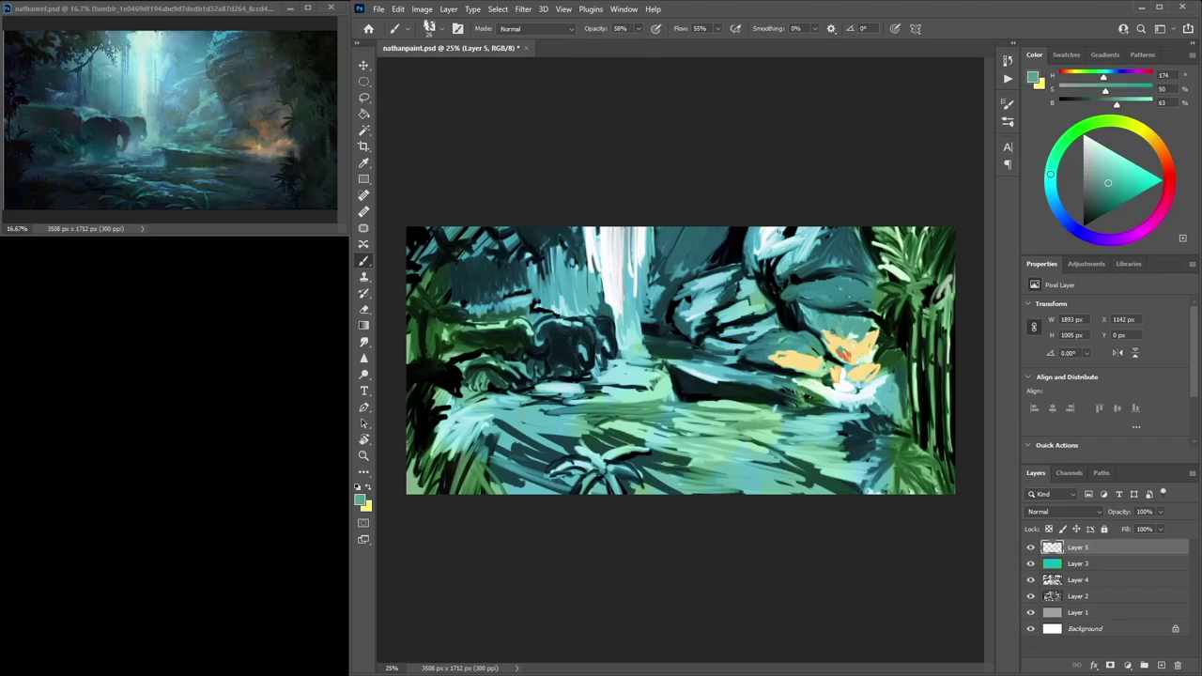
pyautogui.keyDown('alt'); pyautogui.click(846, 354); pyautogui.keyUp('alt')
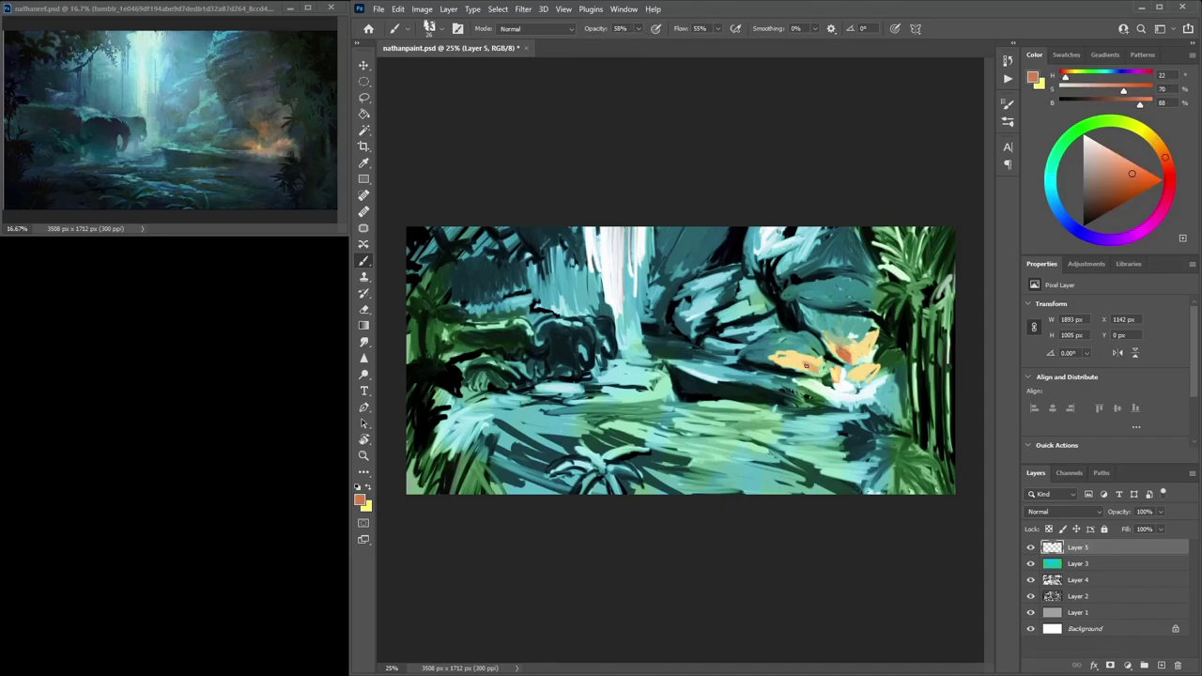
# Dab orange into the firelight patch on the lower rock and rework that rock's outline with sampled teal and near-black
pyautogui.moveTo(817, 365); pyautogui.dragTo(801, 360)
pyautogui.keyDown('alt'); pyautogui.click(770, 358); pyautogui.keyUp('alt')
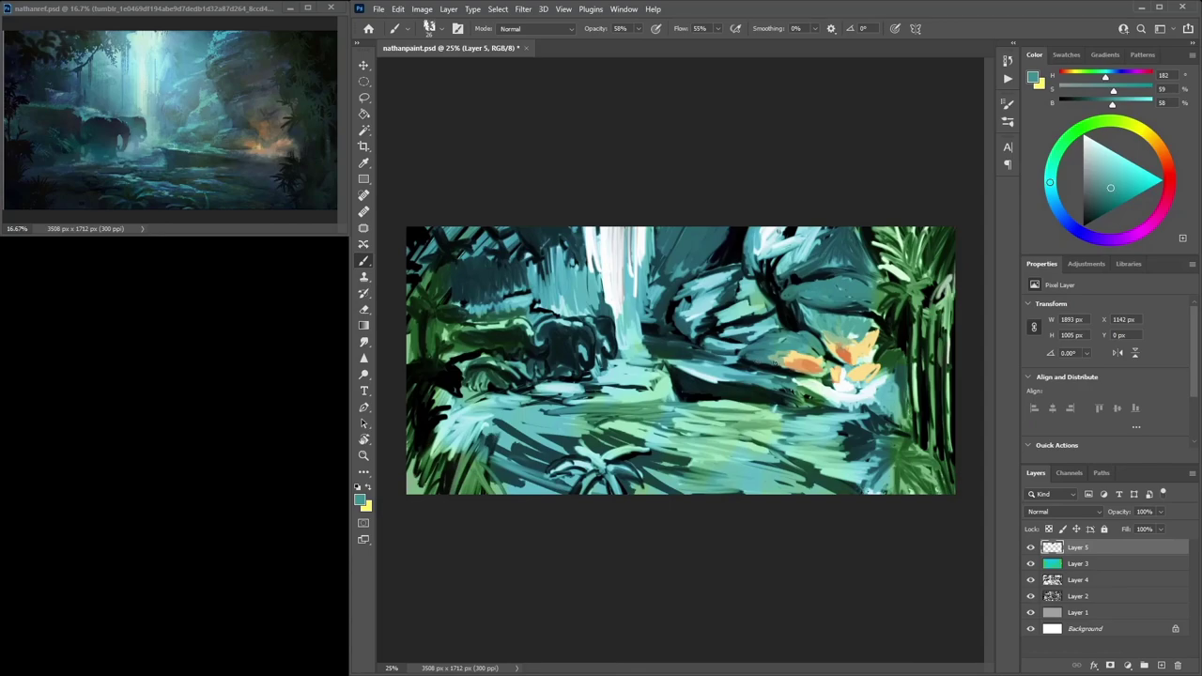
pyautogui.keyDown('alt'); pyautogui.click(764, 362); pyautogui.keyUp('alt')
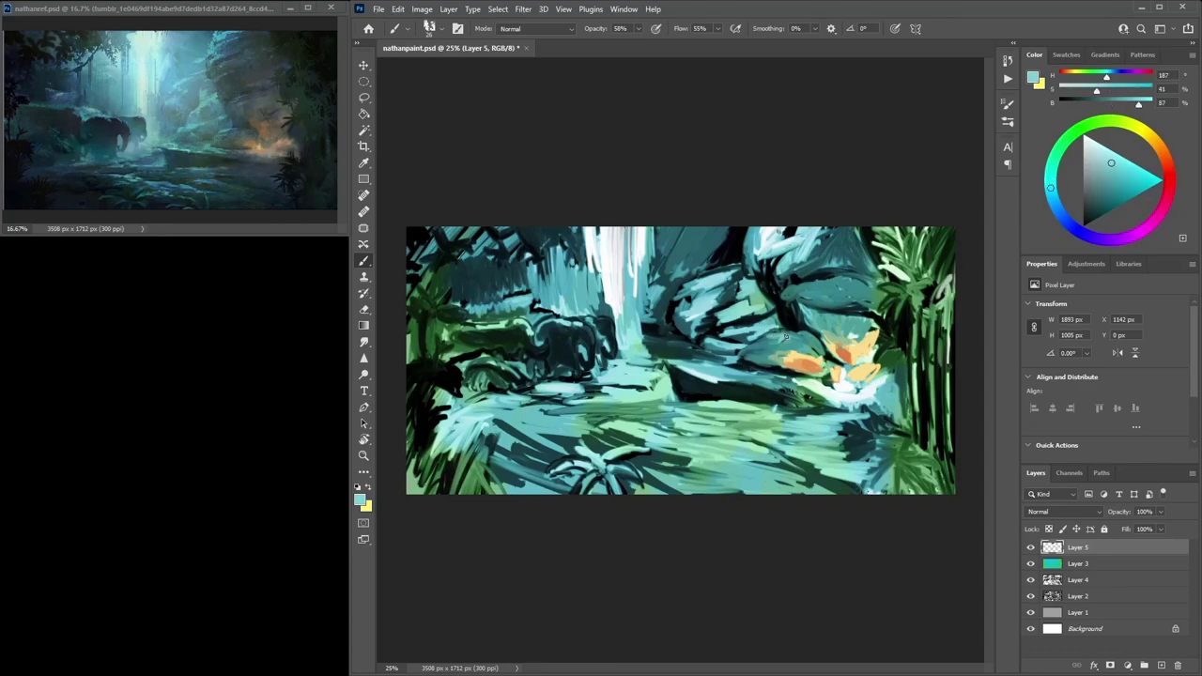
pyautogui.keyDown('alt'); pyautogui.click(799, 396); pyautogui.keyUp('alt')
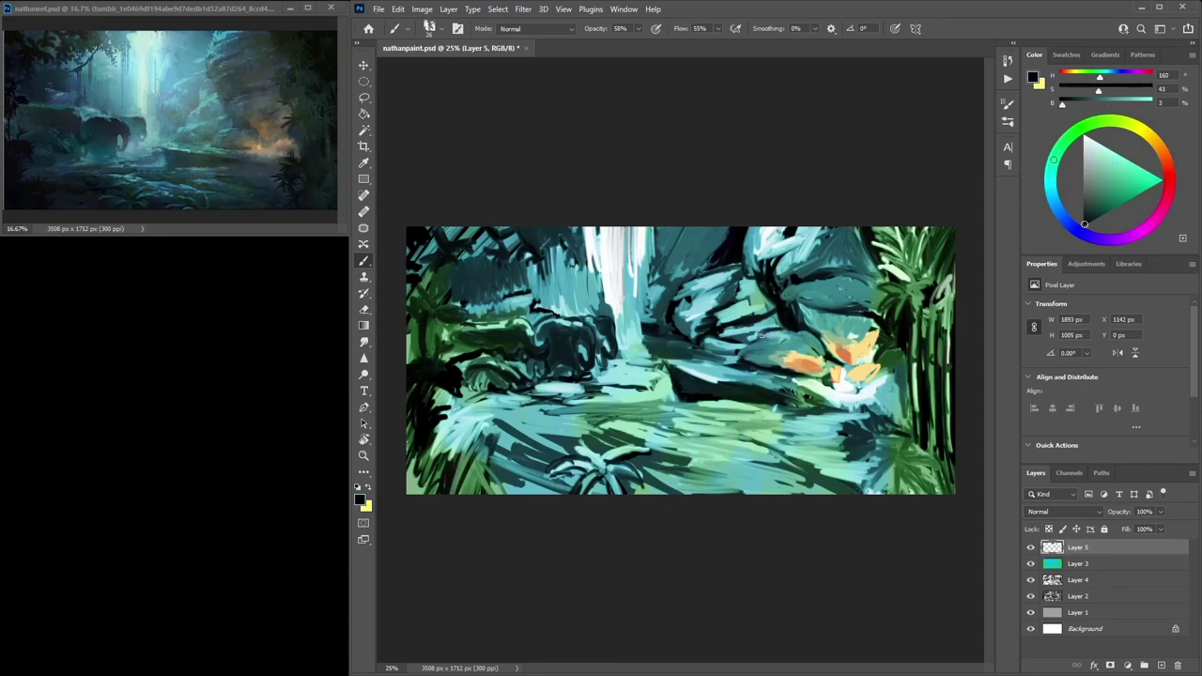
pyautogui.moveTo(759, 339)
pyautogui.mouseDown()
pyautogui.moveTo(783, 343)
pyautogui.moveTo(798, 327)
pyautogui.mouseUp()
pyautogui.keyDown('alt'); pyautogui.click(782, 336); pyautogui.keyUp('alt')
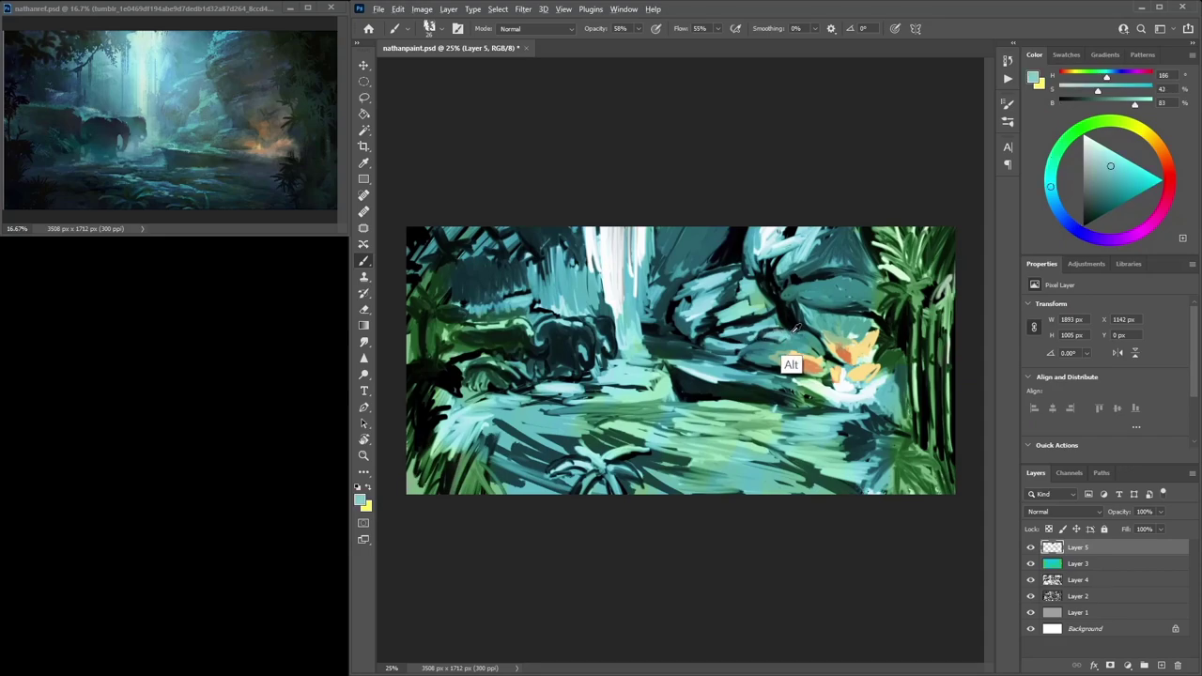
# Soften the orange firelight patches into the surrounding rock with sampled teal, muted green and pale yellow
pyautogui.keyDown('alt'); pyautogui.click(783, 354); pyautogui.keyUp('alt')
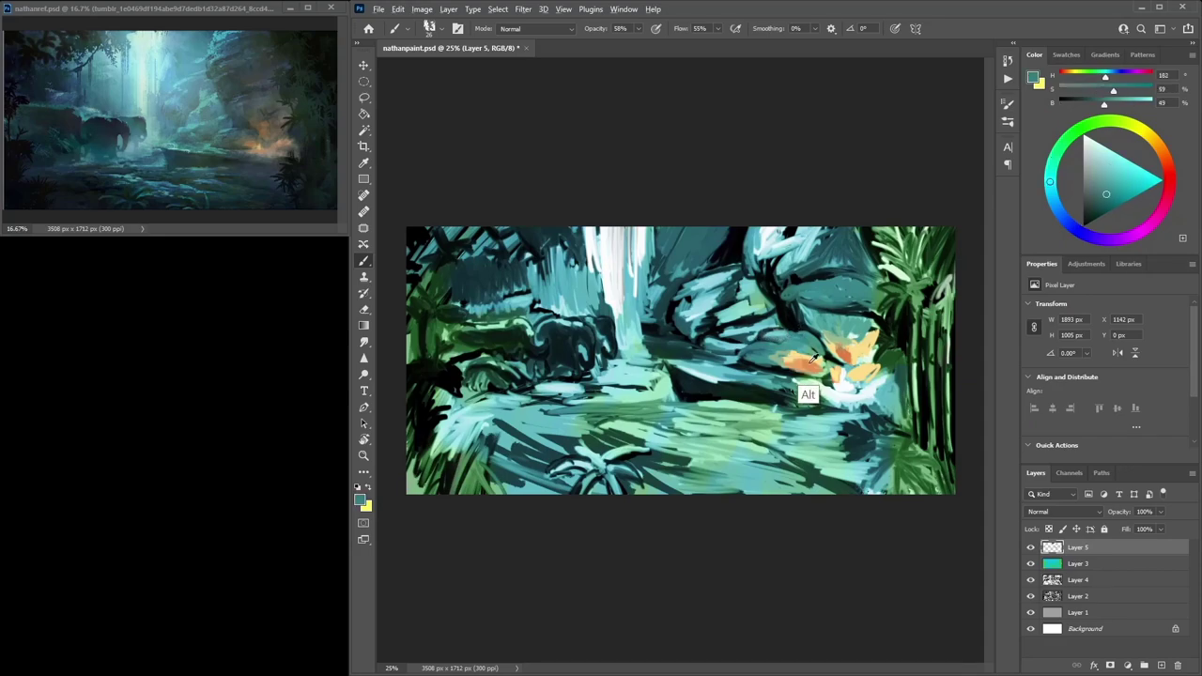
pyautogui.keyDown('alt'); pyautogui.click(814, 393); pyautogui.keyUp('alt')
pyautogui.keyDown('alt'); pyautogui.click(799, 355); pyautogui.keyUp('alt')
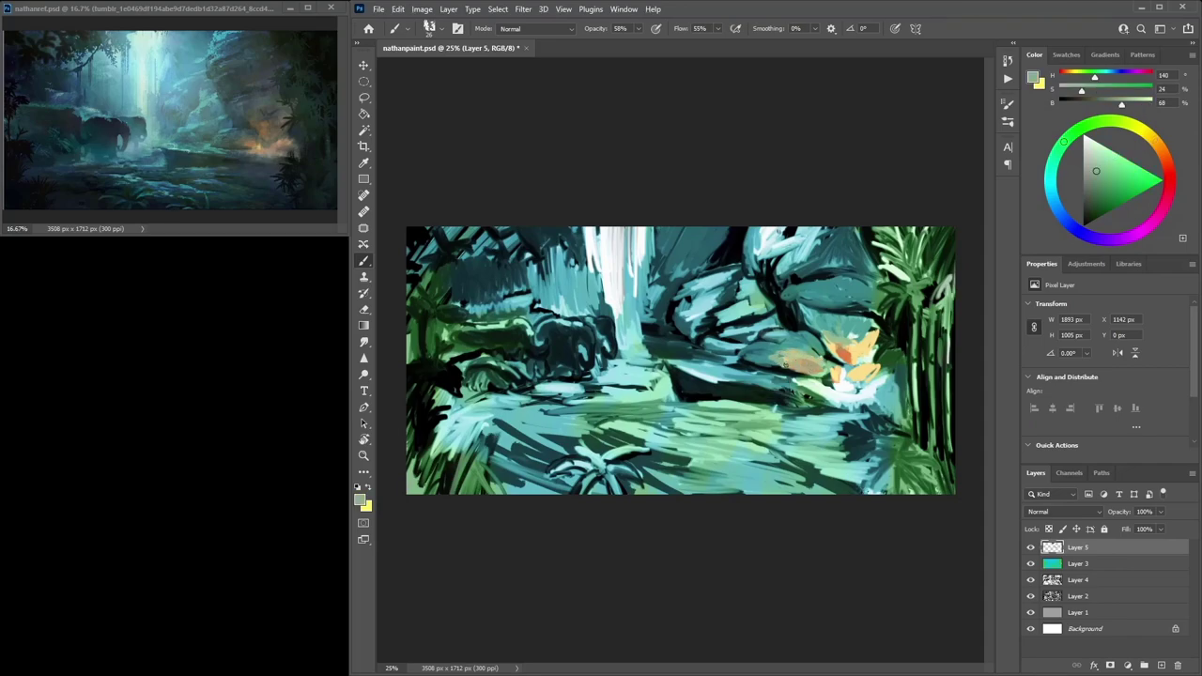
pyautogui.keyDown('alt'); pyautogui.click(863, 380); pyautogui.keyUp('alt')
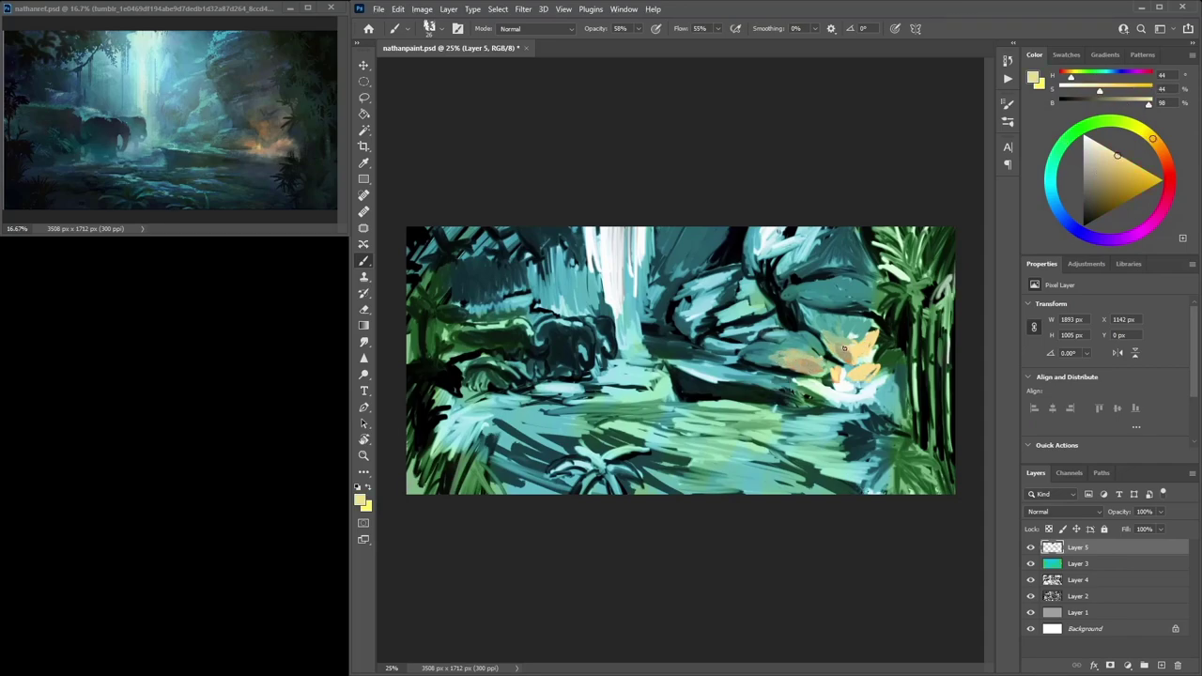
pyautogui.keyDown('alt'); pyautogui.click(814, 342); pyautogui.keyUp('alt')
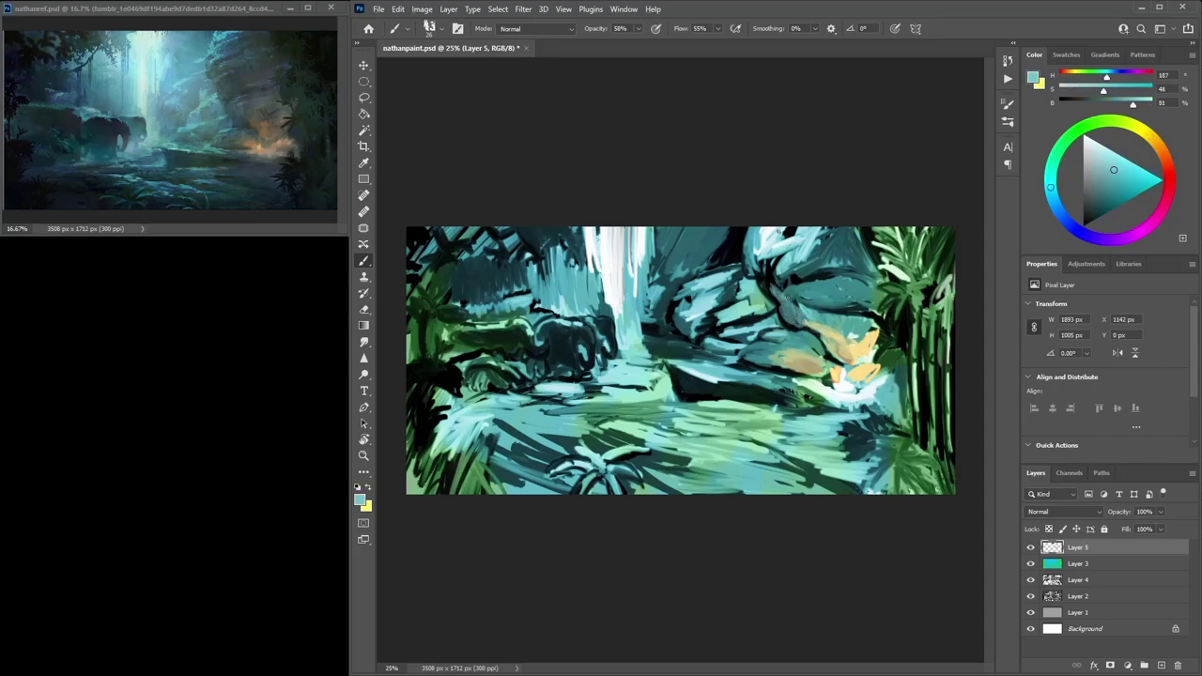
# Blend sampled tones along the dark crevice up to the highest rock and mix a light blue for it
pyautogui.keyDown('alt'); pyautogui.click(816, 316); pyautogui.keyUp('alt')
pyautogui.moveTo(785, 288)
pyautogui.mouseDown()
pyautogui.moveTo(791, 300)
pyautogui.moveTo(829, 294)
pyautogui.moveTo(792, 295)
pyautogui.moveTo(787, 252)
pyautogui.moveTo(770, 261)
pyautogui.moveTo(757, 235)
pyautogui.moveTo(792, 232)
pyautogui.moveTo(759, 240)
pyautogui.moveTo(791, 231)
pyautogui.moveTo(752, 224)
pyautogui.mouseUp()
pyautogui.keyDown('alt'); pyautogui.click(766, 233); pyautogui.keyUp('alt')
pyautogui.click(1115, 157)
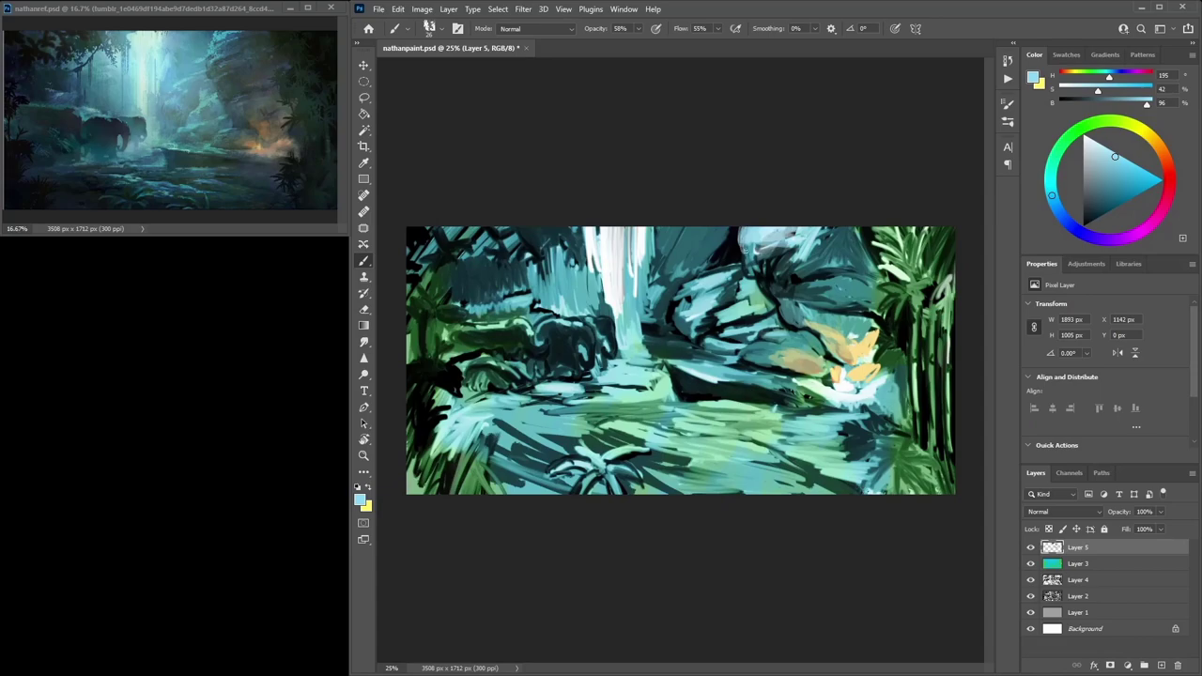
# Smooth the white highlight on the highest rock and define its edge with sampled dark teal and pale blue
pyautogui.keyDown('alt'); pyautogui.click(733, 233); pyautogui.keyUp('alt')
pyautogui.keyDown('alt'); pyautogui.click(735, 242); pyautogui.keyUp('alt')
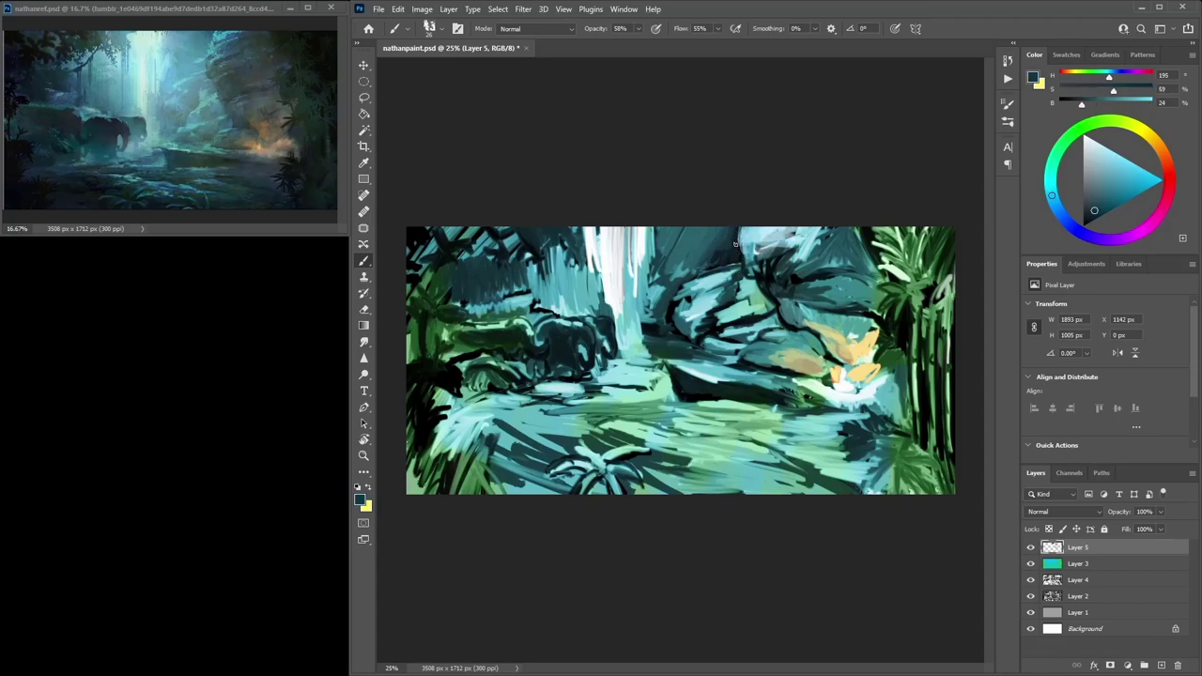
pyautogui.keyDown('alt'); pyautogui.click(734, 228); pyautogui.keyUp('alt')
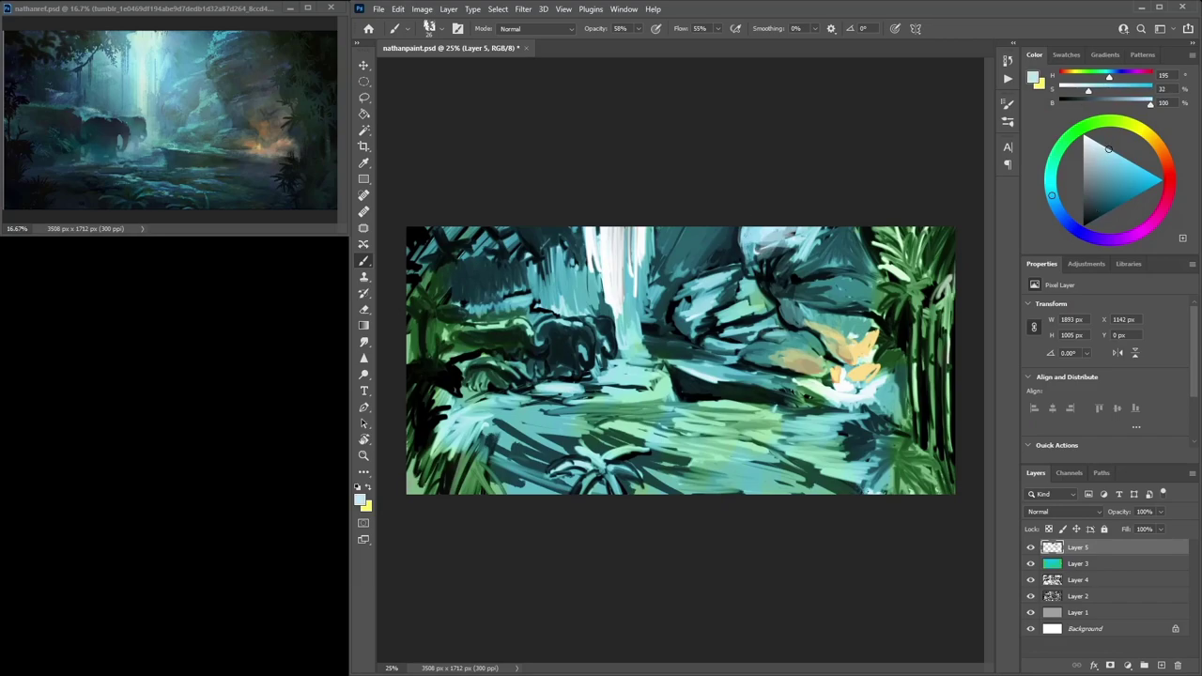
pyautogui.moveTo(740, 245); pyautogui.dragTo(776, 245)
pyautogui.keyDown('alt'); pyautogui.click(779, 227); pyautogui.keyUp('alt')
pyautogui.keyDown('alt'); pyautogui.click(753, 240); pyautogui.keyUp('alt')
pyautogui.moveTo(766, 242)
pyautogui.mouseDown()
pyautogui.moveTo(758, 253)
pyautogui.moveTo(795, 253)
pyautogui.mouseUp()
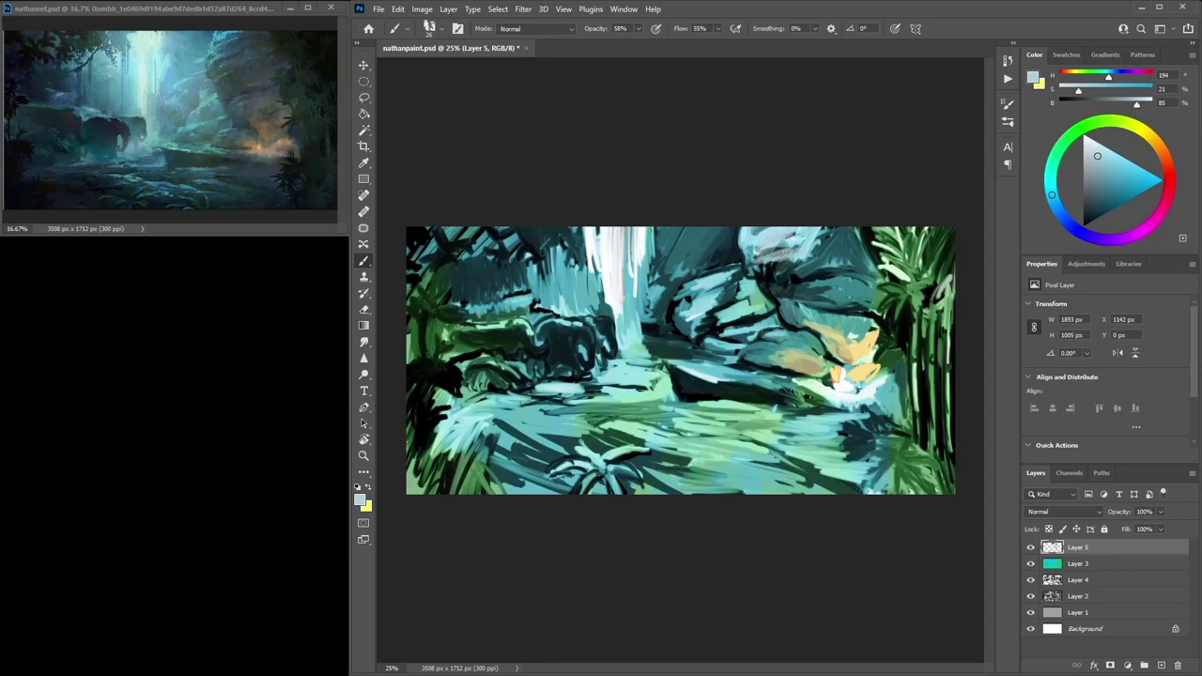
# Paint the rock edge and leaf beside the right-hand palms with sampled dark teal and dark greens
pyautogui.keyDown('alt'); pyautogui.click(840, 243); pyautogui.keyUp('alt')
pyautogui.moveTo(866, 240)
pyautogui.mouseDown()
pyautogui.moveTo(880, 269)
pyautogui.moveTo(874, 260)
pyautogui.moveTo(872, 324)
pyautogui.moveTo(885, 342)
pyautogui.moveTo(905, 332)
pyautogui.mouseUp()
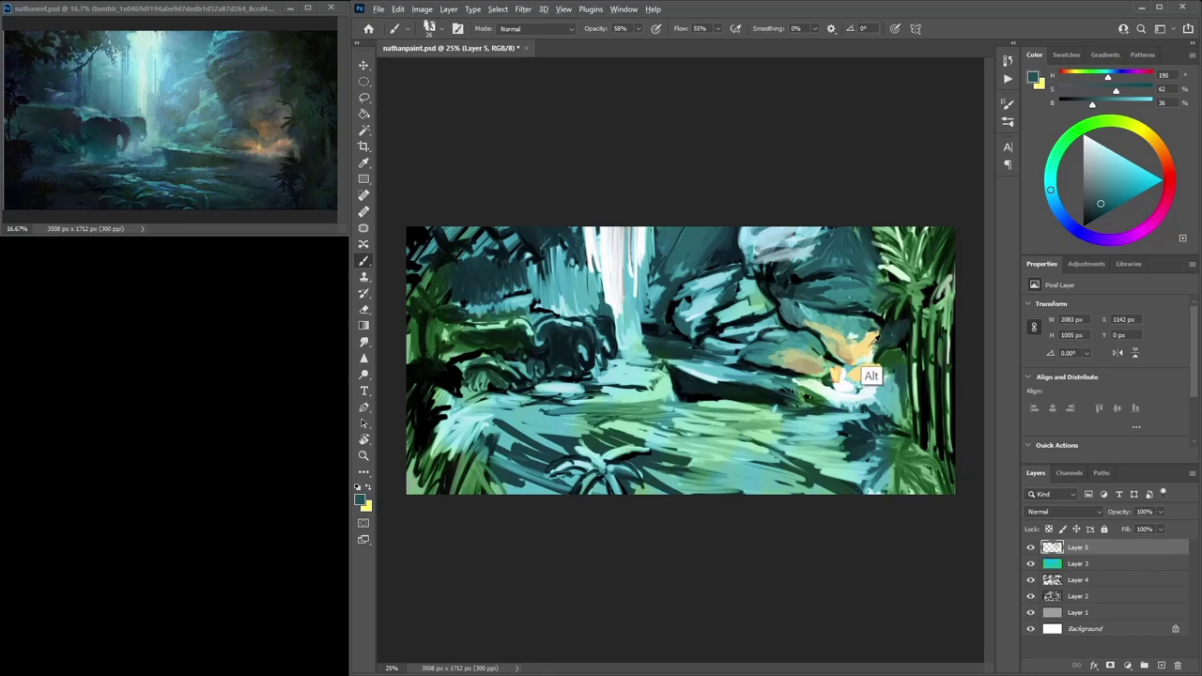
pyautogui.keyDown('alt'); pyautogui.click(912, 313); pyautogui.keyUp('alt')
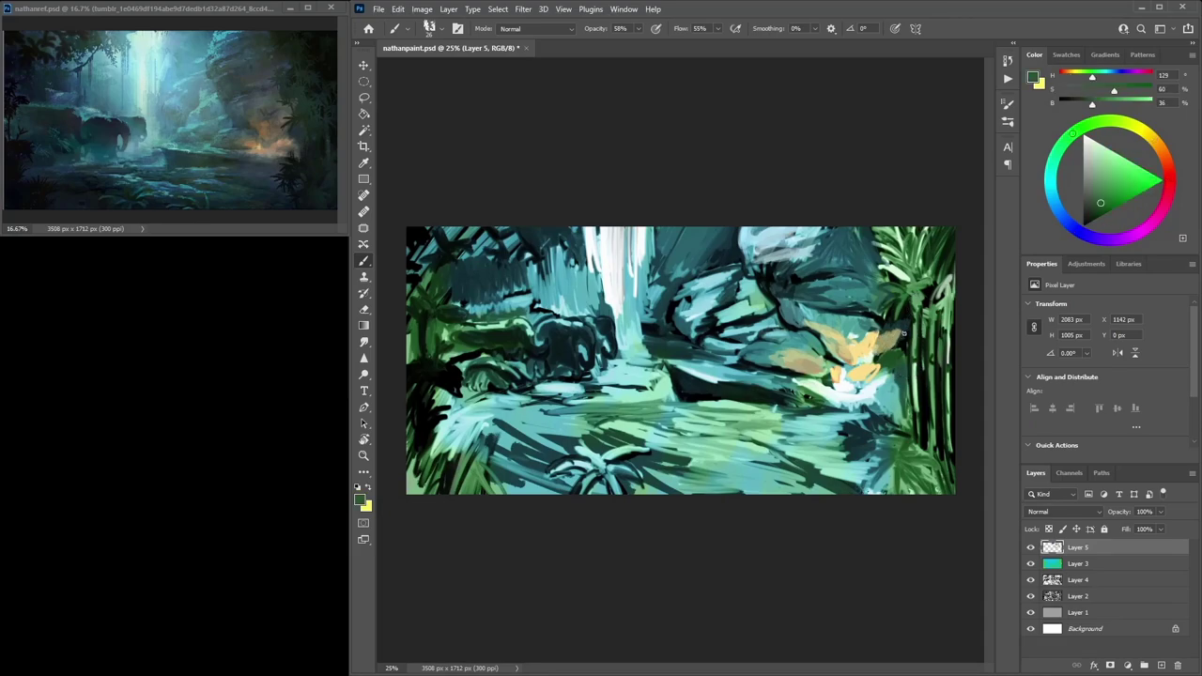
pyautogui.keyDown('alt'); pyautogui.click(903, 363); pyautogui.keyUp('alt')
pyautogui.moveTo(907, 328); pyautogui.dragTo(894, 333)
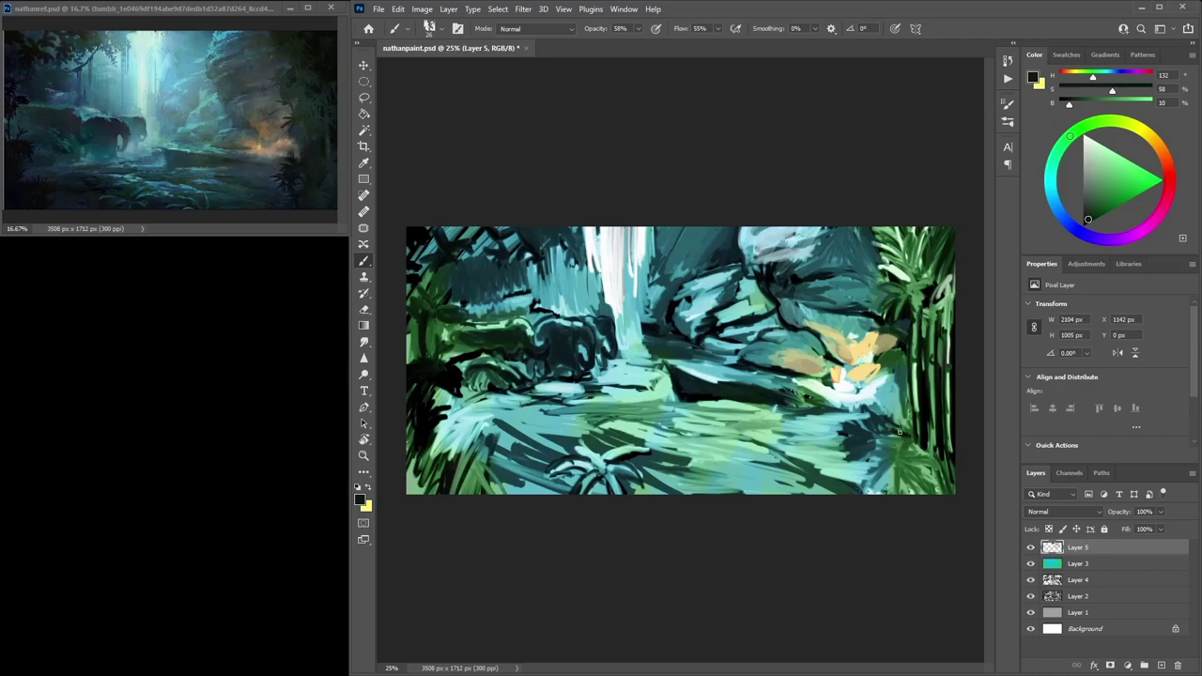
# Darken the lower-right foliage with near-black green strokes and a darker green mixed on the colour wheel
pyautogui.moveTo(907, 437)
pyautogui.mouseDown()
pyautogui.moveTo(893, 408)
pyautogui.moveTo(887, 445)
pyautogui.moveTo(908, 445)
pyautogui.moveTo(916, 468)
pyautogui.mouseUp()
pyautogui.keyDown('alt'); pyautogui.click(915, 458); pyautogui.keyUp('alt')
pyautogui.keyDown('alt'); pyautogui.click(935, 436); pyautogui.keyUp('alt')
pyautogui.moveTo(1103, 198); pyautogui.dragTo(1102, 216)
pyautogui.moveTo(890, 455)
pyautogui.mouseDown()
pyautogui.moveTo(877, 461)
pyautogui.moveTo(881, 473)
pyautogui.moveTo(865, 448)
pyautogui.moveTo(850, 467)
pyautogui.moveTo(888, 469)
pyautogui.moveTo(873, 428)
pyautogui.moveTo(882, 417)
pyautogui.mouseUp()
pyautogui.keyDown('alt'); pyautogui.click(909, 435); pyautogui.keyUp('alt')
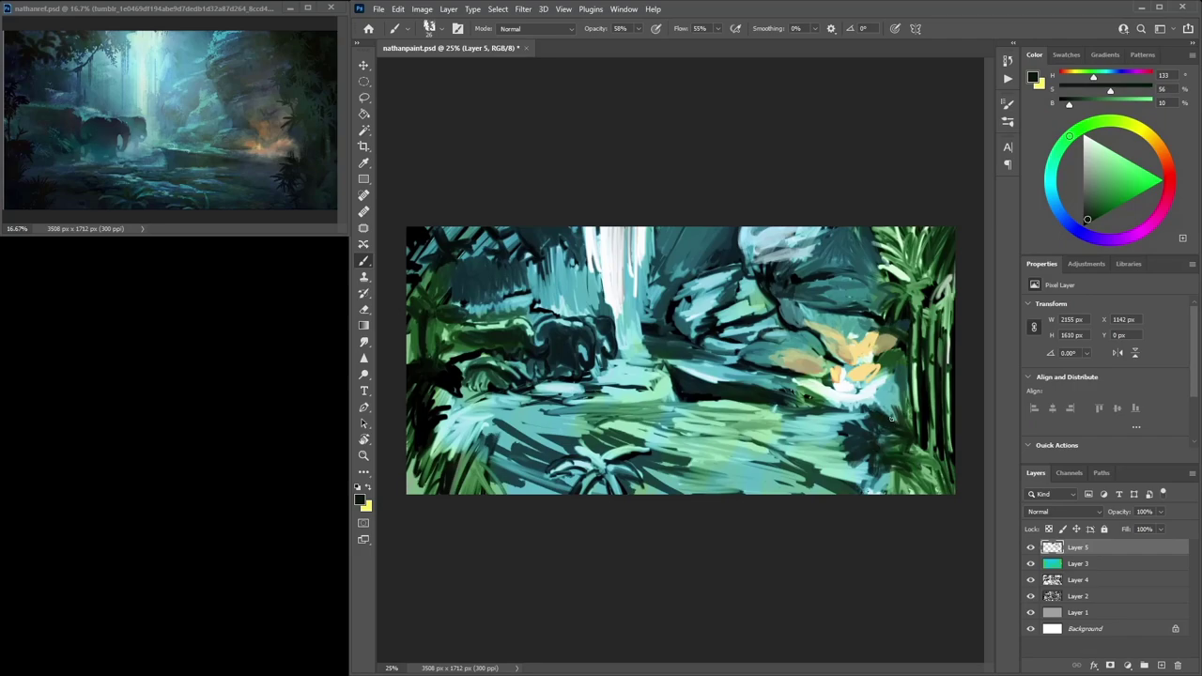
pyautogui.keyDown('alt'); pyautogui.click(910, 440); pyautogui.keyUp('alt')
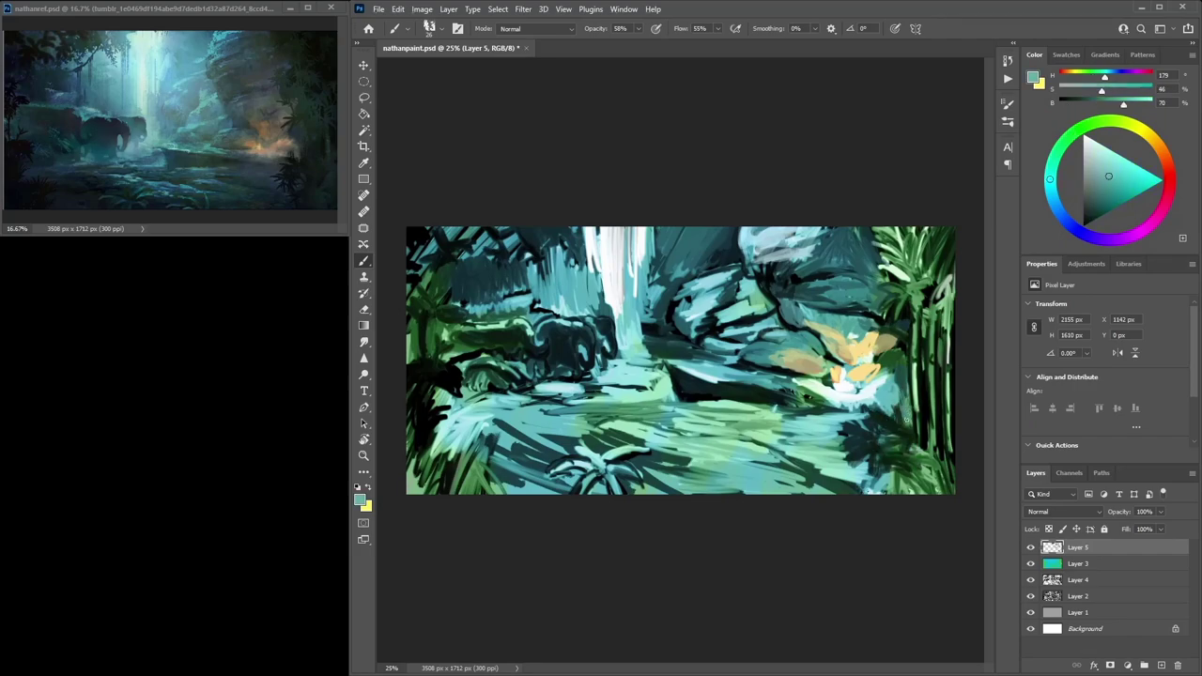
# Break up the white patch below the firelight with strokes of sampled light teal
pyautogui.keyDown('alt'); pyautogui.click(873, 376); pyautogui.keyUp('alt')
pyautogui.keyDown('alt'); pyautogui.click(875, 386); pyautogui.keyUp('alt')
pyautogui.moveTo(818, 386)
pyautogui.mouseDown()
pyautogui.moveTo(829, 394)
pyautogui.moveTo(844, 374)
pyautogui.mouseUp()
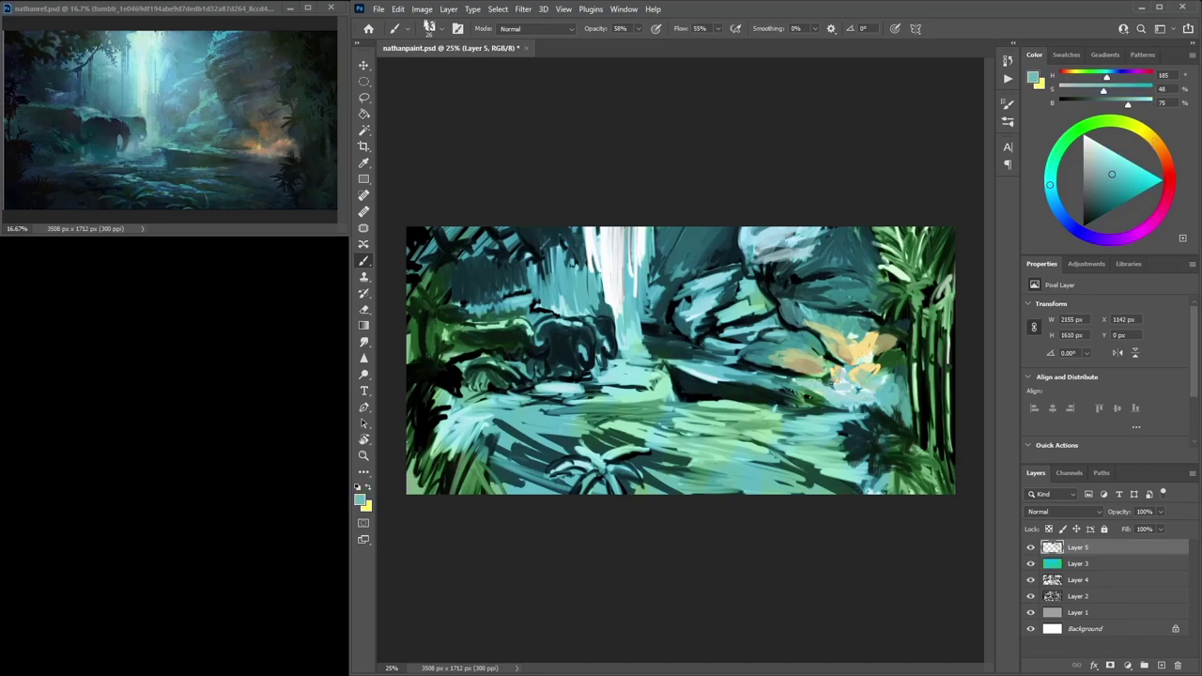
# Spread sampled pale yellow-orange firelight over the water below the glowing rock and blend its edges
pyautogui.keyDown('alt'); pyautogui.click(843, 340); pyautogui.keyUp('alt')
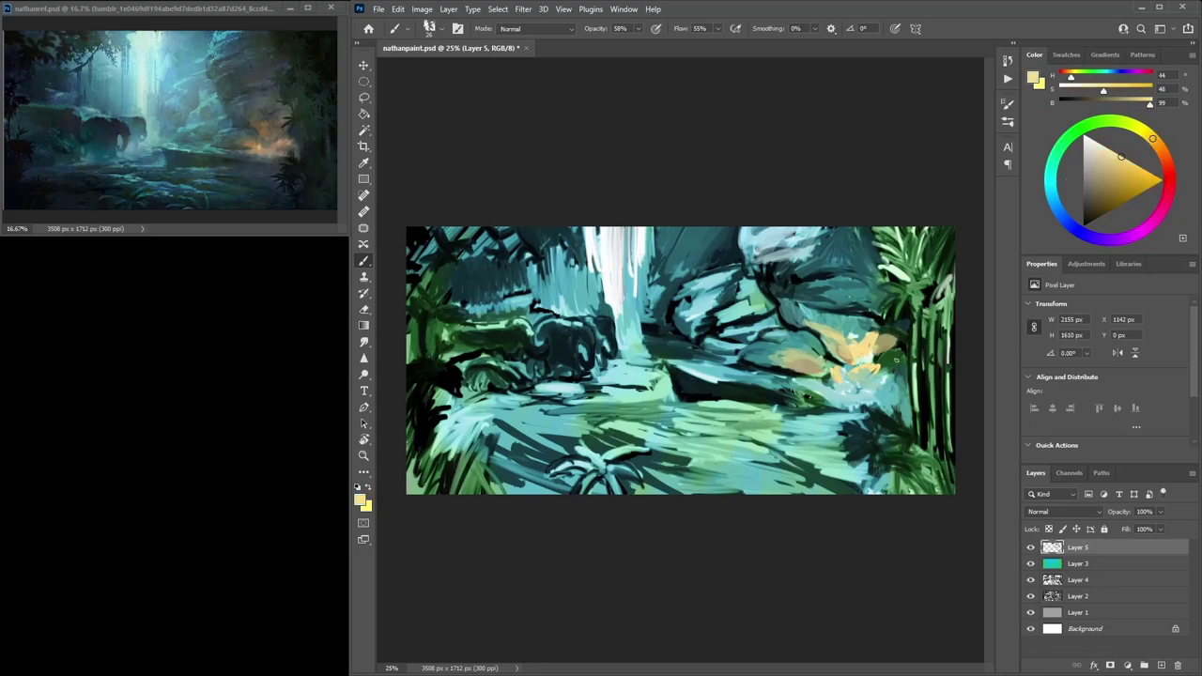
pyautogui.keyDown('alt'); pyautogui.click(858, 374); pyautogui.keyUp('alt')
pyautogui.keyDown('alt'); pyautogui.click(863, 351); pyautogui.keyUp('alt')
pyautogui.moveTo(857, 382); pyautogui.dragTo(880, 370)
pyautogui.keyDown('alt'); pyautogui.click(831, 394); pyautogui.keyUp('alt')
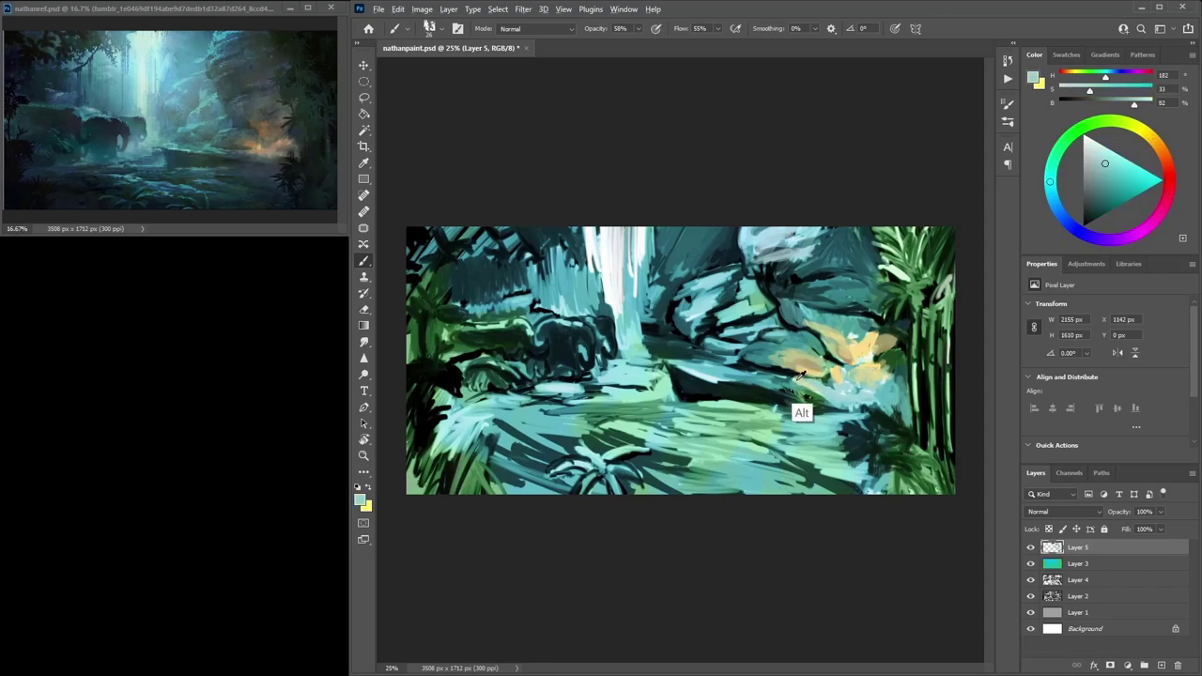
pyautogui.keyDown('alt'); pyautogui.click(806, 377); pyautogui.keyUp('alt')
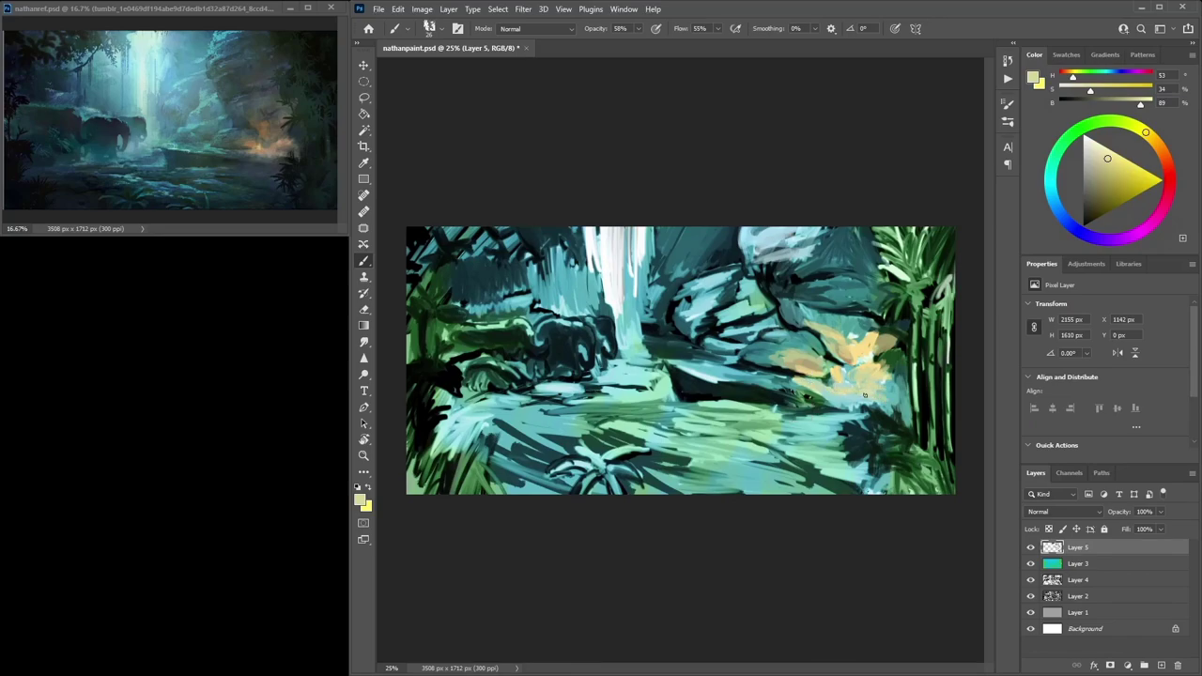
pyautogui.moveTo(849, 348); pyautogui.dragTo(850, 361)
# Darken the bank and foliage left of the elephants with sampled dark green and dark teal
pyautogui.keyDown('alt'); pyautogui.click(520, 336); pyautogui.keyUp('alt')
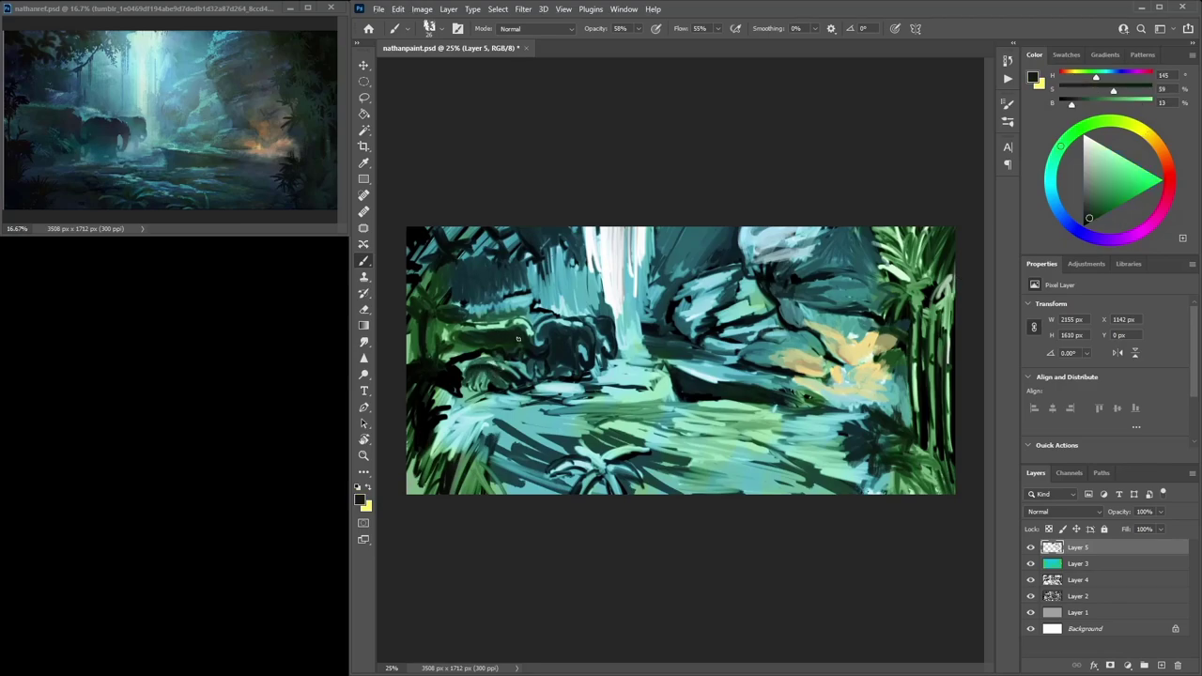
pyautogui.keyDown('alt'); pyautogui.click(558, 282); pyautogui.keyUp('alt')
pyautogui.moveTo(490, 340)
pyautogui.mouseDown()
pyautogui.moveTo(528, 336)
pyautogui.moveTo(428, 347)
pyautogui.moveTo(426, 334)
pyautogui.moveTo(445, 334)
pyautogui.moveTo(412, 344)
pyautogui.moveTo(408, 361)
pyautogui.mouseUp()
pyautogui.keyDown('alt'); pyautogui.click(510, 381); pyautogui.keyUp('alt')
pyautogui.keyDown('alt'); pyautogui.click(509, 339); pyautogui.keyUp('alt')
pyautogui.keyDown('alt'); pyautogui.click(440, 371); pyautogui.keyUp('alt')
pyautogui.keyDown('alt'); pyautogui.click(435, 405); pyautogui.keyUp('alt')
pyautogui.keyDown('alt'); pyautogui.click(442, 339); pyautogui.keyUp('alt')
pyautogui.keyDown('alt'); pyautogui.click(432, 351); pyautogui.keyUp('alt')
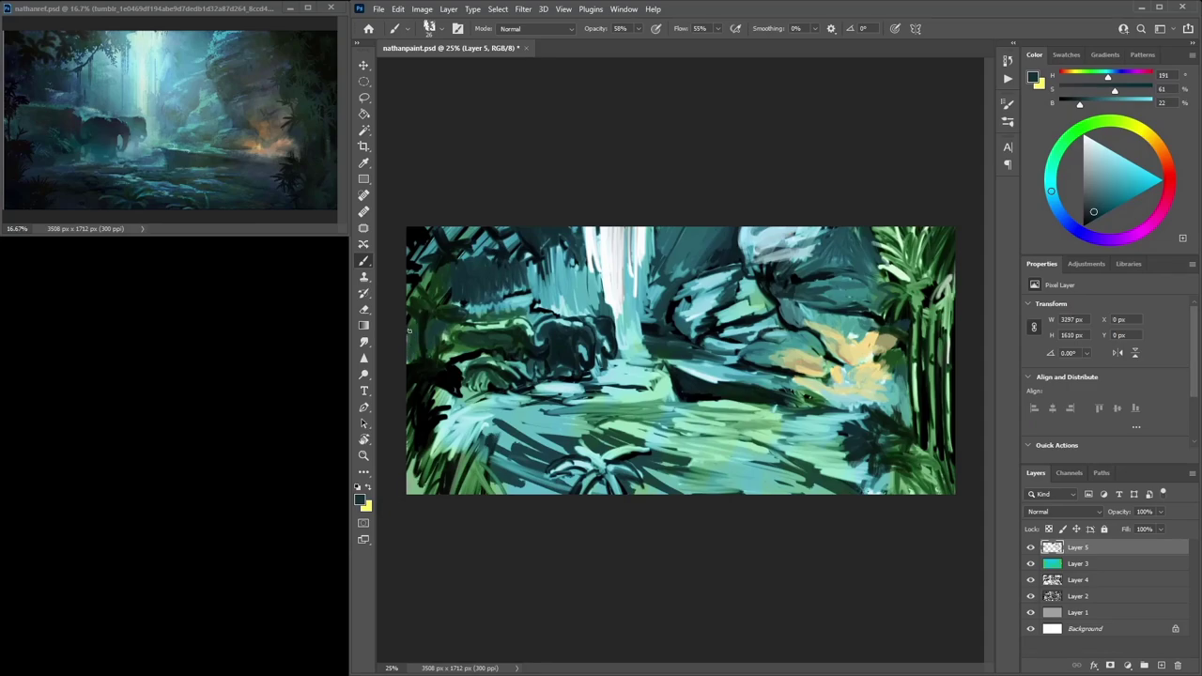
# Paint dark strokes over the left-hand palm and the lower-left grasses, using sampled dark teal and black
pyautogui.moveTo(430, 274); pyautogui.dragTo(425, 290)
pyautogui.moveTo(510, 442)
pyautogui.mouseDown()
pyautogui.moveTo(481, 458)
pyautogui.moveTo(476, 492)
pyautogui.moveTo(459, 488)
pyautogui.mouseUp()
pyautogui.moveTo(456, 393)
pyautogui.mouseDown()
pyautogui.moveTo(435, 414)
pyautogui.moveTo(462, 475)
pyautogui.mouseUp()
pyautogui.keyDown('alt'); pyautogui.click(451, 369); pyautogui.keyUp('alt')
pyautogui.moveTo(465, 433)
pyautogui.mouseDown()
pyautogui.moveTo(467, 465)
pyautogui.moveTo(470, 442)
pyautogui.moveTo(469, 467)
pyautogui.moveTo(477, 451)
pyautogui.moveTo(471, 476)
pyautogui.moveTo(483, 458)
pyautogui.moveTo(477, 497)
pyautogui.moveTo(522, 475)
pyautogui.mouseUp()
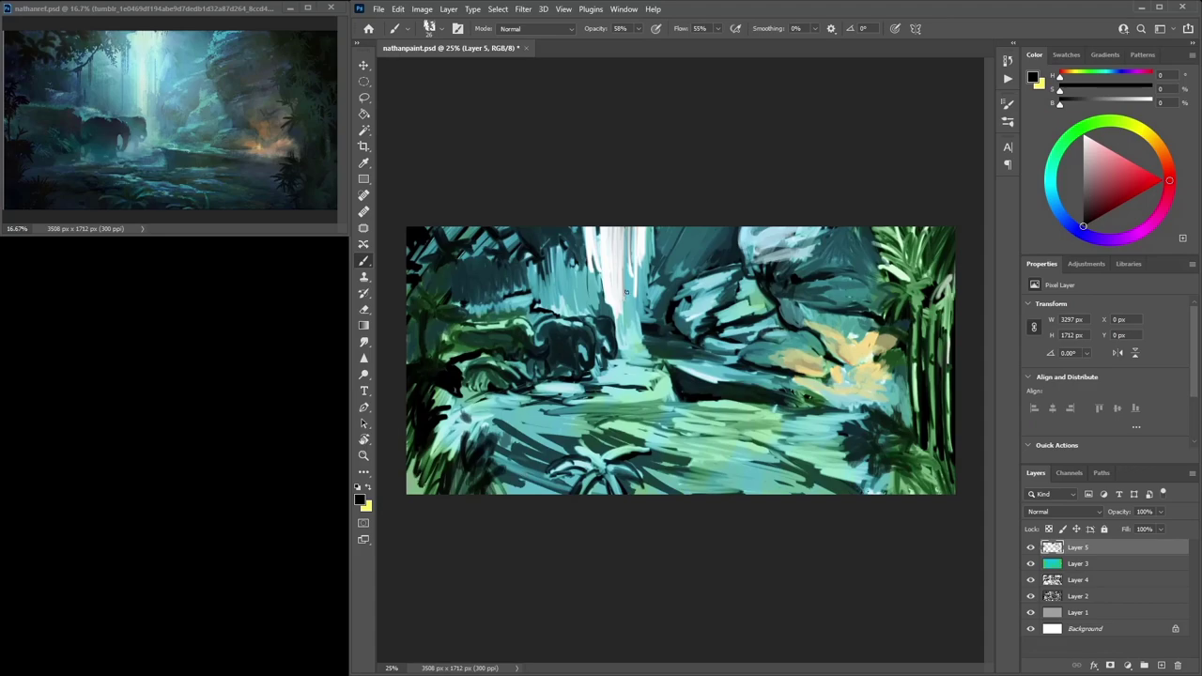
# Blend the misty background between the trees and the waterfall with sampled mid and dark teals
pyautogui.keyDown('alt'); pyautogui.click(585, 281); pyautogui.keyUp('alt')
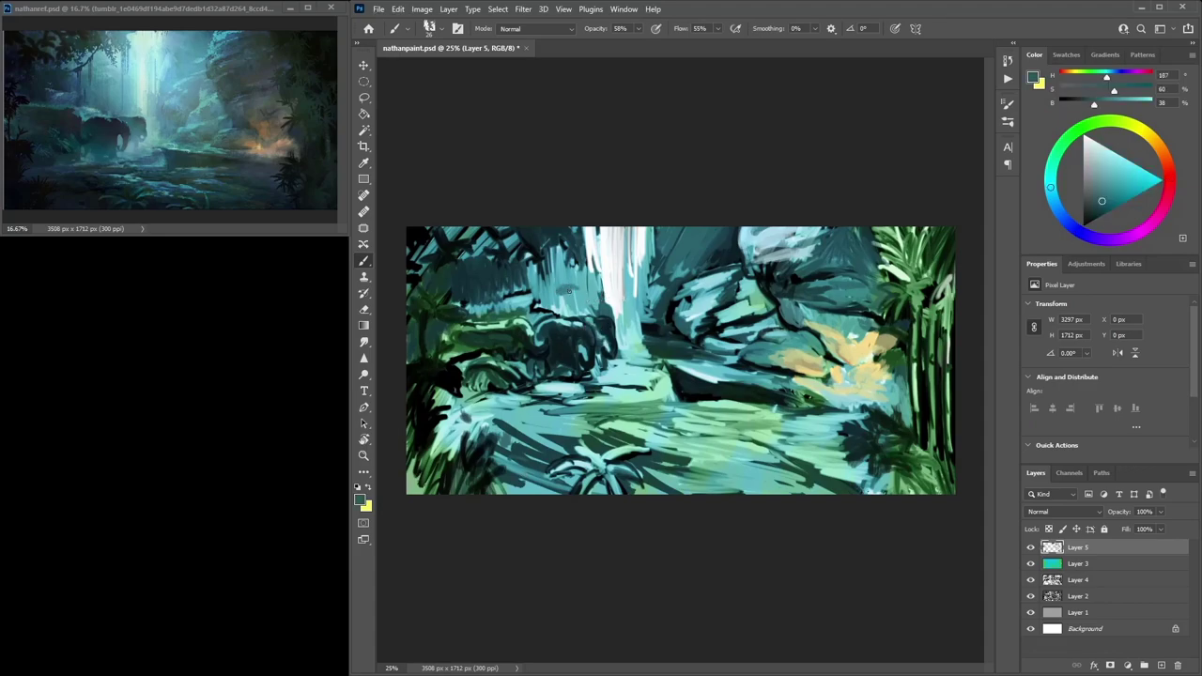
pyautogui.moveTo(565, 272); pyautogui.dragTo(551, 278)
pyautogui.keyDown('alt'); pyautogui.click(539, 279); pyautogui.keyUp('alt')
pyautogui.keyDown('alt'); pyautogui.click(573, 269); pyautogui.keyUp('alt')
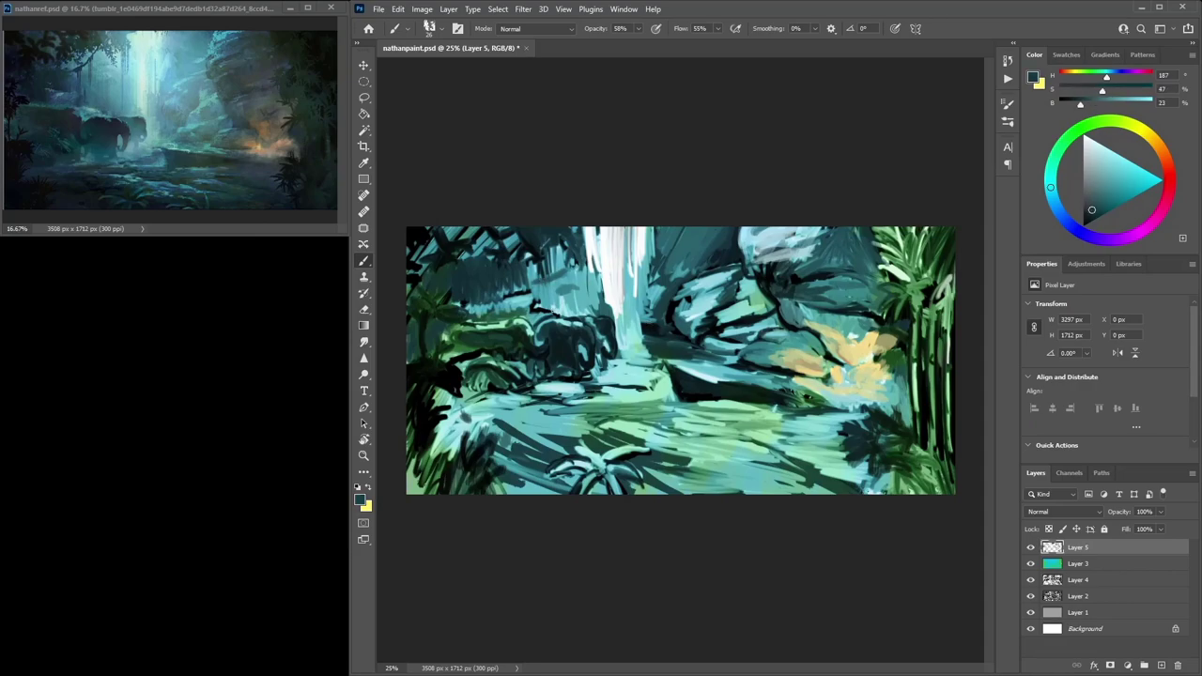
pyautogui.keyDown('alt'); pyautogui.click(537, 287); pyautogui.keyUp('alt')
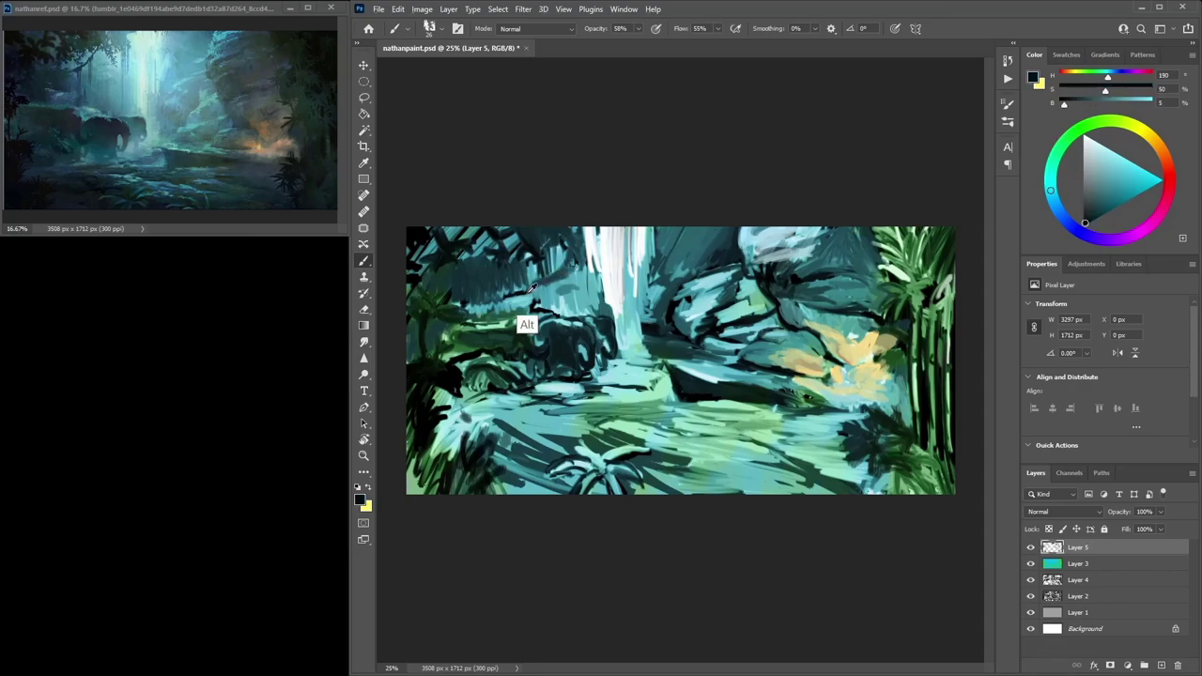
pyautogui.keyDown('alt'); pyautogui.click(574, 306); pyautogui.keyUp('alt')
pyautogui.keyDown('alt'); pyautogui.click(564, 274); pyautogui.keyUp('alt')
pyautogui.keyDown('alt'); pyautogui.click(563, 291); pyautogui.keyUp('alt')
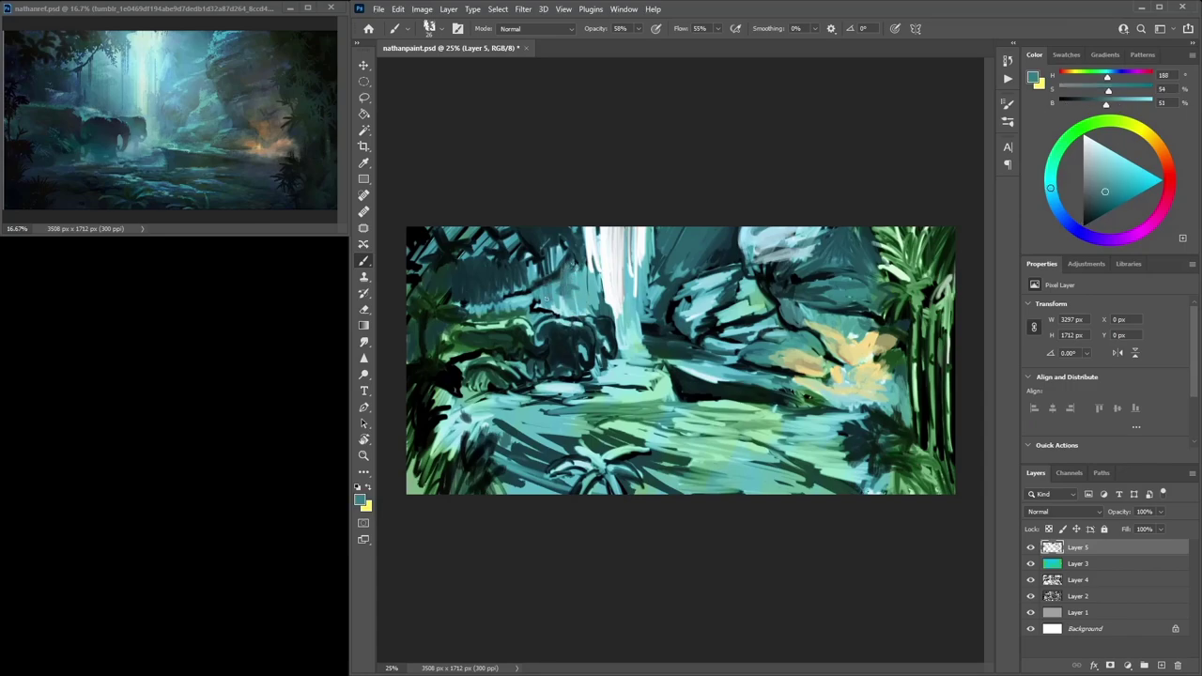
# Cover the waterfall's upper left edge with sampled dark teal
pyautogui.keyDown('alt'); pyautogui.click(557, 305); pyautogui.keyUp('alt')
pyautogui.keyDown('alt'); pyautogui.click(578, 233); pyautogui.keyUp('alt')
pyautogui.moveTo(579, 257)
pyautogui.mouseDown()
pyautogui.moveTo(581, 270)
pyautogui.moveTo(588, 235)
pyautogui.moveTo(592, 253)
pyautogui.mouseUp()
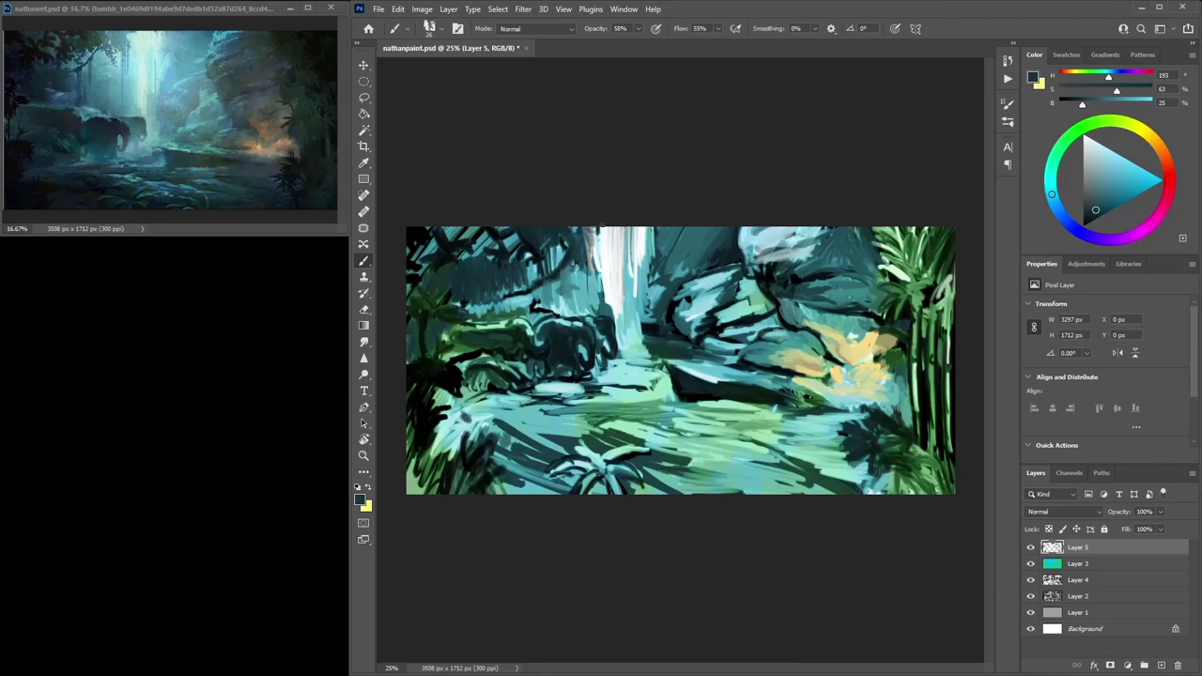
# Streak the waterfall with vertical strokes of sampled white and pale teal to blend its full width
pyautogui.keyDown('alt'); pyautogui.click(593, 236); pyautogui.keyUp('alt')
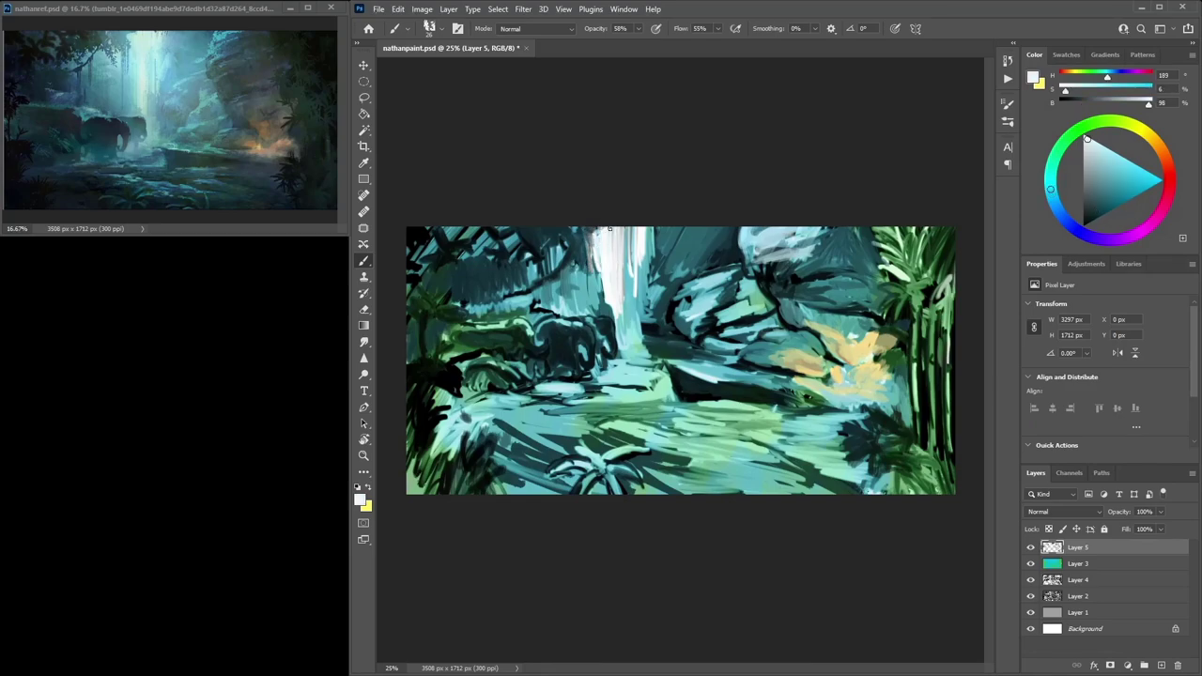
pyautogui.keyDown('alt'); pyautogui.click(630, 269); pyautogui.keyUp('alt')
pyautogui.moveTo(616, 227); pyautogui.dragTo(613, 287)
pyautogui.moveTo(604, 225); pyautogui.dragTo(611, 301)
pyautogui.moveTo(615, 231)
pyautogui.mouseDown()
pyautogui.moveTo(618, 312)
pyautogui.moveTo(624, 305)
pyautogui.mouseUp()
pyautogui.keyDown('alt'); pyautogui.click(621, 237); pyautogui.keyUp('alt')
pyautogui.keyDown('alt'); pyautogui.click(643, 242); pyautogui.keyUp('alt')
pyautogui.moveTo(610, 228)
pyautogui.mouseDown()
pyautogui.moveTo(615, 319)
pyautogui.moveTo(617, 242)
pyautogui.mouseUp()
pyautogui.moveTo(606, 293)
pyautogui.mouseDown()
pyautogui.moveTo(601, 252)
pyautogui.moveTo(638, 267)
pyautogui.mouseUp()
pyautogui.keyDown('alt'); pyautogui.click(648, 269); pyautogui.keyUp('alt')
pyautogui.moveTo(635, 297); pyautogui.dragTo(636, 227)
pyautogui.keyDown('alt'); pyautogui.click(636, 246); pyautogui.keyUp('alt')
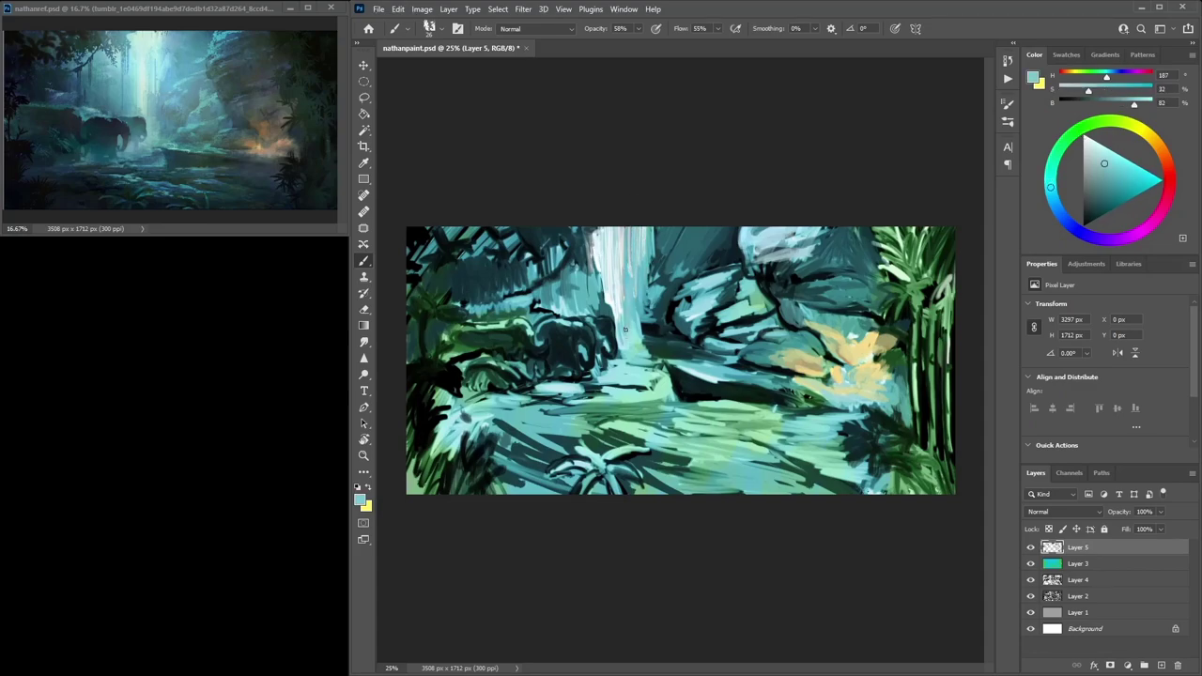
# Blend the foreground water right of the small palm with horizontal strokes of sampled green-teal
pyautogui.keyDown('alt'); pyautogui.click(773, 422); pyautogui.keyUp('alt')
pyautogui.keyDown('alt'); pyautogui.click(750, 441); pyautogui.keyUp('alt')
pyautogui.moveTo(720, 444); pyautogui.dragTo(756, 443)
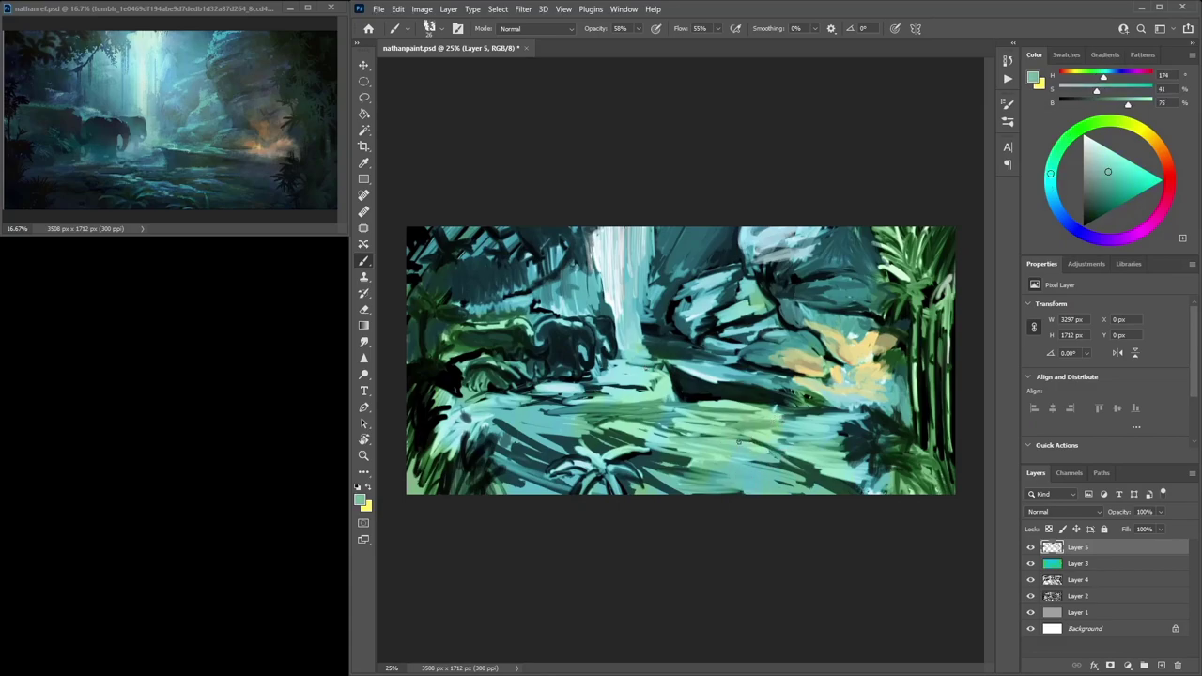
pyautogui.keyDown('alt'); pyautogui.click(813, 469); pyautogui.keyUp('alt')
pyautogui.moveTo(690, 483); pyautogui.dragTo(730, 491)
pyautogui.moveTo(647, 469); pyautogui.dragTo(707, 493)
pyautogui.moveTo(731, 470); pyautogui.dragTo(777, 483)
pyautogui.moveTo(694, 458); pyautogui.dragTo(764, 480)
pyautogui.moveTo(673, 454); pyautogui.dragTo(807, 445)
# Extend the blended water strokes across to the bright patch beside the lower-left grasses
pyautogui.moveTo(771, 433)
pyautogui.mouseDown()
pyautogui.moveTo(814, 429)
pyautogui.moveTo(729, 406)
pyautogui.moveTo(851, 417)
pyautogui.moveTo(479, 397)
pyautogui.mouseUp()
pyautogui.moveTo(538, 442)
pyautogui.mouseDown()
pyautogui.moveTo(440, 435)
pyautogui.moveTo(451, 418)
pyautogui.mouseUp()
pyautogui.keyDown('alt'); pyautogui.click(480, 441); pyautogui.keyUp('alt')
pyautogui.moveTo(479, 411); pyautogui.dragTo(465, 410)
# Smooth the middle of the pool below the dark rock ledge with horizontal strokes of sampled greens and teals
pyautogui.keyDown('alt'); pyautogui.click(662, 383); pyautogui.keyUp('alt')
pyautogui.moveTo(579, 411)
pyautogui.mouseDown()
pyautogui.moveTo(554, 411)
pyautogui.moveTo(654, 411)
pyautogui.mouseUp()
pyautogui.moveTo(666, 409); pyautogui.dragTo(633, 420)
pyautogui.keyDown('alt'); pyautogui.click(652, 466); pyautogui.keyUp('alt')
pyautogui.moveTo(660, 426); pyautogui.dragTo(719, 419)
pyautogui.moveTo(705, 416)
pyautogui.mouseDown()
pyautogui.moveTo(653, 418)
pyautogui.moveTo(728, 416)
pyautogui.mouseUp()
pyautogui.moveTo(717, 413)
pyautogui.mouseDown()
pyautogui.moveTo(602, 410)
pyautogui.moveTo(627, 404)
pyautogui.mouseUp()
# Blend the bright water at the foot of the waterfall with short strokes of sampled teal
pyautogui.keyDown('alt'); pyautogui.click(708, 438); pyautogui.keyUp('alt')
pyautogui.moveTo(627, 404)
pyautogui.mouseDown()
pyautogui.moveTo(537, 411)
pyautogui.moveTo(557, 387)
pyautogui.moveTo(534, 385)
pyautogui.moveTo(577, 389)
pyautogui.mouseUp()
pyautogui.keyDown('alt'); pyautogui.click(578, 395); pyautogui.keyUp('alt')
pyautogui.moveTo(603, 388)
pyautogui.mouseDown()
pyautogui.moveTo(584, 392)
pyautogui.moveTo(595, 383)
pyautogui.mouseUp()
pyautogui.moveTo(638, 376)
pyautogui.mouseDown()
pyautogui.moveTo(611, 380)
pyautogui.moveTo(628, 382)
pyautogui.mouseUp()
pyautogui.moveTo(637, 384)
pyautogui.mouseDown()
pyautogui.moveTo(606, 388)
pyautogui.moveTo(652, 387)
pyautogui.mouseUp()
pyautogui.moveTo(611, 375); pyautogui.dragTo(661, 372)
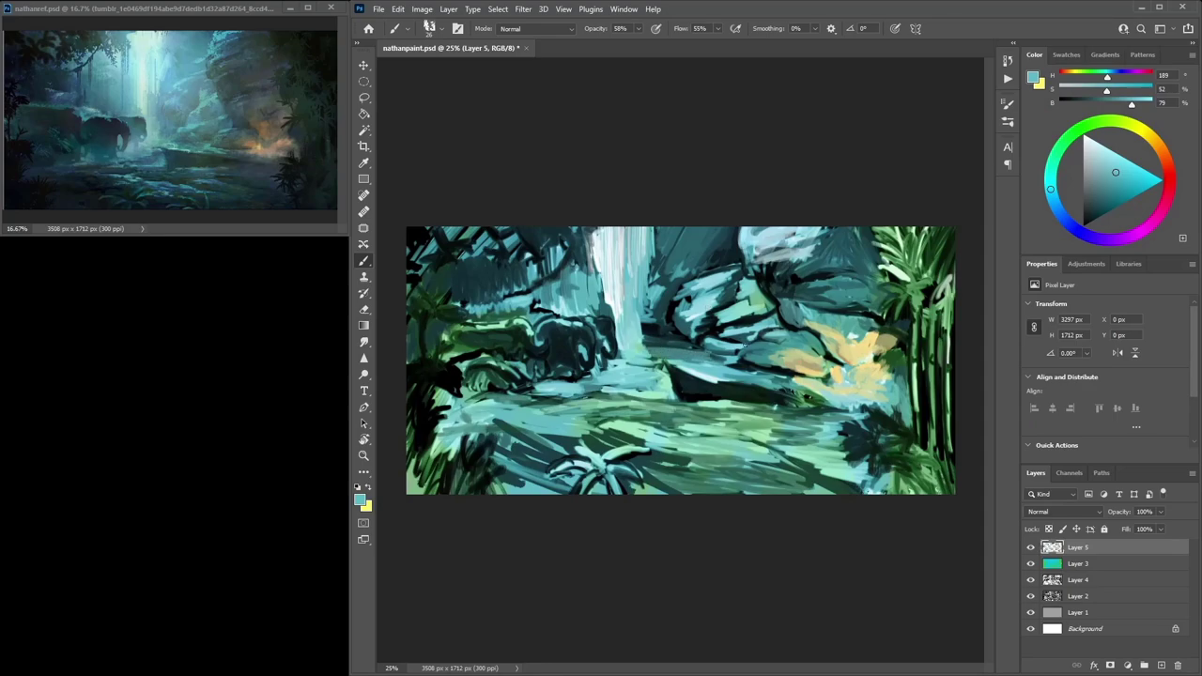
# Mix a darker teal and paint the water and the dark ledge's upper edge right of the waterfall's base
pyautogui.keyDown('alt'); pyautogui.click(644, 350); pyautogui.keyUp('alt')
pyautogui.click(1116, 206)
pyautogui.moveTo(682, 355)
pyautogui.mouseDown()
pyautogui.moveTo(643, 354)
pyautogui.moveTo(680, 358)
pyautogui.mouseUp()
pyautogui.keyDown('alt'); pyautogui.click(677, 358); pyautogui.keyUp('alt')
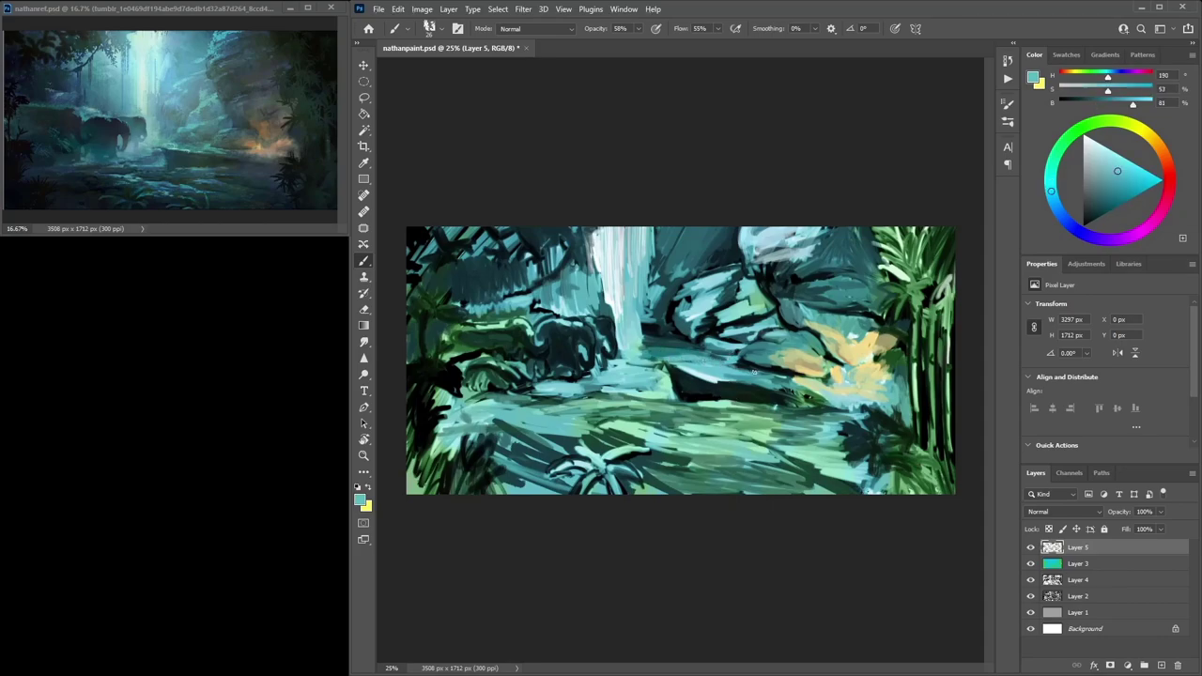
pyautogui.keyDown('alt'); pyautogui.click(680, 385); pyautogui.keyUp('alt')
pyautogui.moveTo(735, 365); pyautogui.dragTo(789, 375)
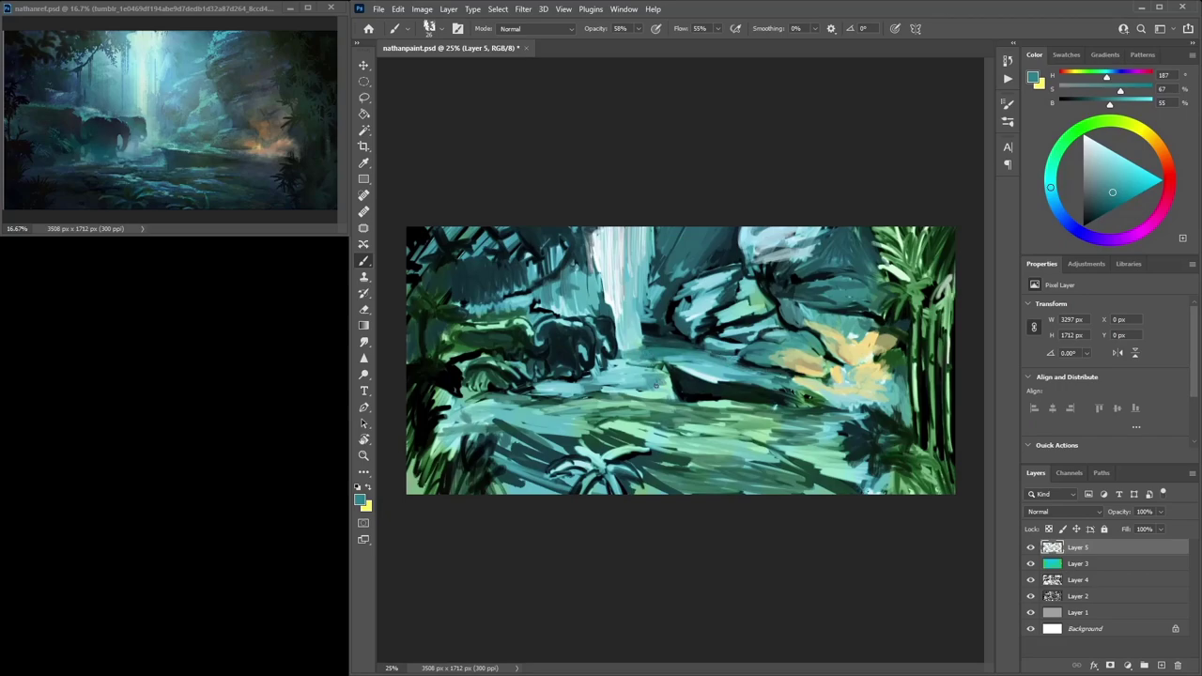
# Blend sampled teal across the water between the waterfall's base and the dark ledge, and sampled green over the pool's right side
pyautogui.keyDown('alt'); pyautogui.click(648, 369); pyautogui.keyUp('alt')
pyautogui.moveTo(651, 353); pyautogui.dragTo(742, 371)
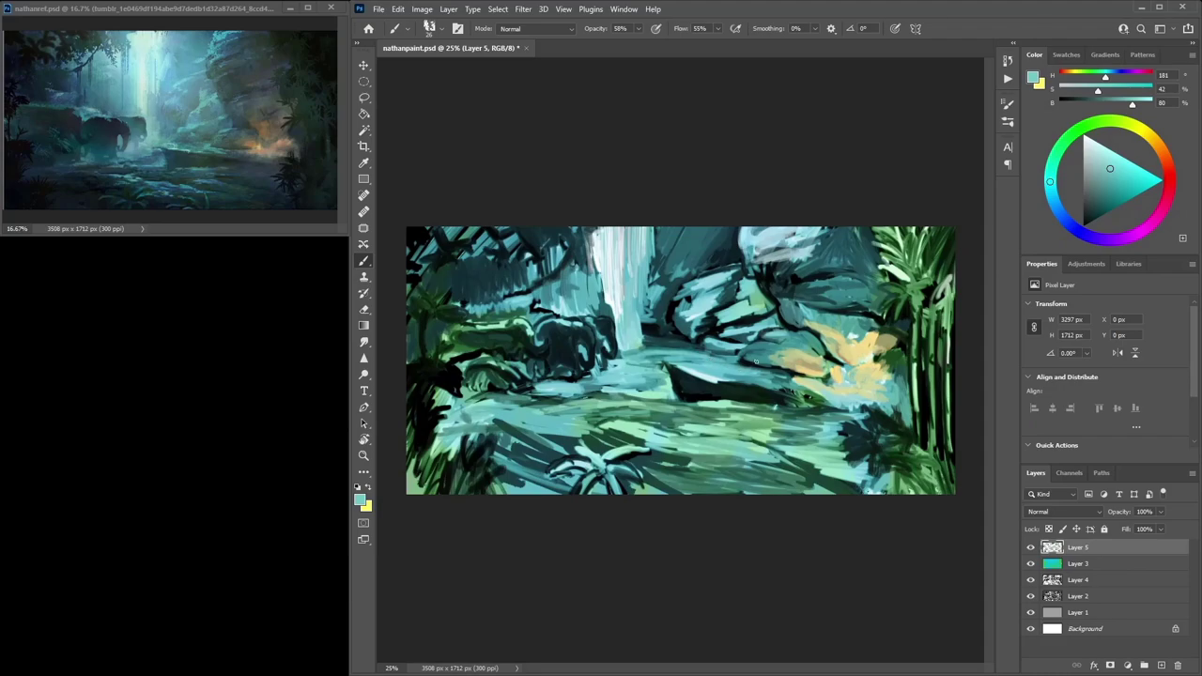
pyautogui.moveTo(781, 417); pyautogui.dragTo(821, 422)
pyautogui.keyDown('alt'); pyautogui.click(850, 461); pyautogui.keyUp('alt')
pyautogui.moveTo(776, 421)
pyautogui.mouseDown()
pyautogui.moveTo(827, 434)
pyautogui.moveTo(845, 461)
pyautogui.moveTo(836, 442)
pyautogui.moveTo(874, 468)
pyautogui.moveTo(850, 484)
pyautogui.moveTo(829, 466)
pyautogui.moveTo(747, 451)
pyautogui.mouseUp()
# Blend the leafy bush in the painting's lower-right corner with curved strokes of sampled greens
pyautogui.keyDown('alt'); pyautogui.click(914, 488); pyautogui.keyUp('alt')
pyautogui.moveTo(898, 473)
pyautogui.mouseDown()
pyautogui.moveTo(921, 457)
pyautogui.moveTo(902, 473)
pyautogui.moveTo(908, 462)
pyautogui.moveTo(932, 500)
pyautogui.moveTo(921, 376)
pyautogui.moveTo(940, 390)
pyautogui.moveTo(924, 495)
pyautogui.mouseUp()
pyautogui.keyDown('alt'); pyautogui.click(922, 458); pyautogui.keyUp('alt')
pyautogui.keyDown('alt'); pyautogui.click(929, 472); pyautogui.keyUp('alt')
pyautogui.keyDown('alt'); pyautogui.click(940, 450); pyautogui.keyUp('alt')
pyautogui.moveTo(924, 473)
pyautogui.mouseDown()
pyautogui.moveTo(911, 493)
pyautogui.moveTo(892, 486)
pyautogui.moveTo(945, 481)
pyautogui.mouseUp()
pyautogui.moveTo(922, 458)
pyautogui.mouseDown()
pyautogui.moveTo(897, 457)
pyautogui.moveTo(886, 472)
pyautogui.mouseUp()
pyautogui.keyDown('alt'); pyautogui.click(926, 443); pyautogui.keyUp('alt')
pyautogui.moveTo(918, 462); pyautogui.dragTo(887, 471)
pyautogui.moveTo(917, 465)
pyautogui.mouseDown()
pyautogui.moveTo(903, 499)
pyautogui.moveTo(931, 496)
pyautogui.mouseUp()
pyautogui.moveTo(927, 462)
pyautogui.mouseDown()
pyautogui.moveTo(947, 478)
pyautogui.moveTo(901, 494)
pyautogui.moveTo(887, 481)
pyautogui.moveTo(885, 458)
pyautogui.moveTo(953, 477)
pyautogui.mouseUp()
# Sample a very dark green from the foliage and darken the gaps between the upper-right palm fronds
pyautogui.keyDown('alt'); pyautogui.click(945, 269); pyautogui.keyUp('alt')
pyautogui.keyDown('alt'); pyautogui.click(949, 457); pyautogui.keyUp('alt')
pyautogui.keyDown('alt'); pyautogui.click(952, 477); pyautogui.keyUp('alt')
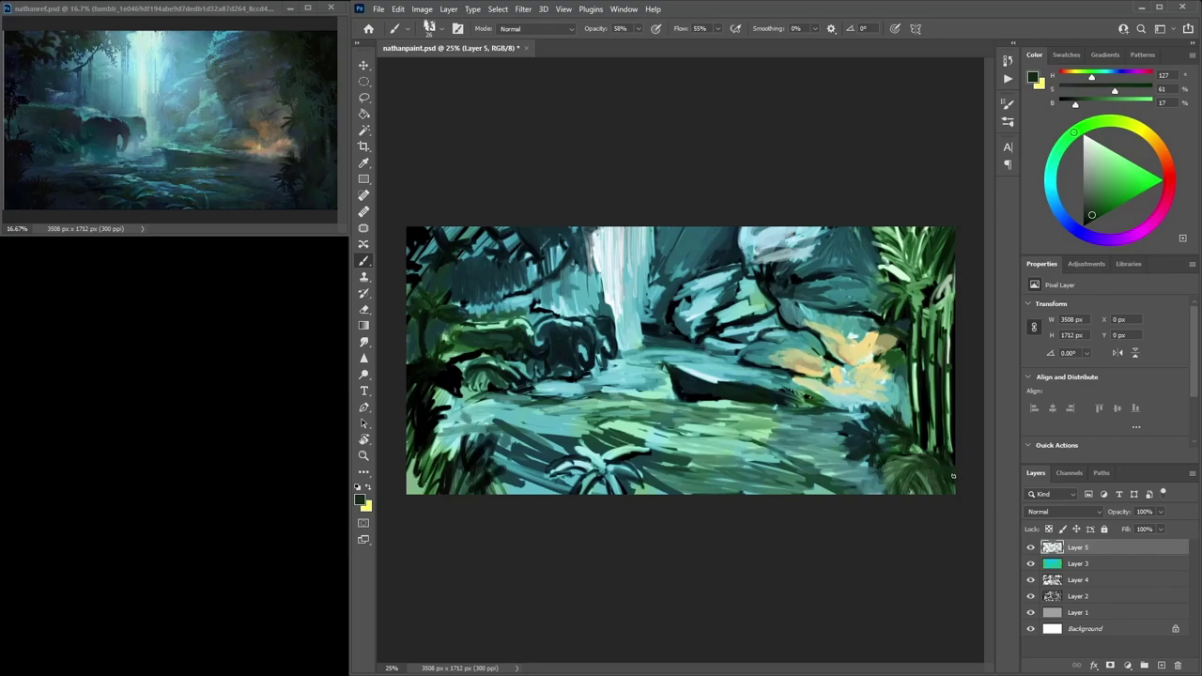
pyautogui.keyDown('alt'); pyautogui.click(797, 314); pyautogui.keyUp('alt')
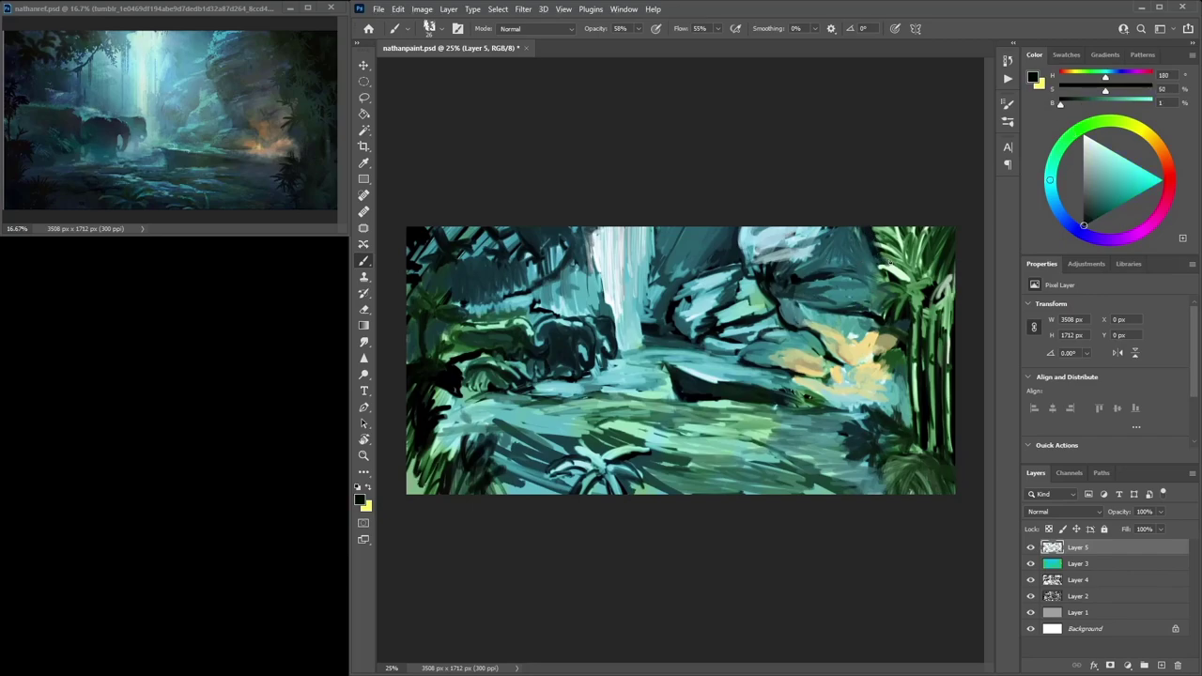
pyautogui.keyDown('alt'); pyautogui.click(868, 296); pyautogui.keyUp('alt')
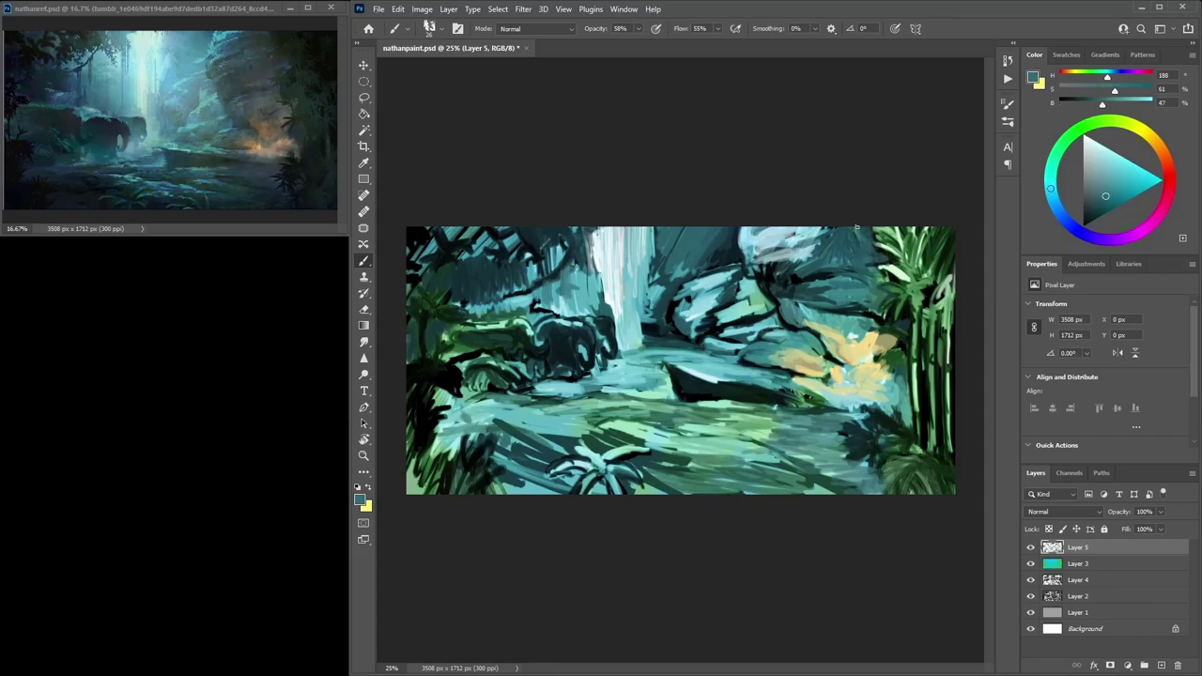
pyautogui.keyDown('alt'); pyautogui.click(905, 240); pyautogui.keyUp('alt')
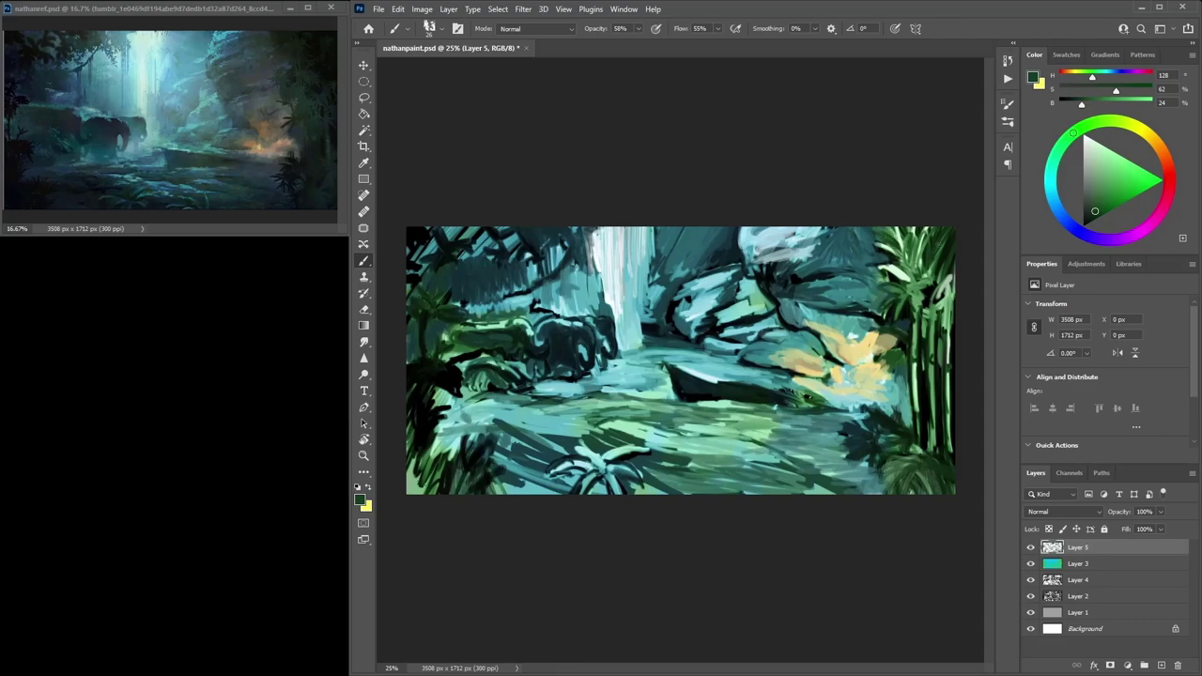
pyautogui.keyDown('alt'); pyautogui.click(900, 255); pyautogui.keyUp('alt')
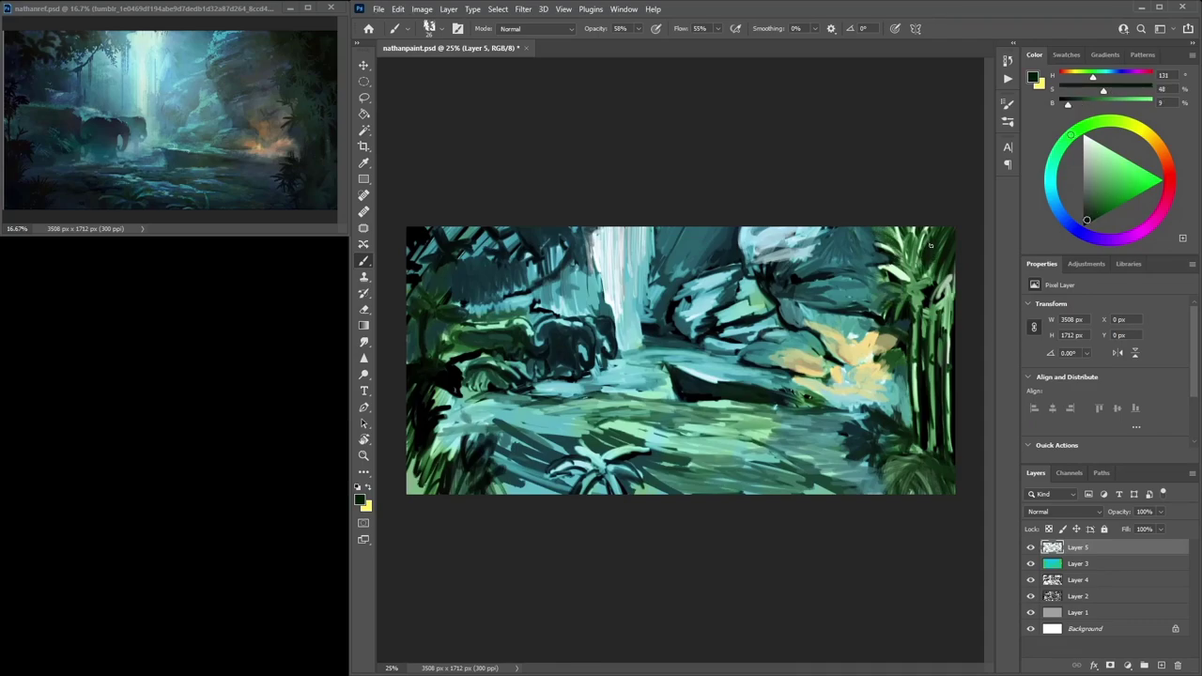
pyautogui.moveTo(926, 230)
pyautogui.mouseDown()
pyautogui.moveTo(914, 273)
pyautogui.moveTo(867, 245)
pyautogui.moveTo(868, 232)
pyautogui.moveTo(889, 271)
pyautogui.mouseUp()
# Pick a mid green and paint fronds radiating from the palm in the painting's upper-right corner
pyautogui.keyDown('alt'); pyautogui.click(901, 254); pyautogui.keyUp('alt')
pyautogui.moveTo(1107, 164); pyautogui.dragTo(1117, 198)
pyautogui.moveTo(897, 258); pyautogui.dragTo(876, 233)
pyautogui.moveTo(896, 242)
pyautogui.mouseDown()
pyautogui.moveTo(878, 227)
pyautogui.moveTo(870, 248)
pyautogui.mouseUp()
pyautogui.moveTo(898, 259)
pyautogui.mouseDown()
pyautogui.moveTo(880, 266)
pyautogui.moveTo(884, 283)
pyautogui.moveTo(950, 245)
pyautogui.moveTo(931, 233)
pyautogui.moveTo(943, 265)
pyautogui.moveTo(919, 230)
pyautogui.mouseUp()
# Paint sampled dark green around the tops of the right-hand trunks and add dark leaves beside the firelight
pyautogui.keyDown('alt'); pyautogui.click(933, 296); pyautogui.keyUp('alt')
pyautogui.moveTo(920, 274)
pyautogui.mouseDown()
pyautogui.moveTo(912, 230)
pyautogui.moveTo(930, 267)
pyautogui.mouseUp()
pyautogui.moveTo(927, 252)
pyautogui.mouseDown()
pyautogui.moveTo(943, 236)
pyautogui.moveTo(942, 279)
pyautogui.mouseUp()
pyautogui.moveTo(916, 328)
pyautogui.mouseDown()
pyautogui.moveTo(915, 373)
pyautogui.moveTo(885, 356)
pyautogui.mouseUp()
pyautogui.moveTo(898, 344)
pyautogui.mouseDown()
pyautogui.moveTo(885, 359)
pyautogui.moveTo(872, 344)
pyautogui.moveTo(882, 365)
pyautogui.moveTo(883, 334)
pyautogui.mouseUp()
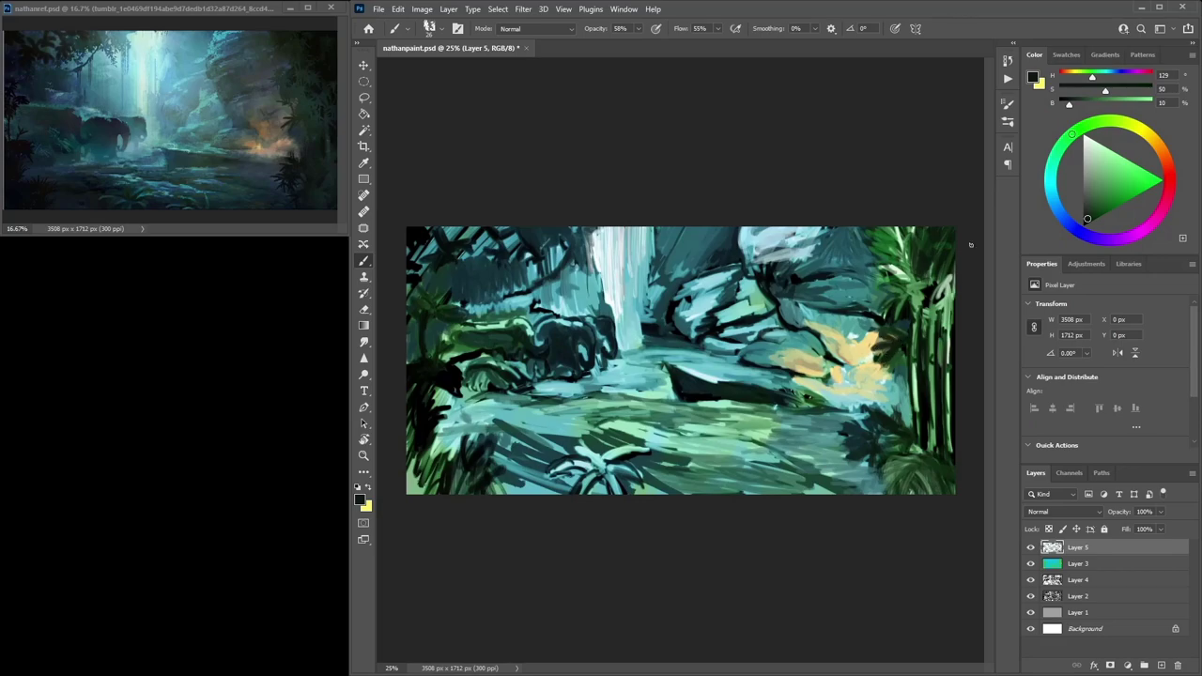
# Paint the thin trunk edge below the dark leaves beside the firelight with sampled greens
pyautogui.keyDown('alt'); pyautogui.click(936, 303); pyautogui.keyUp('alt')
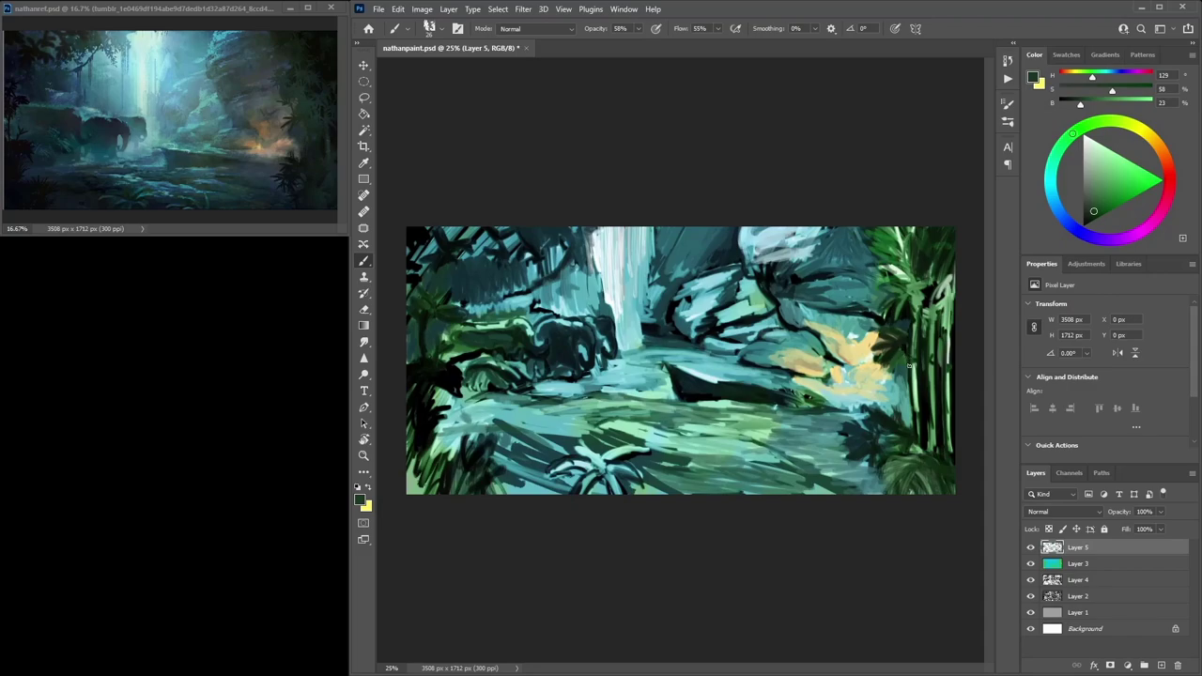
pyautogui.keyDown('alt'); pyautogui.click(905, 406); pyautogui.keyUp('alt')
pyautogui.keyDown('alt'); pyautogui.click(943, 290); pyautogui.keyUp('alt')
pyautogui.moveTo(903, 351); pyautogui.dragTo(911, 403)
pyautogui.keyDown('alt'); pyautogui.click(906, 357); pyautogui.keyUp('alt')
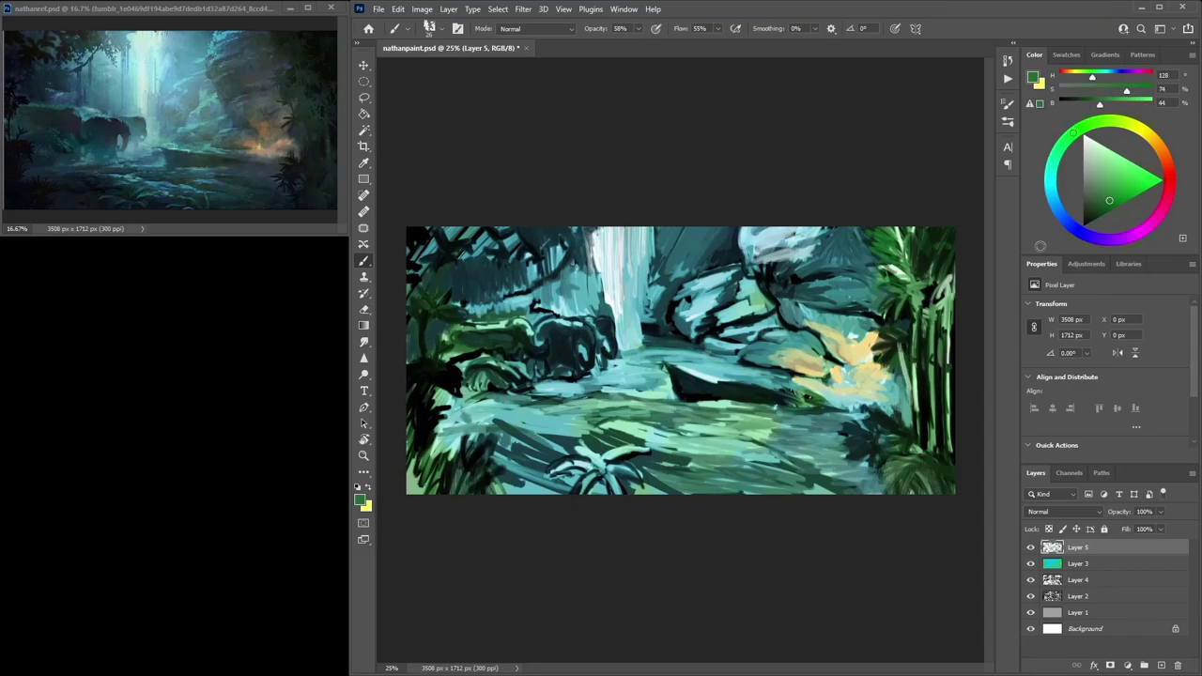
pyautogui.keyDown('alt'); pyautogui.click(905, 336); pyautogui.keyUp('alt')
pyautogui.moveTo(901, 344); pyautogui.dragTo(912, 400)
pyautogui.keyDown('alt'); pyautogui.click(908, 365); pyautogui.keyUp('alt')
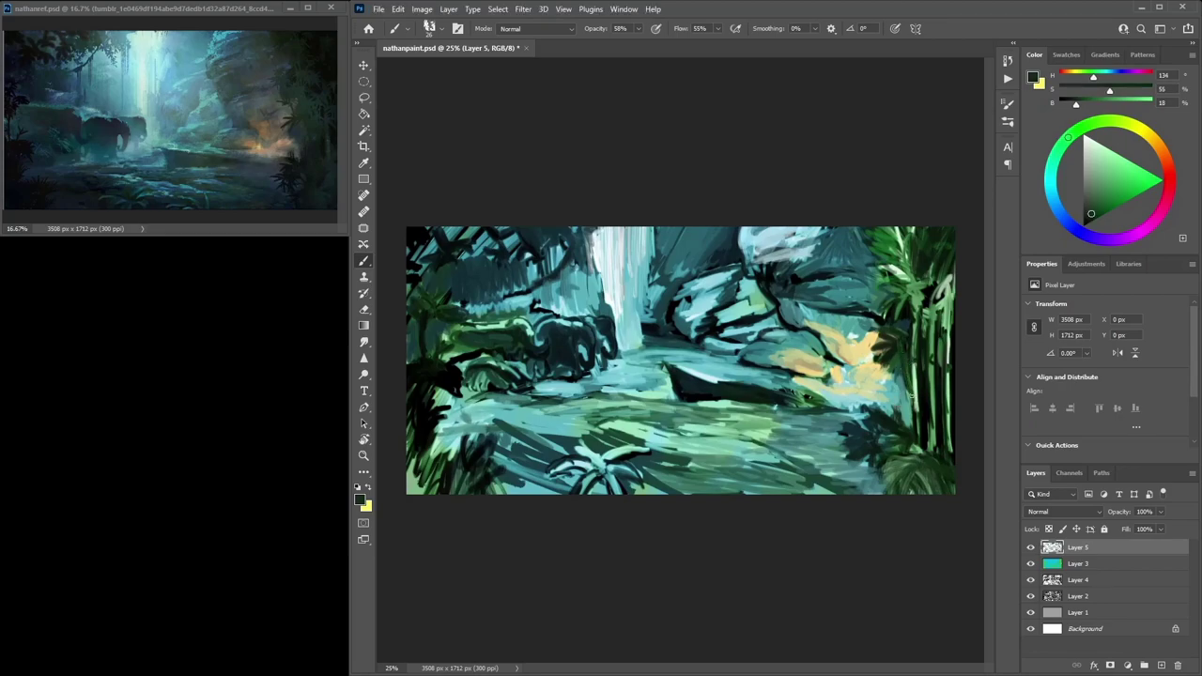
# Blend the palm's crown and upper trunk with short strokes of sampled light and dark greens
pyautogui.keyDown('alt'); pyautogui.click(920, 334); pyautogui.keyUp('alt')
pyautogui.moveTo(913, 316)
pyautogui.mouseDown()
pyautogui.moveTo(893, 293)
pyautogui.moveTo(904, 289)
pyautogui.mouseUp()
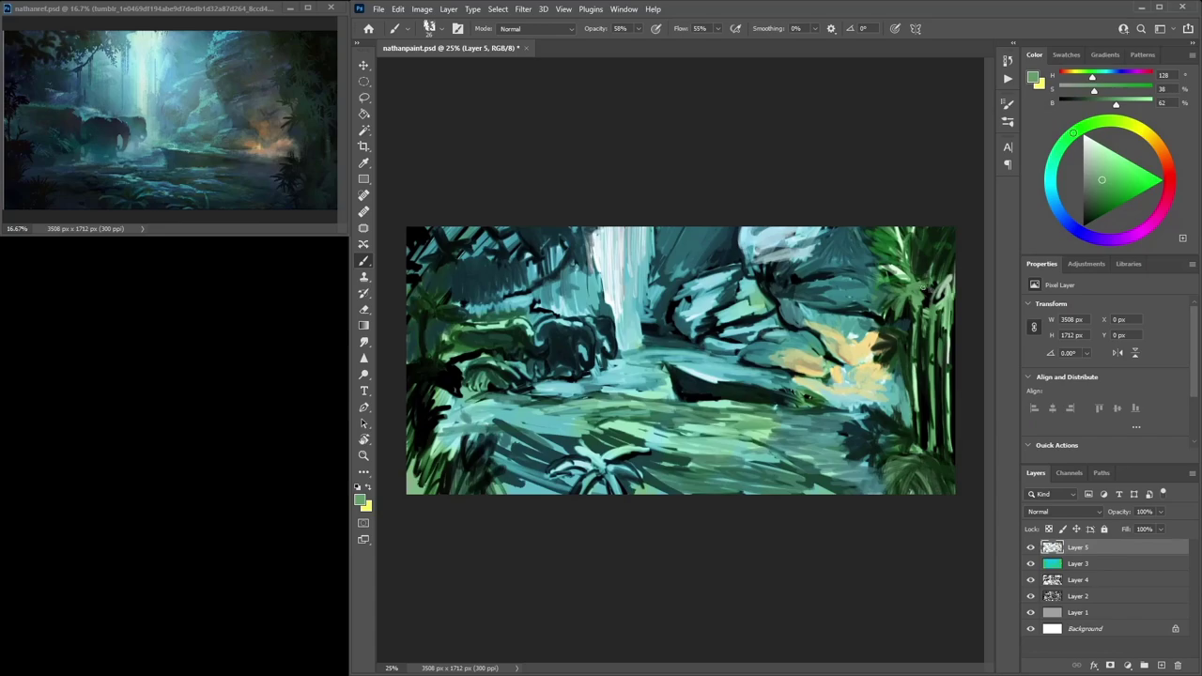
pyautogui.keyDown('alt'); pyautogui.click(909, 283); pyautogui.keyUp('alt')
pyautogui.moveTo(909, 278)
pyautogui.mouseDown()
pyautogui.moveTo(885, 267)
pyautogui.moveTo(896, 227)
pyautogui.moveTo(915, 258)
pyautogui.mouseUp()
pyautogui.keyDown('alt'); pyautogui.click(932, 275); pyautogui.keyUp('alt')
pyautogui.moveTo(913, 244); pyautogui.dragTo(917, 263)
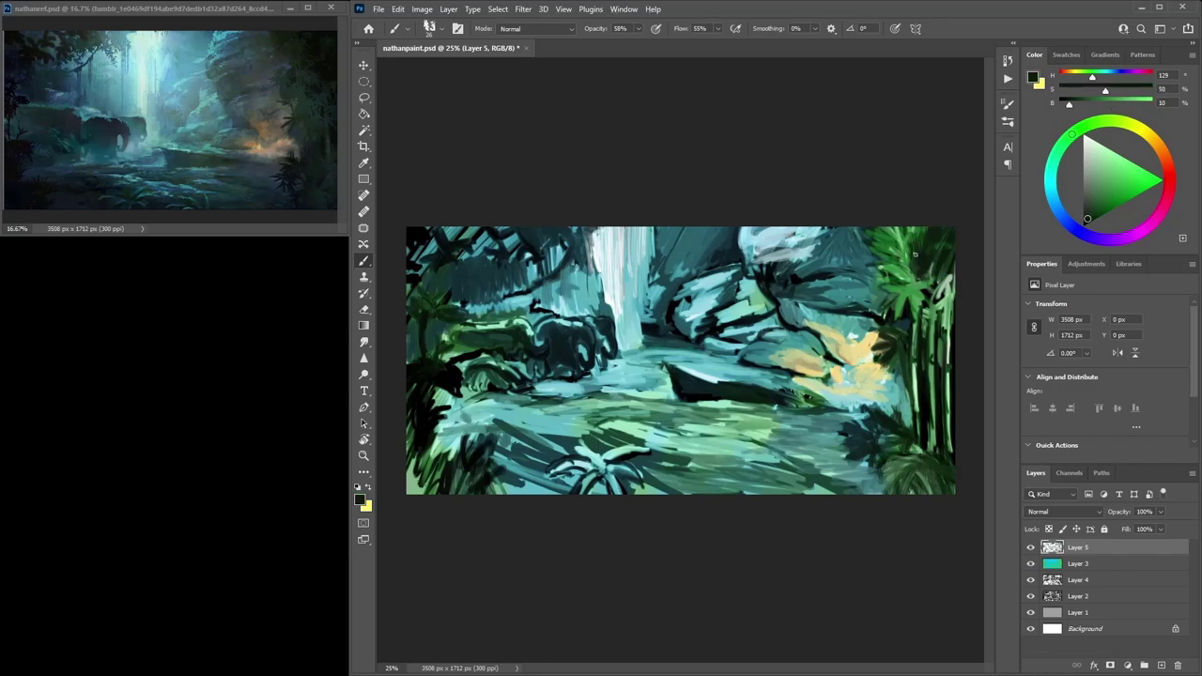
# Soften the border between the upper-right rock face and the palm fronds with sampled teals
pyautogui.keyDown('alt'); pyautogui.click(859, 241); pyautogui.keyUp('alt')
pyautogui.moveTo(859, 240); pyautogui.dragTo(866, 229)
pyautogui.keyDown('alt'); pyautogui.click(862, 228); pyautogui.keyUp('alt')
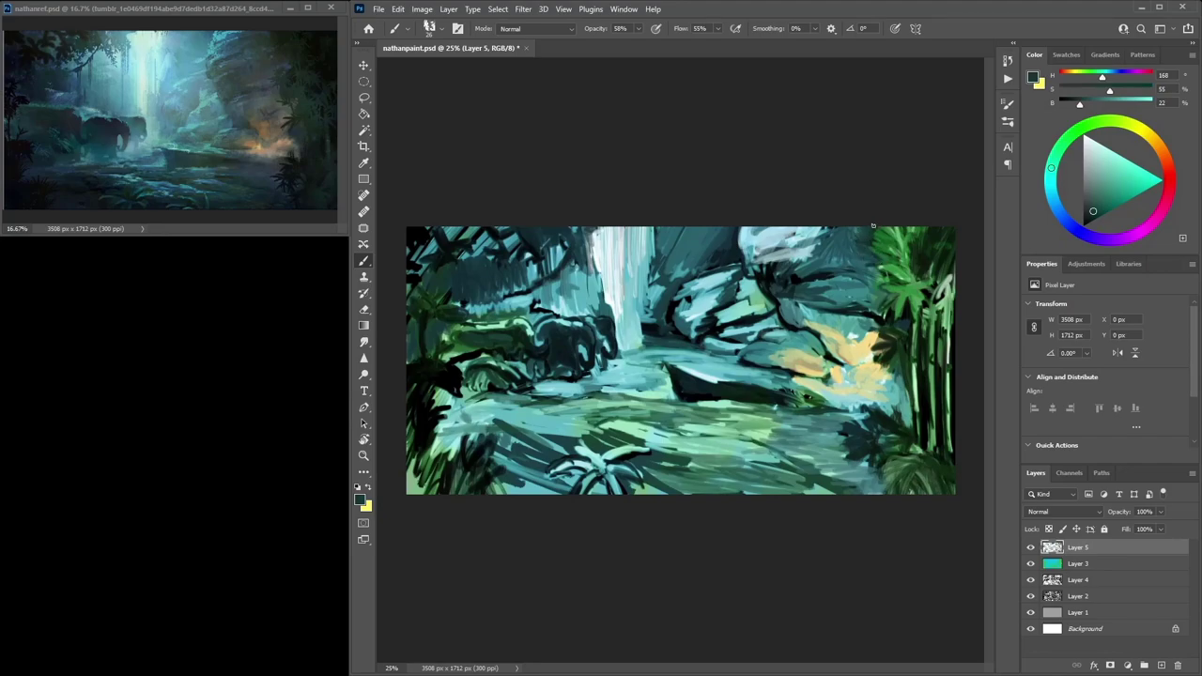
pyautogui.moveTo(889, 281)
pyautogui.mouseDown()
pyautogui.moveTo(878, 293)
pyautogui.moveTo(891, 302)
pyautogui.mouseUp()
pyautogui.keyDown('alt'); pyautogui.click(872, 292); pyautogui.keyUp('alt')
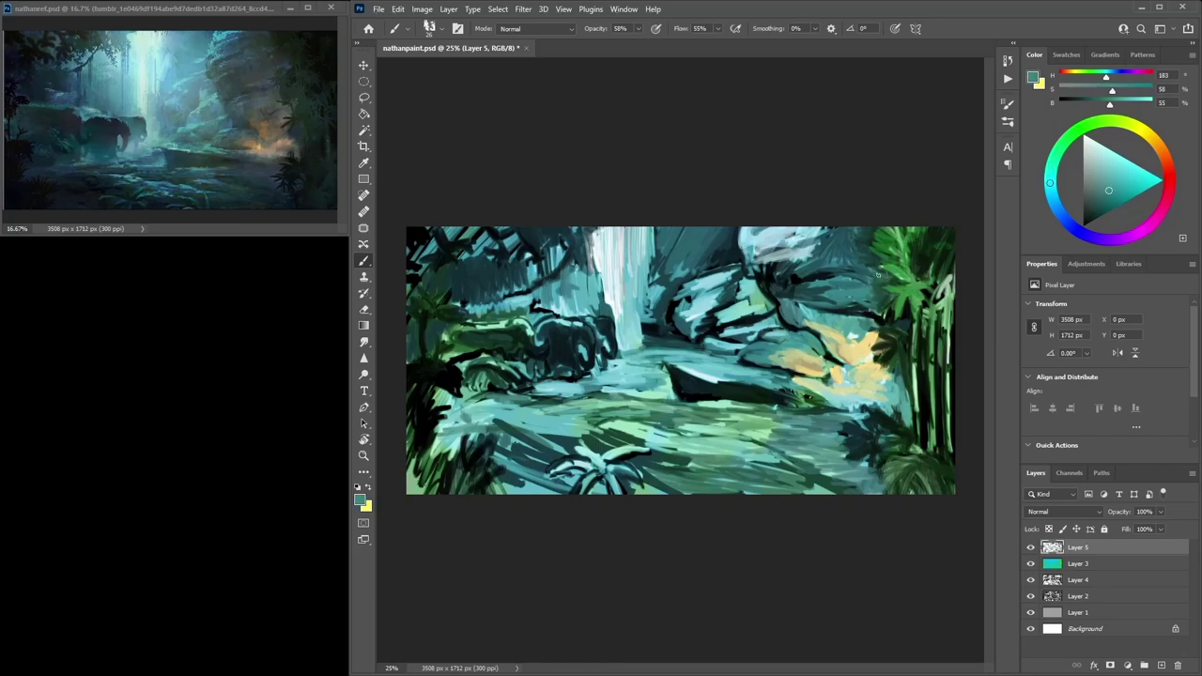
pyautogui.keyDown('alt'); pyautogui.click(851, 293); pyautogui.keyUp('alt')
pyautogui.moveTo(874, 280); pyautogui.dragTo(890, 275)
pyautogui.keyDown('alt'); pyautogui.click(889, 329); pyautogui.keyUp('alt')
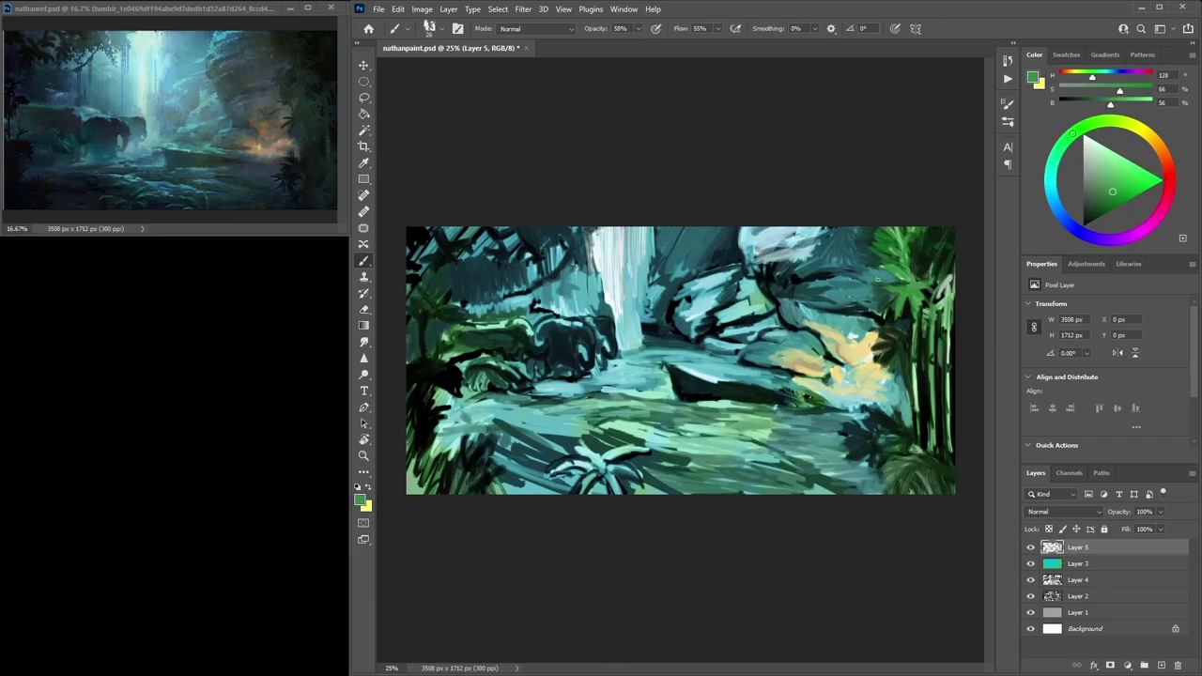
# Fill the foliage behind the upper-right palm with sampled greens and shade around its crown
pyautogui.keyDown('alt'); pyautogui.click(906, 286); pyautogui.keyUp('alt')
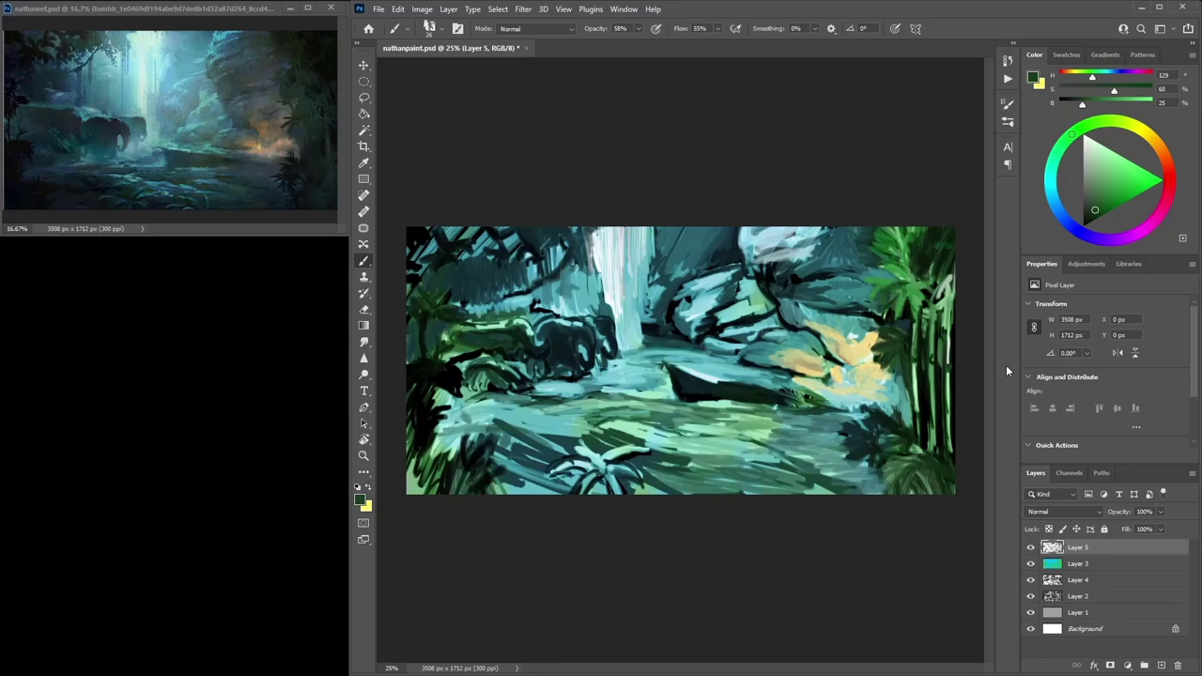
pyautogui.keyDown('alt'); pyautogui.click(922, 327); pyautogui.keyUp('alt')
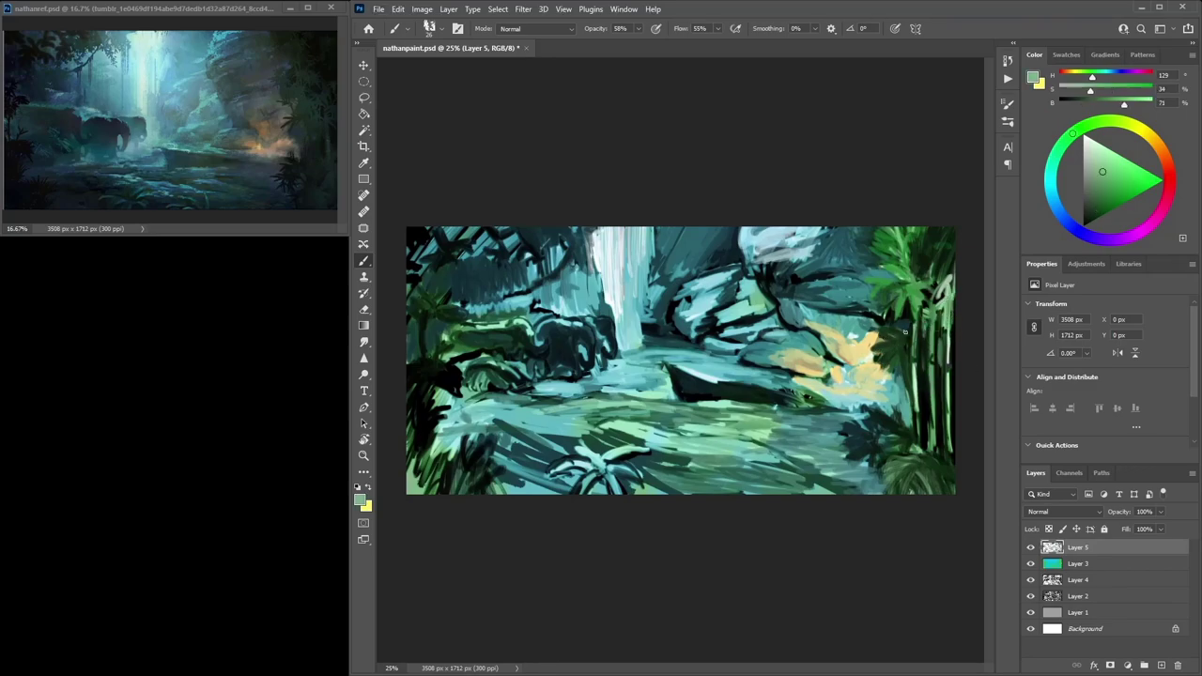
pyautogui.keyDown('alt'); pyautogui.click(920, 422); pyautogui.keyUp('alt')
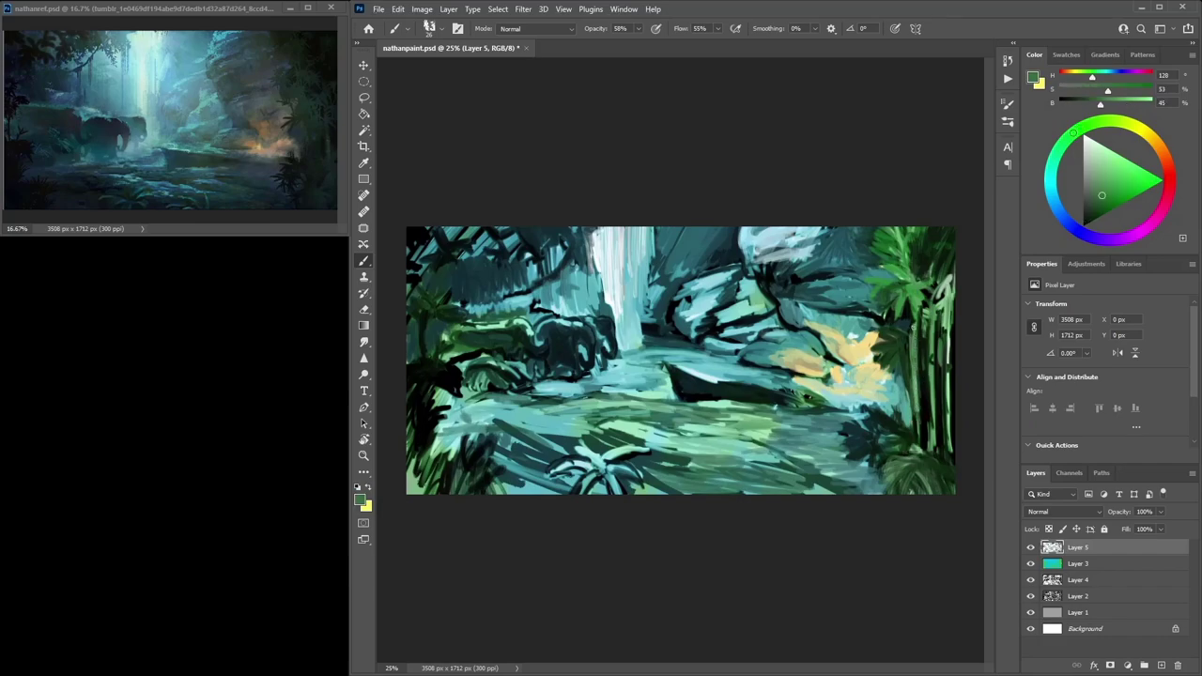
pyautogui.keyDown('alt'); pyautogui.click(925, 325); pyautogui.keyUp('alt')
pyautogui.moveTo(921, 271); pyautogui.dragTo(931, 231)
pyautogui.keyDown('alt'); pyautogui.click(941, 238); pyautogui.keyUp('alt')
pyautogui.keyDown('alt'); pyautogui.click(952, 251); pyautogui.keyUp('alt')
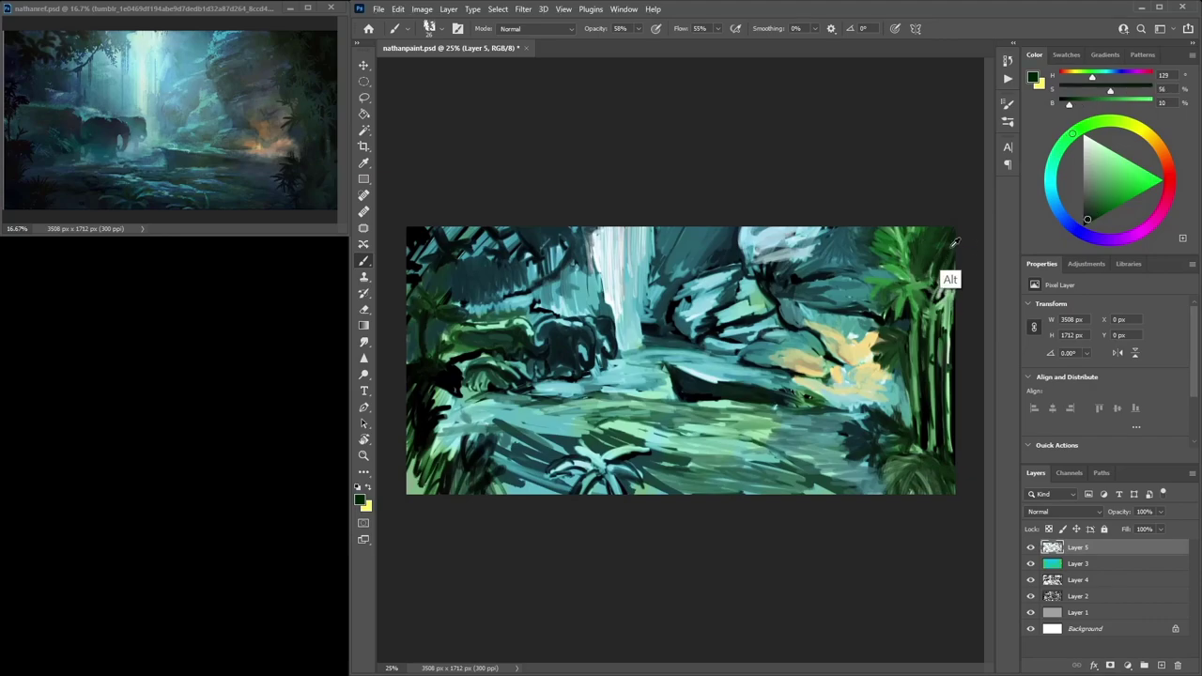
pyautogui.moveTo(912, 259); pyautogui.dragTo(914, 276)
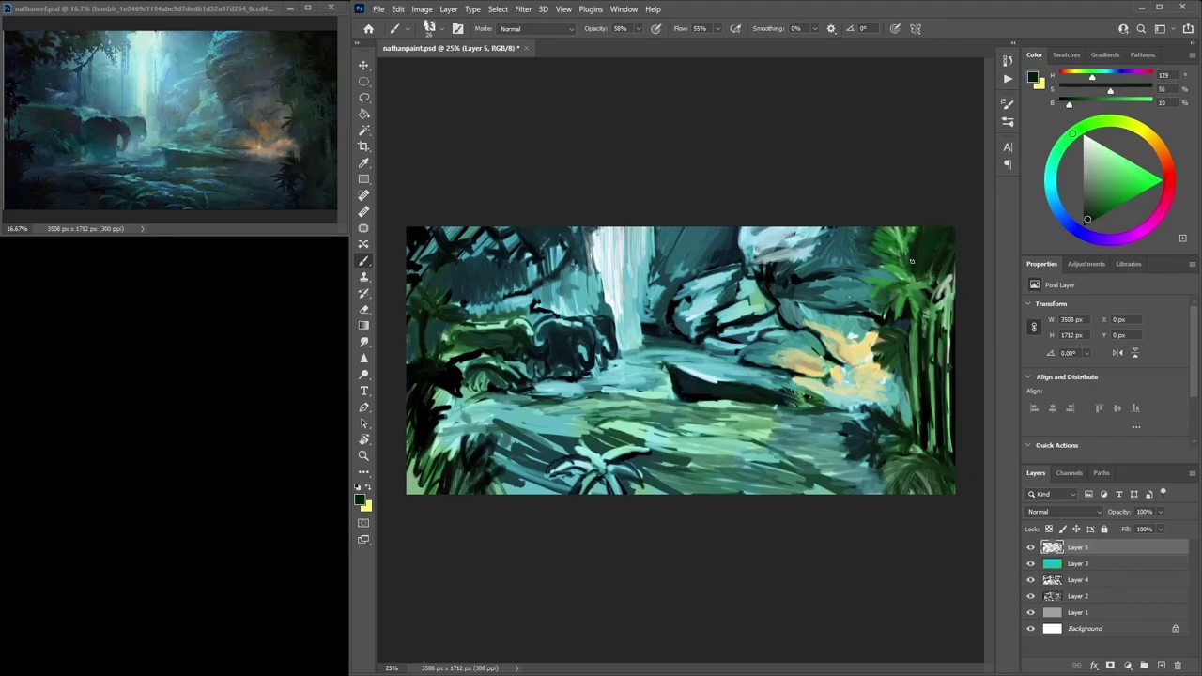
# Tone down the pale highlights on the far-right tree trunks with vertical strokes of sampled greens
pyautogui.moveTo(927, 344); pyautogui.dragTo(925, 325)
pyautogui.keyDown('alt'); pyautogui.click(943, 329); pyautogui.keyUp('alt')
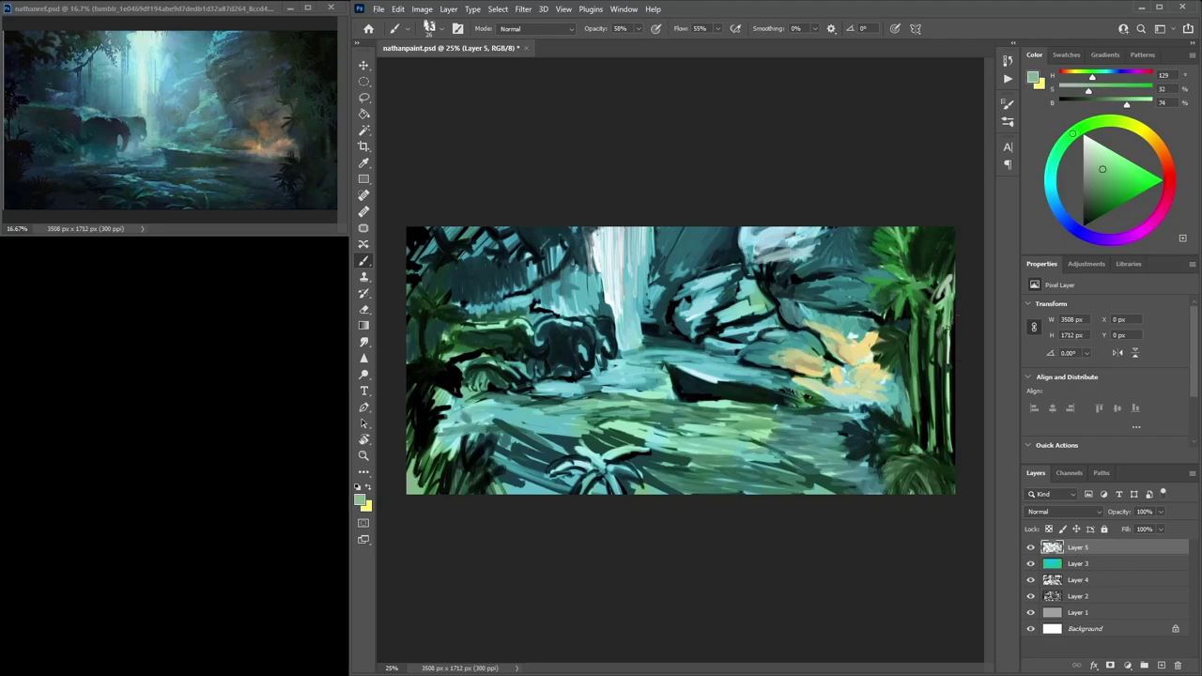
pyautogui.keyDown('alt'); pyautogui.click(940, 381); pyautogui.keyUp('alt')
pyautogui.moveTo(948, 390); pyautogui.dragTo(949, 322)
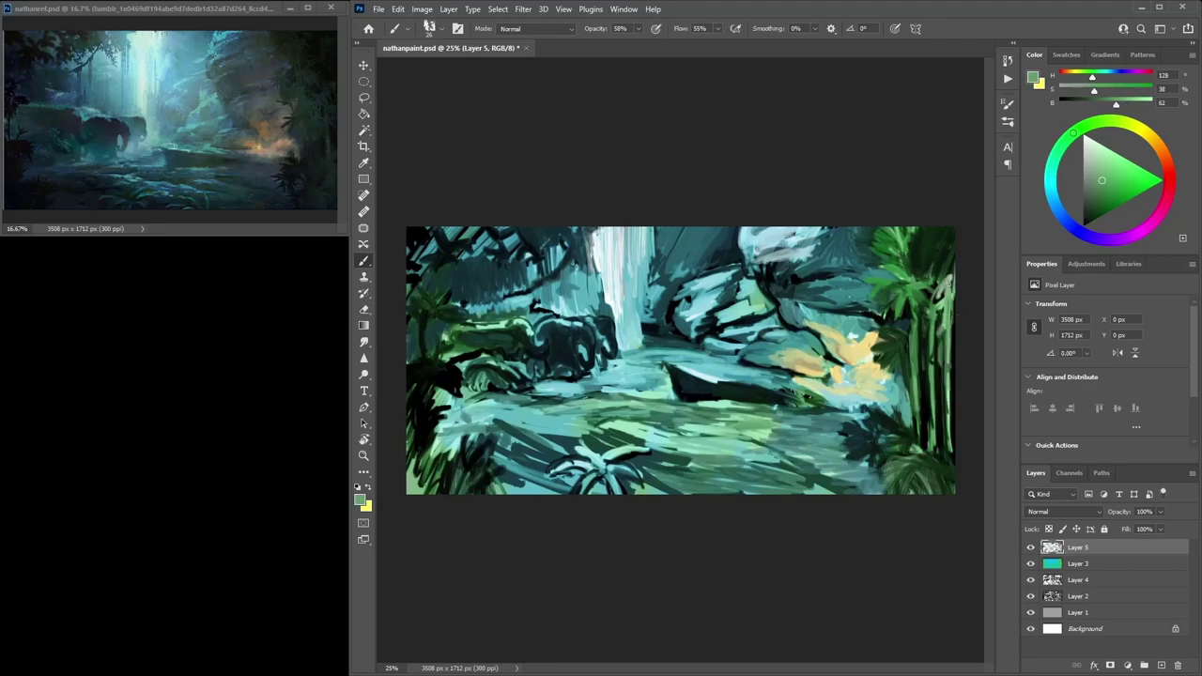
# Mix a near-black green, then black, and darken the vertical gaps between the right-hand tree trunks
pyautogui.click(1102, 212)
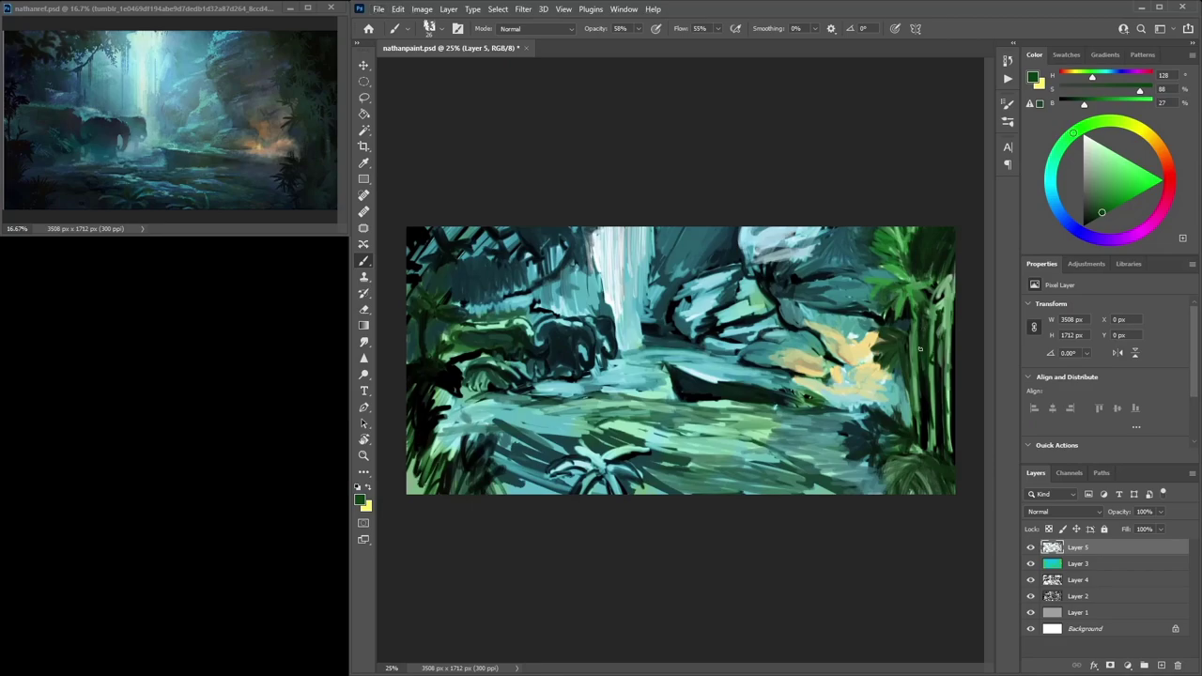
pyautogui.click(1094, 220)
pyautogui.click(1090, 223)
pyautogui.moveTo(941, 342); pyautogui.dragTo(939, 365)
pyautogui.moveTo(942, 305); pyautogui.dragTo(940, 333)
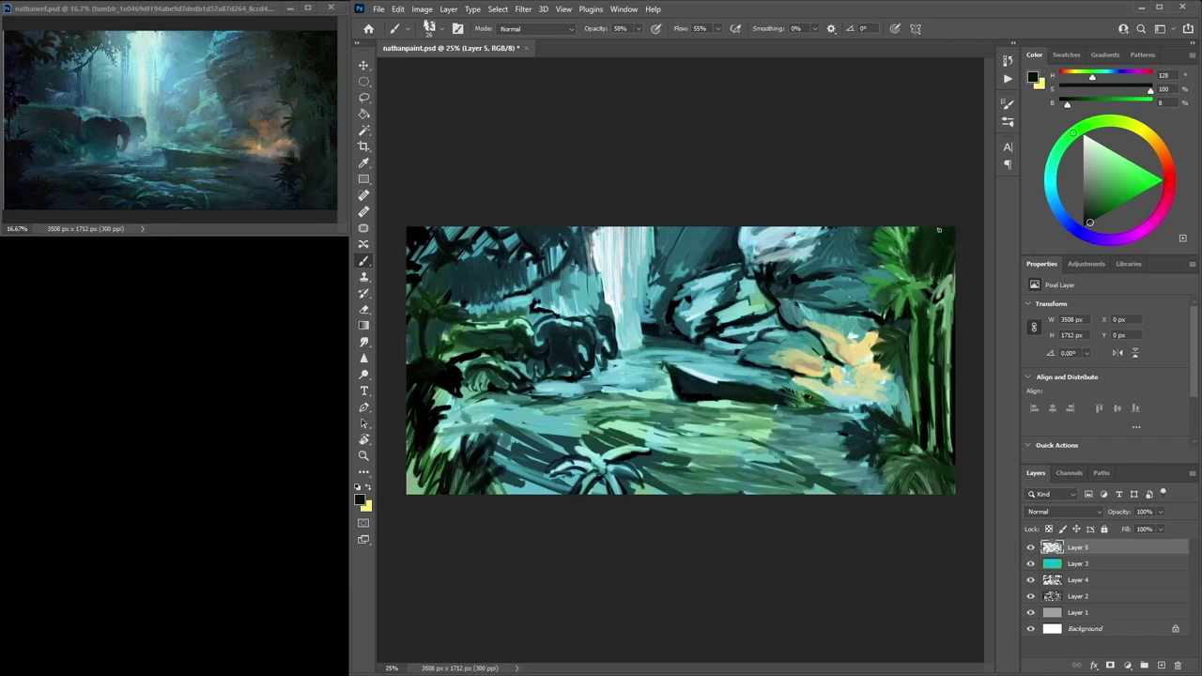
pyautogui.click(1084, 227)
pyautogui.moveTo(944, 273); pyautogui.dragTo(942, 376)
pyautogui.moveTo(938, 325); pyautogui.dragTo(934, 381)
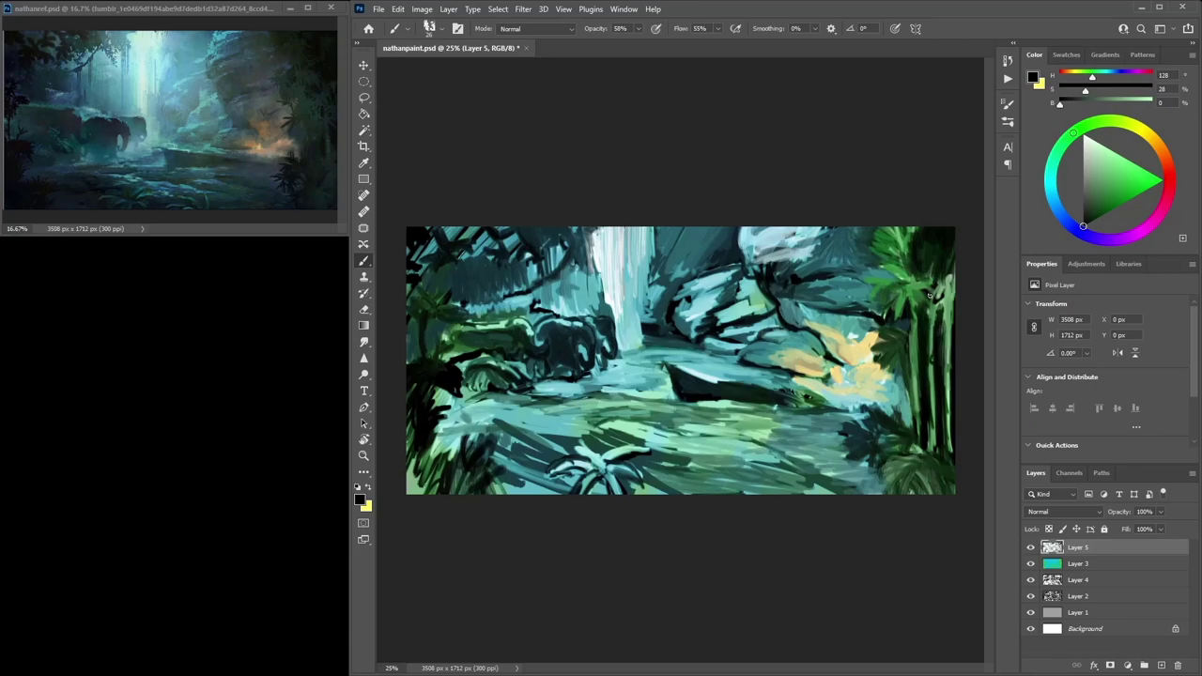
# Sample a very dark green and paint dark leaves rising from the lower-right bush toward the firelight
pyautogui.keyDown('alt'); pyautogui.click(937, 253); pyautogui.keyUp('alt')
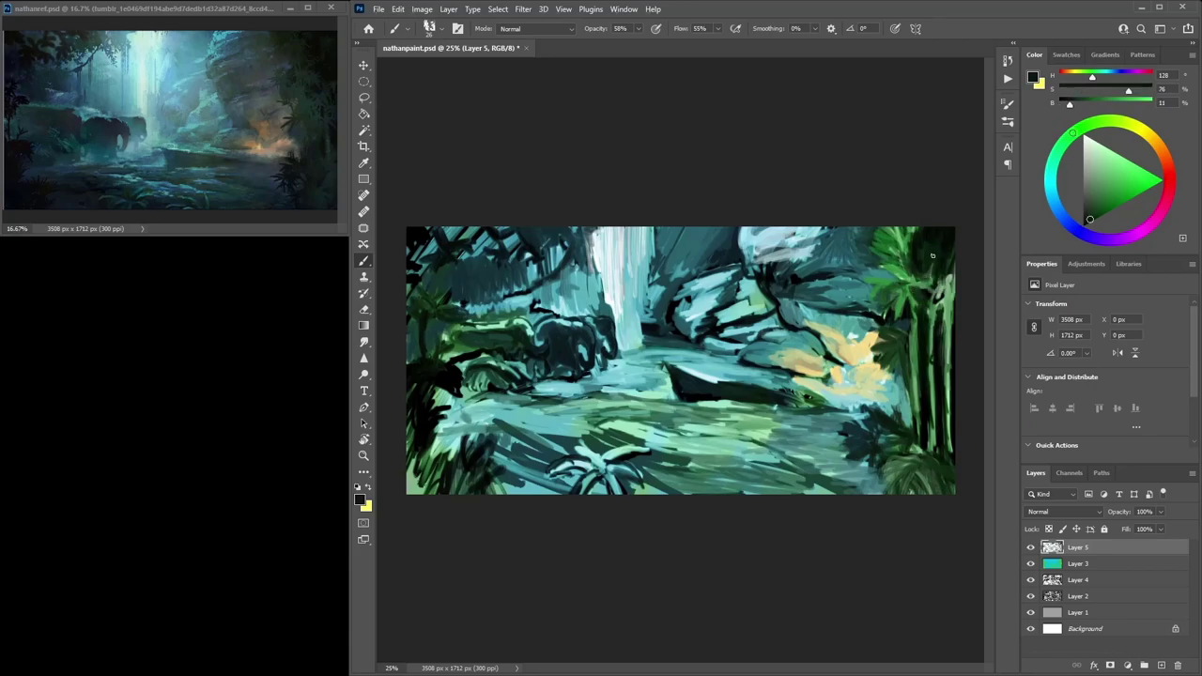
pyautogui.keyDown('alt'); pyautogui.click(949, 241); pyautogui.keyUp('alt')
pyautogui.moveTo(897, 434)
pyautogui.mouseDown()
pyautogui.moveTo(895, 402)
pyautogui.moveTo(893, 413)
pyautogui.moveTo(873, 401)
pyautogui.moveTo(883, 410)
pyautogui.mouseUp()
# Blend the bright water just below the firelight with sampled dark teal
pyautogui.keyDown('alt'); pyautogui.click(879, 427); pyautogui.keyUp('alt')
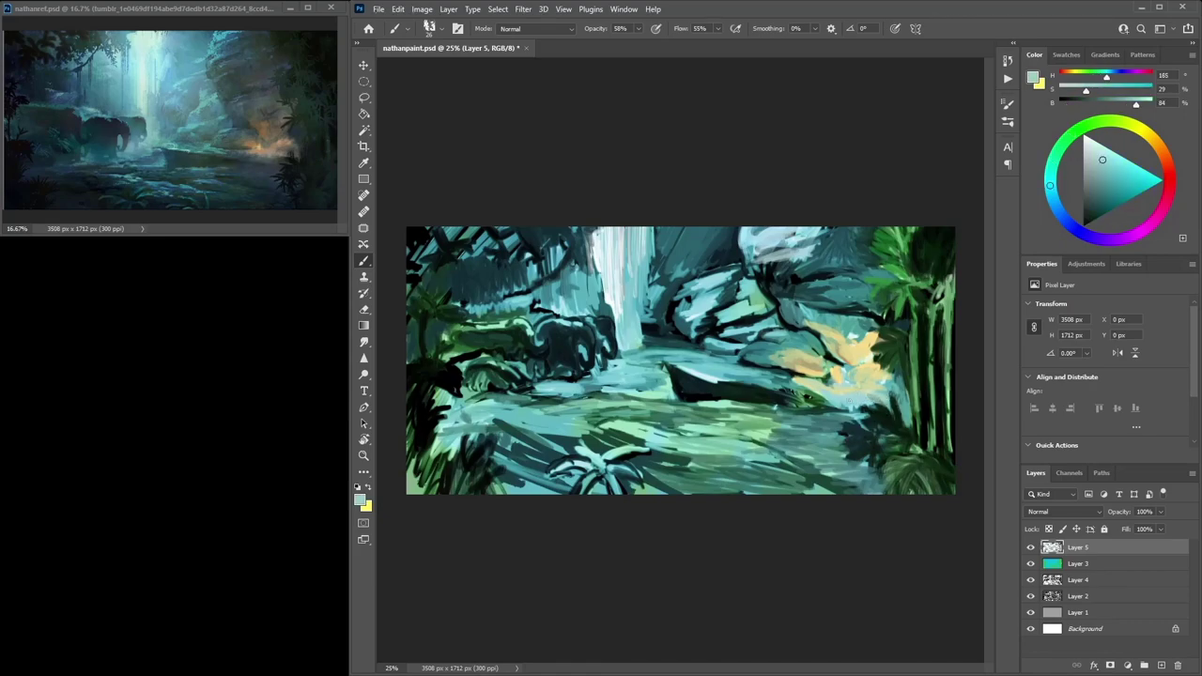
pyautogui.keyDown('alt'); pyautogui.click(825, 433); pyautogui.keyUp('alt')
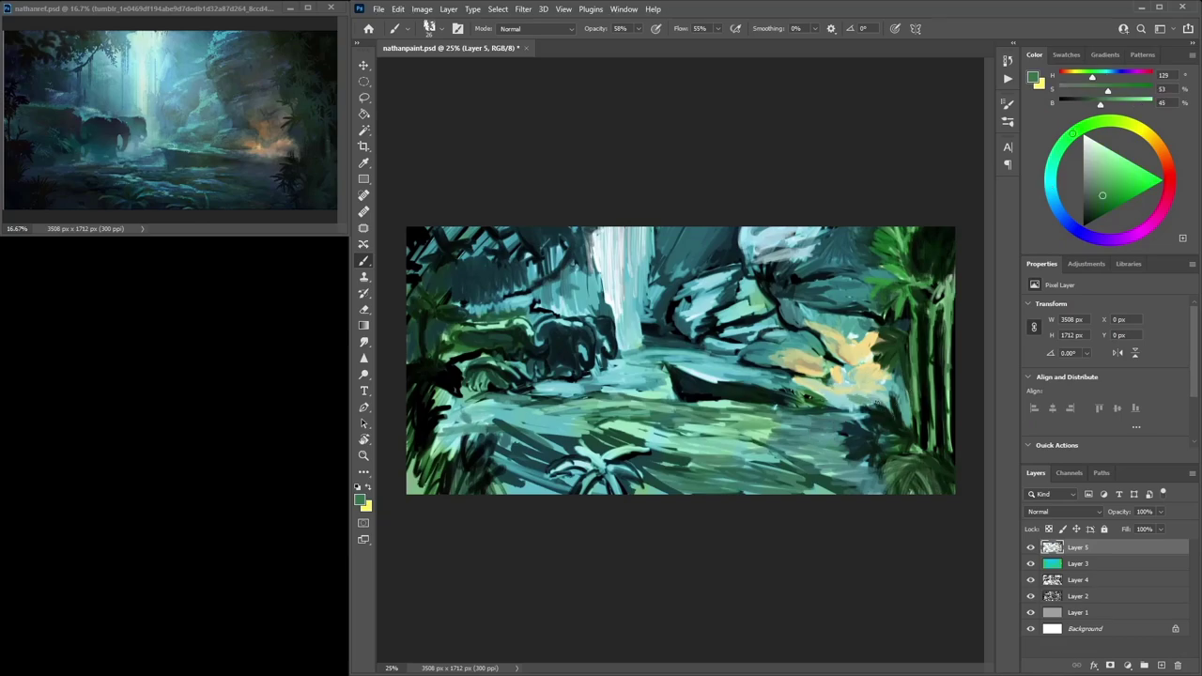
pyautogui.keyDown('alt'); pyautogui.click(891, 416); pyautogui.keyUp('alt')
pyautogui.keyDown('alt'); pyautogui.click(918, 403); pyautogui.keyUp('alt')
pyautogui.keyDown('alt'); pyautogui.click(880, 428); pyautogui.keyUp('alt')
pyautogui.moveTo(855, 401)
pyautogui.mouseDown()
pyautogui.moveTo(804, 389)
pyautogui.moveTo(872, 404)
pyautogui.mouseUp()
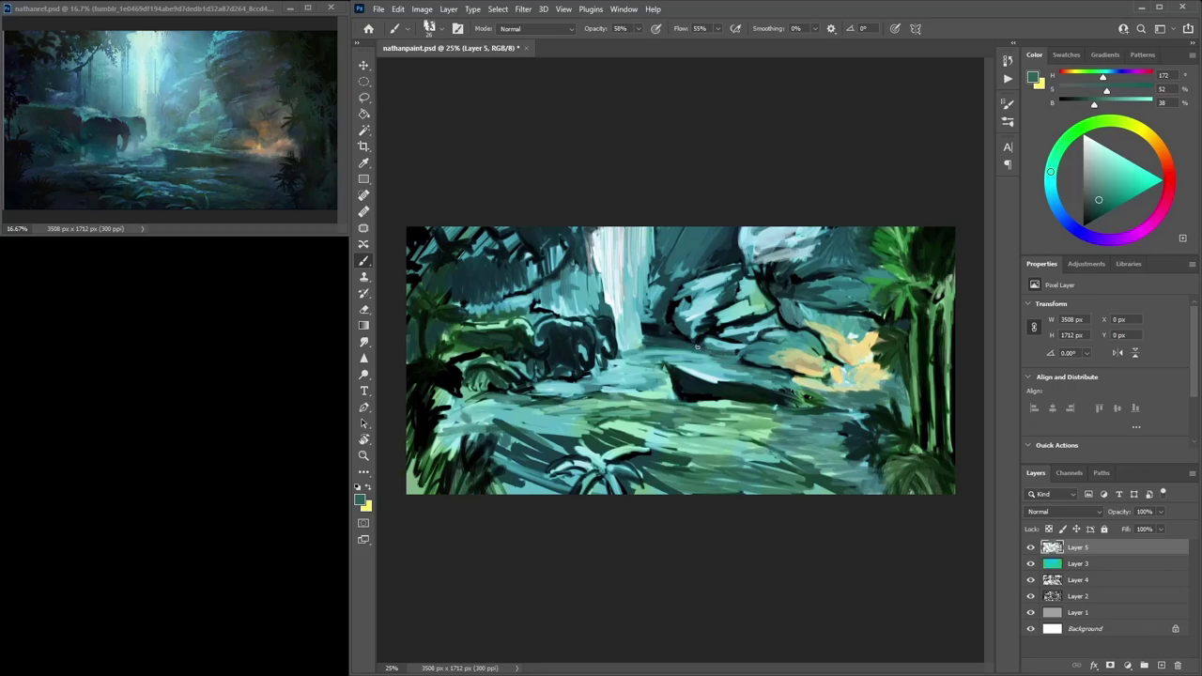
# Blend the lower and upper planes of the boulder right of the waterfall with sampled teals
pyautogui.moveTo(710, 329); pyautogui.dragTo(757, 310)
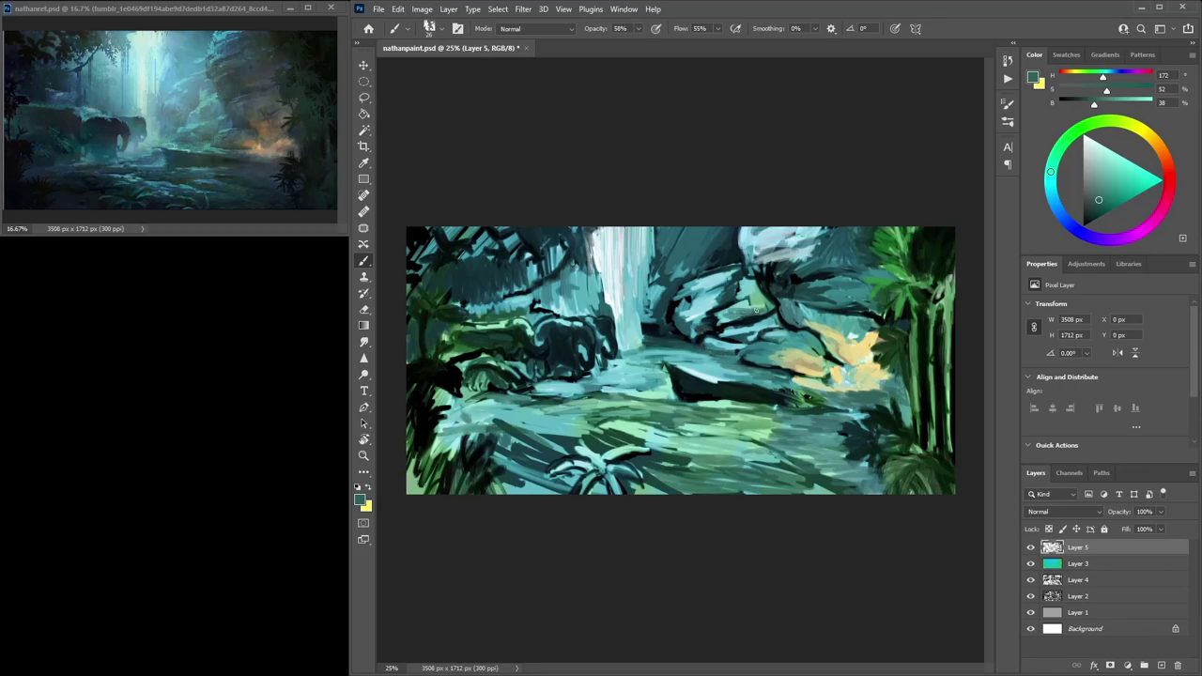
pyautogui.keyDown('alt'); pyautogui.click(718, 271); pyautogui.keyUp('alt')
pyautogui.keyDown('alt'); pyautogui.click(716, 277); pyautogui.keyUp('alt')
pyautogui.moveTo(730, 263)
pyautogui.mouseDown()
pyautogui.moveTo(694, 284)
pyautogui.moveTo(702, 268)
pyautogui.mouseUp()
pyautogui.keyDown('alt'); pyautogui.click(697, 283); pyautogui.keyUp('alt')
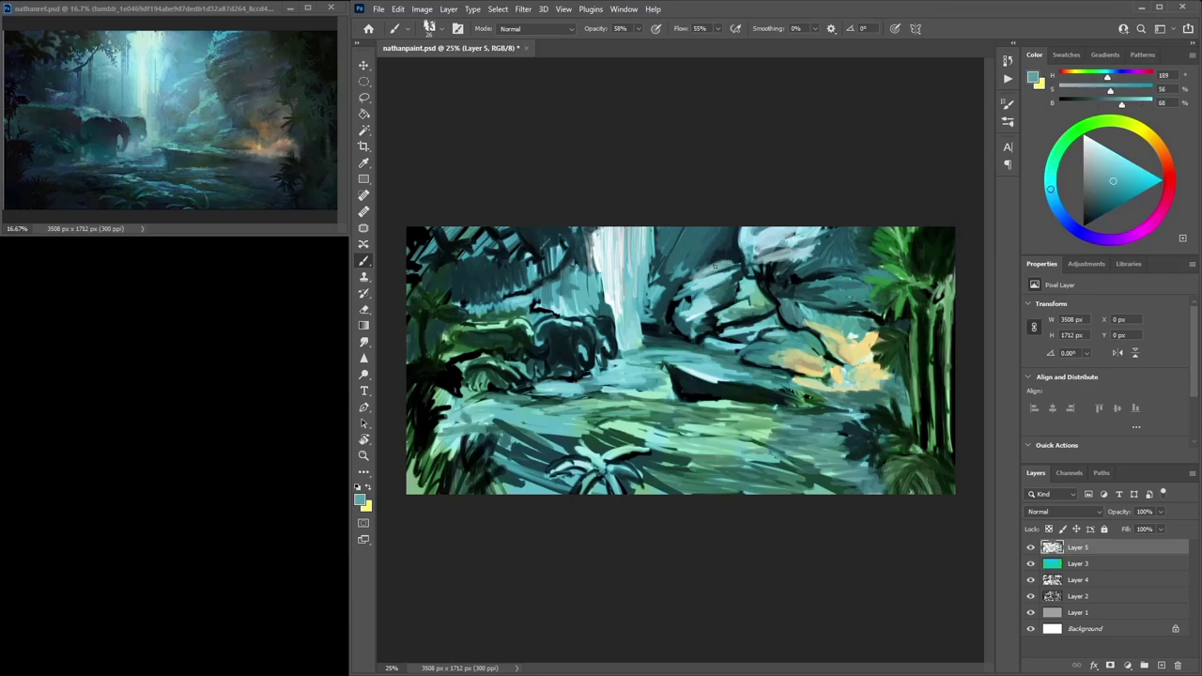
pyautogui.keyDown('alt'); pyautogui.click(723, 286); pyautogui.keyUp('alt')
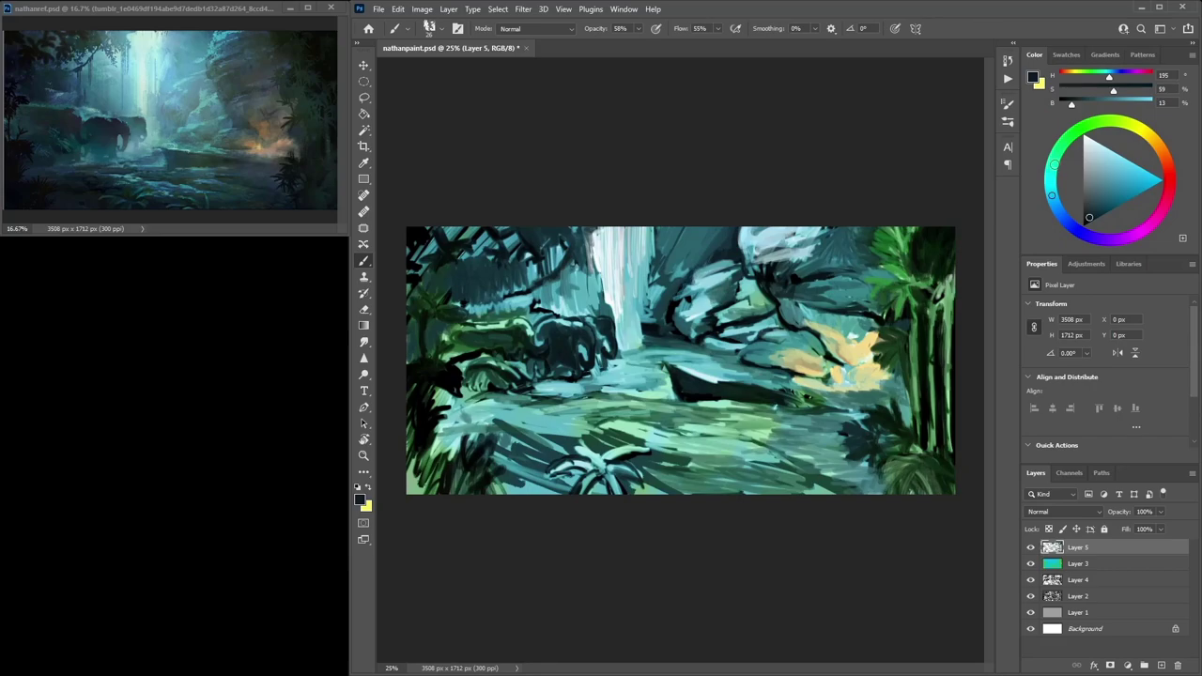
# Mix a dark blue and shade the left and lower edges of the boulder right of the waterfall
pyautogui.keyDown('alt'); pyautogui.click(684, 296); pyautogui.keyUp('alt')
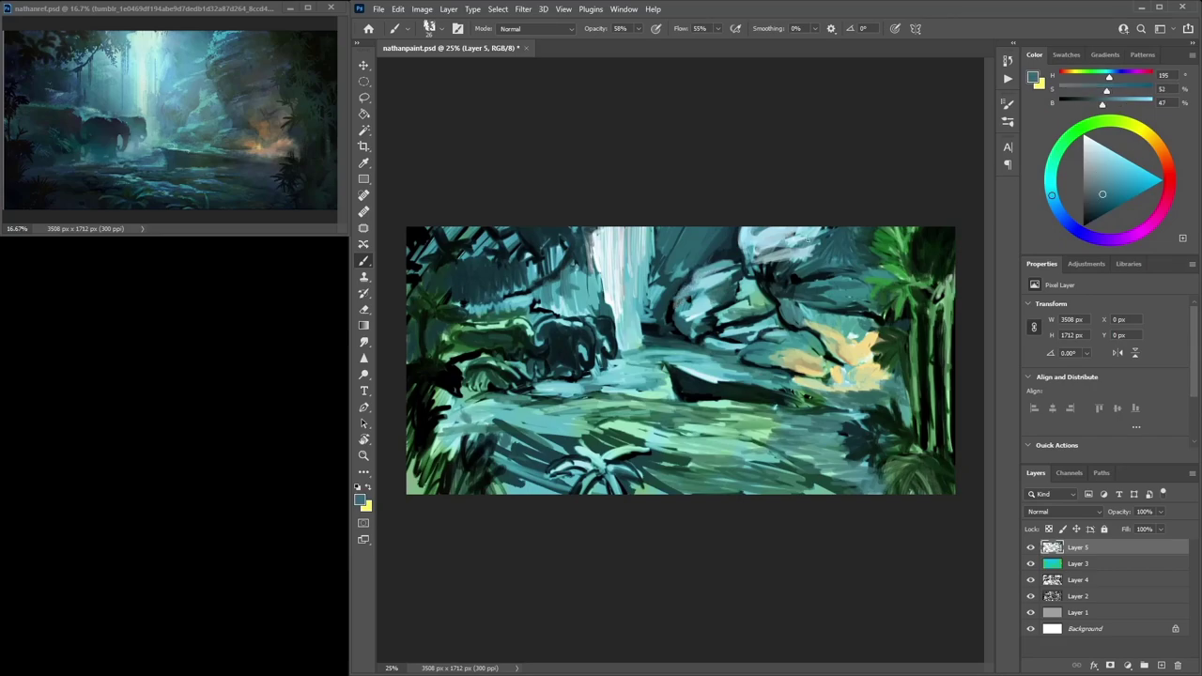
pyautogui.click(1105, 195)
pyautogui.click(1098, 210)
pyautogui.moveTo(702, 333); pyautogui.dragTo(679, 315)
pyautogui.click(1094, 219)
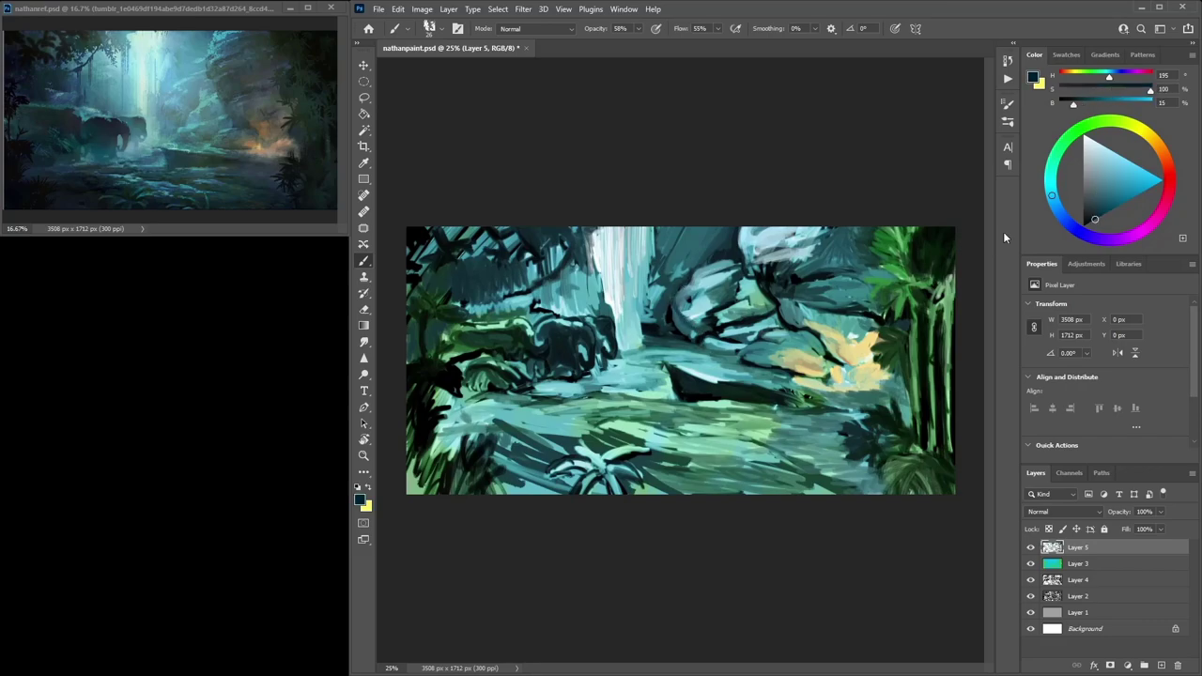
pyautogui.moveTo(690, 276)
pyautogui.mouseDown()
pyautogui.moveTo(667, 305)
pyautogui.moveTo(695, 335)
pyautogui.mouseUp()
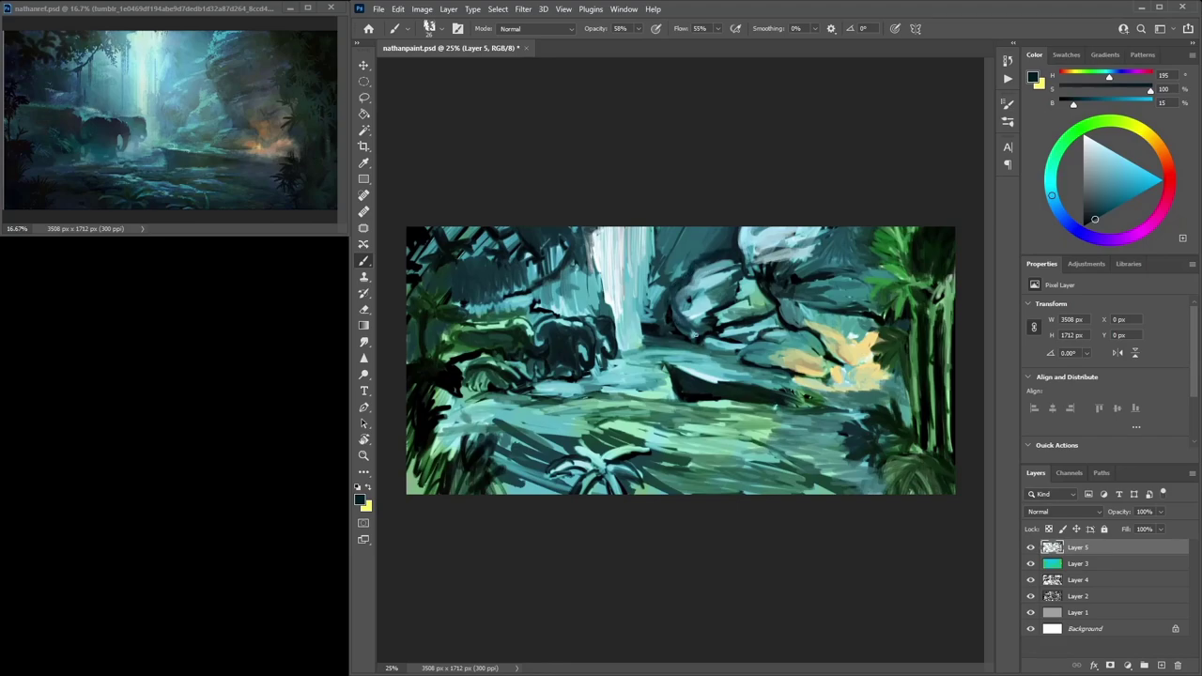
# Shade the left edge of the boulder right of the waterfall and blend it with colours sampled beside the falls
pyautogui.keyDown('alt'); pyautogui.click(693, 334); pyautogui.keyUp('alt')
pyautogui.moveTo(673, 323)
pyautogui.mouseDown()
pyautogui.moveTo(673, 280)
pyautogui.moveTo(651, 306)
pyautogui.moveTo(634, 293)
pyautogui.moveTo(635, 316)
pyautogui.moveTo(661, 277)
pyautogui.moveTo(637, 300)
pyautogui.moveTo(633, 279)
pyautogui.moveTo(633, 305)
pyautogui.moveTo(649, 297)
pyautogui.moveTo(662, 311)
pyautogui.moveTo(670, 231)
pyautogui.moveTo(714, 229)
pyautogui.moveTo(705, 249)
pyautogui.moveTo(666, 256)
pyautogui.moveTo(685, 284)
pyautogui.mouseUp()
pyautogui.keyDown('alt'); pyautogui.click(644, 280); pyautogui.keyUp('alt')
pyautogui.keyDown('alt'); pyautogui.click(629, 290); pyautogui.keyUp('alt')
# Shape the flat ledge left of the dark central rock with sampled teals and greens, blending it into the water
pyautogui.keyDown('alt'); pyautogui.click(628, 379); pyautogui.keyUp('alt')
pyautogui.moveTo(636, 351)
pyautogui.mouseDown()
pyautogui.moveTo(669, 357)
pyautogui.moveTo(618, 372)
pyautogui.moveTo(622, 382)
pyautogui.moveTo(628, 373)
pyautogui.mouseUp()
pyautogui.keyDown('alt'); pyautogui.click(661, 395); pyautogui.keyUp('alt')
pyautogui.keyDown('alt'); pyautogui.click(652, 422); pyautogui.keyUp('alt')
pyautogui.keyDown('alt'); pyautogui.click(676, 379); pyautogui.keyUp('alt')
pyautogui.moveTo(642, 366)
pyautogui.mouseDown()
pyautogui.moveTo(601, 389)
pyautogui.moveTo(650, 374)
pyautogui.moveTo(645, 392)
pyautogui.moveTo(630, 381)
pyautogui.moveTo(655, 388)
pyautogui.mouseUp()
pyautogui.keyDown('alt'); pyautogui.click(635, 375); pyautogui.keyUp('alt')
pyautogui.keyDown('alt'); pyautogui.click(665, 379); pyautogui.keyUp('alt')
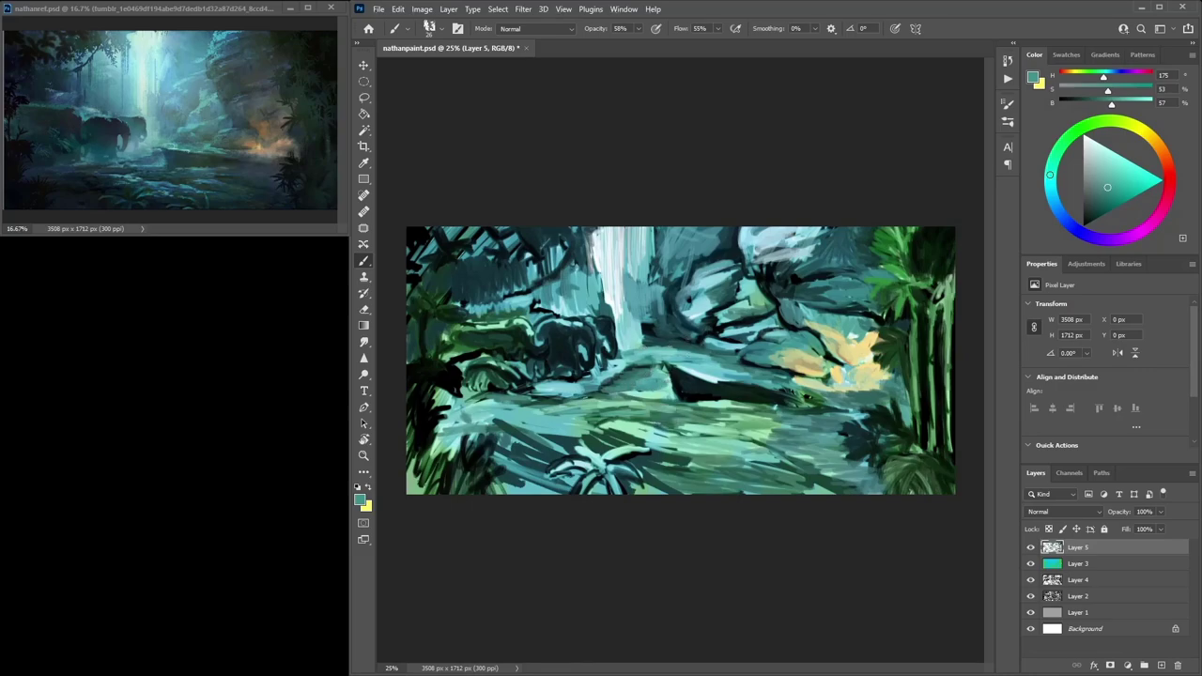
pyautogui.keyDown('alt'); pyautogui.click(625, 382); pyautogui.keyUp('alt')
# Darken the bright water and grass blades along the lower-left bank with sampled dark teals
pyautogui.moveTo(583, 404)
pyautogui.mouseDown()
pyautogui.moveTo(549, 415)
pyautogui.moveTo(601, 402)
pyautogui.moveTo(556, 403)
pyautogui.moveTo(586, 411)
pyautogui.moveTo(536, 425)
pyautogui.moveTo(498, 420)
pyautogui.moveTo(528, 413)
pyautogui.moveTo(464, 416)
pyautogui.moveTo(443, 434)
pyautogui.moveTo(458, 449)
pyautogui.moveTo(434, 458)
pyautogui.moveTo(418, 492)
pyautogui.mouseUp()
pyautogui.keyDown('alt'); pyautogui.click(589, 404); pyautogui.keyUp('alt')
pyautogui.keyDown('alt'); pyautogui.click(569, 468); pyautogui.keyUp('alt')
pyautogui.keyDown('alt'); pyautogui.click(449, 377); pyautogui.keyUp('alt')
pyautogui.moveTo(419, 445); pyautogui.dragTo(411, 491)
pyautogui.moveTo(413, 460); pyautogui.dragTo(409, 494)
pyautogui.moveTo(451, 453)
pyautogui.mouseDown()
pyautogui.moveTo(430, 494)
pyautogui.moveTo(485, 421)
pyautogui.moveTo(549, 421)
pyautogui.mouseUp()
# Cover the pale water between the lower-left bush and the foreground fern with sampled teal strokes
pyautogui.keyDown('alt'); pyautogui.click(456, 416); pyautogui.keyUp('alt')
pyautogui.keyDown('alt'); pyautogui.click(617, 467); pyautogui.keyUp('alt')
pyautogui.moveTo(516, 467); pyautogui.dragTo(555, 477)
pyautogui.moveTo(519, 470)
pyautogui.mouseDown()
pyautogui.moveTo(577, 475)
pyautogui.moveTo(512, 482)
pyautogui.moveTo(547, 495)
pyautogui.mouseUp()
pyautogui.moveTo(537, 438); pyautogui.dragTo(496, 455)
pyautogui.moveTo(546, 424)
pyautogui.mouseDown()
pyautogui.moveTo(494, 441)
pyautogui.moveTo(501, 427)
pyautogui.mouseUp()
# Sample a green from the pool and blend the foreground water right of the fern
pyautogui.keyDown('alt'); pyautogui.click(664, 438); pyautogui.keyUp('alt')
pyautogui.moveTo(684, 475); pyautogui.dragTo(742, 487)
pyautogui.moveTo(708, 473); pyautogui.dragTo(778, 475)
pyautogui.moveTo(742, 455); pyautogui.dragTo(795, 477)
# Sketch curved leaves of a second small plant right of the foreground fern with sampled teal, dark green and pale tones
pyautogui.keyDown('alt'); pyautogui.click(639, 448); pyautogui.keyUp('alt')
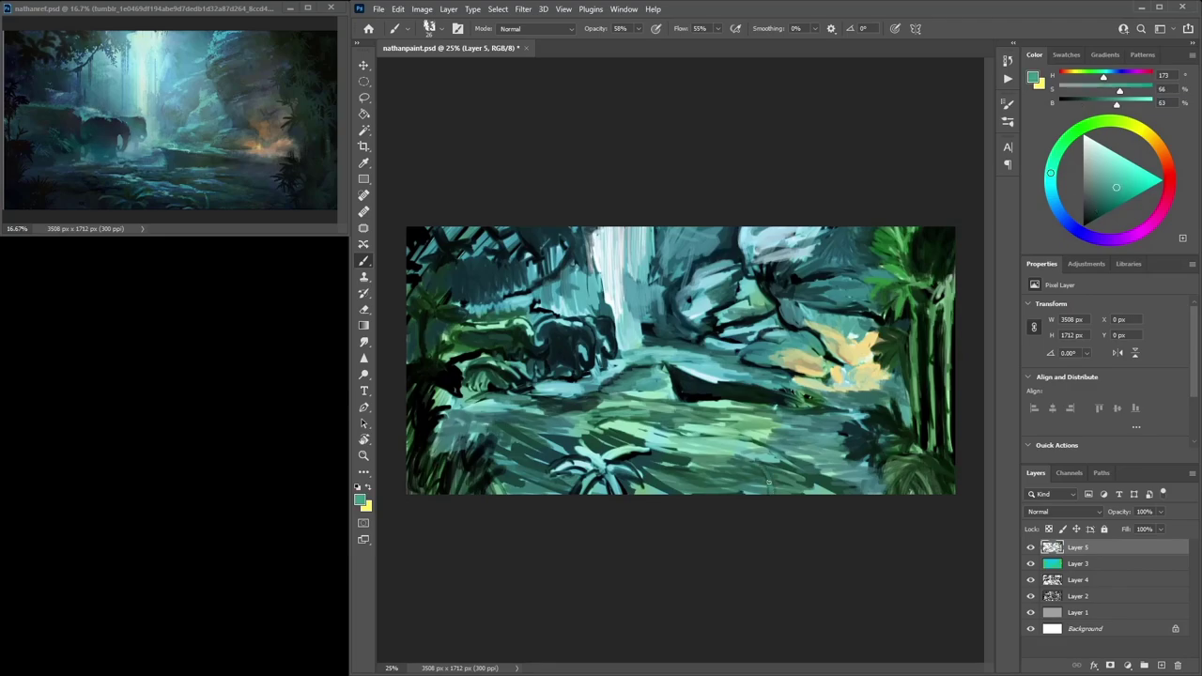
pyautogui.keyDown('alt'); pyautogui.click(765, 483); pyautogui.keyUp('alt')
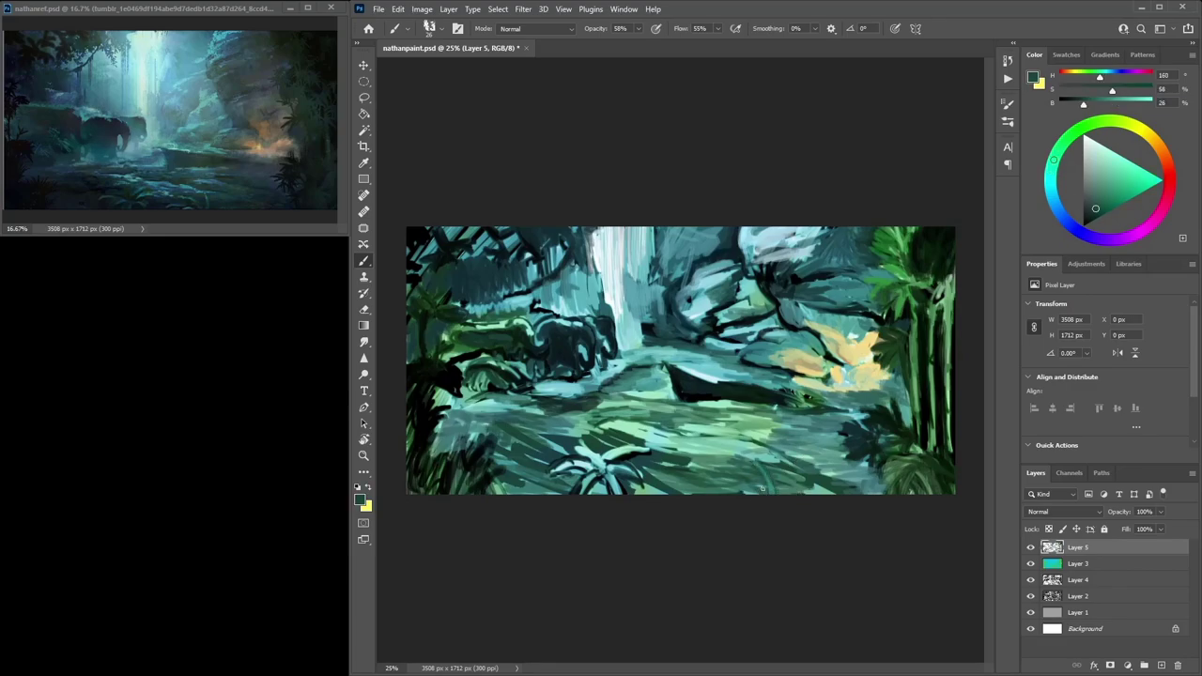
pyautogui.keyDown('alt'); pyautogui.click(676, 450); pyautogui.keyUp('alt')
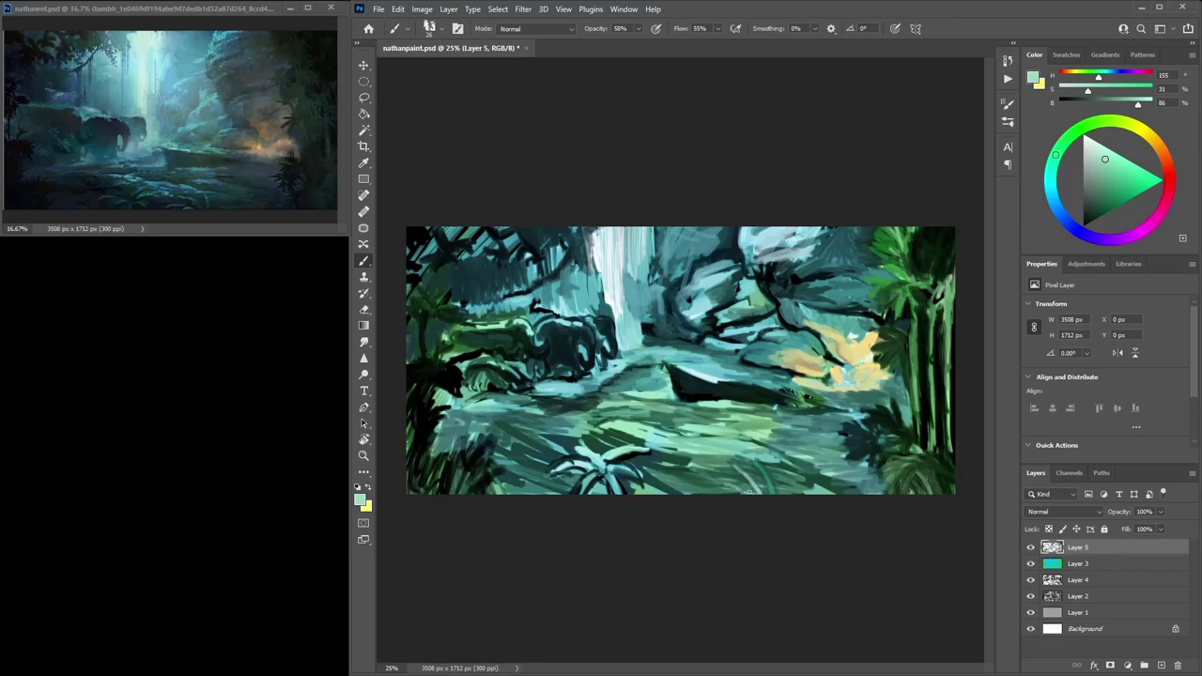
pyautogui.keyDown('alt'); pyautogui.click(634, 470); pyautogui.keyUp('alt')
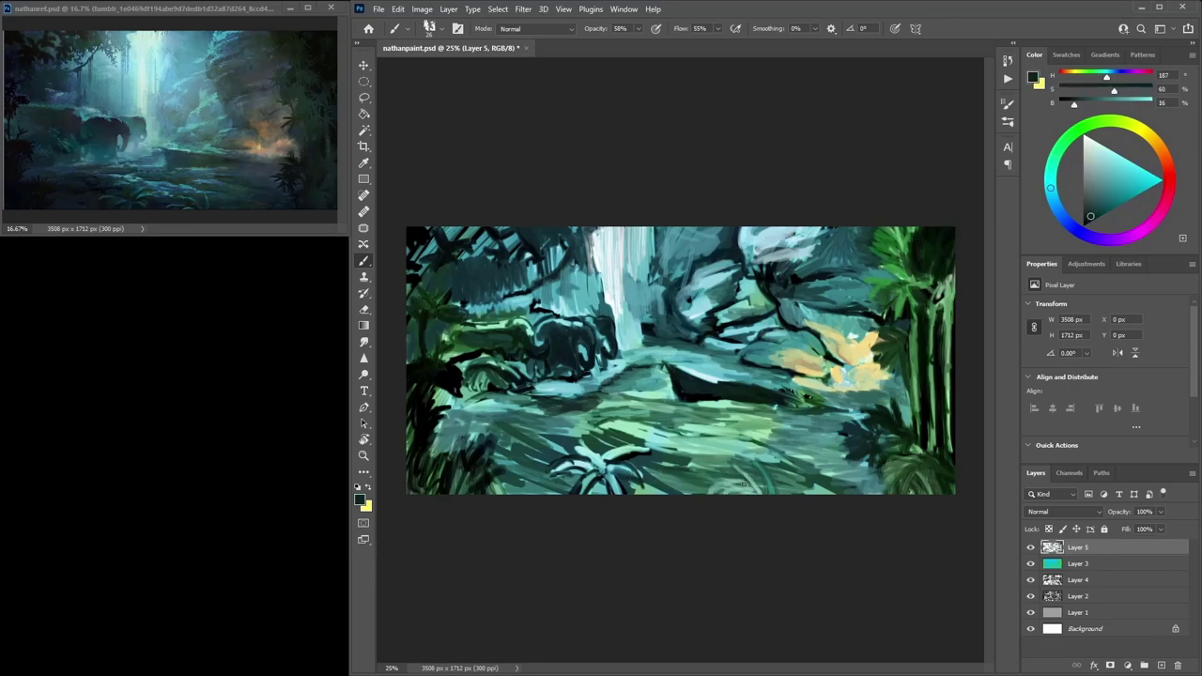
pyautogui.keyDown('alt'); pyautogui.click(615, 443); pyautogui.keyUp('alt')
pyautogui.keyDown('alt'); pyautogui.click(599, 459); pyautogui.keyUp('alt')
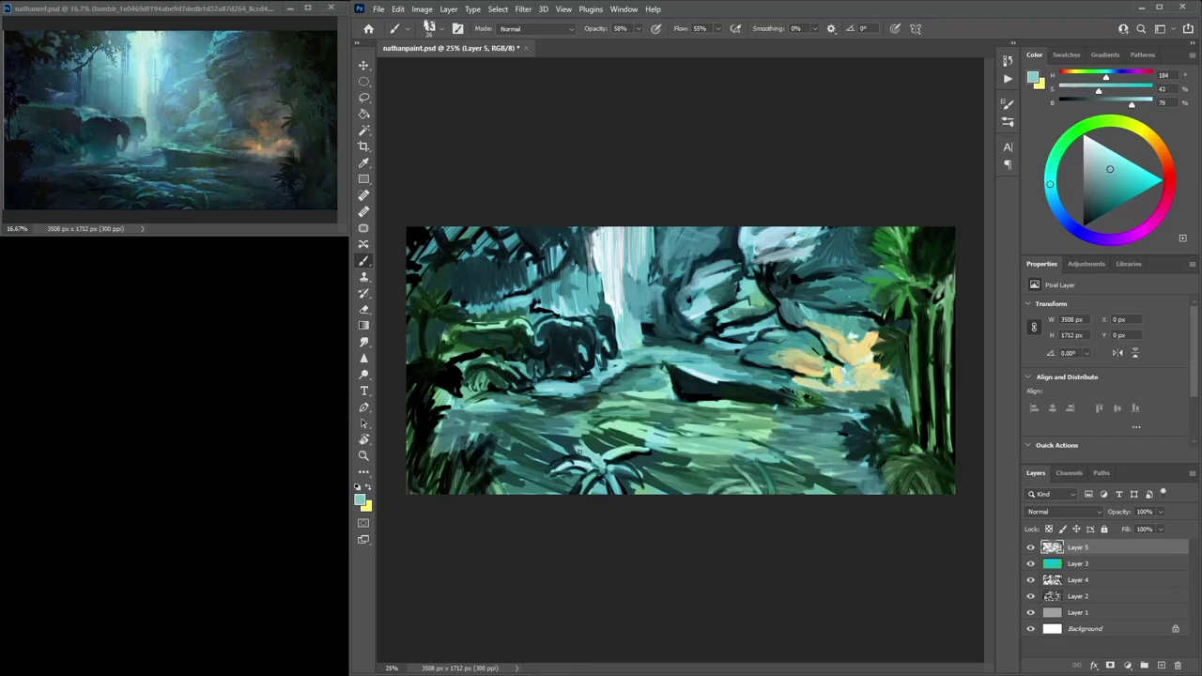
# Mix a pale green (H 121, S 28, B 81) and recolour the foreground fern's left leaf
pyautogui.click(1081, 129)
pyautogui.click(1099, 182)
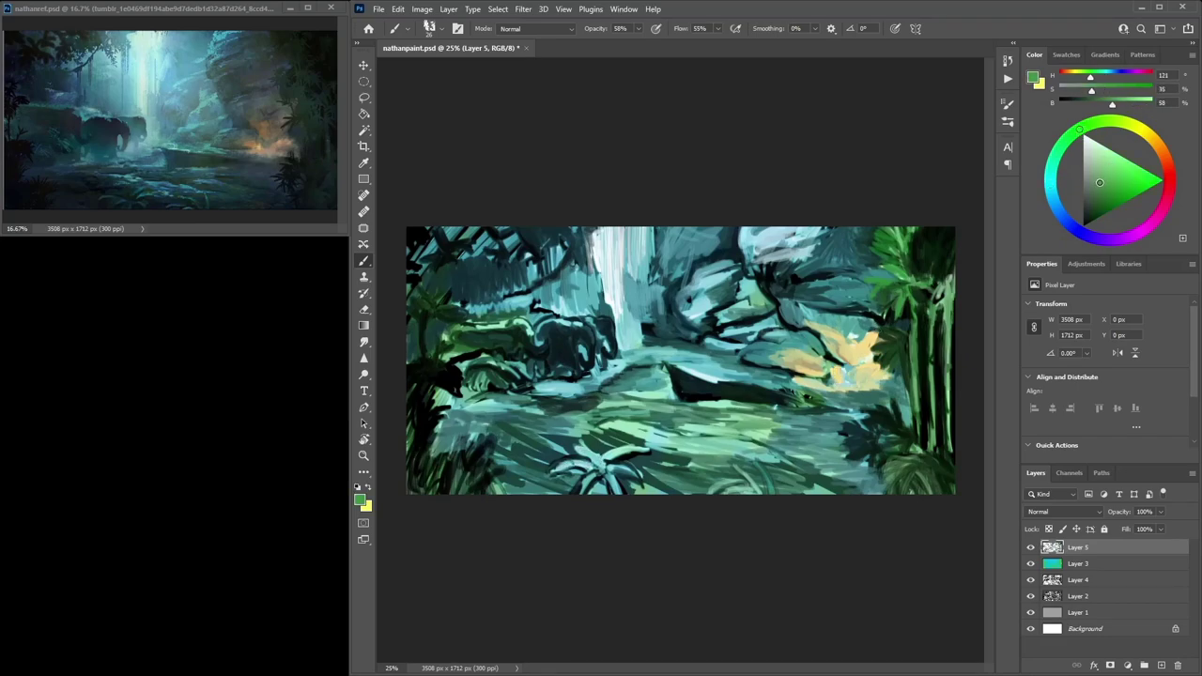
pyautogui.moveTo(583, 463)
pyautogui.mouseDown()
pyautogui.moveTo(550, 469)
pyautogui.moveTo(580, 461)
pyautogui.mouseUp()
pyautogui.moveTo(1100, 181); pyautogui.dragTo(1101, 162)
pyautogui.moveTo(582, 460)
pyautogui.mouseDown()
pyautogui.moveTo(556, 466)
pyautogui.moveTo(592, 458)
pyautogui.mouseUp()
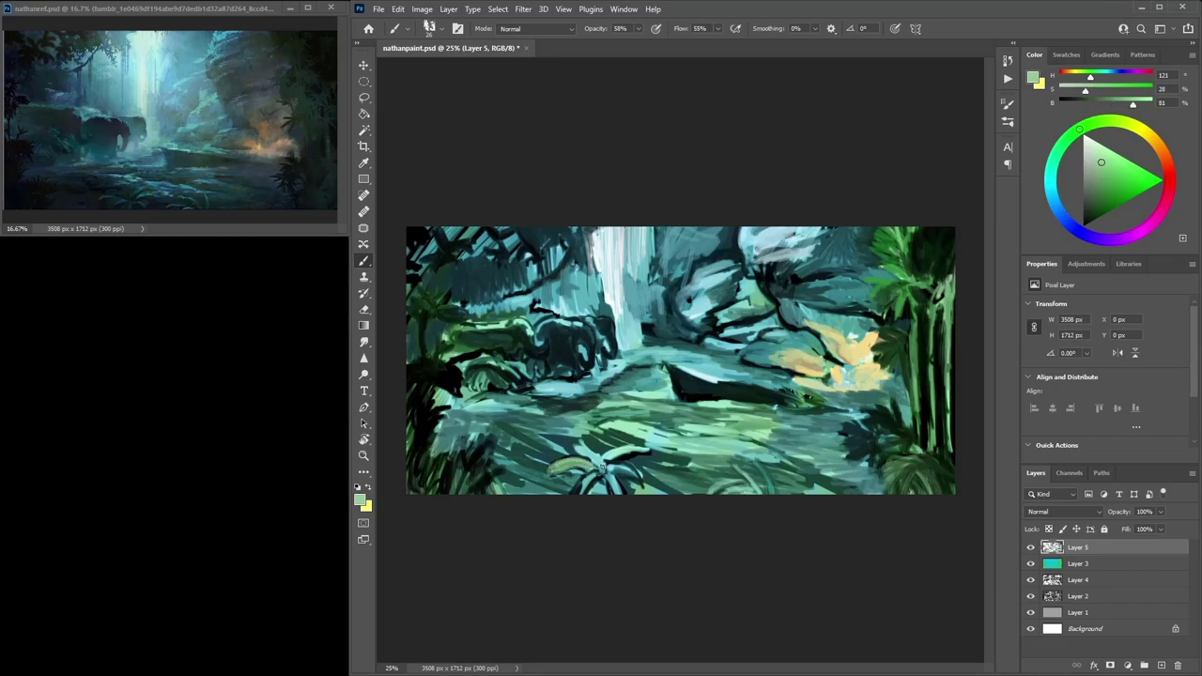
# Mix a saturated green (H 121, S 71, B 46) and tint the foreground fern's lower and inner leaves
pyautogui.click(1110, 198)
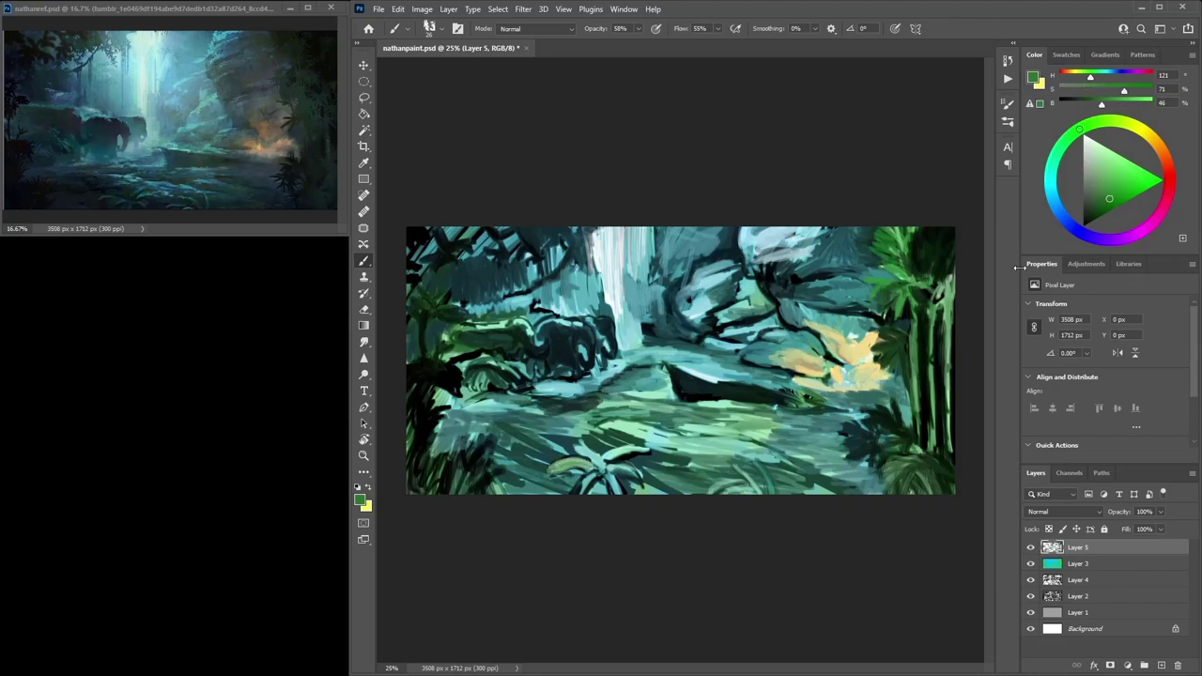
pyautogui.moveTo(601, 476); pyautogui.dragTo(585, 493)
pyautogui.moveTo(610, 476); pyautogui.dragTo(621, 492)
pyautogui.moveTo(613, 464)
pyautogui.mouseDown()
pyautogui.moveTo(636, 453)
pyautogui.moveTo(594, 464)
pyautogui.mouseUp()
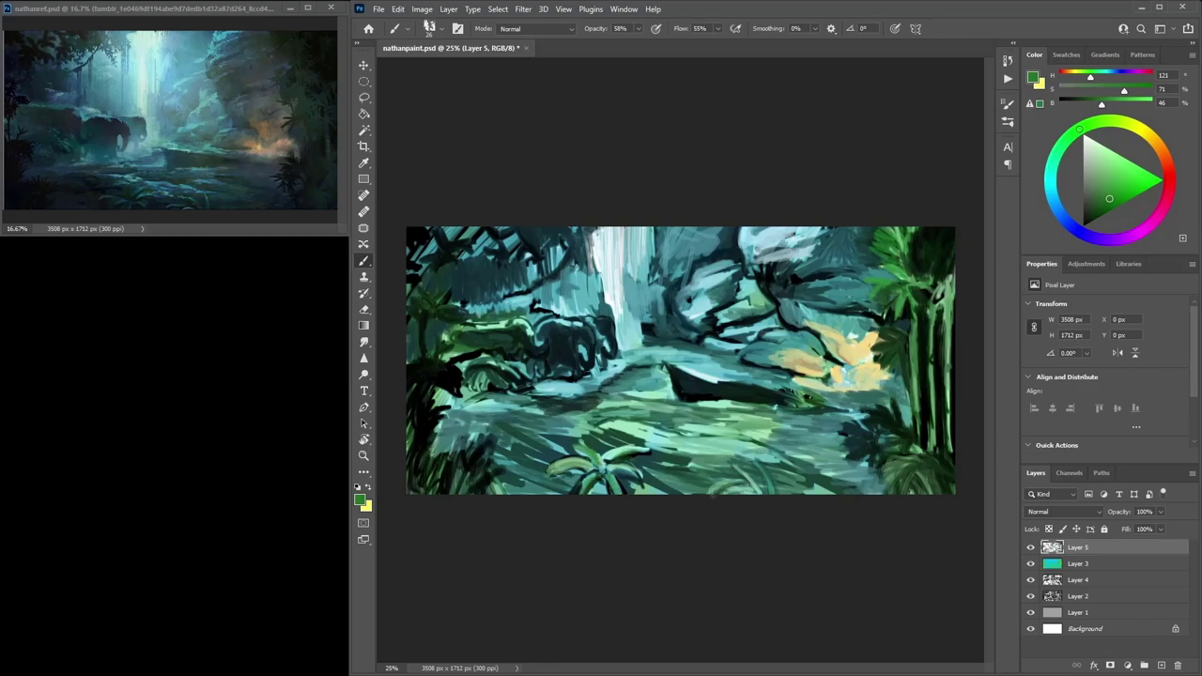
# Paint green leaves over the second small plant at the painting's bottom edge
pyautogui.moveTo(729, 491); pyautogui.dragTo(748, 474)
pyautogui.keyDown('alt'); pyautogui.click(757, 475); pyautogui.keyUp('alt')
pyautogui.moveTo(729, 486); pyautogui.dragTo(725, 485)
# Mix a pale mint green (hue 137) and add light reflections to the middle of the pool
pyautogui.click(1064, 217)
pyautogui.moveTo(1099, 196); pyautogui.dragTo(1100, 148)
pyautogui.moveTo(727, 441)
pyautogui.mouseDown()
pyautogui.moveTo(677, 439)
pyautogui.moveTo(753, 419)
pyautogui.mouseUp()
pyautogui.keyDown('alt'); pyautogui.click(728, 441); pyautogui.keyUp('alt')
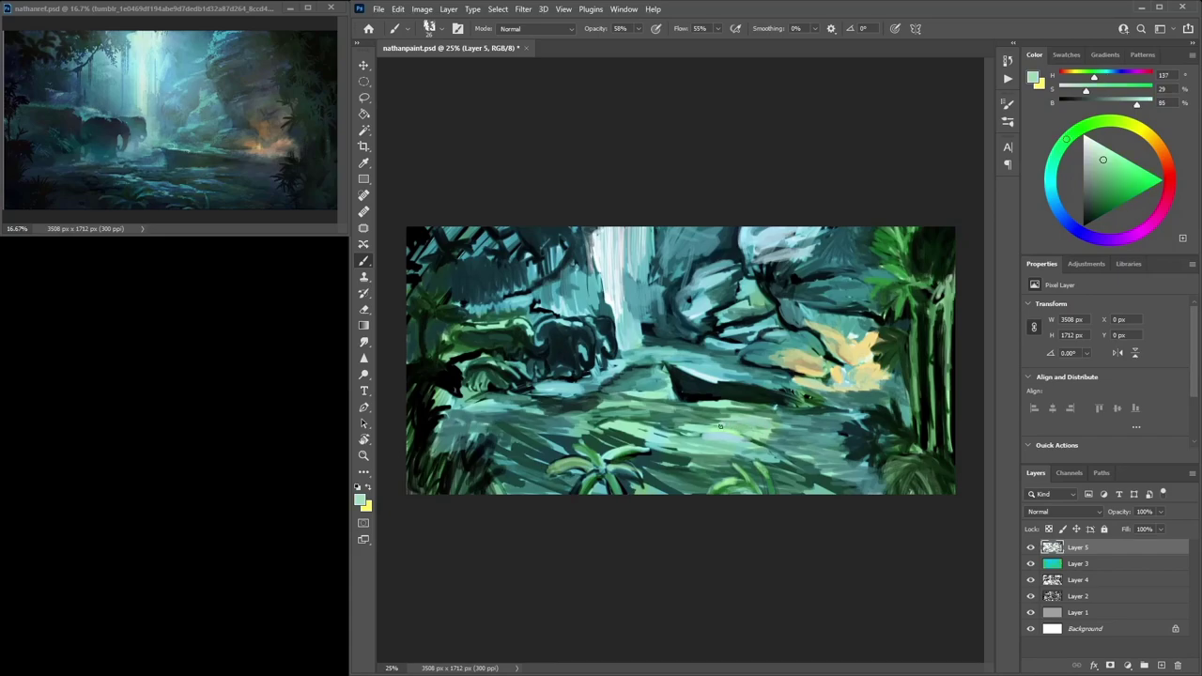
pyautogui.keyDown('alt'); pyautogui.click(733, 418); pyautogui.keyUp('alt')
pyautogui.moveTo(733, 419); pyautogui.dragTo(750, 418)
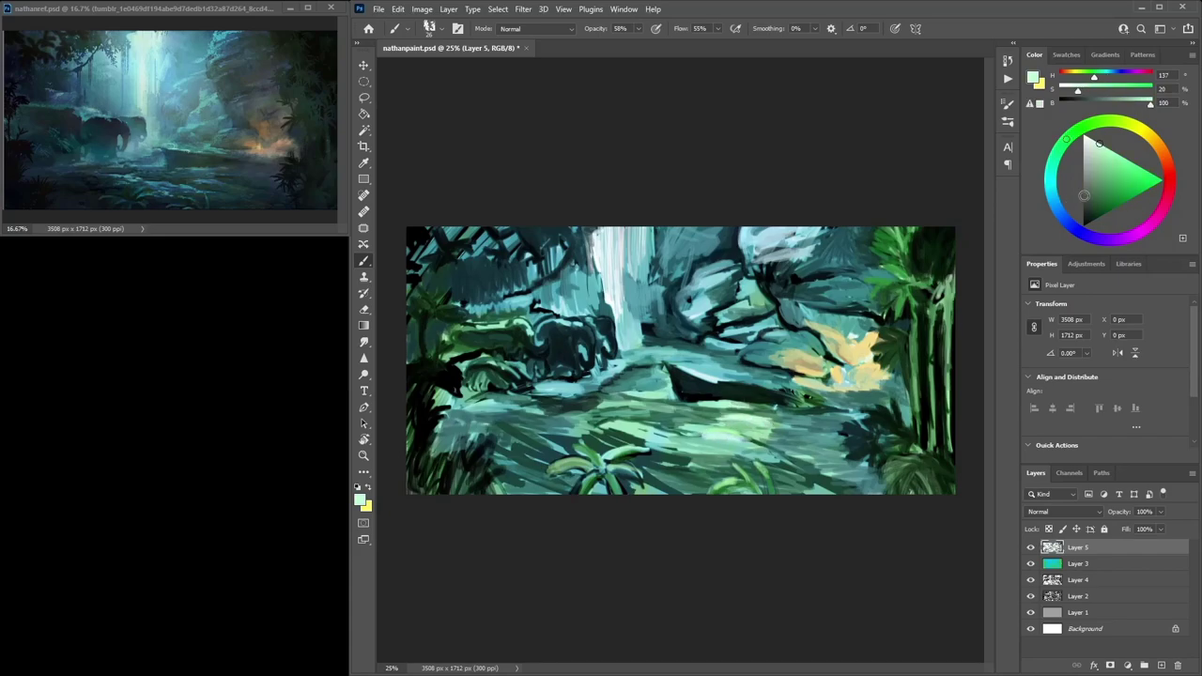
# Glaze the water below the firelight with sampled and mixed teals
pyautogui.keyDown('alt'); pyautogui.click(779, 410); pyautogui.keyUp('alt')
pyautogui.moveTo(729, 429)
pyautogui.mouseDown()
pyautogui.moveTo(779, 428)
pyautogui.moveTo(851, 453)
pyautogui.moveTo(870, 481)
pyautogui.moveTo(883, 464)
pyautogui.mouseUp()
pyautogui.click(1111, 201)
pyautogui.moveTo(812, 440)
pyautogui.mouseDown()
pyautogui.moveTo(868, 449)
pyautogui.moveTo(858, 433)
pyautogui.mouseUp()
pyautogui.keyDown('alt'); pyautogui.click(851, 445); pyautogui.keyUp('alt')
pyautogui.moveTo(845, 443)
pyautogui.mouseDown()
pyautogui.moveTo(816, 422)
pyautogui.moveTo(808, 449)
pyautogui.moveTo(744, 422)
pyautogui.mouseUp()
# Mix a darker teal and layer strokes over the right side of the pool
pyautogui.click(1106, 207)
pyautogui.moveTo(816, 449)
pyautogui.mouseDown()
pyautogui.moveTo(847, 456)
pyautogui.moveTo(852, 447)
pyautogui.mouseUp()
pyautogui.moveTo(828, 423)
pyautogui.mouseDown()
pyautogui.moveTo(864, 432)
pyautogui.moveTo(842, 427)
pyautogui.mouseUp()
pyautogui.moveTo(814, 416)
pyautogui.mouseDown()
pyautogui.moveTo(857, 423)
pyautogui.moveTo(836, 436)
pyautogui.mouseUp()
pyautogui.moveTo(787, 438); pyautogui.dragTo(879, 487)
pyautogui.moveTo(785, 445); pyautogui.dragTo(845, 466)
pyautogui.moveTo(743, 424)
pyautogui.mouseDown()
pyautogui.moveTo(806, 446)
pyautogui.moveTo(778, 439)
pyautogui.mouseUp()
pyautogui.moveTo(716, 427); pyautogui.dragTo(774, 442)
# Extend the dark teal strokes across the middle of the pool above the two foreground plants
pyautogui.moveTo(784, 482)
pyautogui.mouseDown()
pyautogui.moveTo(822, 490)
pyautogui.moveTo(674, 436)
pyautogui.mouseUp()
pyautogui.moveTo(791, 425); pyautogui.dragTo(752, 429)
pyautogui.moveTo(740, 441); pyautogui.dragTo(663, 449)
# Darken the left side of the pool down to the lower-left bank with horizontal teal strokes
pyautogui.moveTo(696, 432); pyautogui.dragTo(446, 431)
pyautogui.moveTo(457, 441); pyautogui.dragTo(433, 450)
pyautogui.moveTo(502, 410); pyautogui.dragTo(438, 421)
pyautogui.moveTo(542, 410); pyautogui.dragTo(486, 413)
pyautogui.moveTo(487, 424)
pyautogui.mouseDown()
pyautogui.moveTo(468, 427)
pyautogui.moveTo(466, 413)
pyautogui.mouseUp()
pyautogui.moveTo(500, 405); pyautogui.dragTo(453, 414)
pyautogui.moveTo(513, 405)
pyautogui.mouseDown()
pyautogui.moveTo(466, 403)
pyautogui.moveTo(479, 414)
pyautogui.moveTo(458, 424)
pyautogui.mouseUp()
# Sample a pool teal, darken it in two stages to a near-black teal, and deepen the lower-right water
pyautogui.keyDown('alt'); pyautogui.click(510, 438); pyautogui.keyUp('alt')
pyautogui.click(1103, 210)
pyautogui.moveTo(859, 486); pyautogui.dragTo(834, 486)
pyautogui.click(1094, 218)
pyautogui.moveTo(842, 452)
pyautogui.mouseDown()
pyautogui.moveTo(799, 447)
pyautogui.moveTo(827, 442)
pyautogui.moveTo(794, 434)
pyautogui.moveTo(824, 423)
pyautogui.moveTo(798, 484)
pyautogui.moveTo(769, 455)
pyautogui.moveTo(784, 441)
pyautogui.moveTo(747, 436)
pyautogui.moveTo(753, 447)
pyautogui.mouseUp()
# Shade around the bases of both foreground plants and blend the water left of the fern with sampled teals
pyautogui.moveTo(705, 490)
pyautogui.mouseDown()
pyautogui.moveTo(689, 479)
pyautogui.moveTo(628, 489)
pyautogui.moveTo(719, 494)
pyautogui.mouseUp()
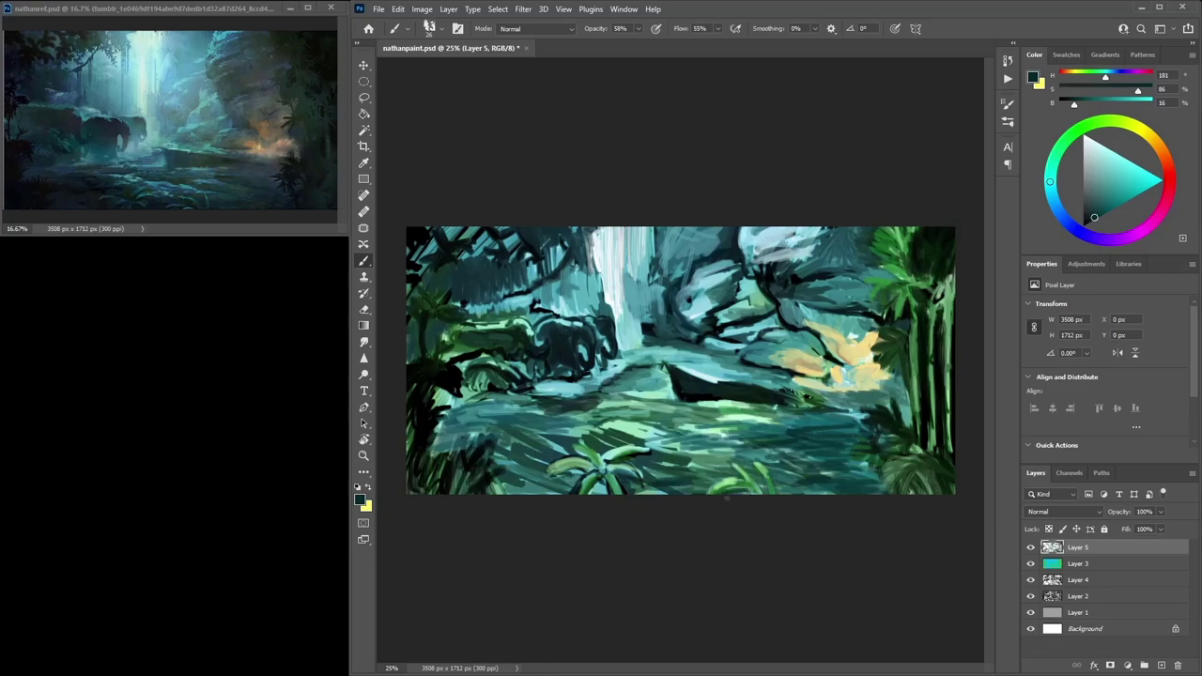
pyautogui.moveTo(563, 480)
pyautogui.mouseDown()
pyautogui.moveTo(541, 488)
pyautogui.moveTo(569, 477)
pyautogui.mouseUp()
pyautogui.keyDown('alt'); pyautogui.click(544, 450); pyautogui.keyUp('alt')
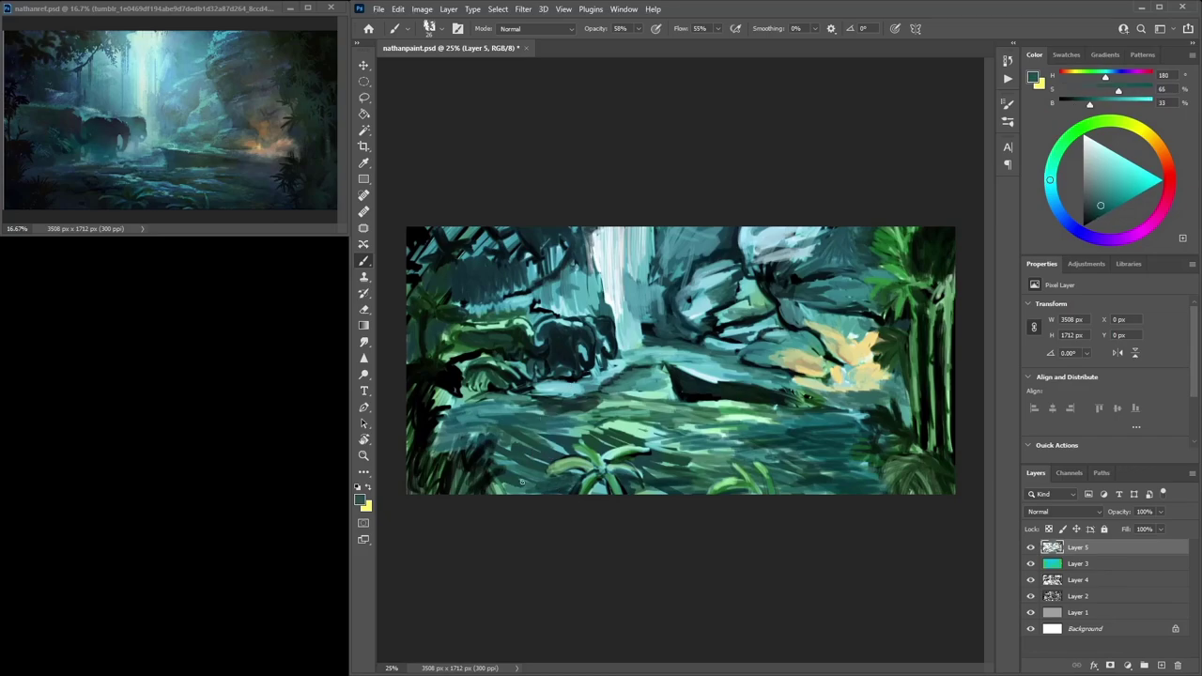
pyautogui.keyDown('alt'); pyautogui.click(544, 488); pyautogui.keyUp('alt')
pyautogui.moveTo(533, 458)
pyautogui.mouseDown()
pyautogui.moveTo(502, 462)
pyautogui.moveTo(513, 411)
pyautogui.mouseUp()
pyautogui.keyDown('alt'); pyautogui.click(528, 414); pyautogui.keyUp('alt')
# Mix a medium blue (H 200, S 76, B 66) and tint the flat ledge left of the dark central rock
pyautogui.keyDown('alt'); pyautogui.click(646, 371); pyautogui.keyUp('alt')
pyautogui.click(1115, 198)
pyautogui.moveTo(1053, 183)
pyautogui.mouseDown()
pyautogui.moveTo(1054, 200)
pyautogui.moveTo(1122, 189)
pyautogui.mouseUp()
pyautogui.click(1116, 198)
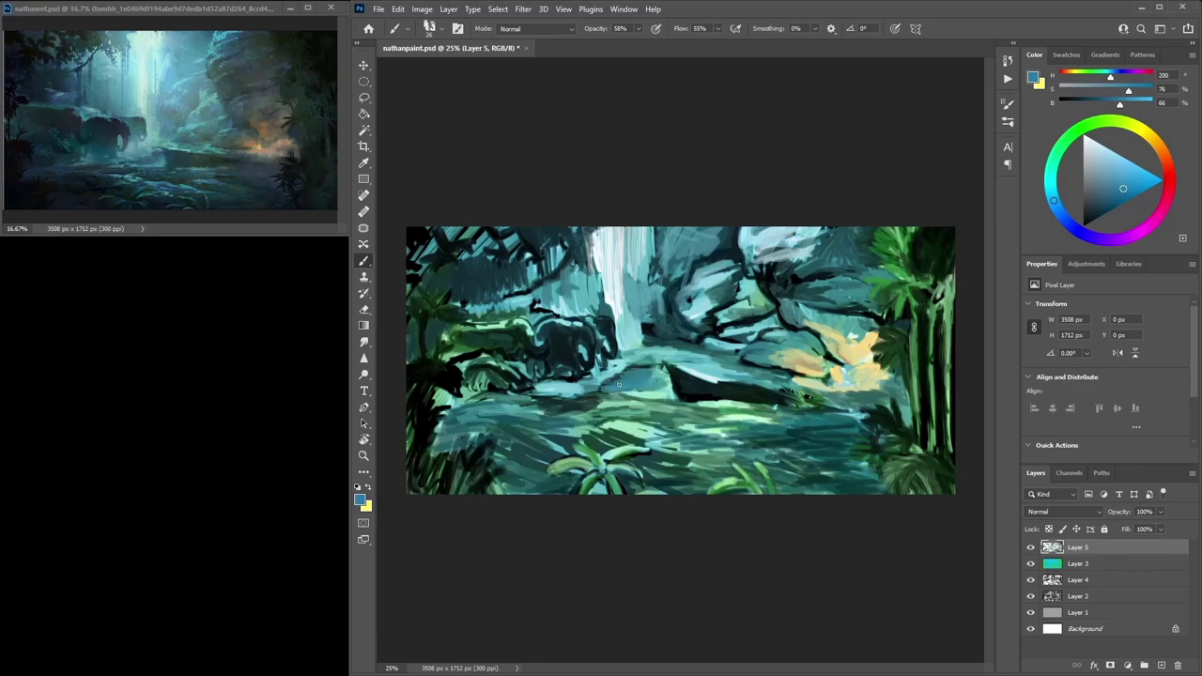
pyautogui.keyDown('alt'); pyautogui.click(663, 411); pyautogui.keyUp('alt')
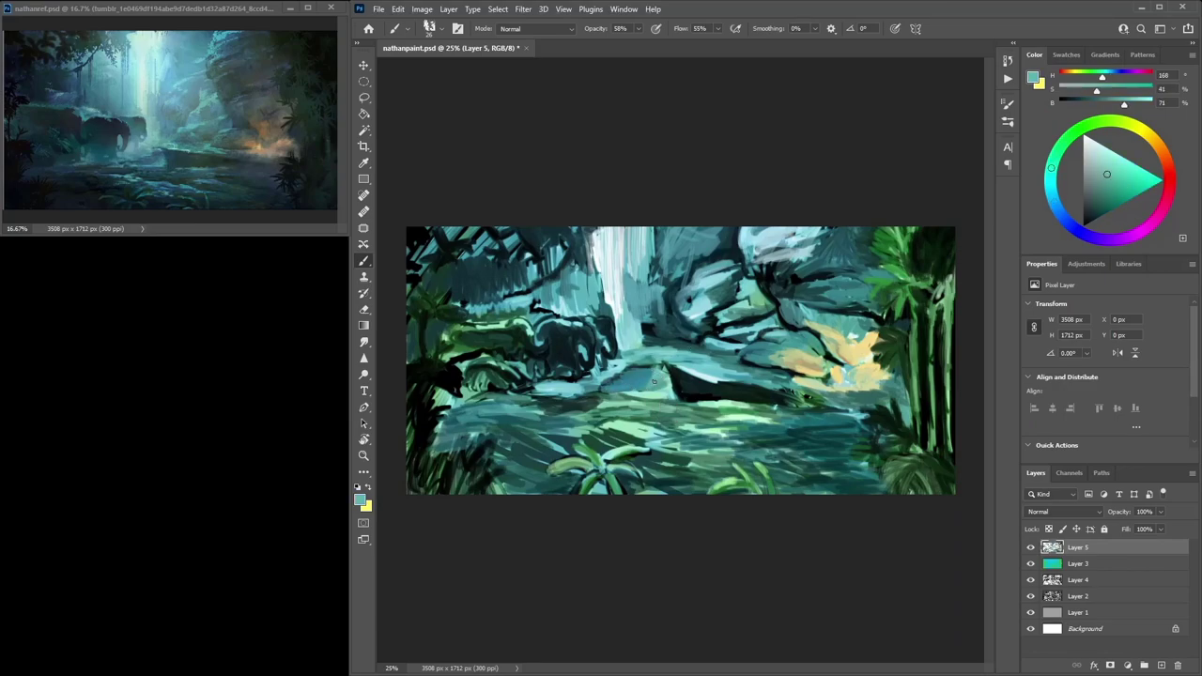
# Mix a deep blue (H 213, S 88, B 47) and paint the shadowed left part of the flat ledge
pyautogui.click(1110, 198)
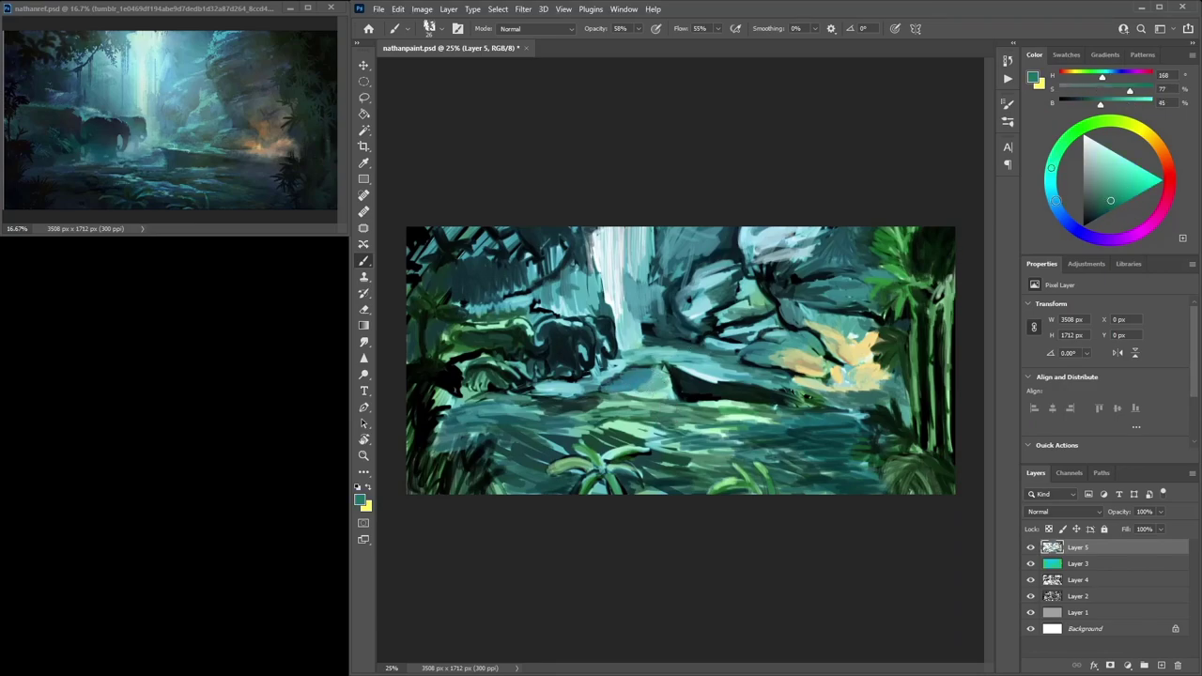
pyautogui.click(1061, 213)
pyautogui.click(1116, 202)
pyautogui.moveTo(634, 387); pyautogui.dragTo(651, 372)
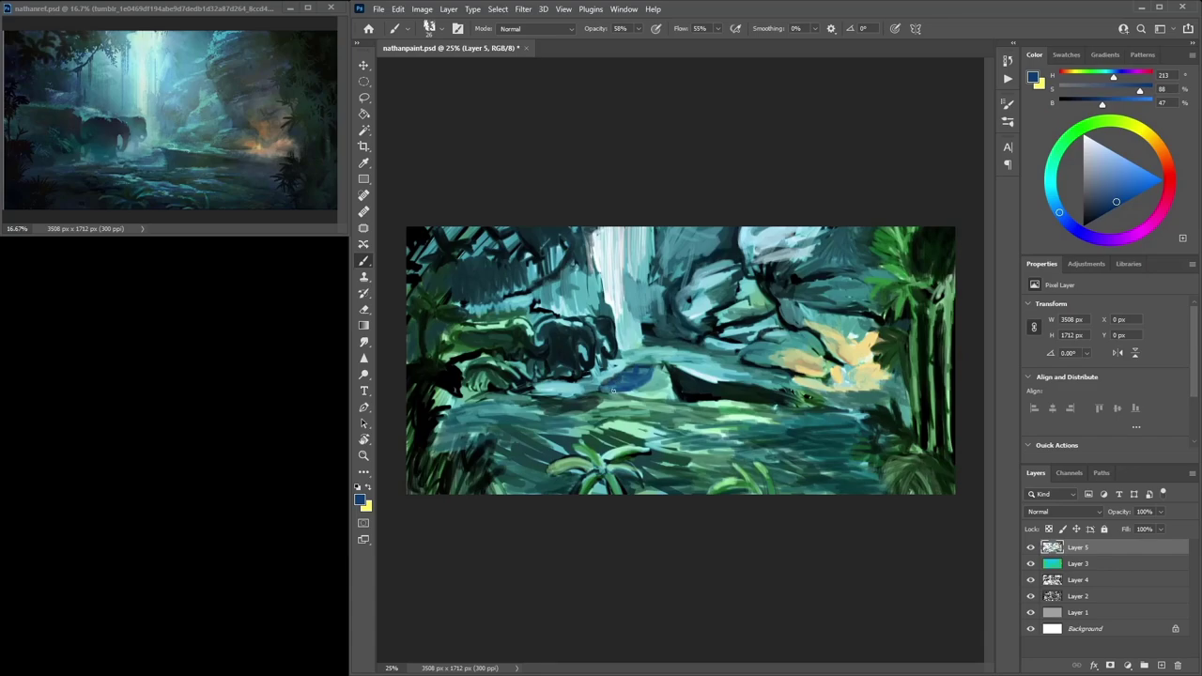
# Blend the bright water below the blue ledge with sampled teals and a muted teal (H 181, S 39, B 38)
pyautogui.keyDown('alt'); pyautogui.click(596, 408); pyautogui.keyUp('alt')
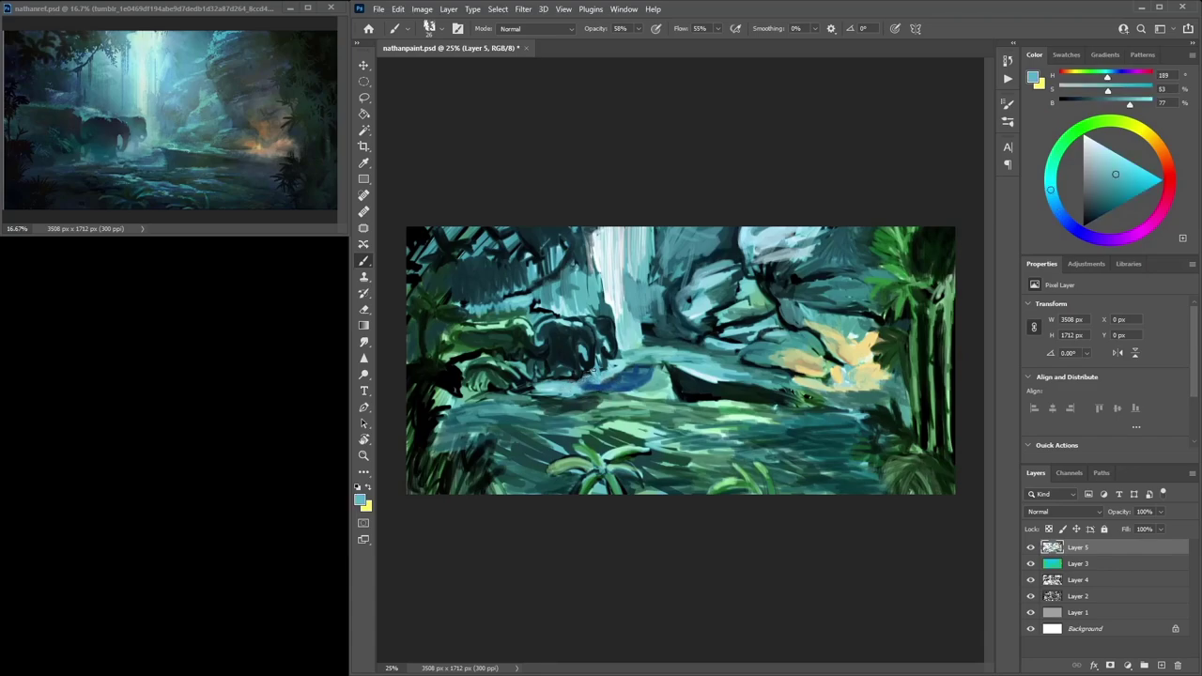
pyautogui.keyDown('alt'); pyautogui.click(585, 429); pyautogui.keyUp('alt')
pyautogui.keyDown('alt'); pyautogui.click(630, 410); pyautogui.keyUp('alt')
pyautogui.keyDown('alt'); pyautogui.click(638, 459); pyautogui.keyUp('alt')
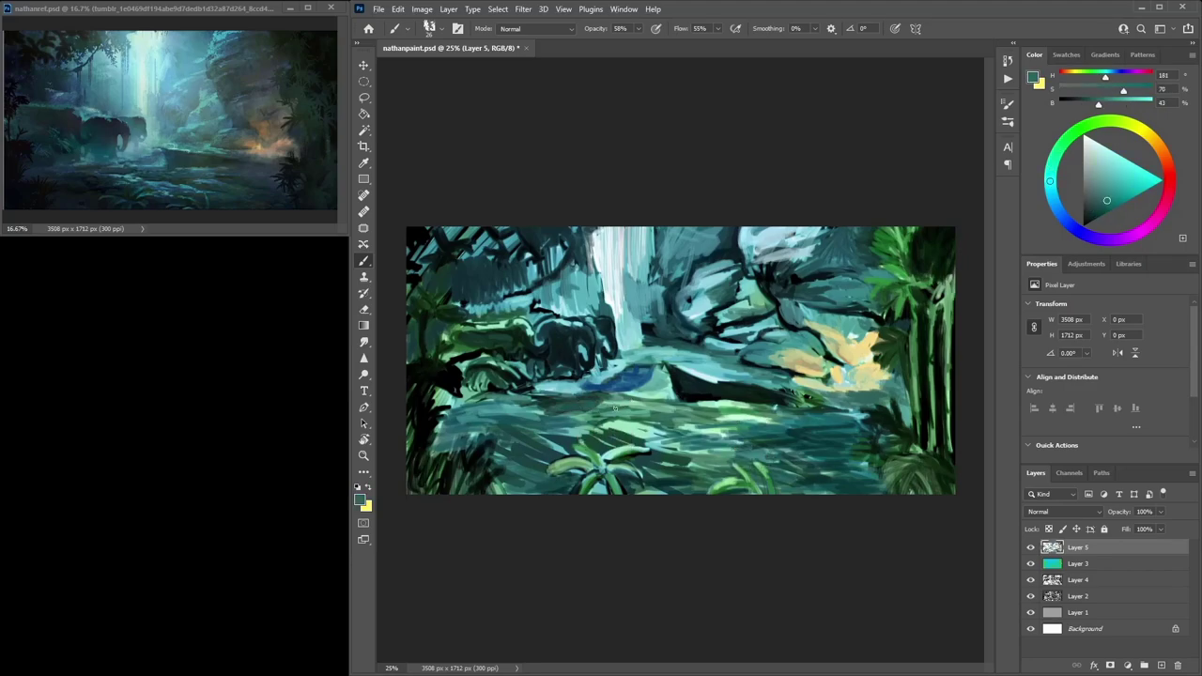
pyautogui.moveTo(1101, 201); pyautogui.dragTo(1095, 197)
pyautogui.moveTo(626, 409); pyautogui.dragTo(673, 406)
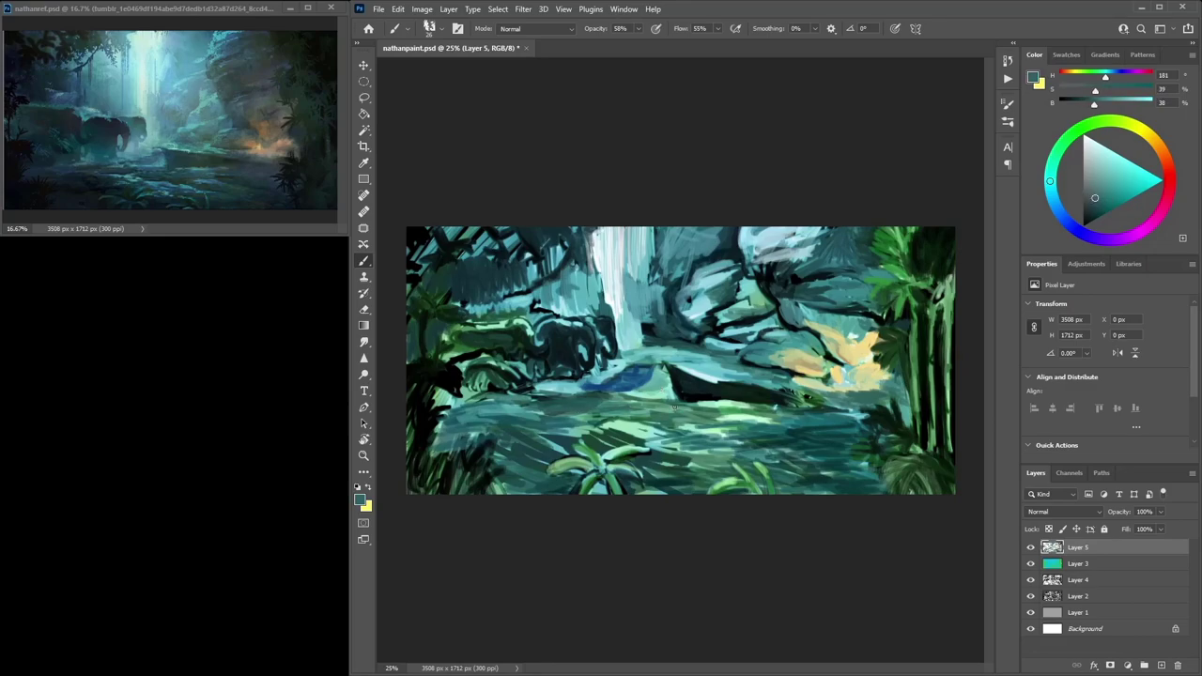
# Soften the upper-right rock with sampled teals and glaze sampled warm firelight onto the rocks above the fire
pyautogui.keyDown('alt'); pyautogui.click(829, 240); pyautogui.keyUp('alt')
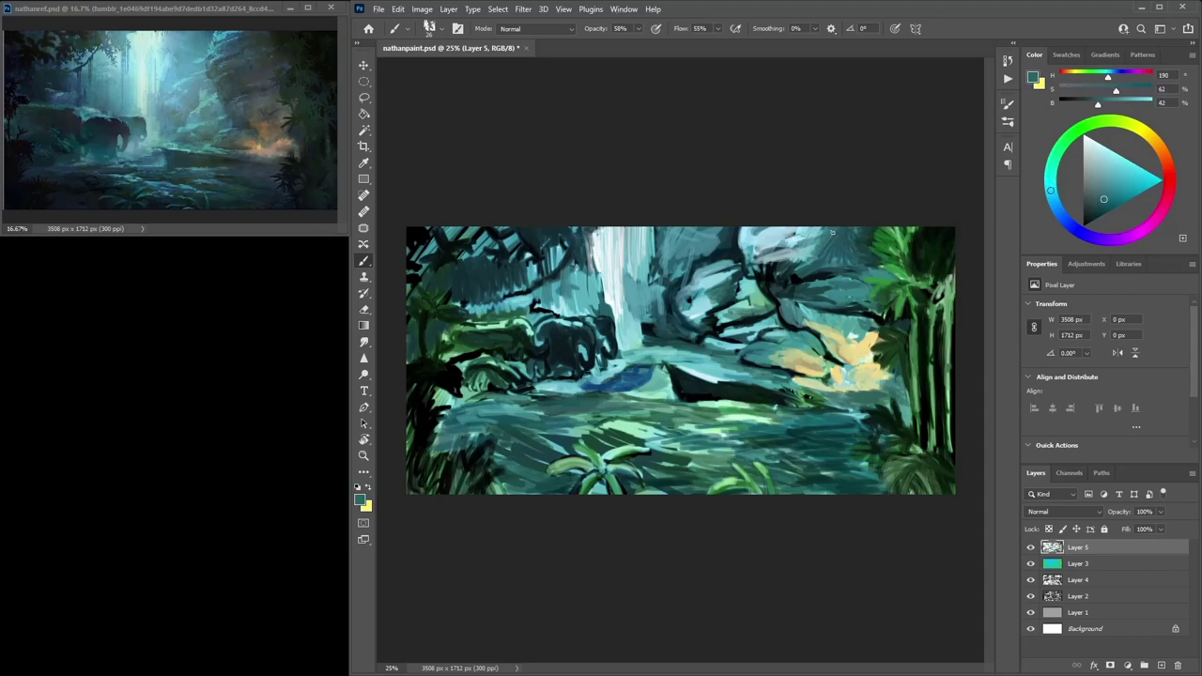
pyautogui.keyDown('alt'); pyautogui.click(799, 270); pyautogui.keyUp('alt')
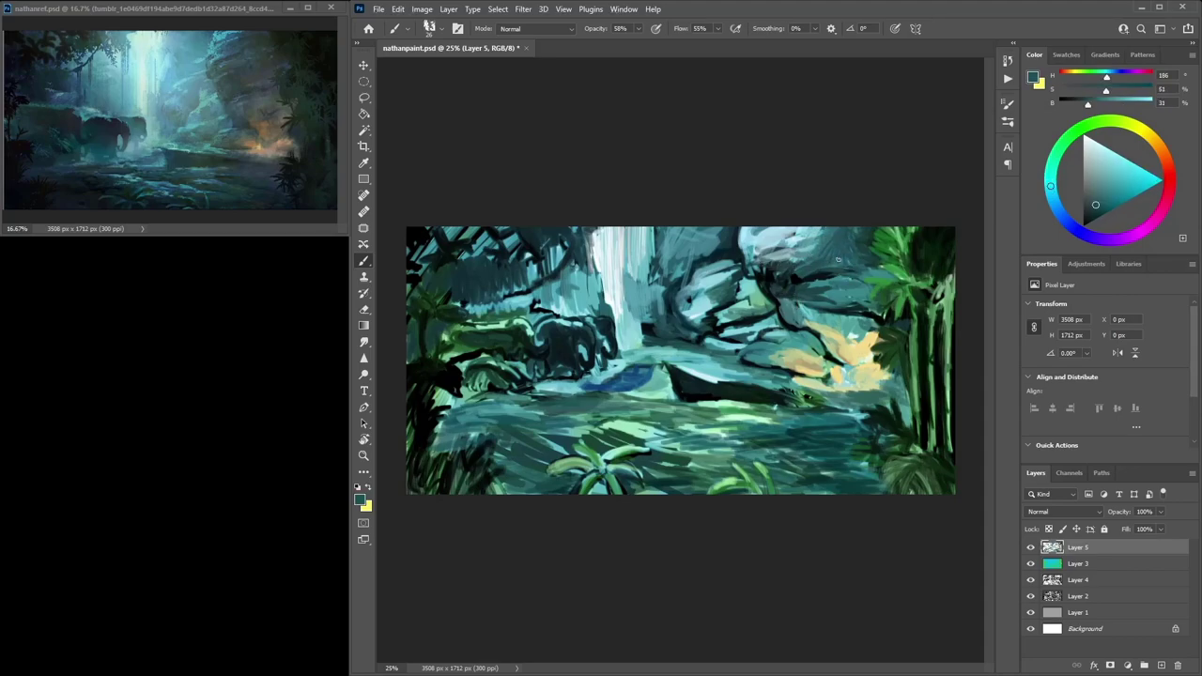
pyautogui.keyDown('alt'); pyautogui.click(849, 336); pyautogui.keyUp('alt')
pyautogui.moveTo(806, 311); pyautogui.dragTo(833, 313)
pyautogui.moveTo(808, 298)
pyautogui.mouseDown()
pyautogui.moveTo(845, 300)
pyautogui.moveTo(782, 271)
pyautogui.moveTo(829, 272)
pyautogui.moveTo(819, 274)
pyautogui.mouseUp()
# Blend the warm strokes into the upper-right rock face with sampled muted greens and teals
pyautogui.keyDown('alt'); pyautogui.click(836, 268); pyautogui.keyUp('alt')
pyautogui.keyDown('alt'); pyautogui.click(800, 273); pyautogui.keyUp('alt')
pyautogui.keyDown('alt'); pyautogui.click(829, 273); pyautogui.keyUp('alt')
pyautogui.keyDown('alt'); pyautogui.click(825, 270); pyautogui.keyUp('alt')
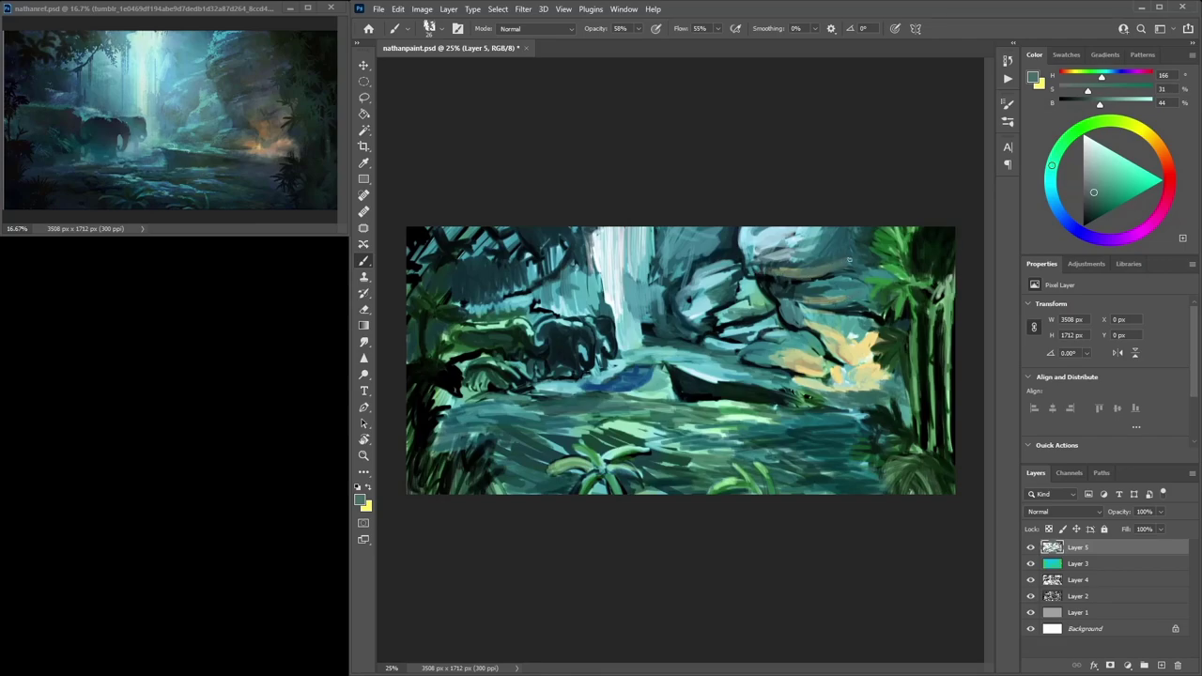
pyautogui.keyDown('alt'); pyautogui.click(864, 273); pyautogui.keyUp('alt')
pyautogui.moveTo(853, 249)
pyautogui.mouseDown()
pyautogui.moveTo(862, 223)
pyautogui.moveTo(801, 248)
pyautogui.mouseUp()
pyautogui.moveTo(870, 268); pyautogui.dragTo(836, 288)
# Sample firelight and rock colours and refine the warm edges and rock planes right of the waterfall
pyautogui.keyDown('alt'); pyautogui.click(855, 344); pyautogui.keyUp('alt')
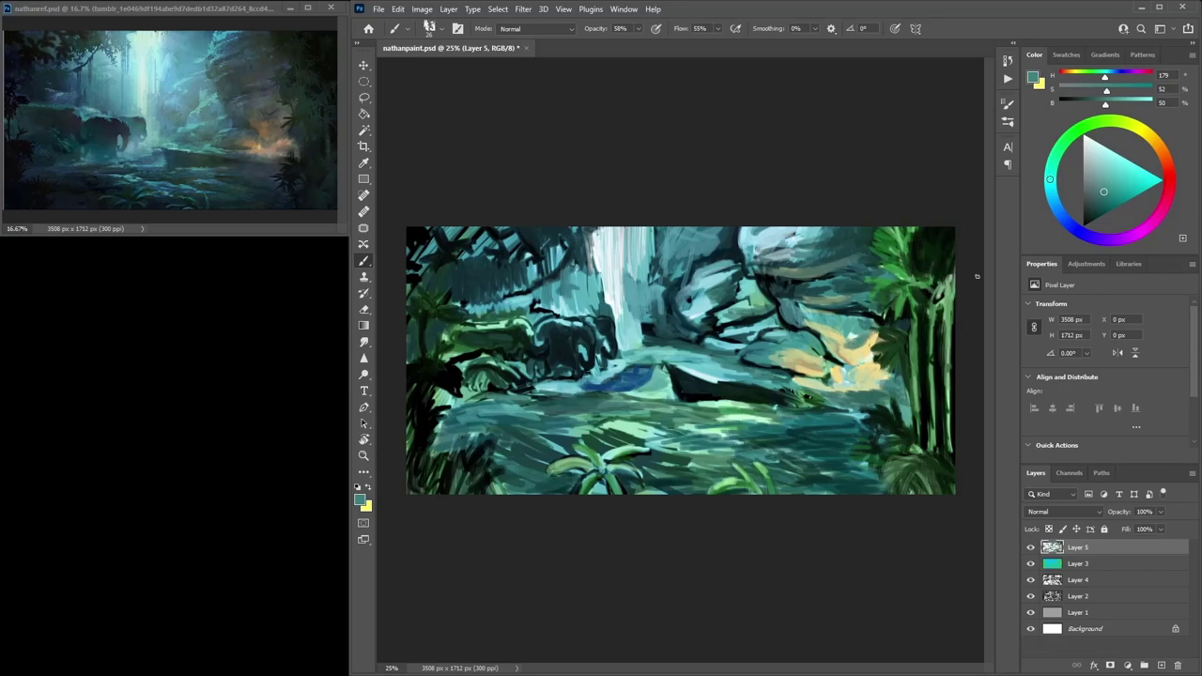
pyautogui.keyDown('alt'); pyautogui.click(869, 353); pyautogui.keyUp('alt')
pyautogui.keyDown('alt'); pyautogui.click(802, 297); pyautogui.keyUp('alt')
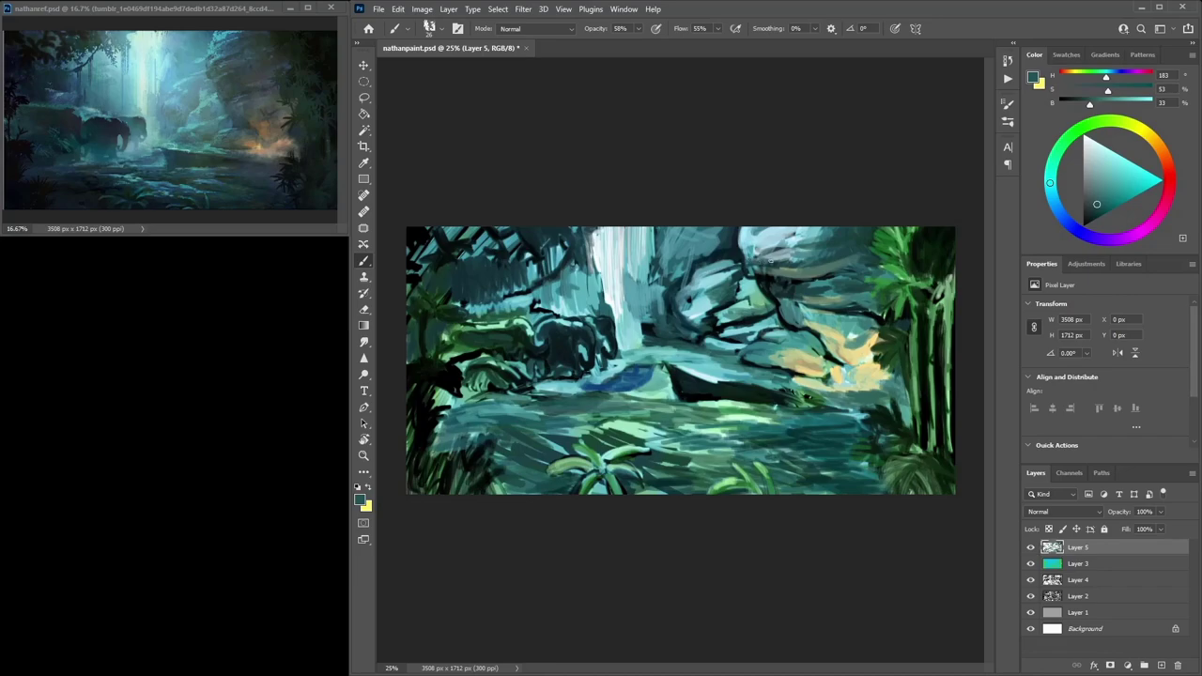
pyautogui.keyDown('alt'); pyautogui.click(735, 269); pyautogui.keyUp('alt')
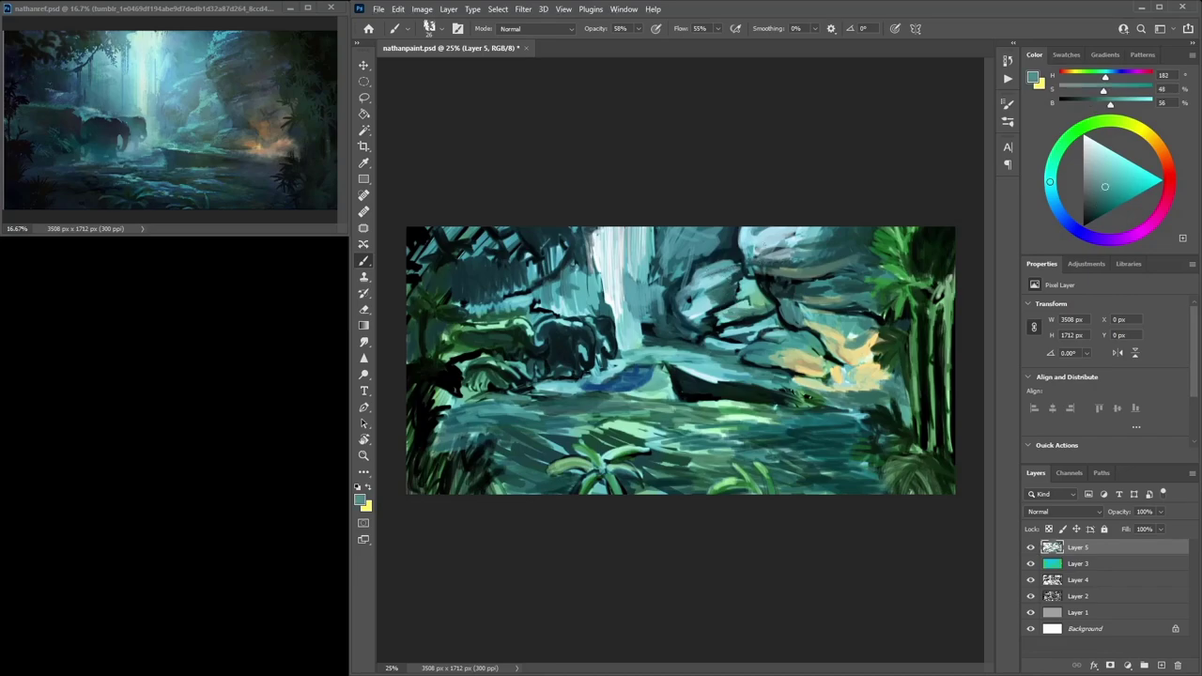
pyautogui.keyDown('alt'); pyautogui.click(704, 277); pyautogui.keyUp('alt')
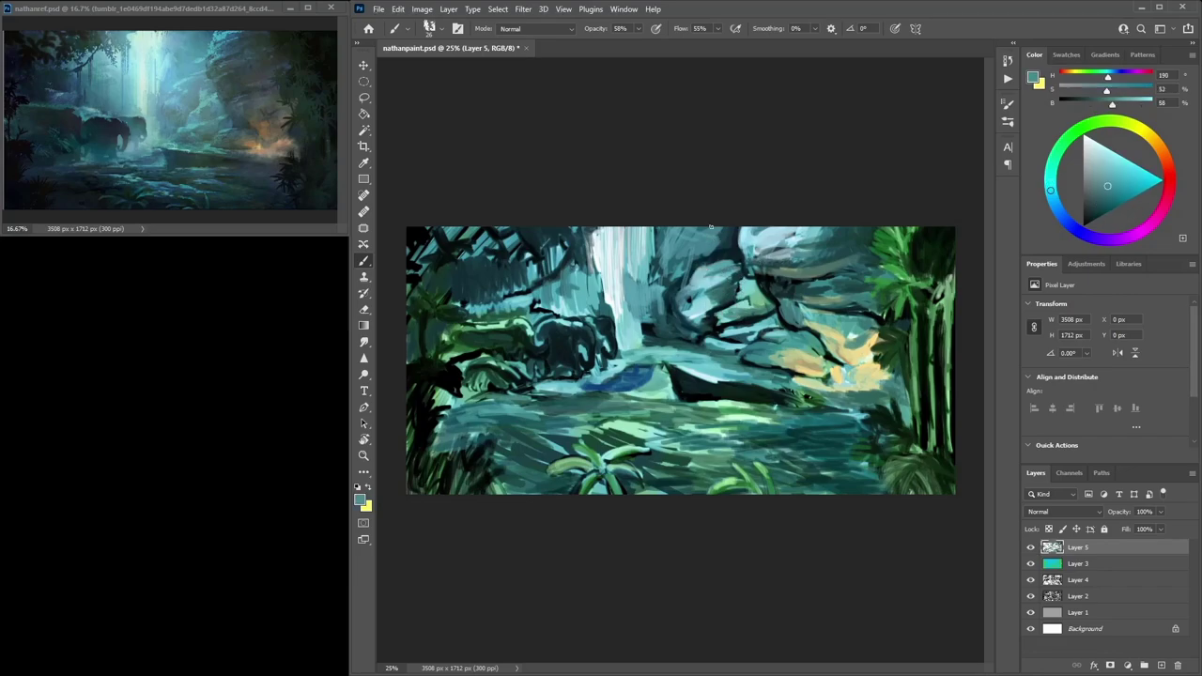
# Repaint the cliff between the waterfall and the boulder with sampled teal strokes
pyautogui.keyDown('alt'); pyautogui.click(648, 246); pyautogui.keyUp('alt')
pyautogui.moveTo(665, 227); pyautogui.dragTo(676, 317)
pyautogui.moveTo(695, 274)
pyautogui.mouseDown()
pyautogui.moveTo(675, 306)
pyautogui.moveTo(684, 326)
pyautogui.moveTo(652, 310)
pyautogui.mouseUp()
pyautogui.moveTo(646, 254)
pyautogui.mouseDown()
pyautogui.moveTo(646, 342)
pyautogui.moveTo(659, 307)
pyautogui.moveTo(667, 344)
pyautogui.moveTo(676, 340)
pyautogui.mouseUp()
pyautogui.keyDown('alt'); pyautogui.click(659, 332); pyautogui.keyUp('alt')
pyautogui.keyDown('alt'); pyautogui.click(655, 323); pyautogui.keyUp('alt')
pyautogui.moveTo(667, 297)
pyautogui.mouseDown()
pyautogui.moveTo(675, 340)
pyautogui.moveTo(646, 329)
pyautogui.moveTo(645, 259)
pyautogui.moveTo(647, 325)
pyautogui.mouseUp()
# Mix a darker teal and stroke vertical texture along the waterfall's right edge
pyautogui.click(1111, 196)
pyautogui.moveTo(648, 271); pyautogui.dragTo(646, 242)
pyautogui.keyDown('alt'); pyautogui.click(646, 267); pyautogui.keyUp('alt')
pyautogui.moveTo(644, 287); pyautogui.dragTo(646, 246)
pyautogui.moveTo(646, 296); pyautogui.dragTo(655, 261)
pyautogui.moveTo(655, 278)
pyautogui.mouseDown()
pyautogui.moveTo(663, 255)
pyautogui.moveTo(649, 291)
pyautogui.mouseUp()
pyautogui.moveTo(649, 238); pyautogui.dragTo(648, 254)
pyautogui.moveTo(646, 296); pyautogui.dragTo(647, 320)
pyautogui.moveTo(651, 286); pyautogui.dragTo(648, 320)
# Mix a vivid teal (H 190, S 88, B 60) and add vertical streaks to the cliff right of the waterfall
pyautogui.moveTo(1109, 167); pyautogui.dragTo(1125, 195)
pyautogui.moveTo(647, 290); pyautogui.dragTo(654, 228)
pyautogui.moveTo(644, 310)
pyautogui.mouseDown()
pyautogui.moveTo(643, 239)
pyautogui.moveTo(650, 265)
pyautogui.mouseUp()
pyautogui.moveTo(663, 278); pyautogui.dragTo(658, 248)
# Glaze the vivid teal over the boulder right of the waterfall and the upper-right rocks
pyautogui.moveTo(643, 320)
pyautogui.mouseDown()
pyautogui.moveTo(639, 270)
pyautogui.moveTo(676, 265)
pyautogui.moveTo(667, 283)
pyautogui.moveTo(718, 278)
pyautogui.moveTo(694, 303)
pyautogui.mouseUp()
pyautogui.moveTo(703, 289); pyautogui.dragTo(723, 277)
pyautogui.moveTo(797, 233)
pyautogui.mouseDown()
pyautogui.moveTo(776, 239)
pyautogui.moveTo(806, 230)
pyautogui.mouseUp()
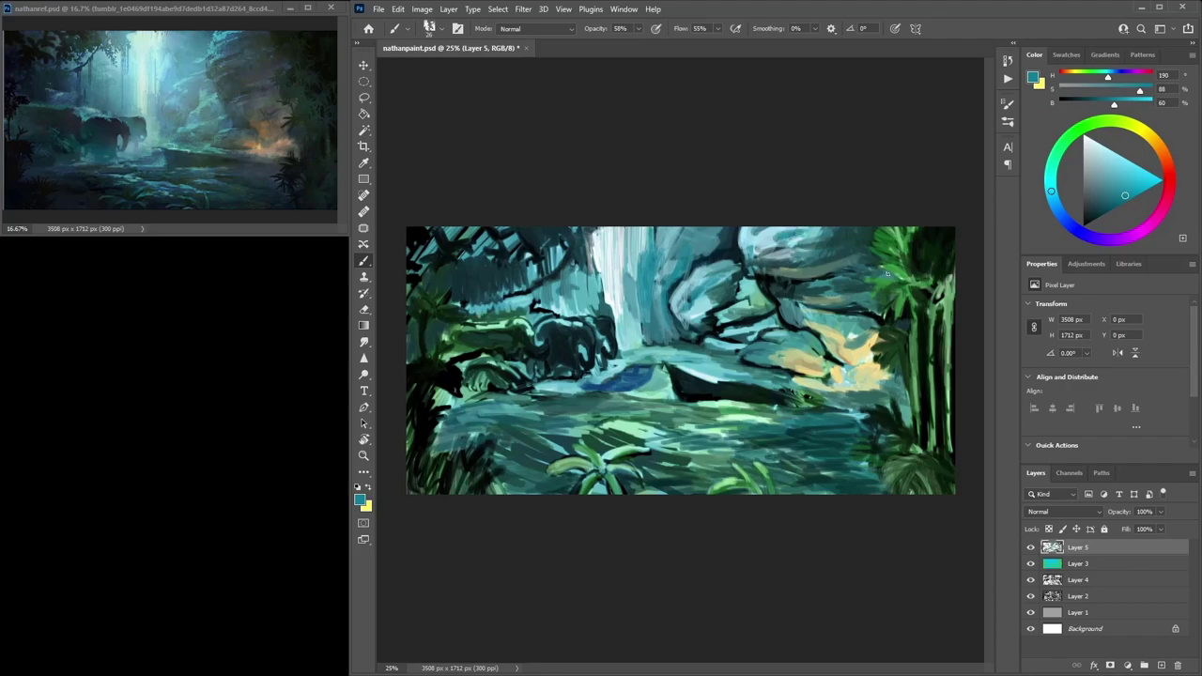
pyautogui.moveTo(810, 288)
pyautogui.mouseDown()
pyautogui.moveTo(791, 290)
pyautogui.moveTo(831, 287)
pyautogui.moveTo(787, 299)
pyautogui.mouseUp()
# Mix a dark teal and a pale cyan (H 190, S 40, B 100) and accent the upper-right rock's top edge
pyautogui.click(1112, 207)
pyautogui.click(1100, 217)
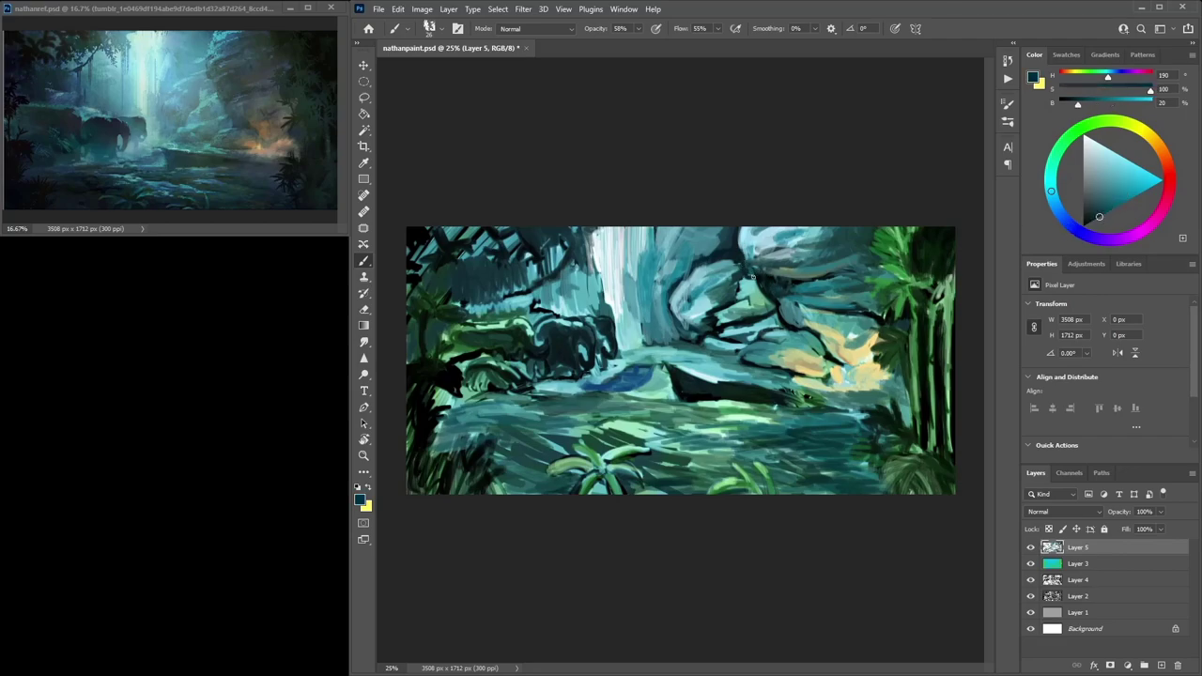
pyautogui.keyDown('alt'); pyautogui.click(743, 233); pyautogui.keyUp('alt')
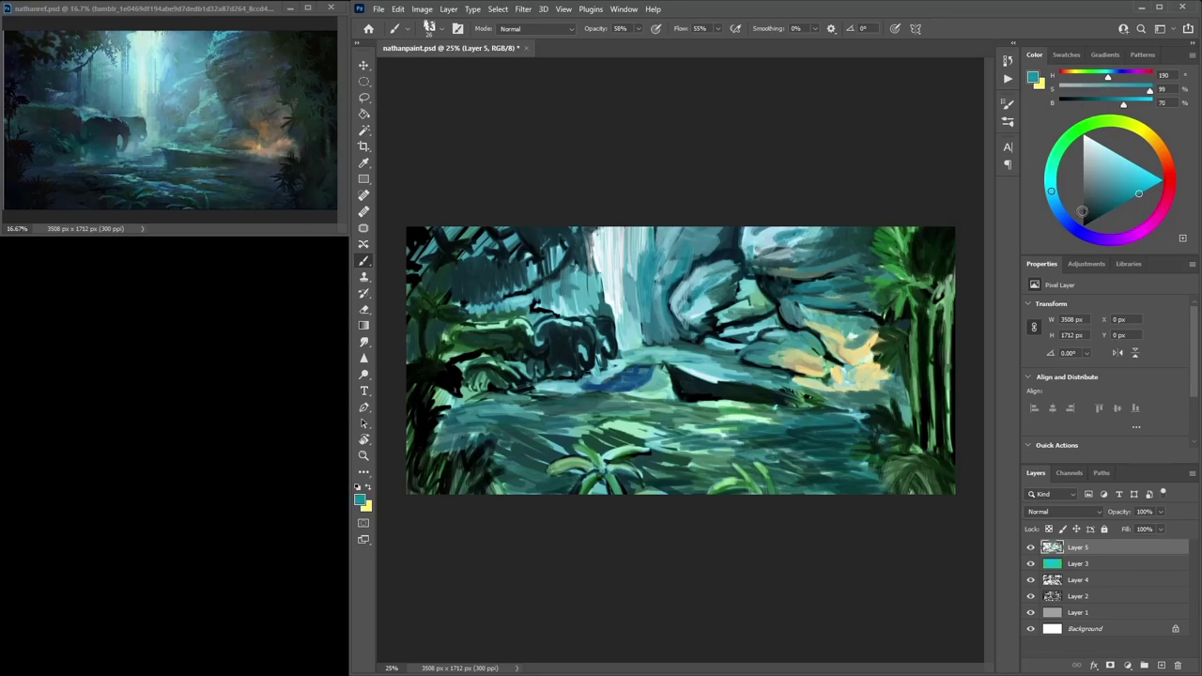
pyautogui.keyDown('alt'); pyautogui.click(766, 231); pyautogui.keyUp('alt')
pyautogui.moveTo(751, 223); pyautogui.dragTo(791, 222)
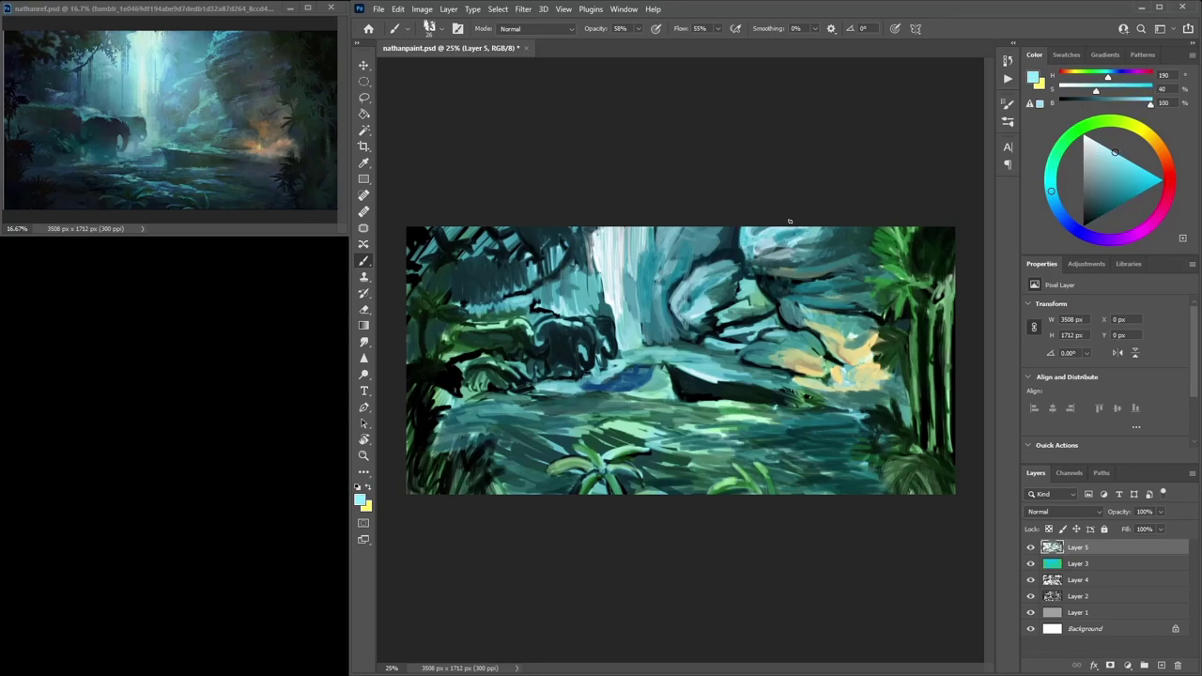
# Blend the upper-right rock's highlights with sampled light blue and dark teal, and stroke dark teal onto the right-hand water
pyautogui.keyDown('alt'); pyautogui.click(762, 245); pyautogui.keyUp('alt')
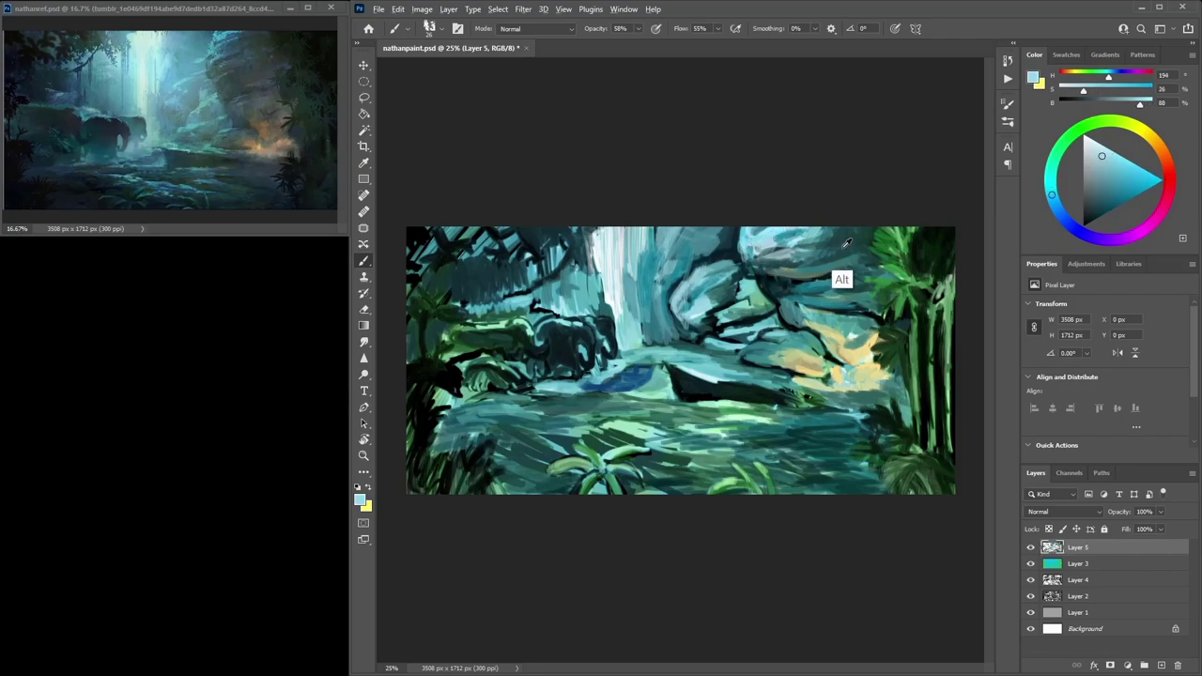
pyautogui.keyDown('alt'); pyautogui.click(762, 243); pyautogui.keyUp('alt')
pyautogui.moveTo(776, 241)
pyautogui.mouseDown()
pyautogui.moveTo(747, 244)
pyautogui.moveTo(814, 229)
pyautogui.moveTo(773, 245)
pyautogui.mouseUp()
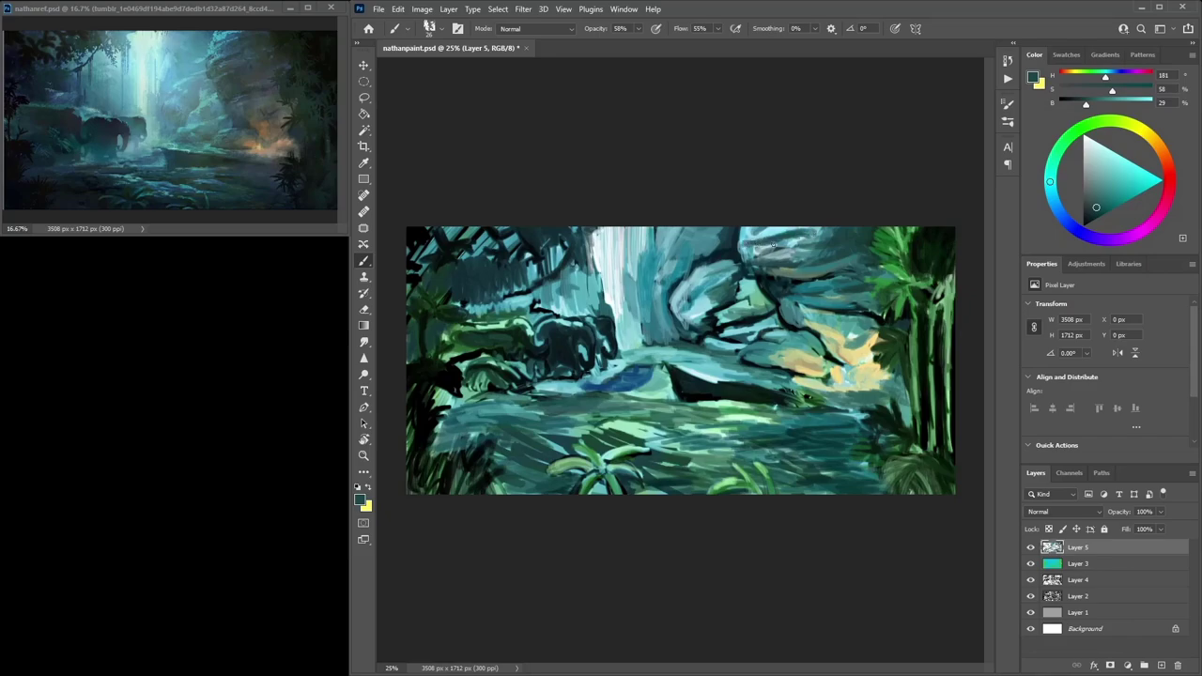
pyautogui.moveTo(814, 418)
pyautogui.mouseDown()
pyautogui.moveTo(865, 416)
pyautogui.moveTo(817, 433)
pyautogui.mouseUp()
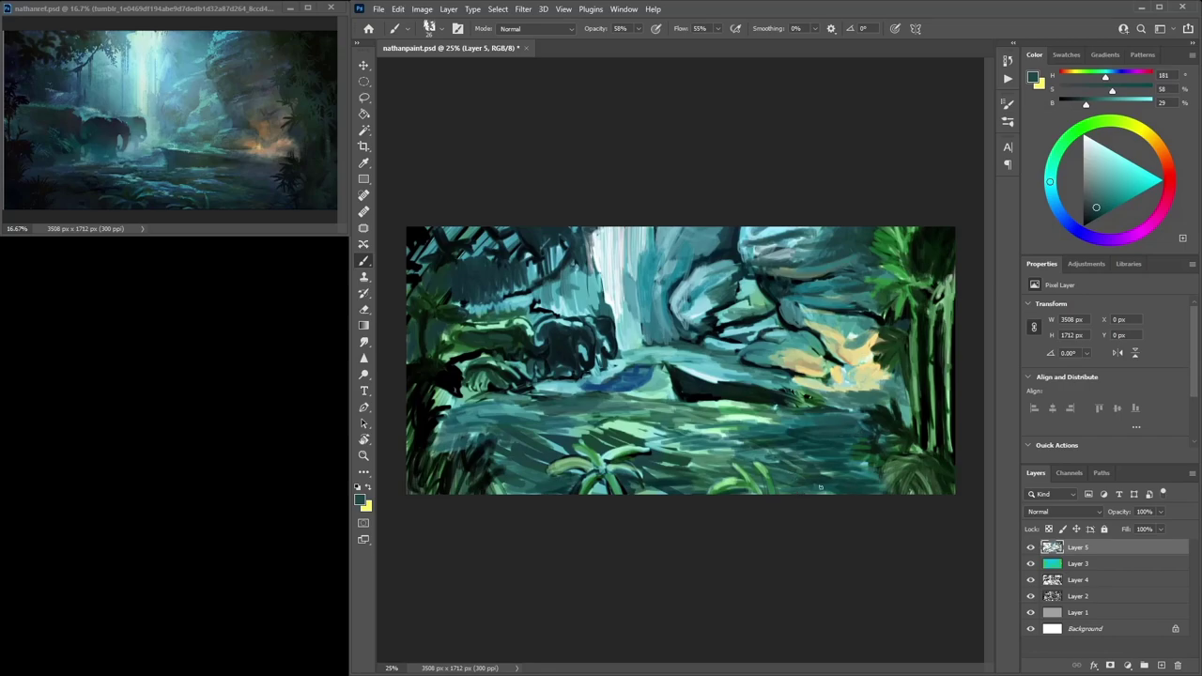
# Sample a near-black teal (H 179, S 100, B 10) and darken the foreground pool with loose horizontal strokes across its width
pyautogui.keyDown('alt'); pyautogui.click(849, 492); pyautogui.keyUp('alt')
pyautogui.moveTo(826, 484)
pyautogui.mouseDown()
pyautogui.moveTo(846, 490)
pyautogui.moveTo(817, 479)
pyautogui.moveTo(854, 489)
pyautogui.moveTo(801, 462)
pyautogui.mouseUp()
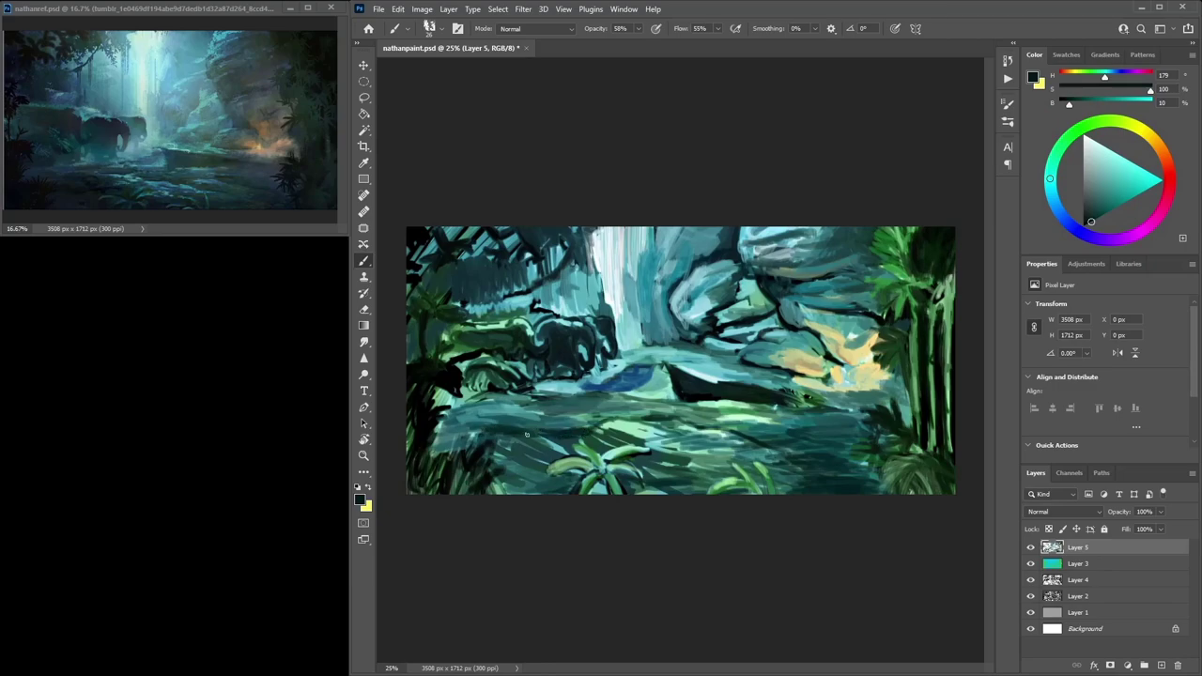
pyautogui.moveTo(522, 433); pyautogui.dragTo(607, 424)
pyautogui.moveTo(468, 431); pyautogui.dragTo(569, 428)
pyautogui.moveTo(806, 466); pyautogui.dragTo(740, 452)
pyautogui.moveTo(764, 455); pyautogui.dragTo(659, 432)
pyautogui.moveTo(719, 438); pyautogui.dragTo(637, 433)
pyautogui.moveTo(747, 451); pyautogui.dragTo(703, 447)
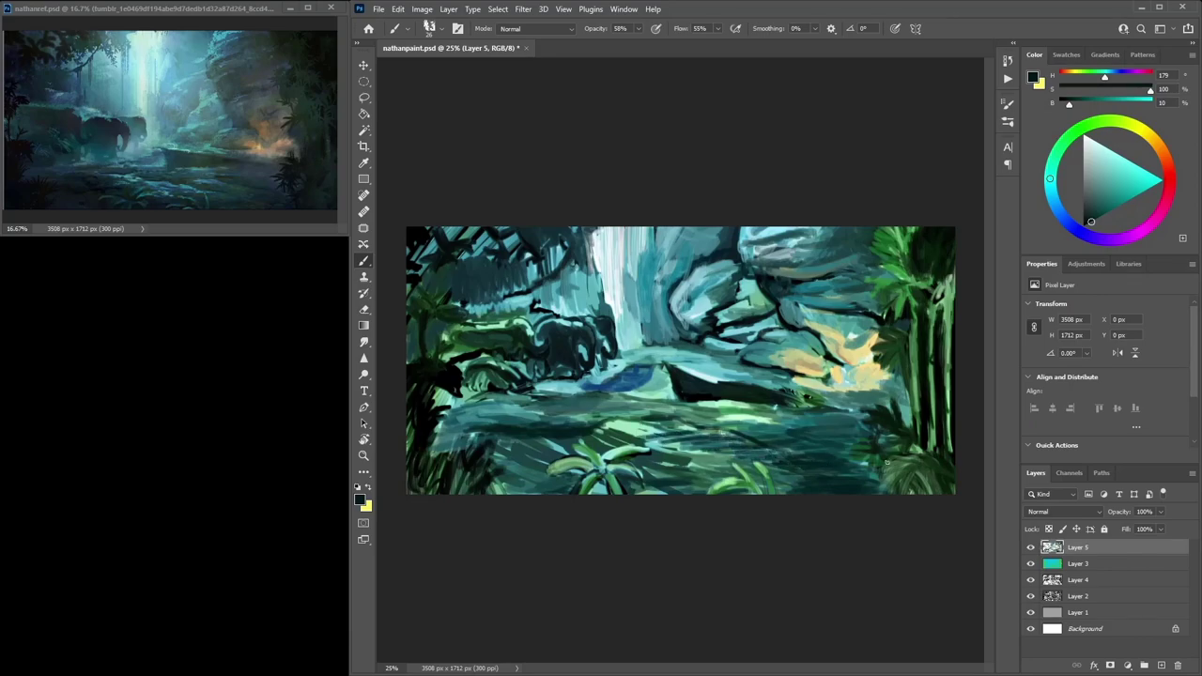
pyautogui.moveTo(558, 485)
pyautogui.mouseDown()
pyautogui.moveTo(515, 490)
pyautogui.moveTo(486, 460)
pyautogui.moveTo(556, 441)
pyautogui.moveTo(536, 474)
pyautogui.moveTo(554, 463)
pyautogui.moveTo(560, 453)
pyautogui.moveTo(516, 473)
pyautogui.moveTo(538, 475)
pyautogui.moveTo(527, 476)
pyautogui.moveTo(576, 454)
pyautogui.moveTo(463, 435)
pyautogui.moveTo(508, 430)
pyautogui.moveTo(460, 422)
pyautogui.moveTo(552, 430)
pyautogui.moveTo(452, 427)
pyautogui.moveTo(714, 442)
pyautogui.moveTo(838, 419)
pyautogui.moveTo(797, 430)
pyautogui.mouseUp()
# Deepen the lower-right water and the pool's bottom edge between the foreground plants with sampled dark teals, including H 180, S 100, B 4
pyautogui.keyDown('alt'); pyautogui.click(558, 455); pyautogui.keyUp('alt')
pyautogui.keyDown('alt'); pyautogui.click(822, 490); pyautogui.keyUp('alt')
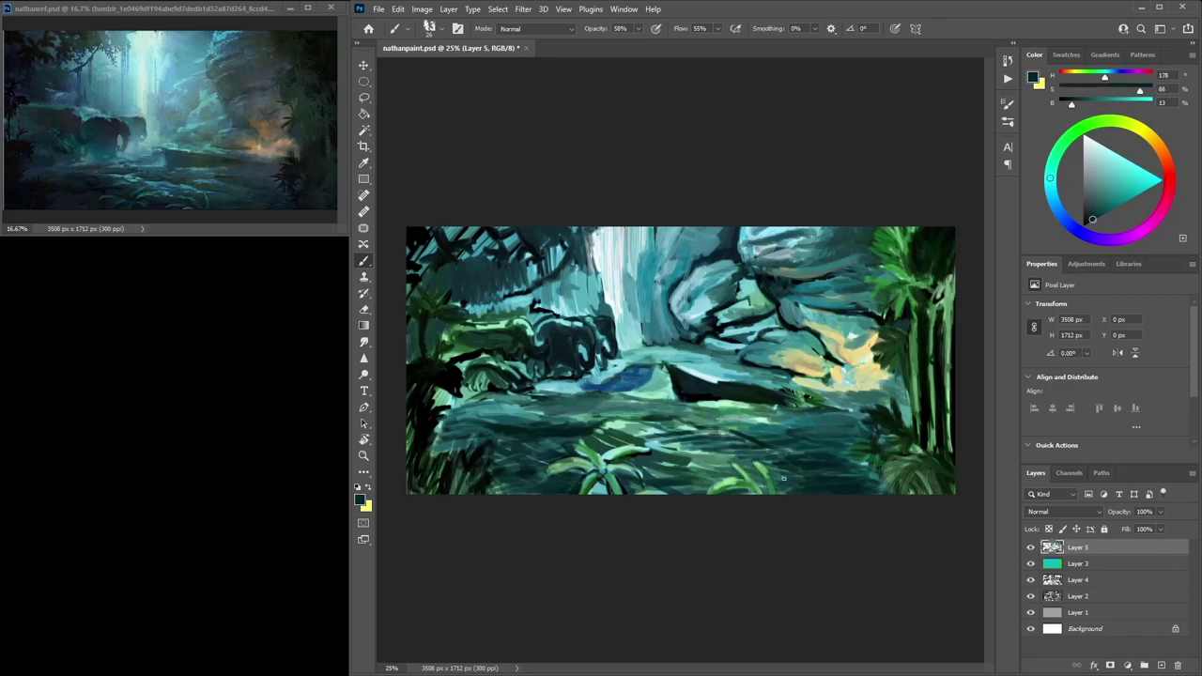
pyautogui.keyDown('alt'); pyautogui.click(838, 489); pyautogui.keyUp('alt')
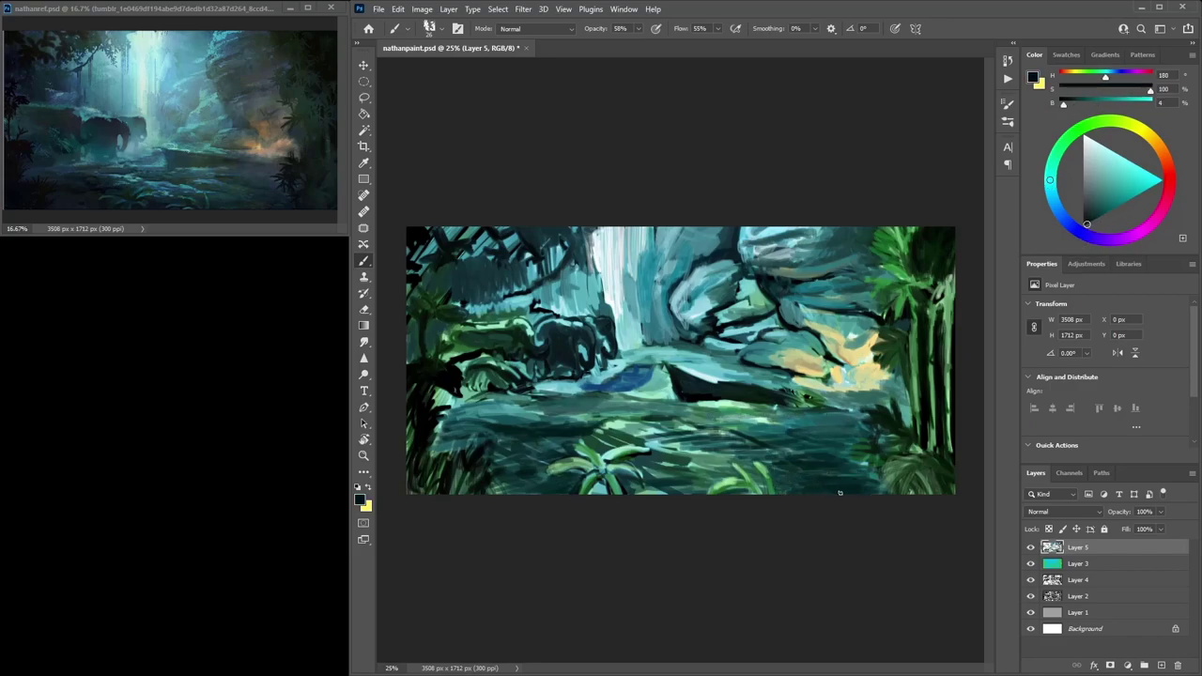
pyautogui.moveTo(802, 489)
pyautogui.mouseDown()
pyautogui.moveTo(828, 480)
pyautogui.moveTo(784, 484)
pyautogui.mouseUp()
pyautogui.moveTo(874, 479)
pyautogui.mouseDown()
pyautogui.moveTo(827, 469)
pyautogui.moveTo(834, 457)
pyautogui.moveTo(789, 438)
pyautogui.moveTo(761, 465)
pyautogui.moveTo(722, 453)
pyautogui.mouseUp()
pyautogui.keyDown('alt'); pyautogui.click(686, 495); pyautogui.keyUp('alt')
pyautogui.moveTo(663, 492)
pyautogui.mouseDown()
pyautogui.moveTo(632, 489)
pyautogui.moveTo(700, 485)
pyautogui.moveTo(631, 481)
pyautogui.moveTo(722, 477)
pyautogui.moveTo(620, 473)
pyautogui.moveTo(735, 474)
pyautogui.moveTo(648, 474)
pyautogui.moveTo(701, 475)
pyautogui.mouseUp()
pyautogui.keyDown('alt'); pyautogui.click(818, 487); pyautogui.keyUp('alt')
# Mix a saturated teal (H 177, S 100, B 62) from a sampled turquoise and accent the ripples in the central water
pyautogui.keyDown('alt'); pyautogui.click(864, 379); pyautogui.keyUp('alt')
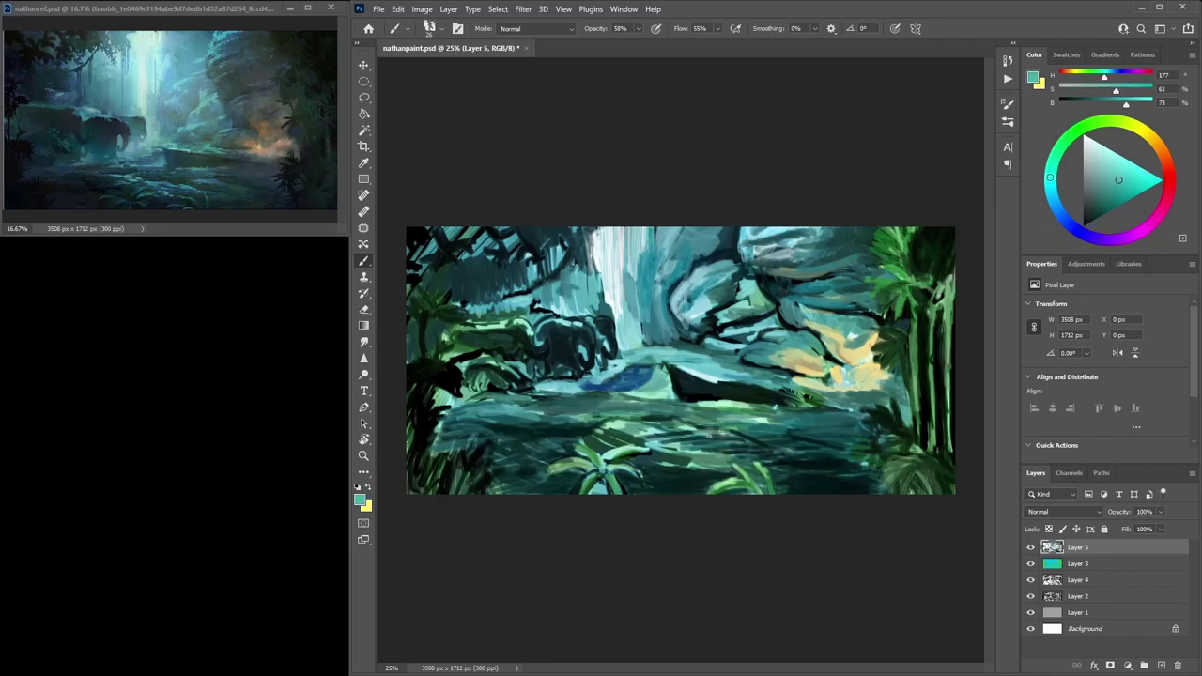
pyautogui.click(1123, 203)
pyautogui.moveTo(1124, 203); pyautogui.dragTo(1133, 197)
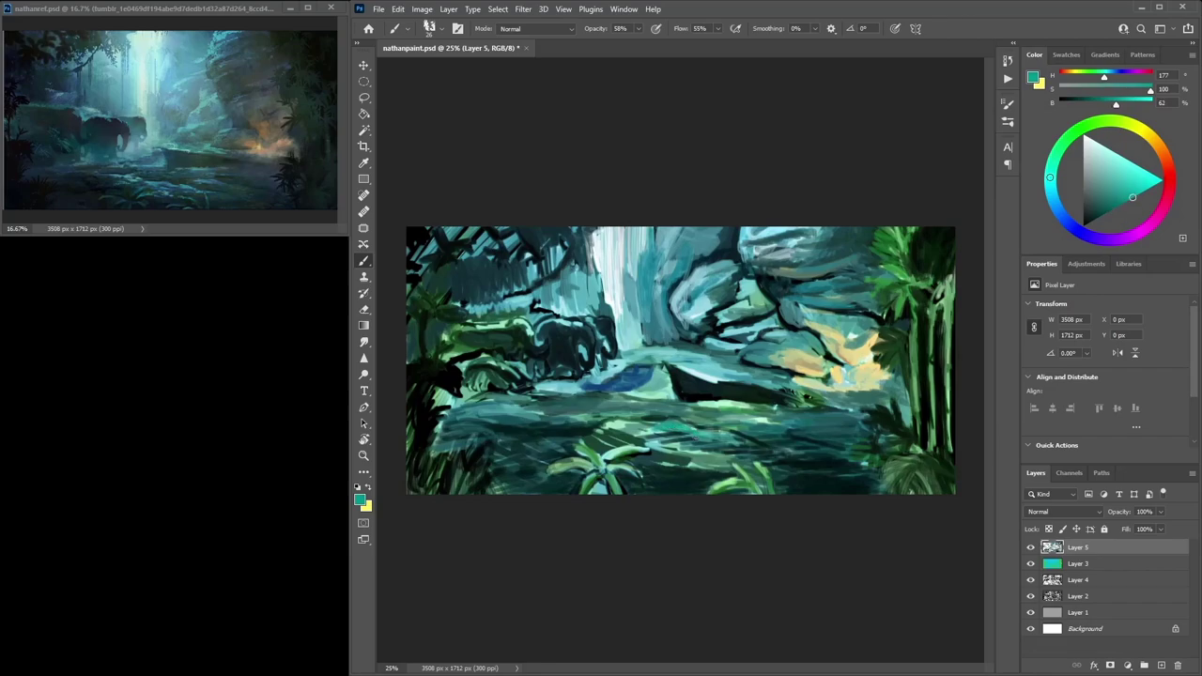
# Mix a saturated blue (H 210, S 100, B 71) and streak reflections across the central, right and left parts of the pool
pyautogui.click(1062, 209)
pyautogui.moveTo(1138, 193)
pyautogui.mouseDown()
pyautogui.moveTo(1152, 174)
pyautogui.moveTo(1140, 193)
pyautogui.mouseUp()
pyautogui.moveTo(683, 438)
pyautogui.mouseDown()
pyautogui.moveTo(638, 429)
pyautogui.moveTo(676, 423)
pyautogui.moveTo(716, 447)
pyautogui.moveTo(653, 436)
pyautogui.moveTo(747, 440)
pyautogui.moveTo(735, 387)
pyautogui.moveTo(722, 407)
pyautogui.moveTo(759, 413)
pyautogui.mouseUp()
pyautogui.moveTo(686, 407); pyautogui.dragTo(705, 407)
pyautogui.moveTo(764, 431); pyautogui.dragTo(790, 436)
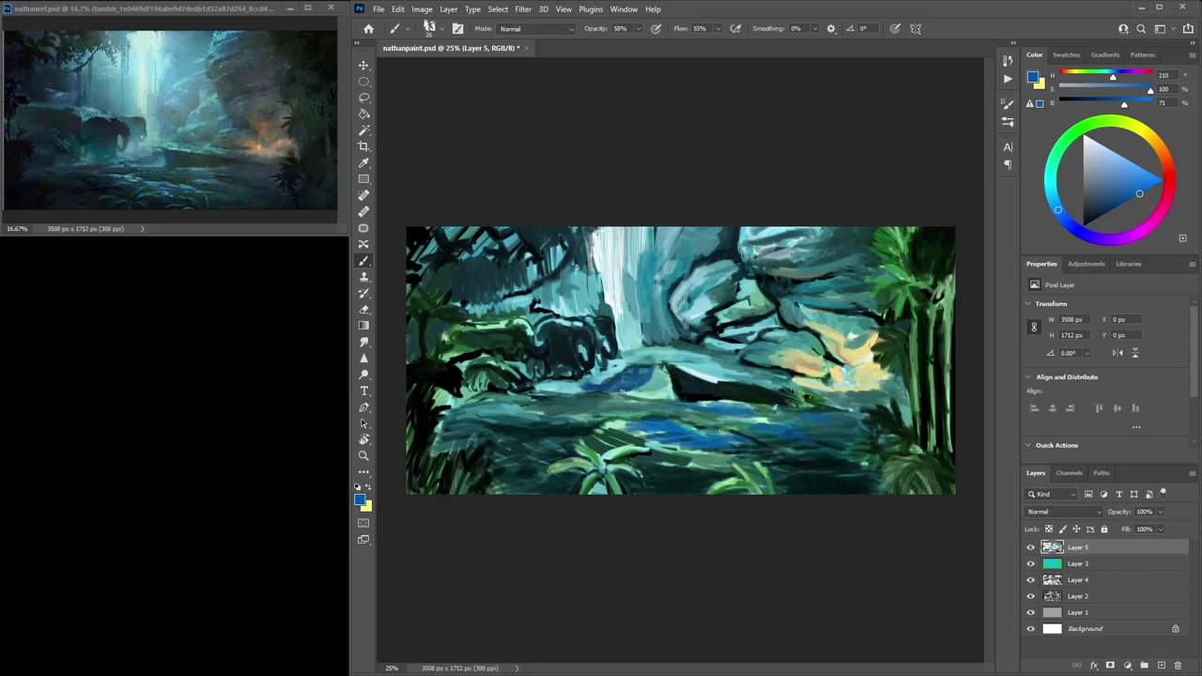
pyautogui.moveTo(564, 416); pyautogui.dragTo(591, 414)
pyautogui.moveTo(535, 412); pyautogui.dragTo(558, 411)
pyautogui.moveTo(483, 415)
pyautogui.mouseDown()
pyautogui.moveTo(532, 421)
pyautogui.moveTo(507, 443)
pyautogui.mouseUp()
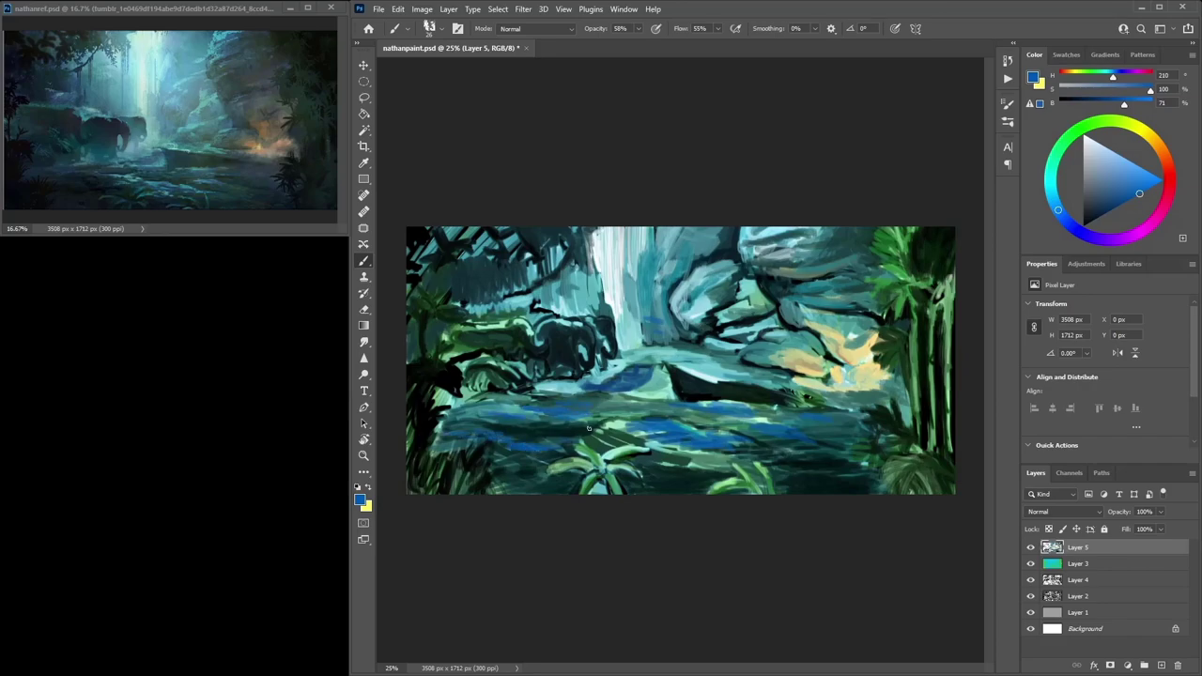
# Mix a light blue (H 206, S 42, B 93) and highlight the blue ripples in the central water
pyautogui.keyDown('alt'); pyautogui.click(792, 451); pyautogui.keyUp('alt')
pyautogui.keyDown('alt'); pyautogui.click(704, 432); pyautogui.keyUp('alt')
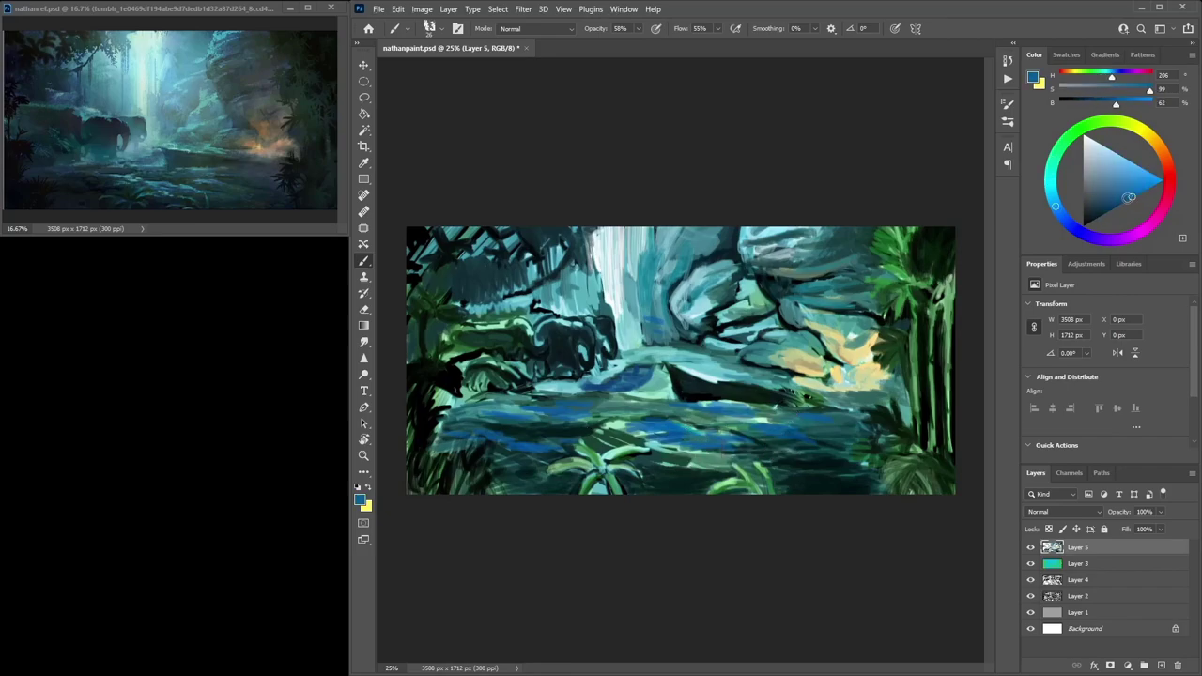
pyautogui.keyDown('alt'); pyautogui.click(720, 470); pyautogui.keyUp('alt')
pyautogui.moveTo(1111, 156); pyautogui.dragTo(1115, 159)
pyautogui.moveTo(638, 423)
pyautogui.mouseDown()
pyautogui.moveTo(710, 437)
pyautogui.moveTo(706, 411)
pyautogui.mouseUp()
pyautogui.moveTo(780, 427); pyautogui.dragTo(750, 430)
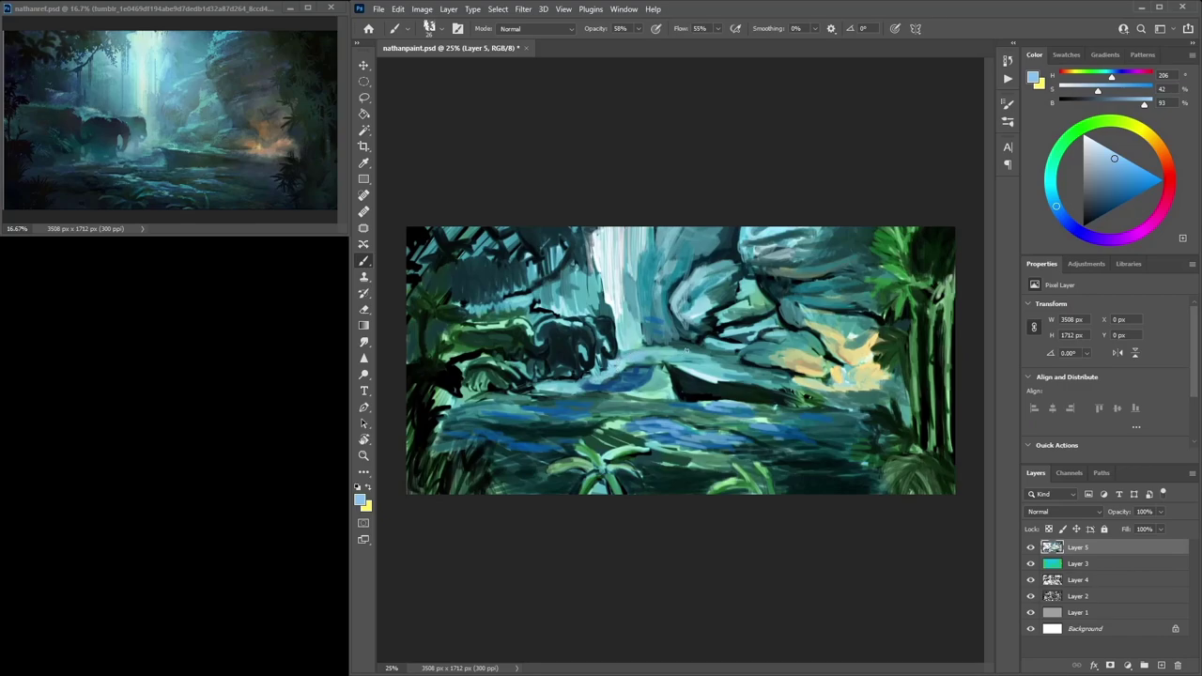
# Blend the bank below the waterfall and the dark ledge's edges with sampled teals, dark green and light blue (H 204, S 47, B 85)
pyautogui.keyDown('alt'); pyautogui.click(702, 380); pyautogui.keyUp('alt')
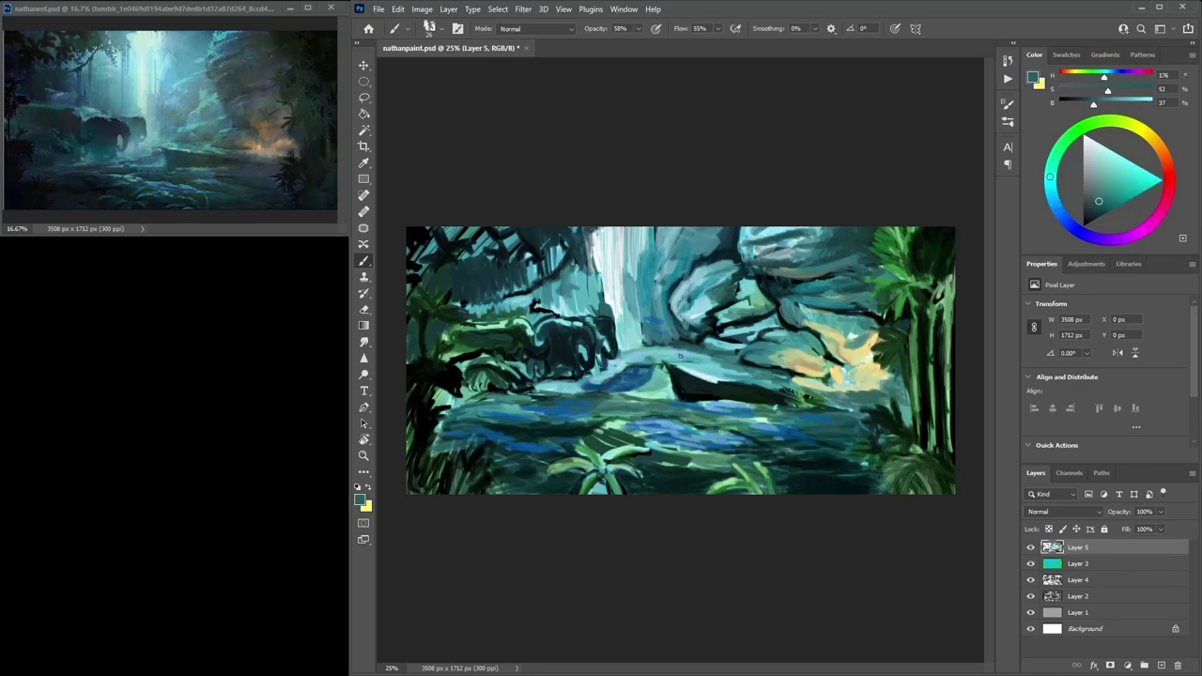
pyautogui.keyDown('alt'); pyautogui.click(688, 385); pyautogui.keyUp('alt')
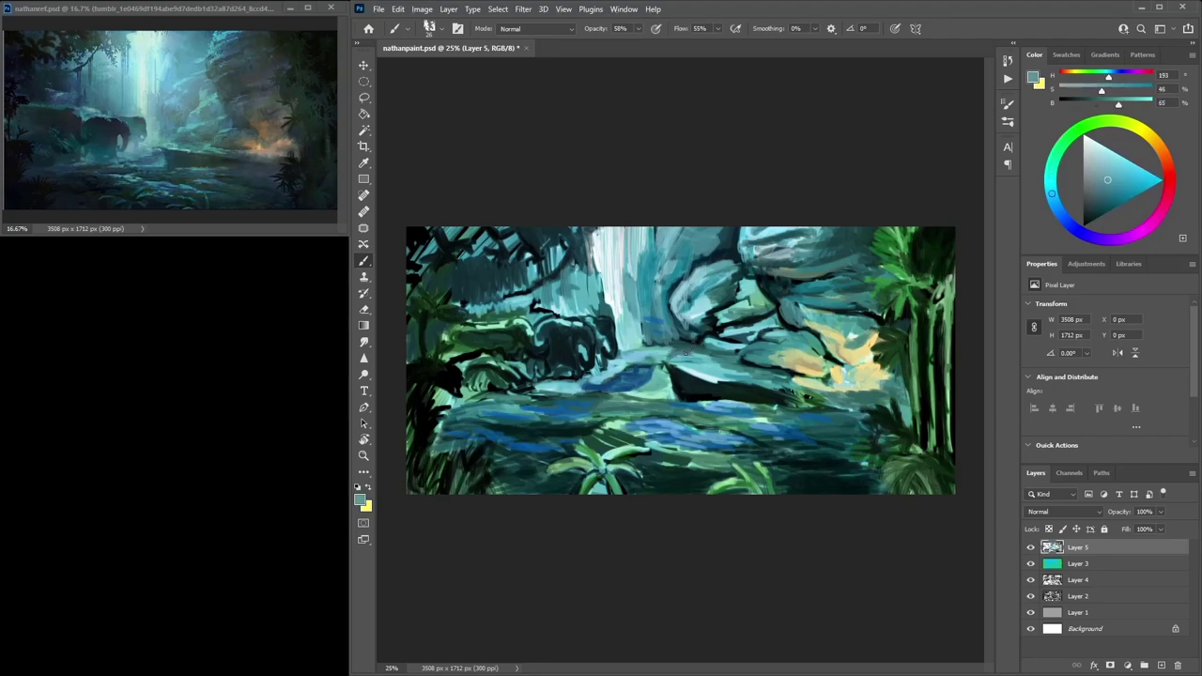
pyautogui.keyDown('alt'); pyautogui.click(701, 358); pyautogui.keyUp('alt')
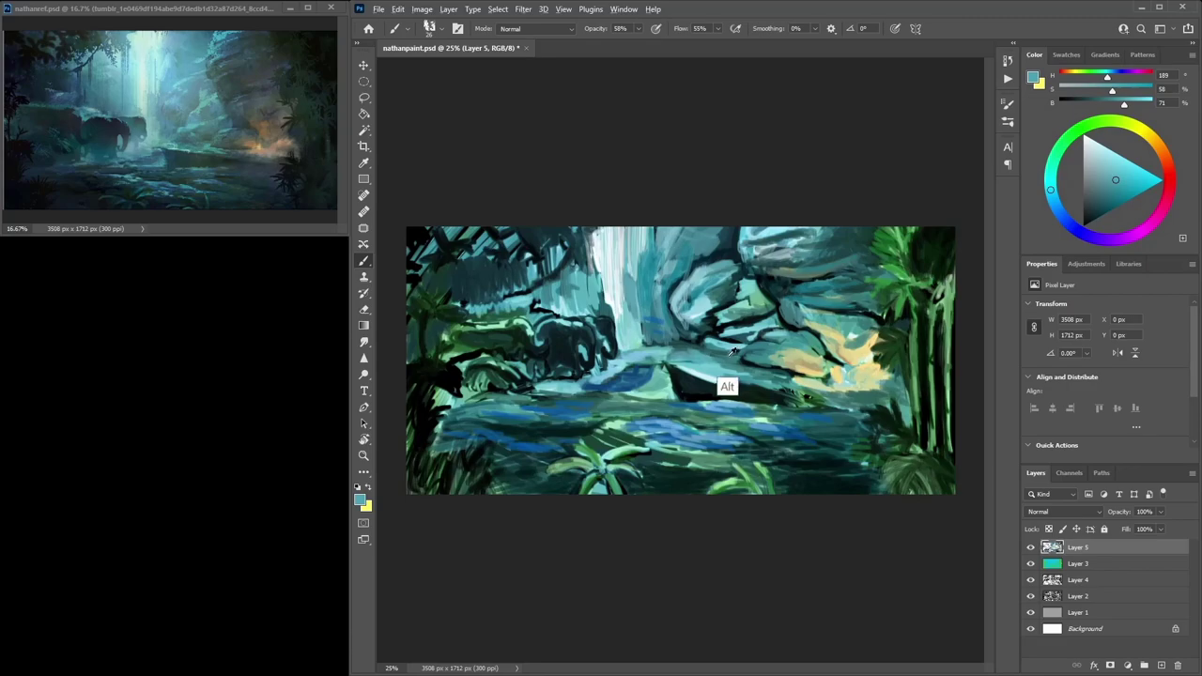
pyautogui.keyDown('alt'); pyautogui.click(726, 381); pyautogui.keyUp('alt')
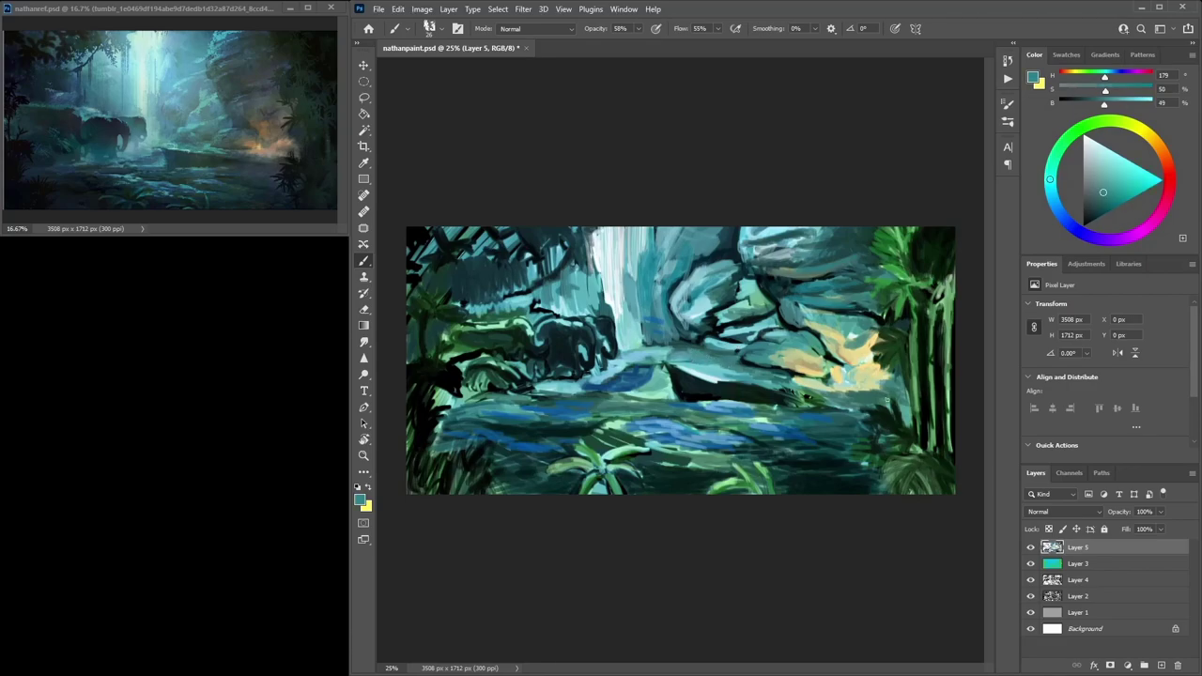
pyautogui.keyDown('alt'); pyautogui.click(716, 388); pyautogui.keyUp('alt')
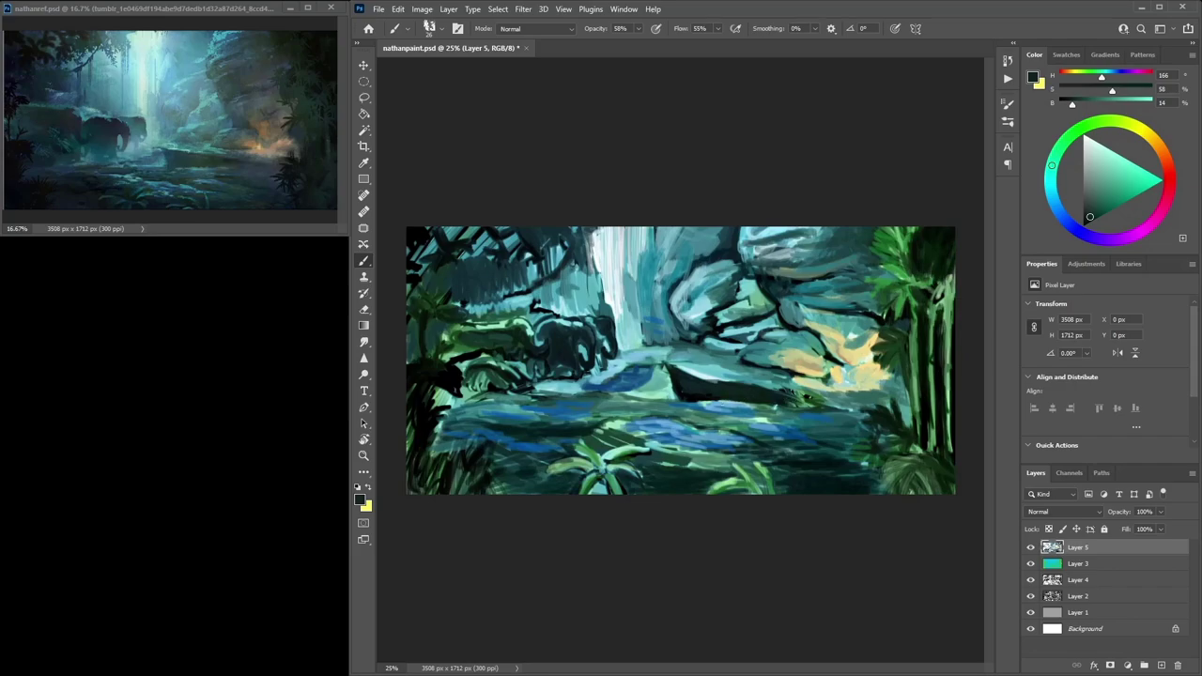
pyautogui.keyDown('alt'); pyautogui.click(729, 401); pyautogui.keyUp('alt')
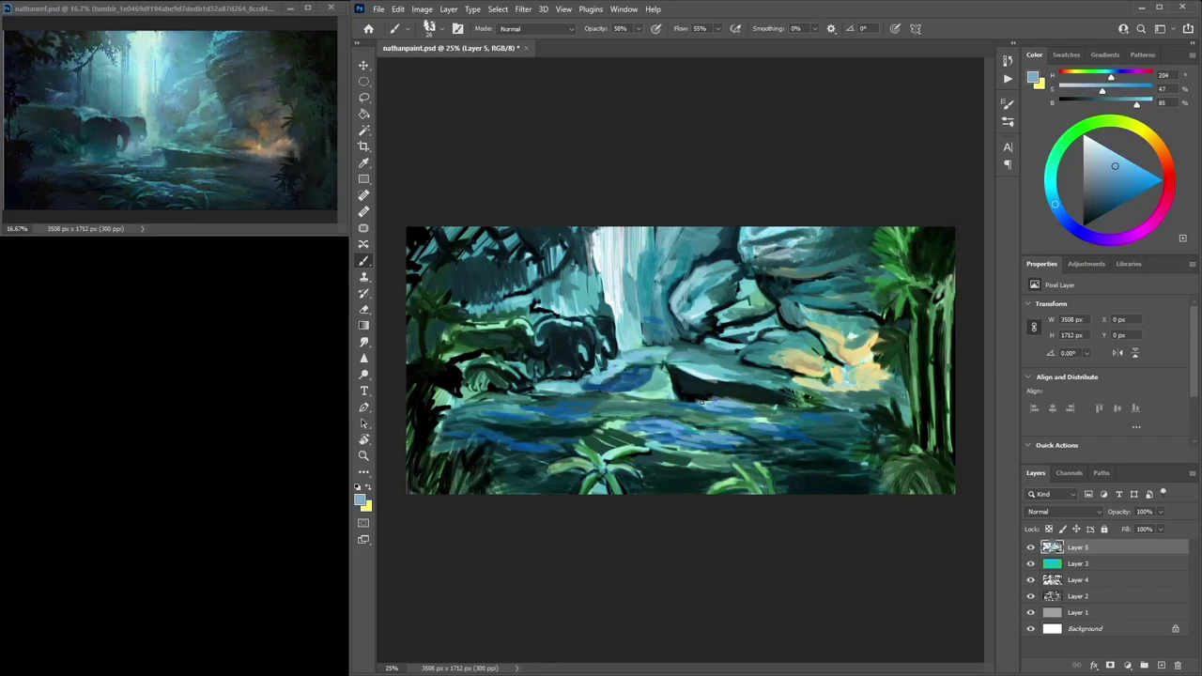
pyautogui.keyDown('alt'); pyautogui.click(765, 404); pyautogui.keyUp('alt')
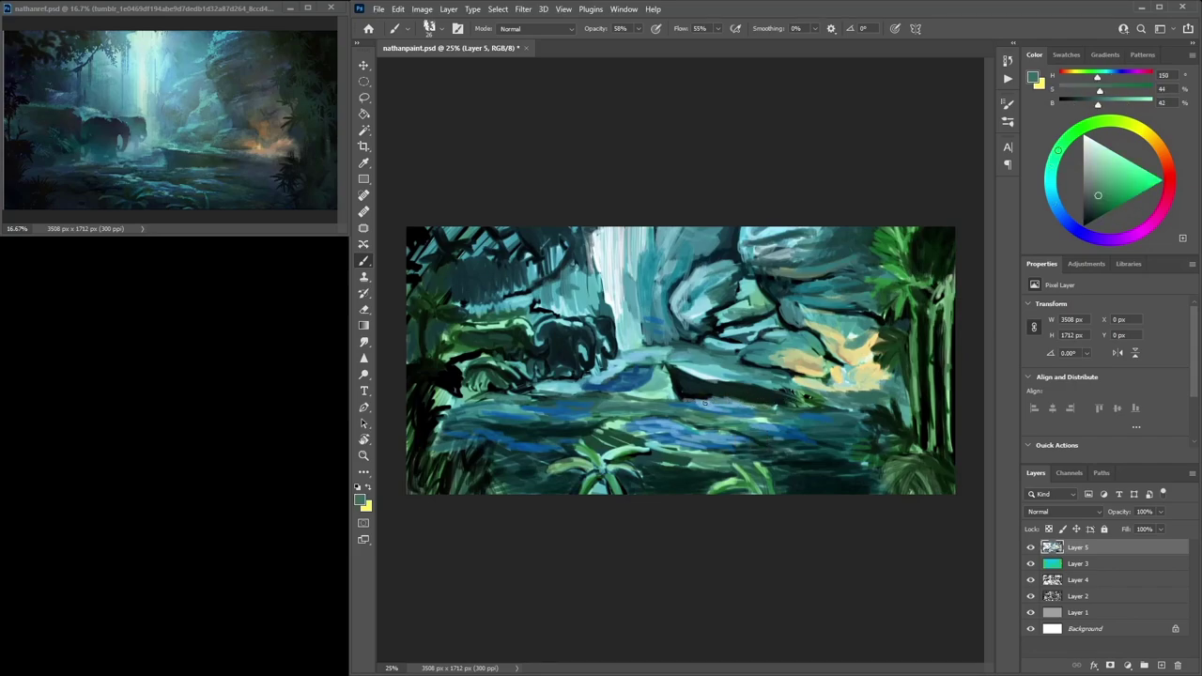
# Sample a near-black teal (H 177, S 86, B 9) and darken the leaves of both foreground plants
pyautogui.keyDown('alt'); pyautogui.click(760, 441); pyautogui.keyUp('alt')
pyautogui.keyDown('alt'); pyautogui.click(814, 487); pyautogui.keyUp('alt')
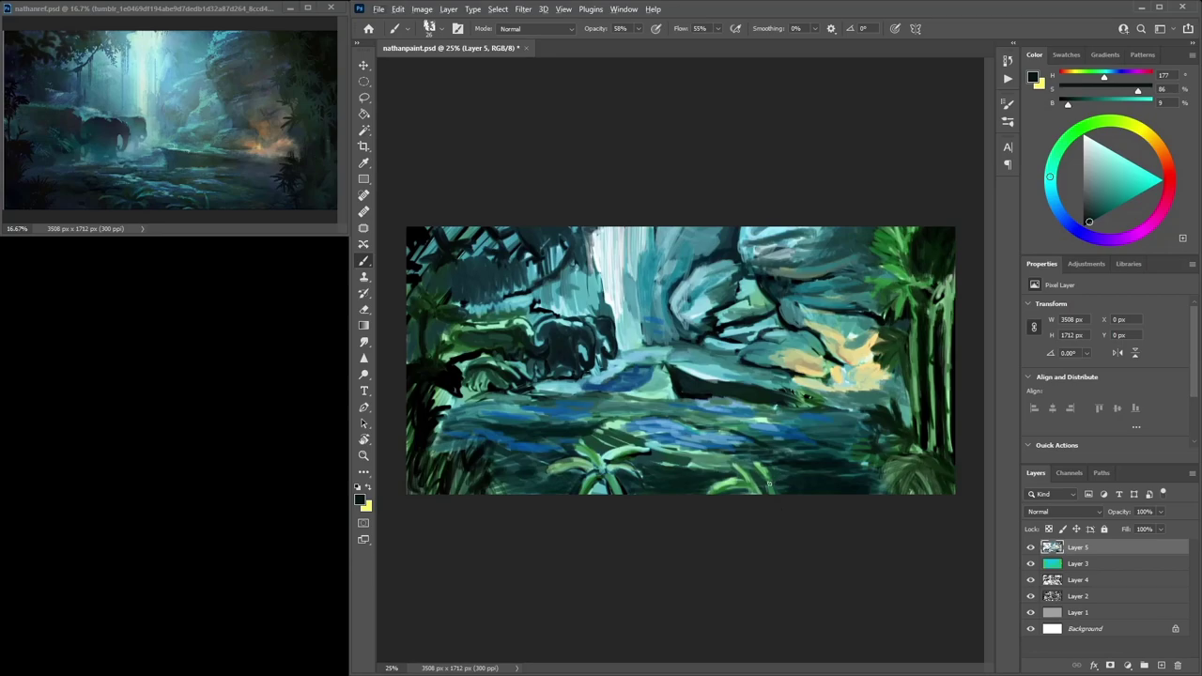
pyautogui.moveTo(739, 485); pyautogui.dragTo(737, 482)
pyautogui.moveTo(611, 480)
pyautogui.mouseDown()
pyautogui.moveTo(619, 489)
pyautogui.moveTo(600, 459)
pyautogui.moveTo(631, 449)
pyautogui.moveTo(624, 423)
pyautogui.moveTo(589, 445)
pyautogui.moveTo(572, 424)
pyautogui.mouseUp()
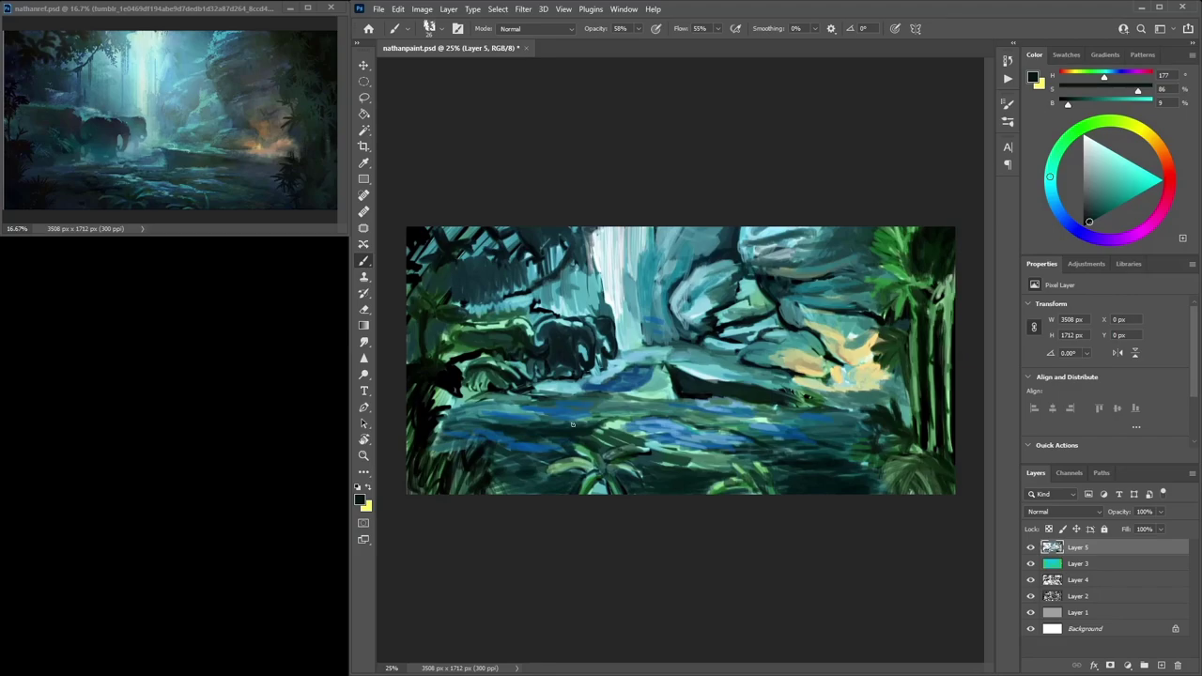
# Reshape the leaves of the larger foreground plant by painting between them with sampled dark teals such as H 175, S 90, B 11
pyautogui.keyDown('alt'); pyautogui.click(591, 442); pyautogui.keyUp('alt')
pyautogui.keyDown('alt'); pyautogui.click(571, 445); pyautogui.keyUp('alt')
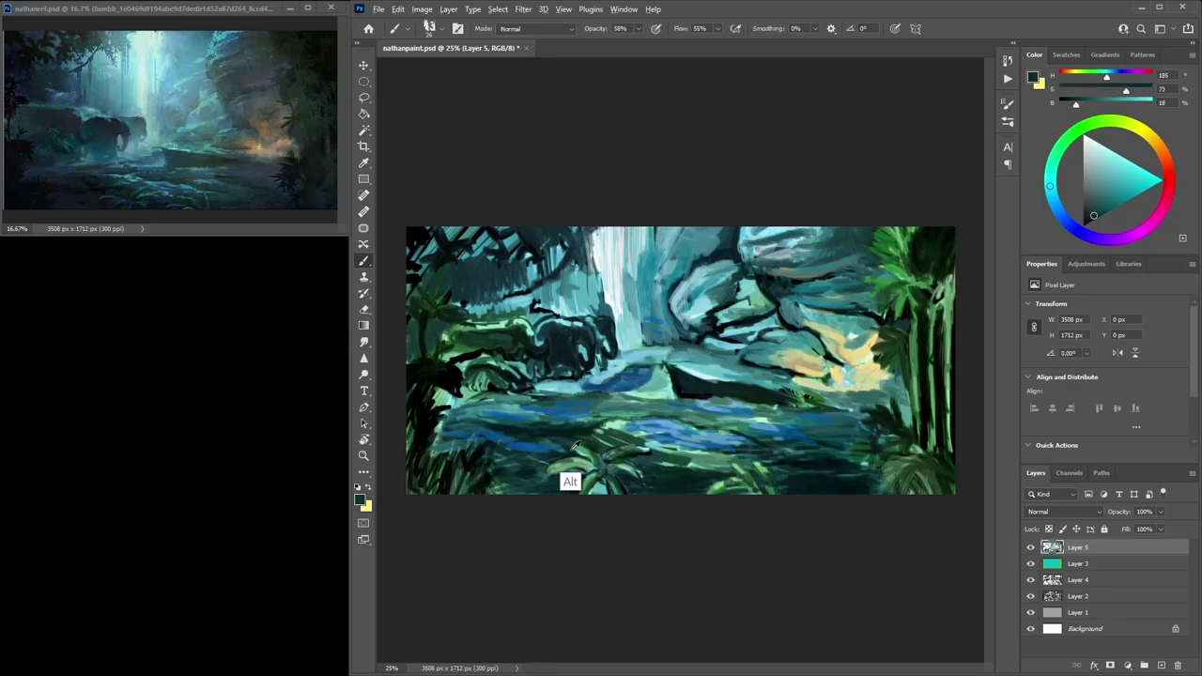
pyautogui.keyDown('alt'); pyautogui.click(578, 434); pyautogui.keyUp('alt')
pyautogui.keyDown('alt'); pyautogui.click(593, 449); pyautogui.keyUp('alt')
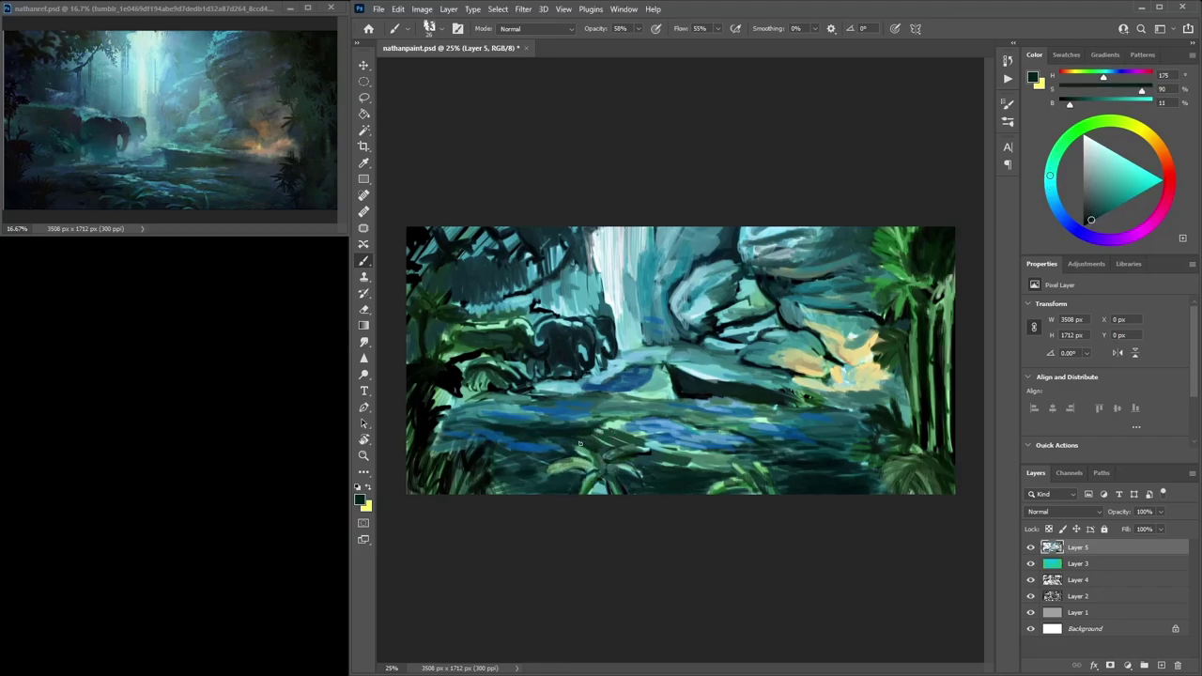
pyautogui.moveTo(572, 449); pyautogui.dragTo(599, 459)
pyautogui.keyDown('alt'); pyautogui.click(592, 487); pyautogui.keyUp('alt')
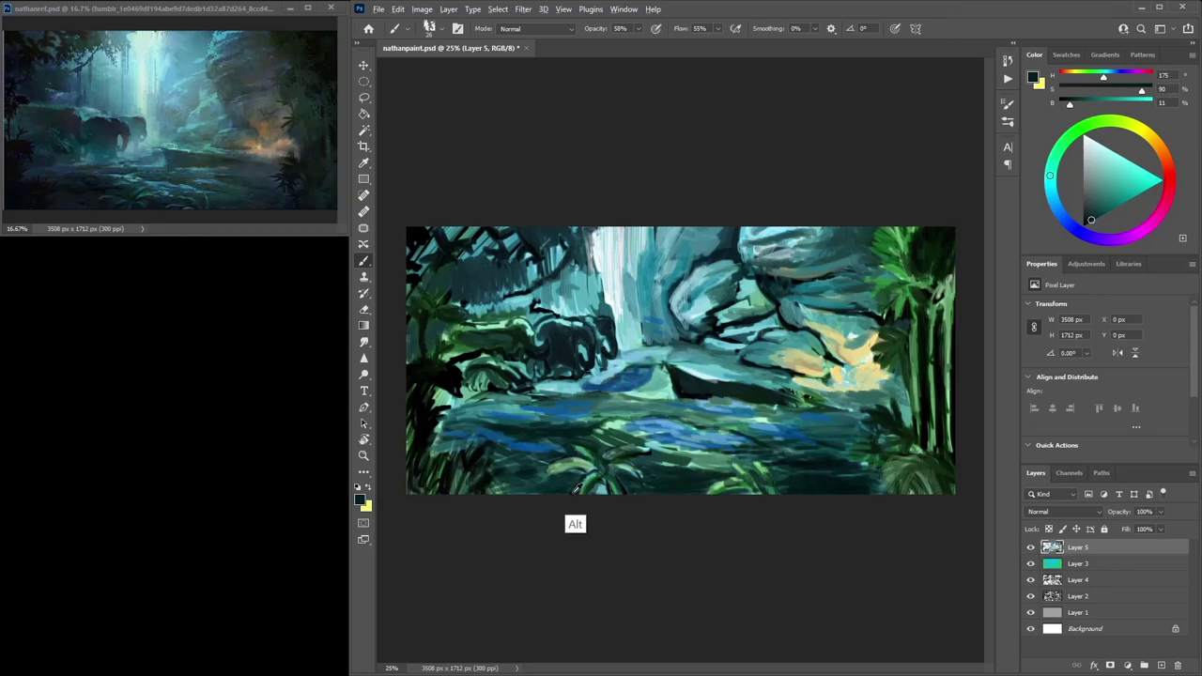
pyautogui.keyDown('alt'); pyautogui.click(588, 493); pyautogui.keyUp('alt')
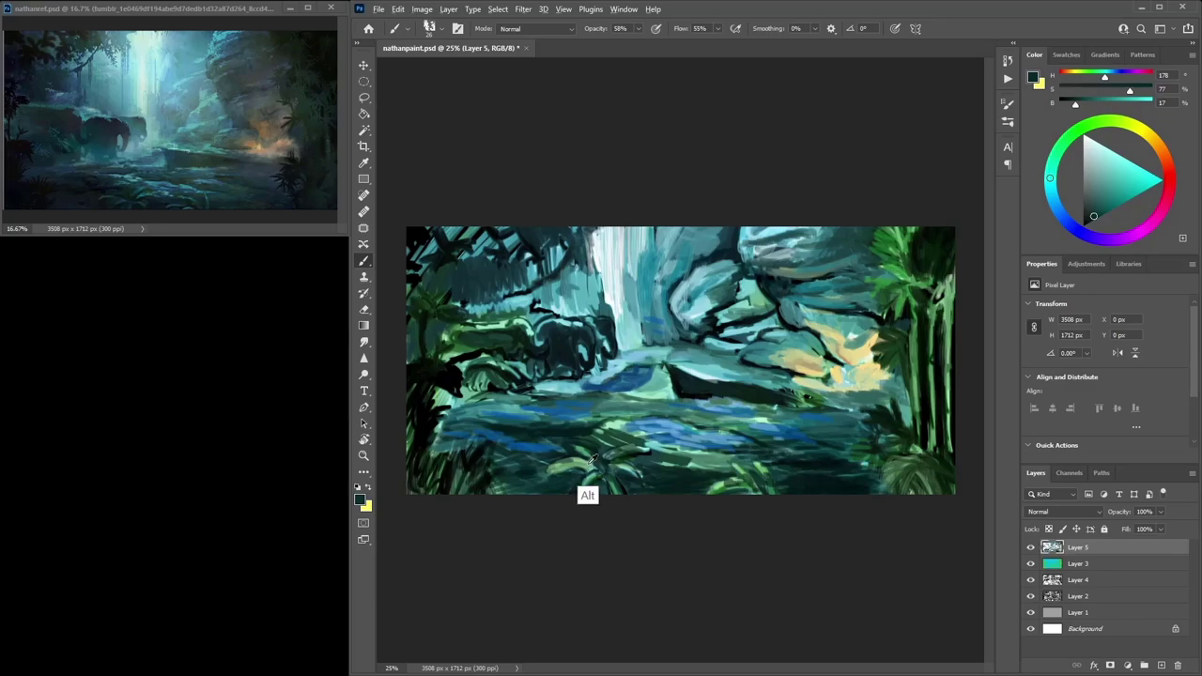
# Repaint the larger foreground plant's leaves with sampled pale green (H 130, S 32, B 72) and a neutral grey (S 0, B 46)
pyautogui.keyDown('alt'); pyautogui.click(595, 479); pyautogui.keyUp('alt')
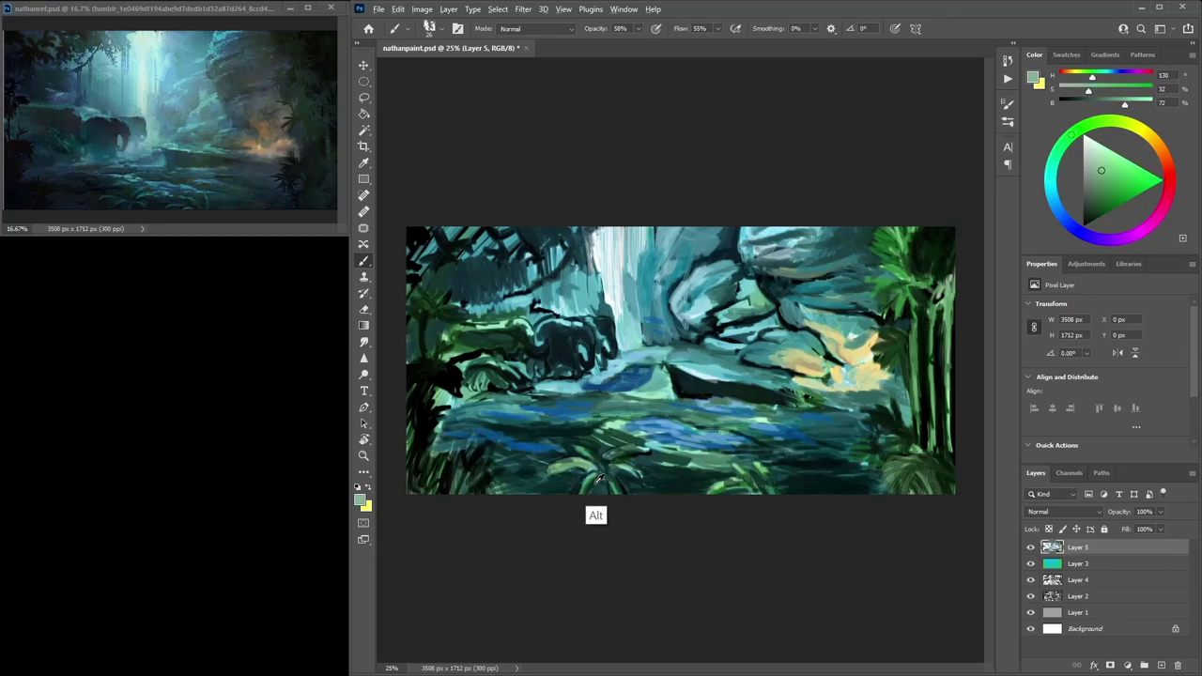
pyautogui.moveTo(597, 476)
pyautogui.mouseDown()
pyautogui.moveTo(583, 494)
pyautogui.moveTo(619, 493)
pyautogui.mouseUp()
pyautogui.moveTo(1110, 202); pyautogui.dragTo(1105, 151)
pyautogui.moveTo(1112, 191); pyautogui.dragTo(1083, 183)
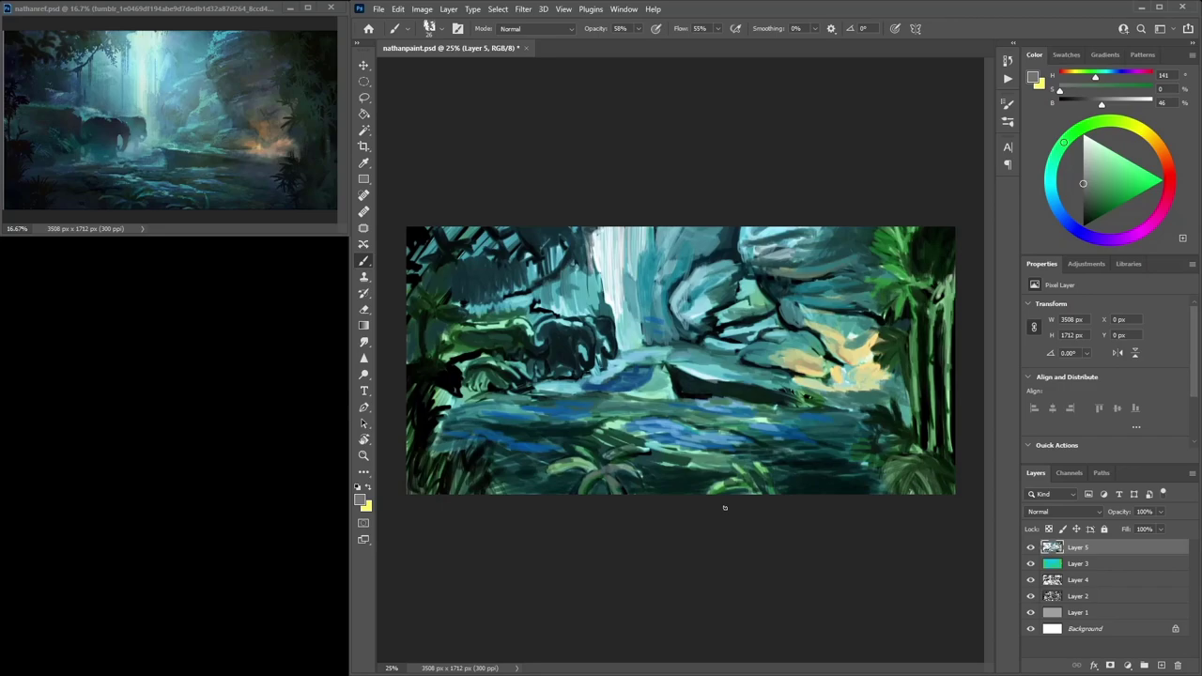
# Accent the left bank's top edge with pale mint (H 141, S 14, B 99), then rework it with sampled near-black and light cyan
pyautogui.click(1095, 141)
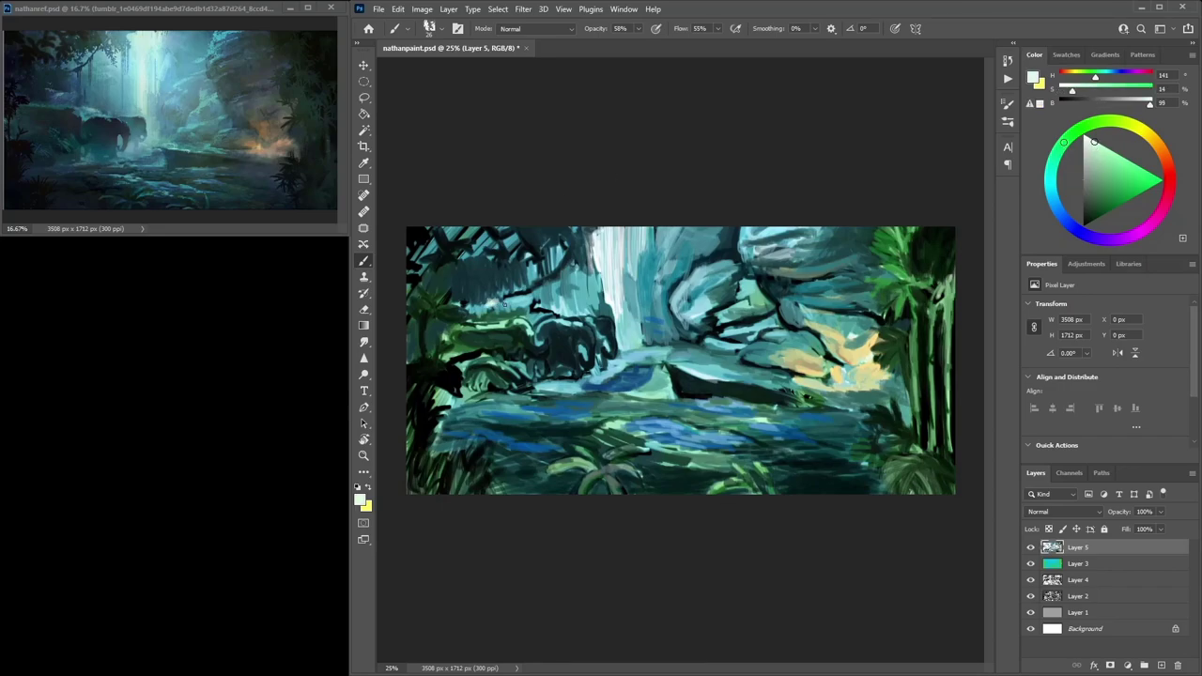
pyautogui.keyDown('alt'); pyautogui.click(489, 305); pyautogui.keyUp('alt')
pyautogui.keyDown('alt'); pyautogui.click(512, 299); pyautogui.keyUp('alt')
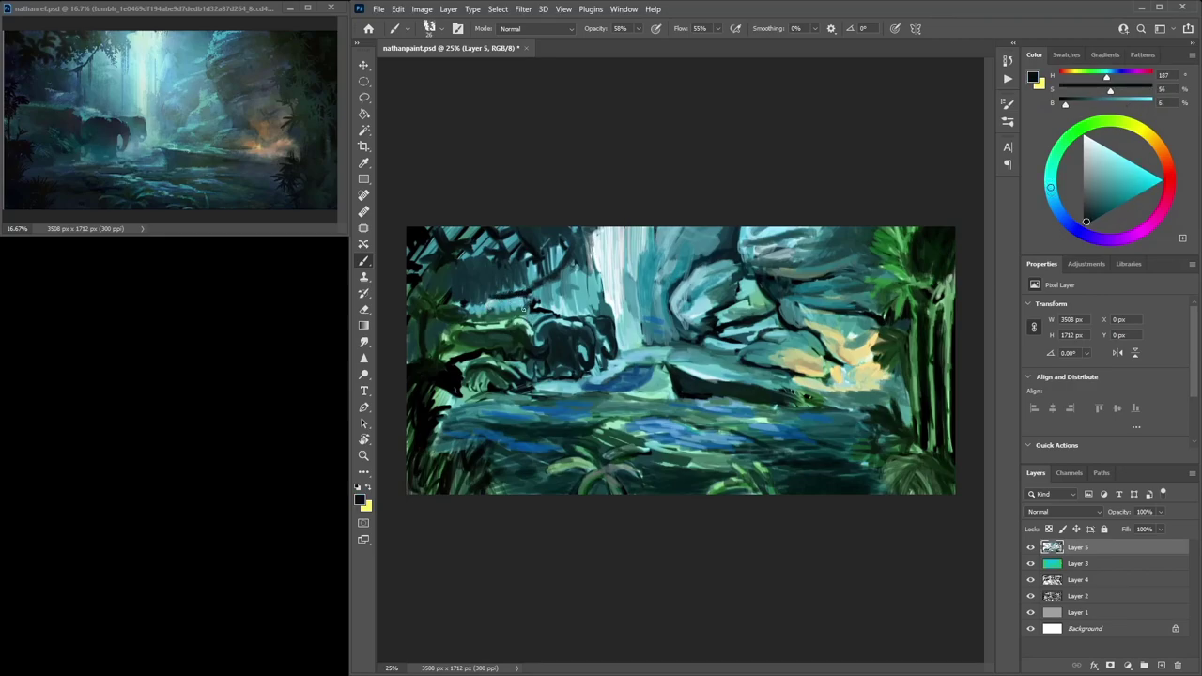
pyautogui.keyDown('alt'); pyautogui.click(531, 305); pyautogui.keyUp('alt')
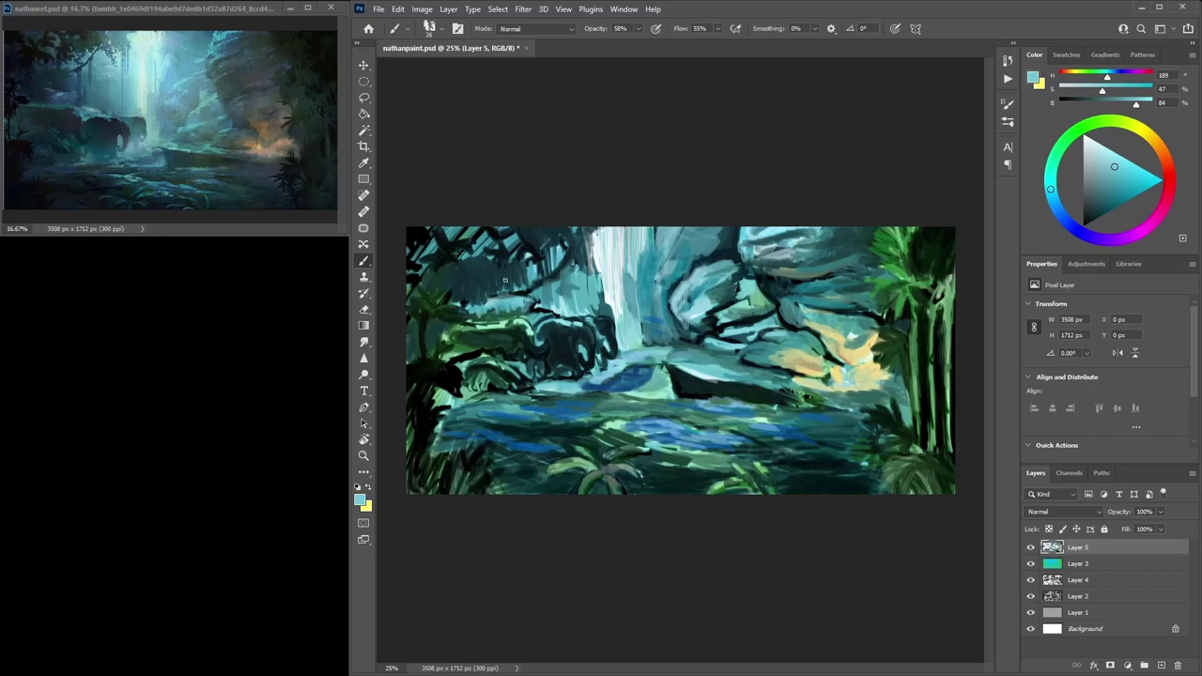
# Blend the shadowed cliff above the left bank with sampled dark teals and mid teals, including H 190, S 61, B 64
pyautogui.keyDown('alt'); pyautogui.click(500, 287); pyautogui.keyUp('alt')
pyautogui.keyDown('alt'); pyautogui.click(521, 276); pyautogui.keyUp('alt')
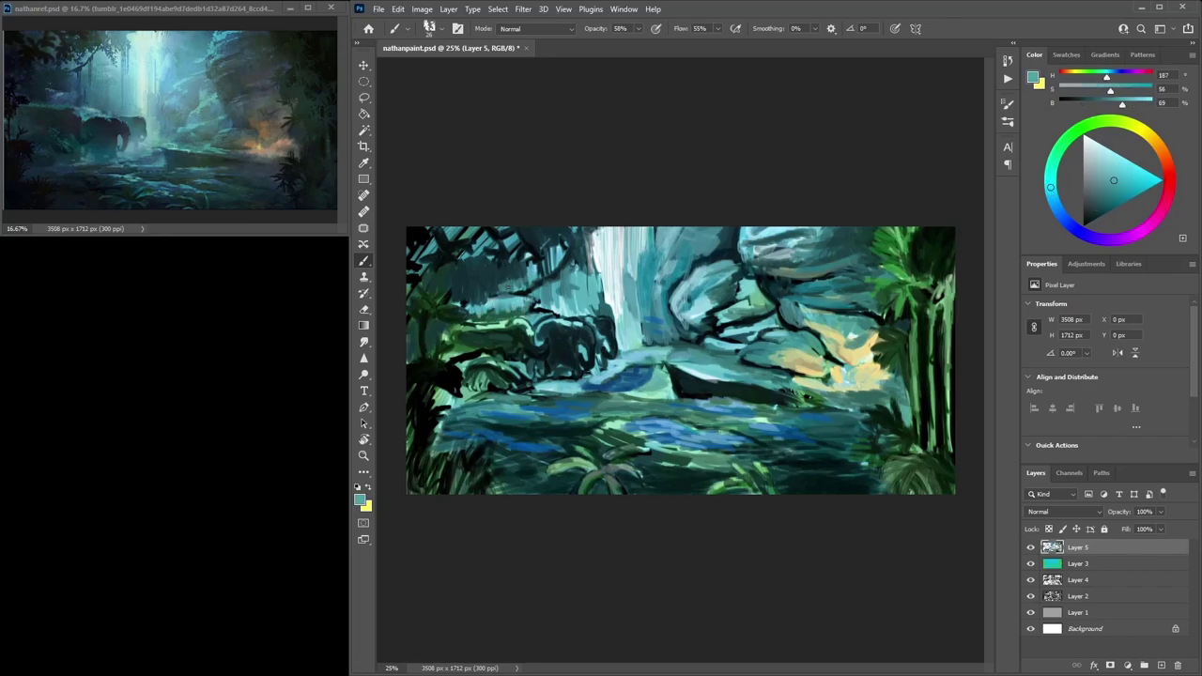
pyautogui.keyDown('alt'); pyautogui.click(506, 282); pyautogui.keyUp('alt')
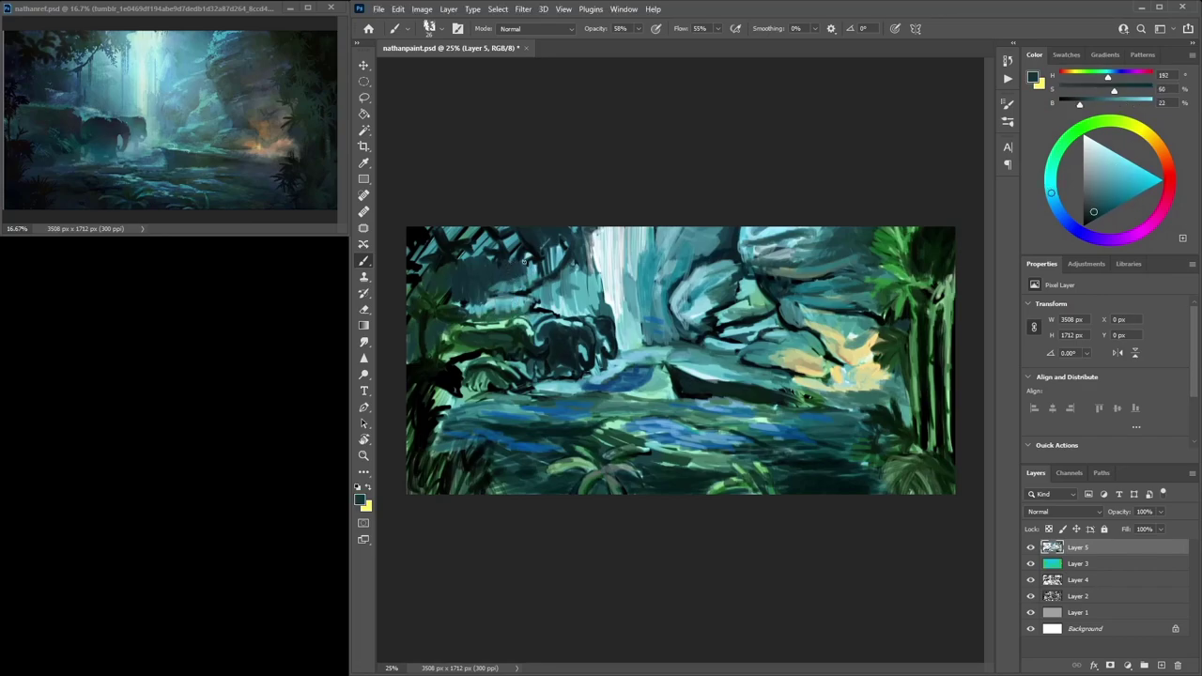
pyautogui.keyDown('alt'); pyautogui.click(503, 278); pyautogui.keyUp('alt')
pyautogui.moveTo(500, 279); pyautogui.dragTo(490, 286)
pyautogui.keyDown('alt'); pyautogui.click(495, 284); pyautogui.keyUp('alt')
pyautogui.keyDown('alt'); pyautogui.click(478, 302); pyautogui.keyUp('alt')
pyautogui.keyDown('alt'); pyautogui.click(483, 309); pyautogui.keyUp('alt')
pyautogui.keyDown('alt'); pyautogui.click(458, 292); pyautogui.keyUp('alt')
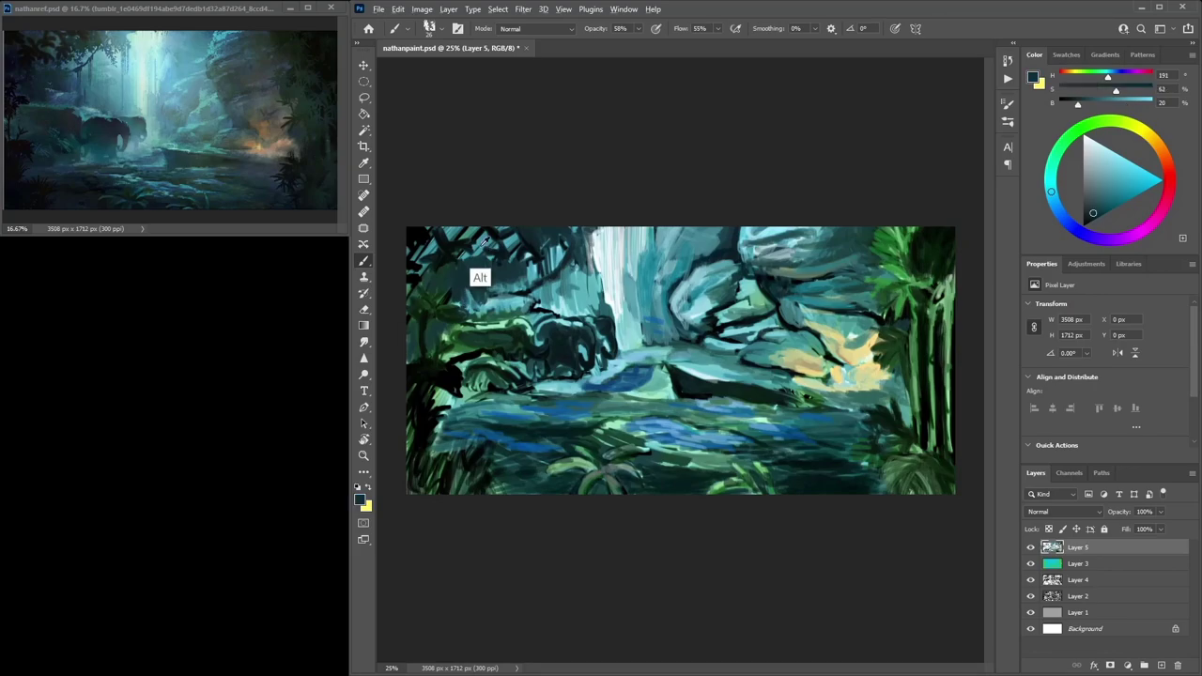
pyautogui.keyDown('alt'); pyautogui.click(470, 264); pyautogui.keyUp('alt')
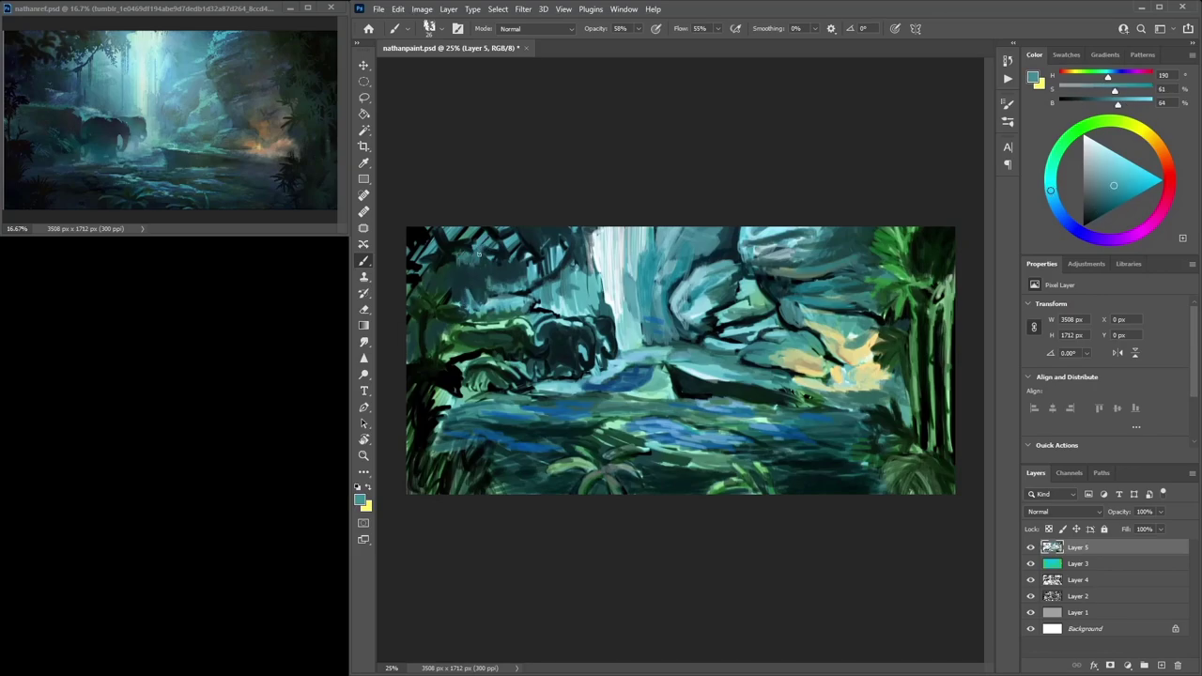
# Darken the upper-left hanging foliage, the left plants and the right palm's leaves with sampled near-black teal (H 192, S 63, B 6)
pyautogui.keyDown('alt'); pyautogui.click(532, 243); pyautogui.keyUp('alt')
pyautogui.keyDown('alt'); pyautogui.click(528, 248); pyautogui.keyUp('alt')
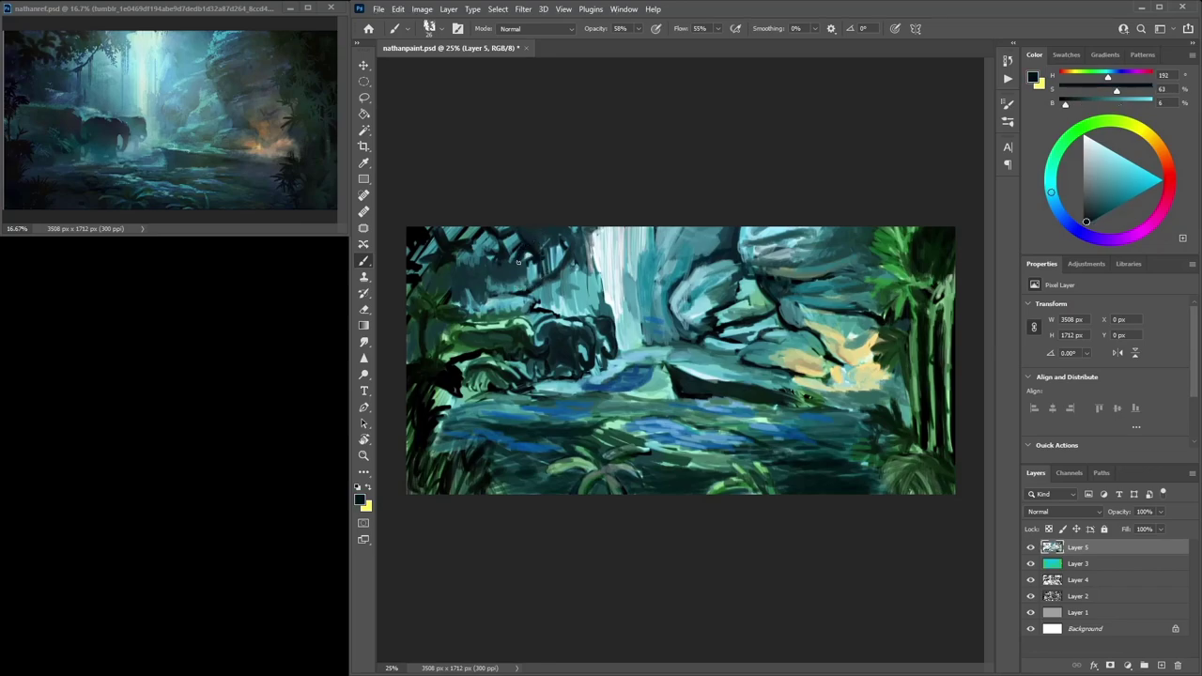
pyautogui.moveTo(519, 238)
pyautogui.mouseDown()
pyautogui.moveTo(515, 253)
pyautogui.moveTo(492, 238)
pyautogui.mouseUp()
pyautogui.moveTo(538, 256)
pyautogui.mouseDown()
pyautogui.moveTo(489, 238)
pyautogui.moveTo(483, 265)
pyautogui.moveTo(471, 258)
pyautogui.moveTo(484, 272)
pyautogui.moveTo(471, 256)
pyautogui.moveTo(452, 258)
pyautogui.moveTo(452, 275)
pyautogui.moveTo(452, 260)
pyautogui.moveTo(422, 265)
pyautogui.moveTo(438, 306)
pyautogui.moveTo(440, 276)
pyautogui.moveTo(440, 323)
pyautogui.mouseUp()
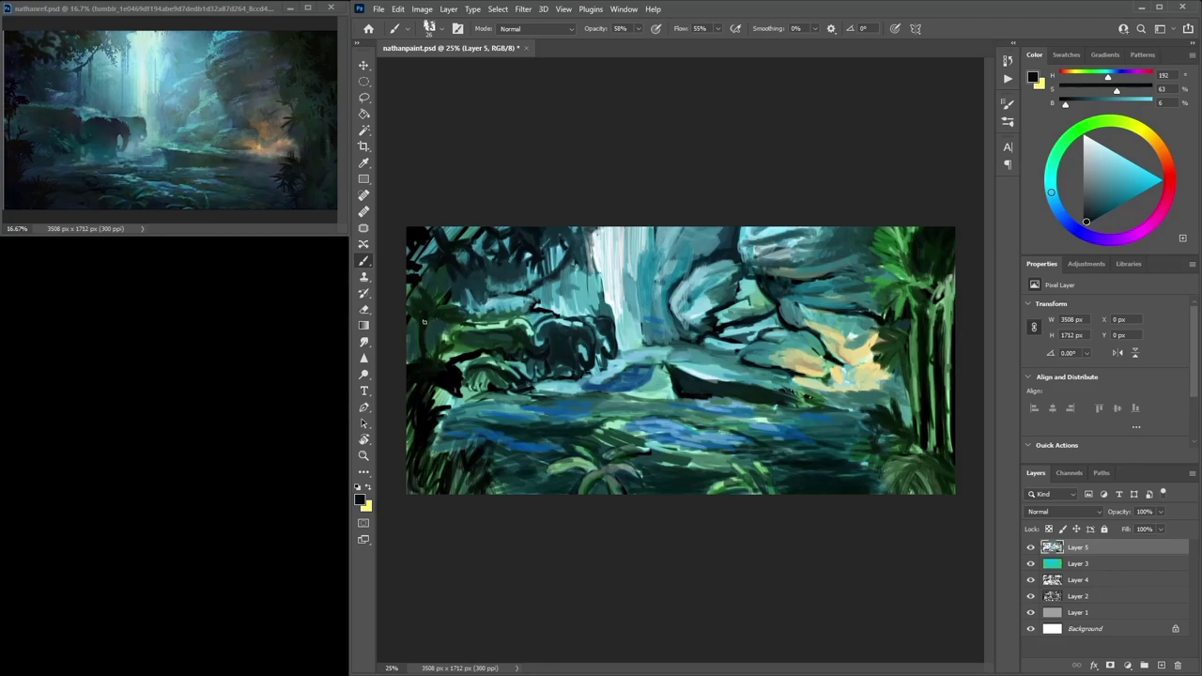
pyautogui.moveTo(884, 254)
pyautogui.mouseDown()
pyautogui.moveTo(857, 235)
pyautogui.moveTo(903, 264)
pyautogui.mouseUp()
pyautogui.keyDown('alt'); pyautogui.click(854, 228); pyautogui.keyUp('alt')
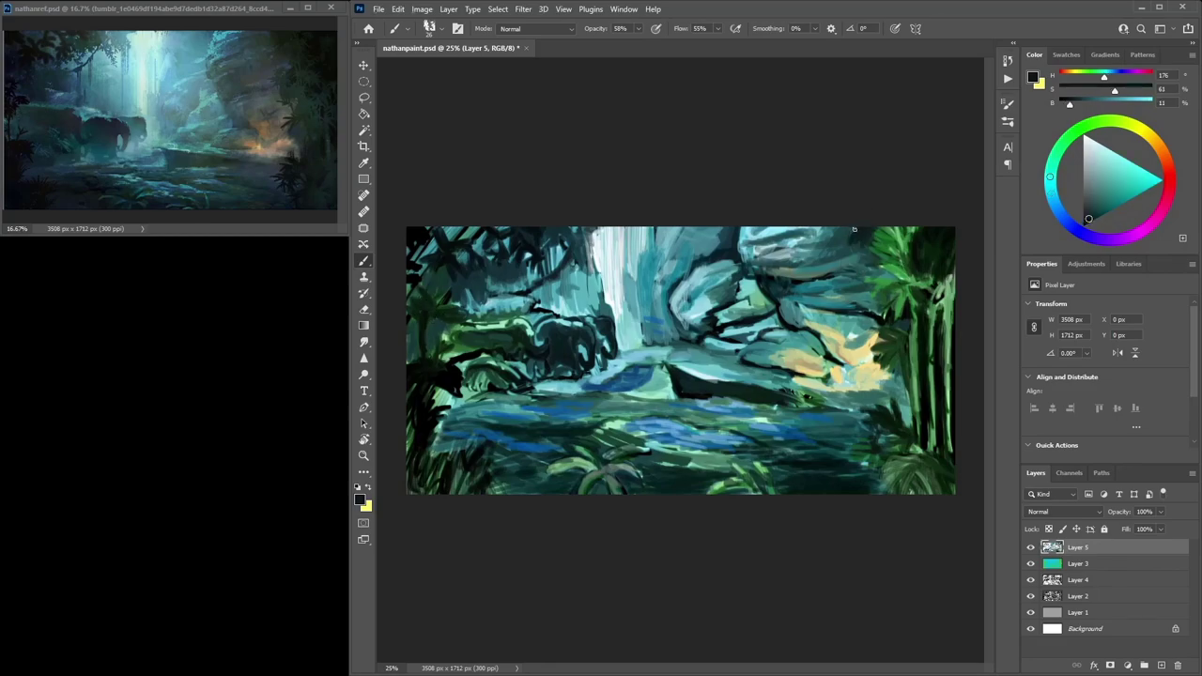
# Blend the upper-right cliff down to the firelit rock with colours sampled from the surrounding rock
pyautogui.keyDown('alt'); pyautogui.click(857, 229); pyautogui.keyUp('alt')
pyautogui.keyDown('alt'); pyautogui.click(860, 228); pyautogui.keyUp('alt')
pyautogui.keyDown('alt'); pyautogui.click(861, 227); pyautogui.keyUp('alt')
pyautogui.keyDown('alt'); pyautogui.click(864, 265); pyautogui.keyUp('alt')
pyautogui.keyDown('alt'); pyautogui.click(857, 281); pyautogui.keyUp('alt')
pyautogui.moveTo(791, 297)
pyautogui.mouseDown()
pyautogui.moveTo(848, 297)
pyautogui.moveTo(786, 312)
pyautogui.moveTo(809, 319)
pyautogui.moveTo(799, 306)
pyautogui.moveTo(847, 342)
pyautogui.moveTo(872, 334)
pyautogui.mouseUp()
# Rework the cliff face above the firelit rocks with sampled dark teal (H 186, S 66, B 31)
pyautogui.keyDown('alt'); pyautogui.click(827, 363); pyautogui.keyUp('alt')
pyautogui.keyDown('alt'); pyautogui.click(811, 320); pyautogui.keyUp('alt')
pyautogui.keyDown('alt'); pyautogui.click(821, 323); pyautogui.keyUp('alt')
pyautogui.keyDown('alt'); pyautogui.click(839, 323); pyautogui.keyUp('alt')
pyautogui.keyDown('alt'); pyautogui.click(841, 374); pyautogui.keyUp('alt')
pyautogui.keyDown('alt'); pyautogui.click(862, 326); pyautogui.keyUp('alt')
pyautogui.keyDown('alt'); pyautogui.click(816, 330); pyautogui.keyUp('alt')
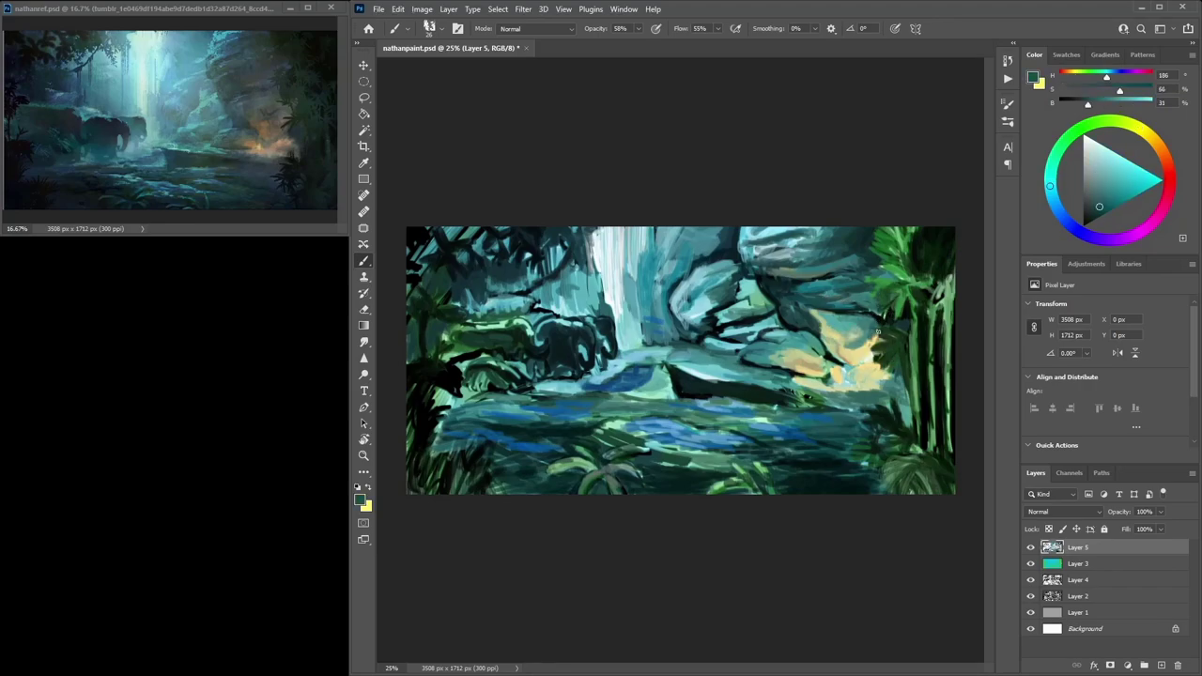
pyautogui.moveTo(837, 238); pyautogui.dragTo(806, 228)
pyautogui.moveTo(855, 254)
pyautogui.mouseDown()
pyautogui.moveTo(834, 262)
pyautogui.moveTo(893, 274)
pyautogui.moveTo(855, 298)
pyautogui.moveTo(884, 325)
pyautogui.mouseUp()
# Blend the gap between the fire and the right tree trunks with sampled mid teal and deep green (H 168, S 100, B 14)
pyautogui.keyDown('alt'); pyautogui.click(902, 368); pyautogui.keyUp('alt')
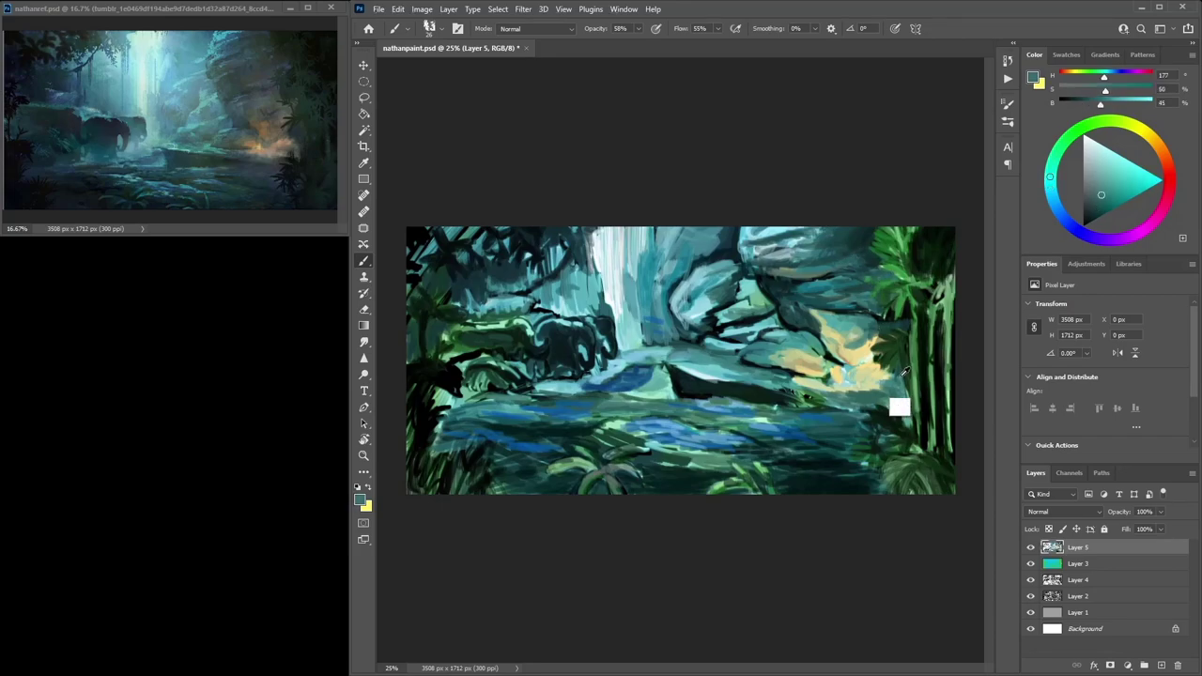
pyautogui.keyDown('alt'); pyautogui.click(899, 398); pyautogui.keyUp('alt')
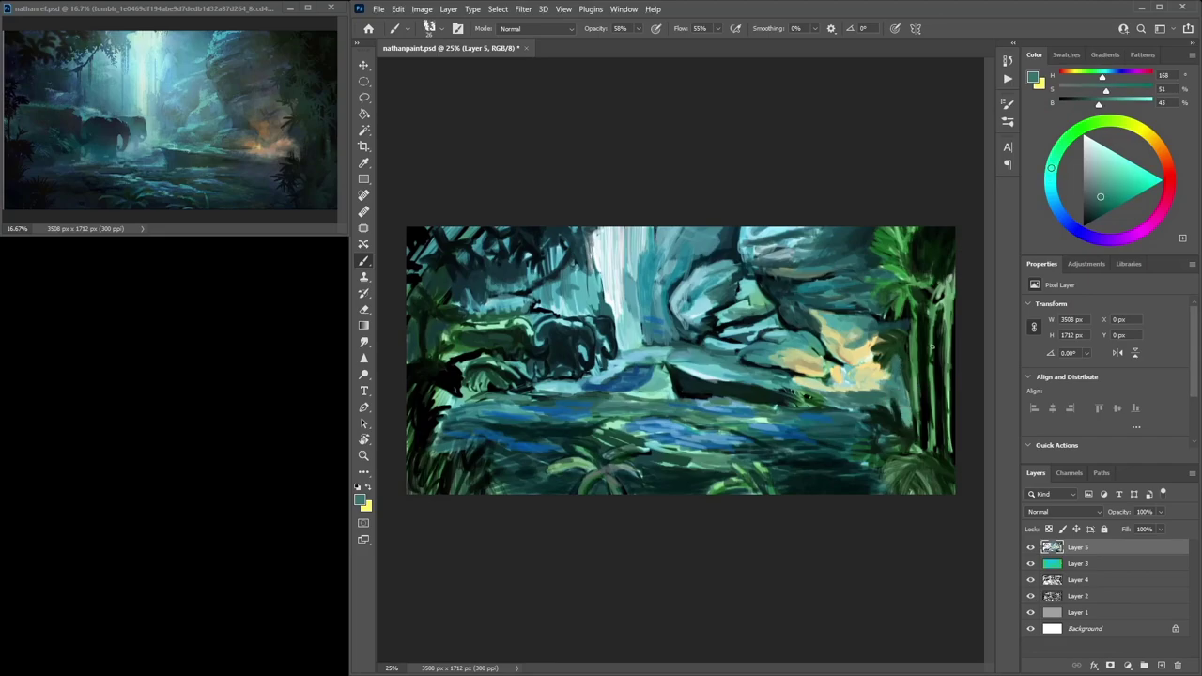
pyautogui.keyDown('alt'); pyautogui.click(896, 357); pyautogui.keyUp('alt')
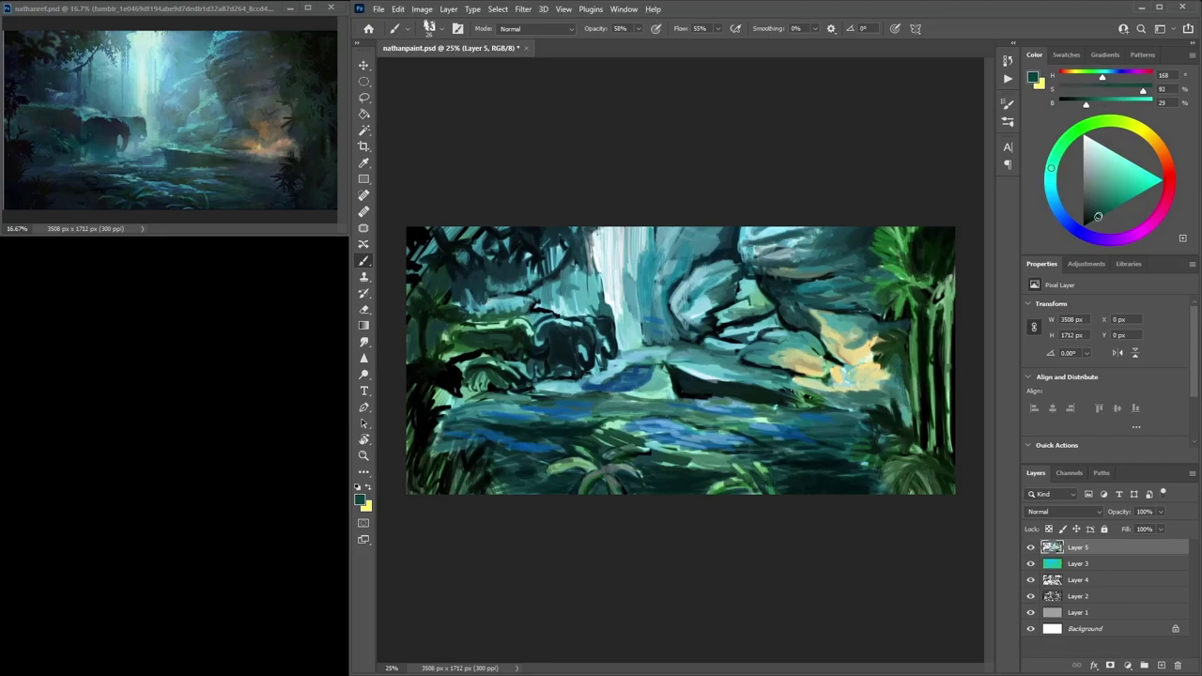
pyautogui.moveTo(901, 381); pyautogui.dragTo(908, 416)
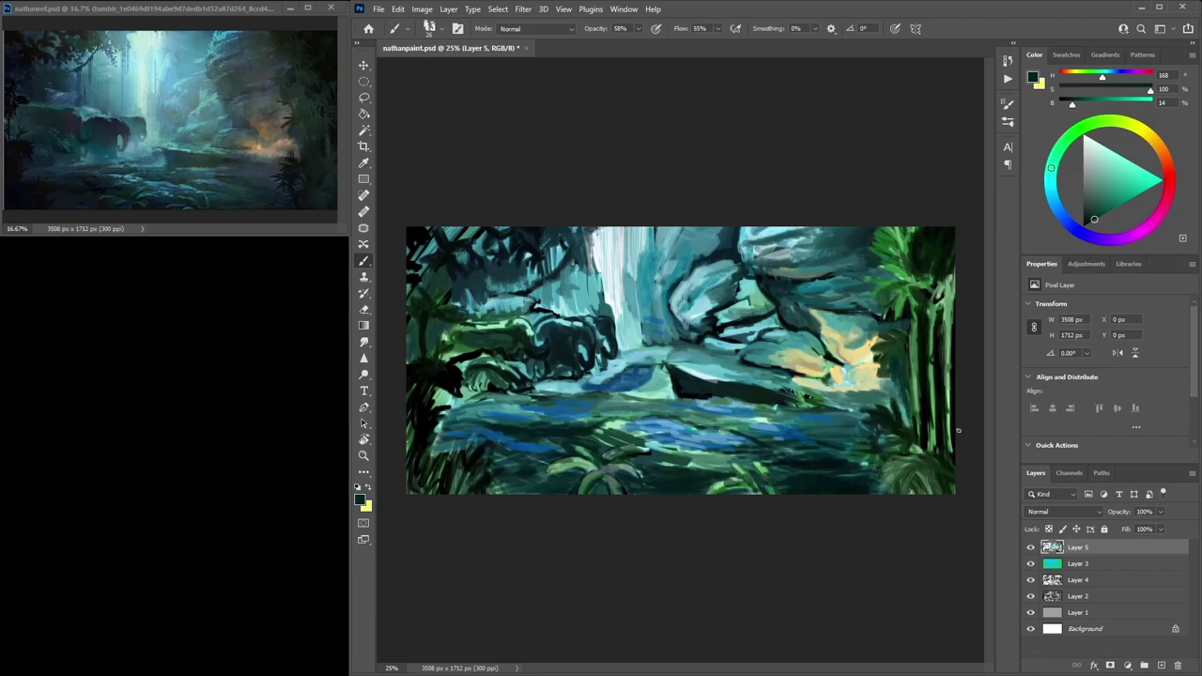
pyautogui.keyDown('alt'); pyautogui.click(906, 359); pyautogui.keyUp('alt')
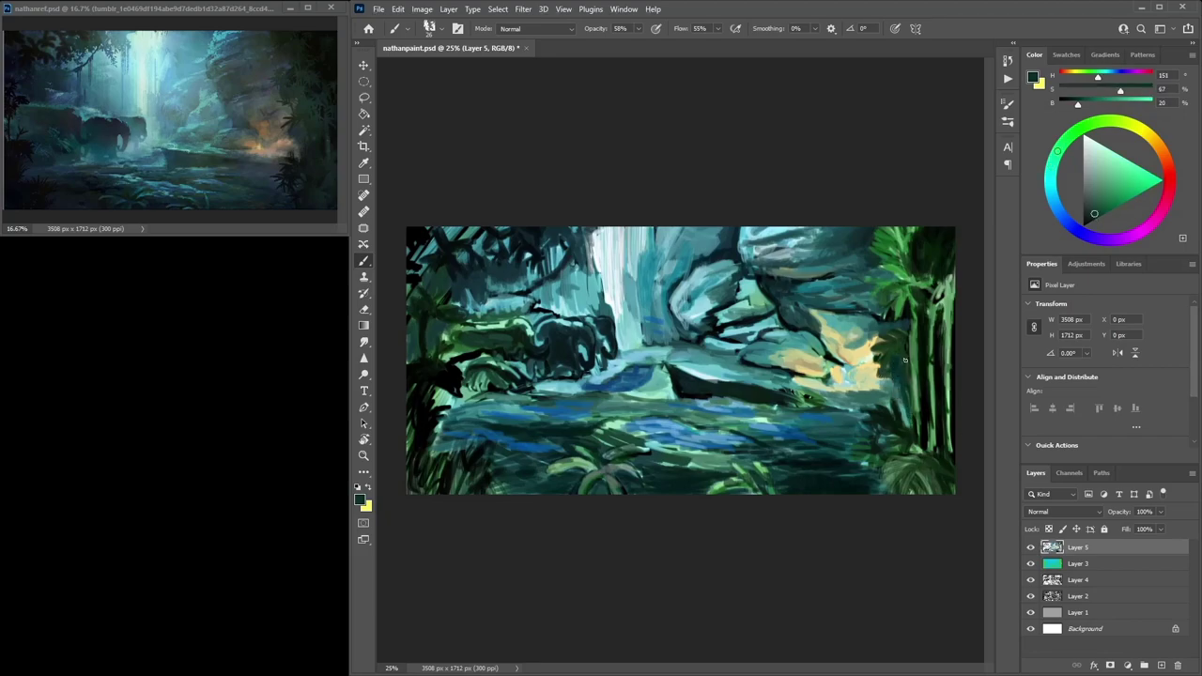
# Soften the bank below the fire with sampled teals (H 177, S 47, B 53 and H 177, S 45, B 49) and dark green
pyautogui.keyDown('alt'); pyautogui.click(888, 413); pyautogui.keyUp('alt')
pyautogui.keyDown('alt'); pyautogui.click(898, 395); pyautogui.keyUp('alt')
pyautogui.keyDown('alt'); pyautogui.click(883, 416); pyautogui.keyUp('alt')
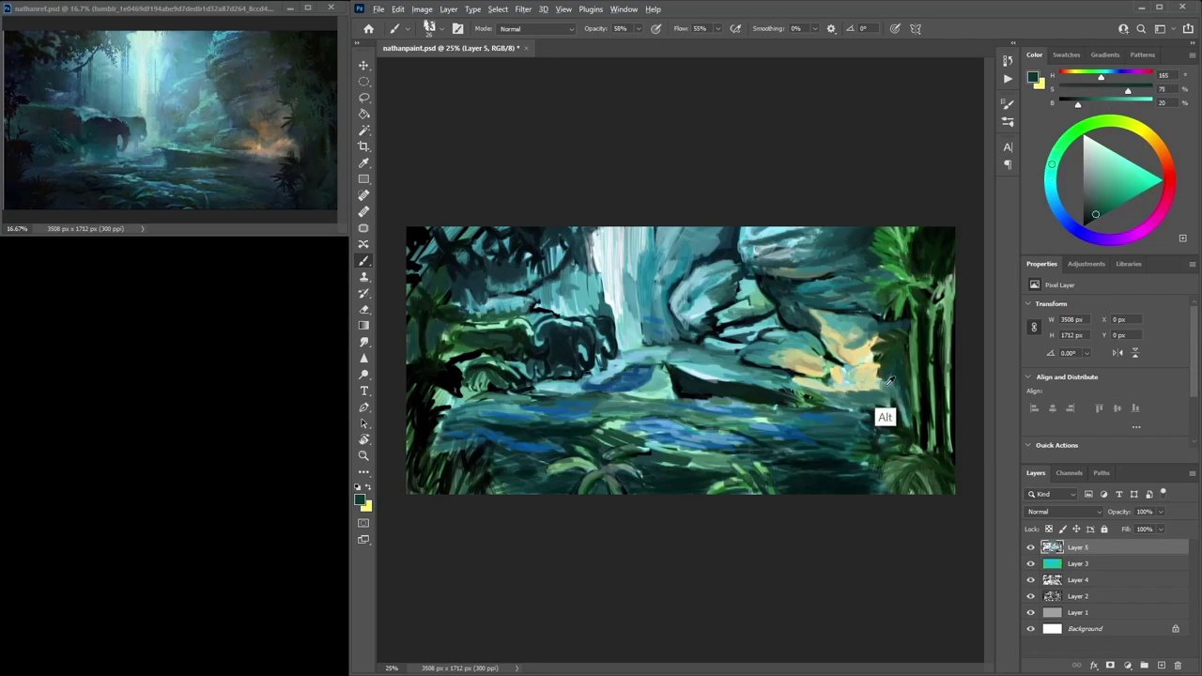
pyautogui.keyDown('alt'); pyautogui.click(878, 416); pyautogui.keyUp('alt')
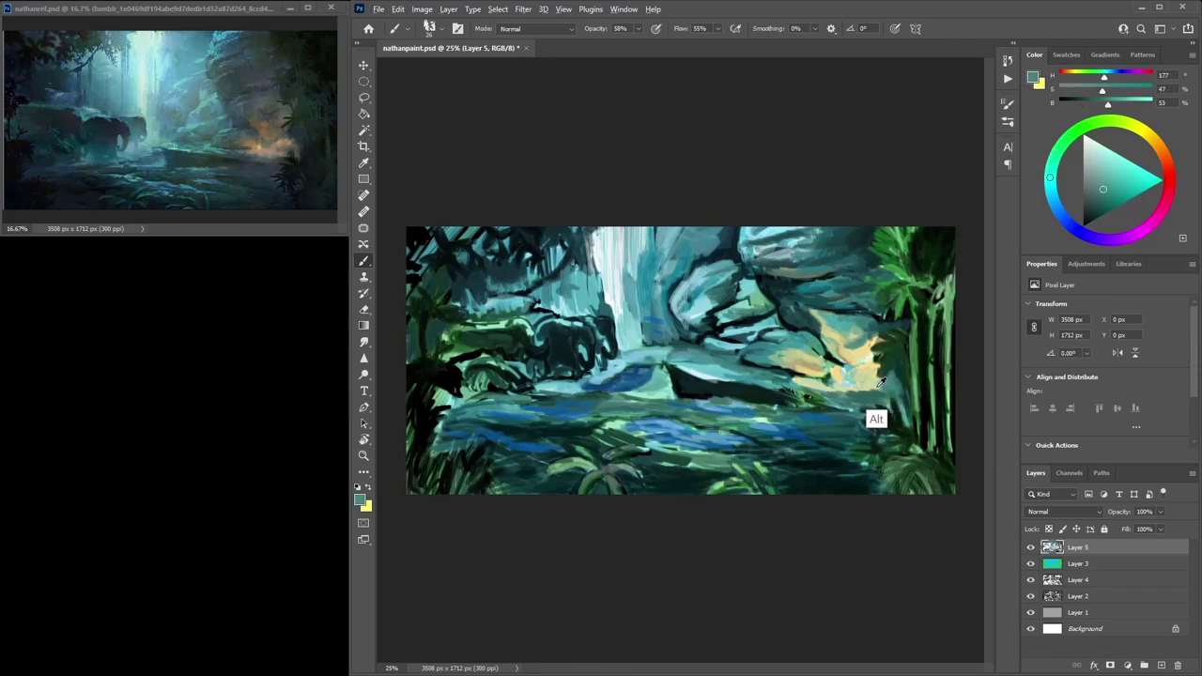
pyautogui.keyDown('alt'); pyautogui.click(888, 386); pyautogui.keyUp('alt')
pyautogui.keyDown('alt'); pyautogui.click(881, 387); pyautogui.keyUp('alt')
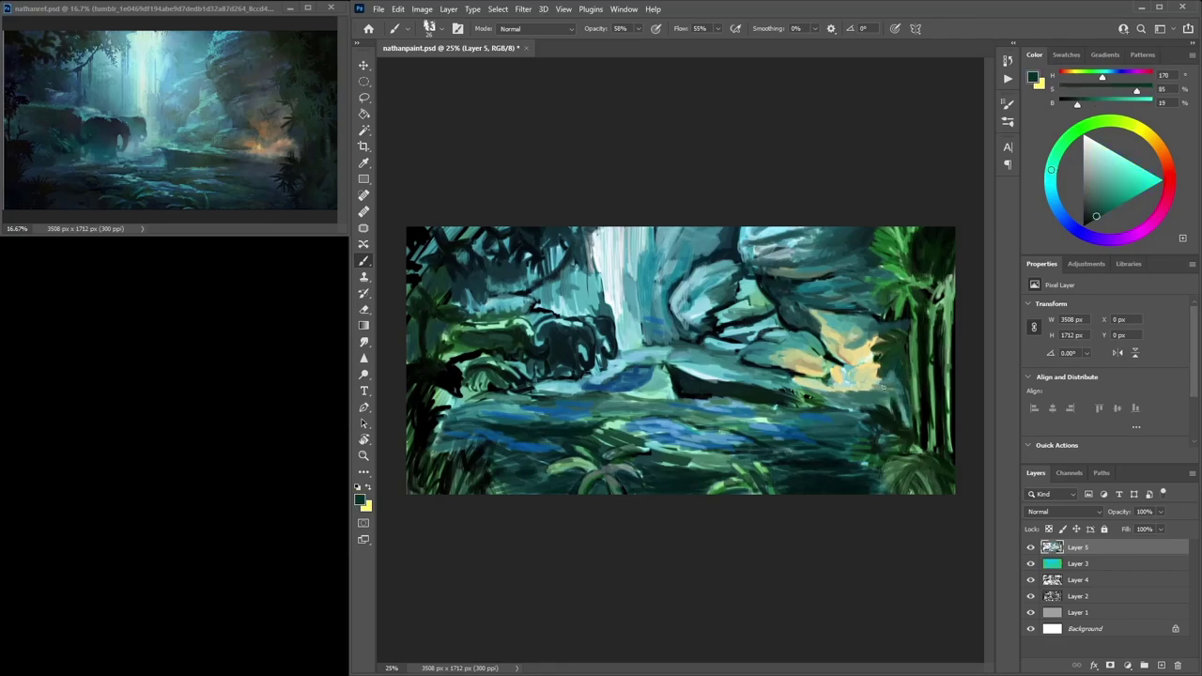
pyautogui.moveTo(904, 391); pyautogui.dragTo(827, 391)
pyautogui.keyDown('alt'); pyautogui.click(828, 395); pyautogui.keyUp('alt')
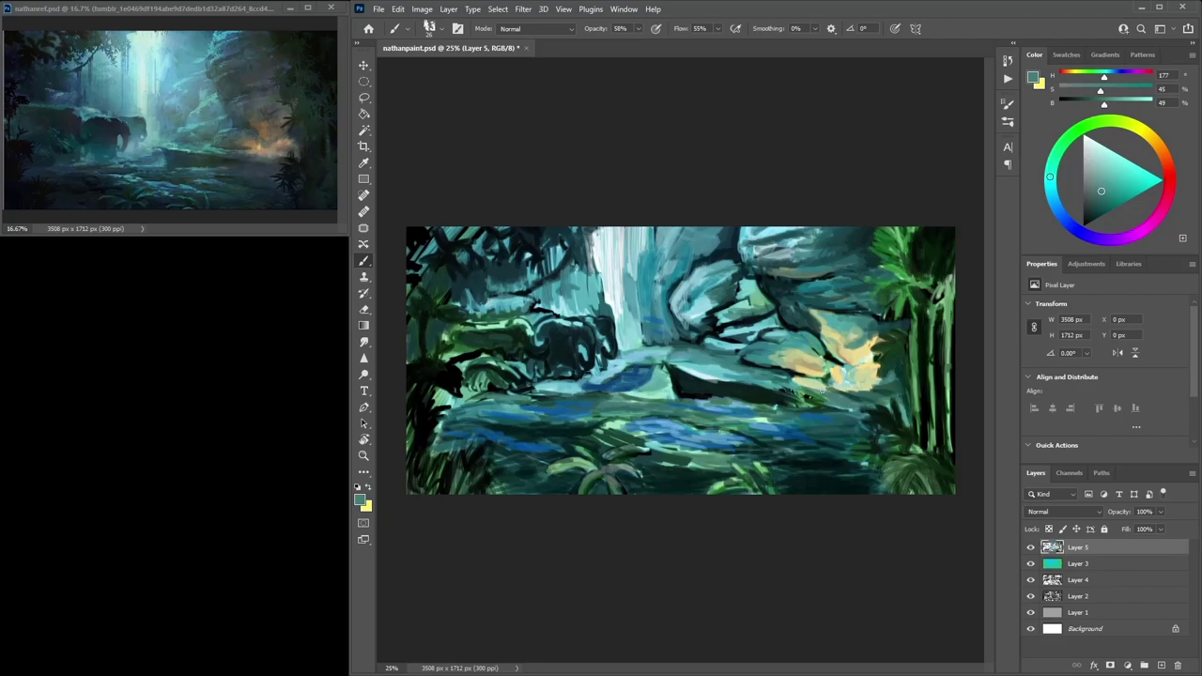
# Touch up the firelit rocks with sampled pale yellow (H 59, S 28, B 84), then redefine the central slab's shadowed side with near-black teal
pyautogui.keyDown('alt'); pyautogui.click(833, 388); pyautogui.keyUp('alt')
pyautogui.keyDown('alt'); pyautogui.click(854, 379); pyautogui.keyUp('alt')
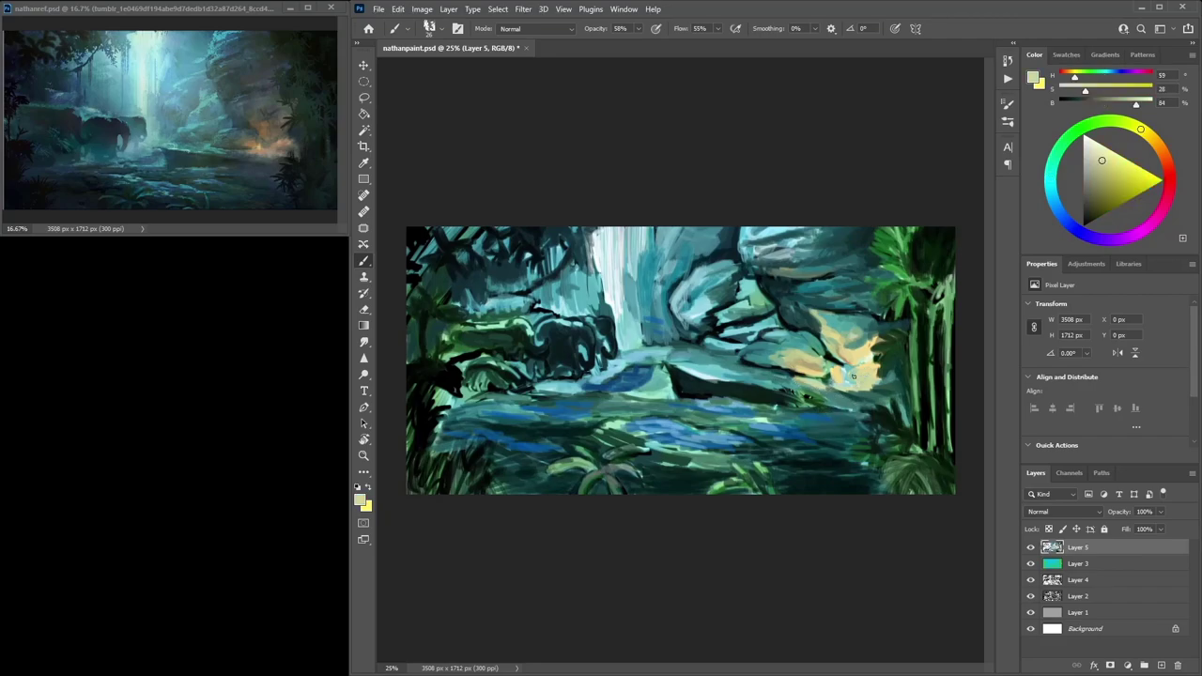
pyautogui.moveTo(822, 369); pyautogui.dragTo(786, 366)
pyautogui.keyDown('alt'); pyautogui.click(730, 383); pyautogui.keyUp('alt')
pyautogui.moveTo(715, 383); pyautogui.dragTo(675, 364)
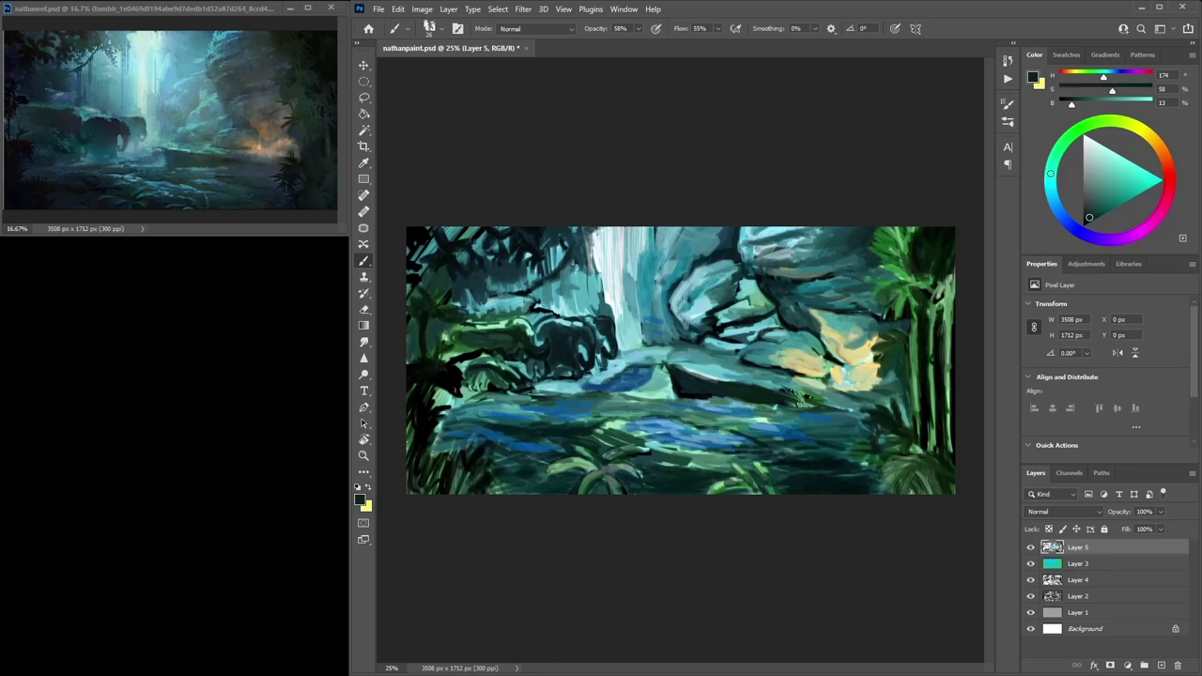
# Dab the pool with sampled dark teals and dark greens, then add saturated green spots (H 146, S 100, B 47)
pyautogui.keyDown('alt'); pyautogui.click(724, 440); pyautogui.keyUp('alt')
pyautogui.keyDown('alt'); pyautogui.click(838, 433); pyautogui.keyUp('alt')
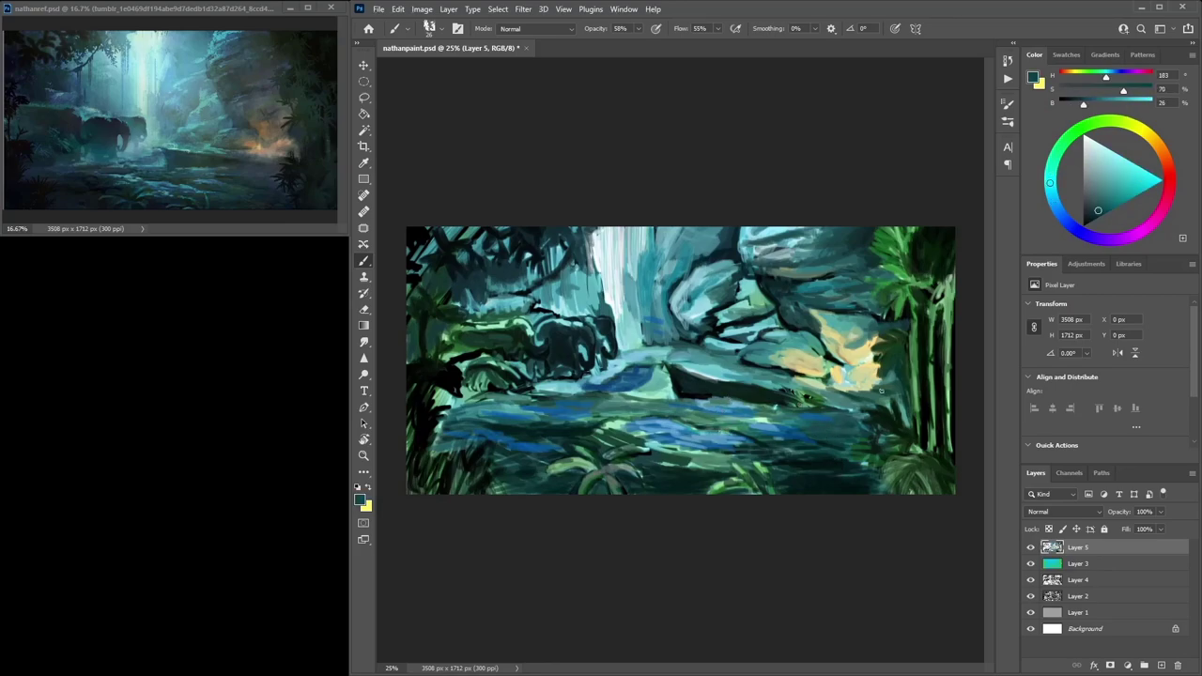
pyautogui.keyDown('alt'); pyautogui.click(792, 456); pyautogui.keyUp('alt')
pyautogui.keyDown('alt'); pyautogui.click(871, 451); pyautogui.keyUp('alt')
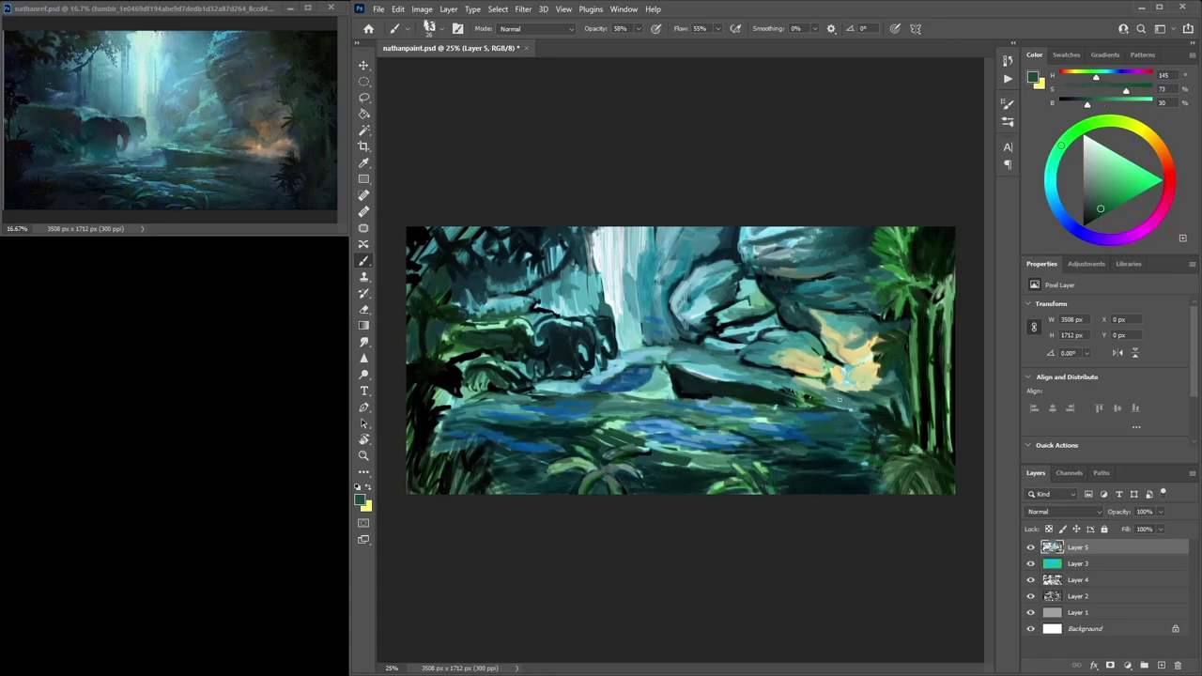
pyautogui.keyDown('alt'); pyautogui.click(874, 478); pyautogui.keyUp('alt')
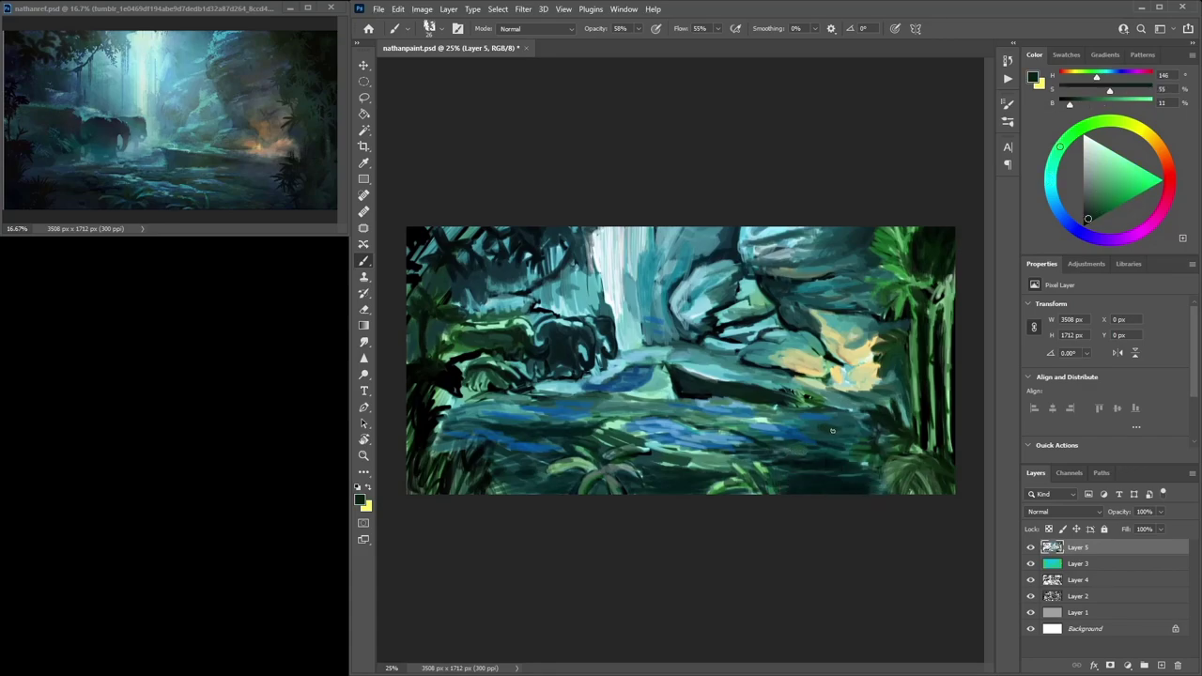
pyautogui.keyDown('alt'); pyautogui.click(834, 467); pyautogui.keyUp('alt')
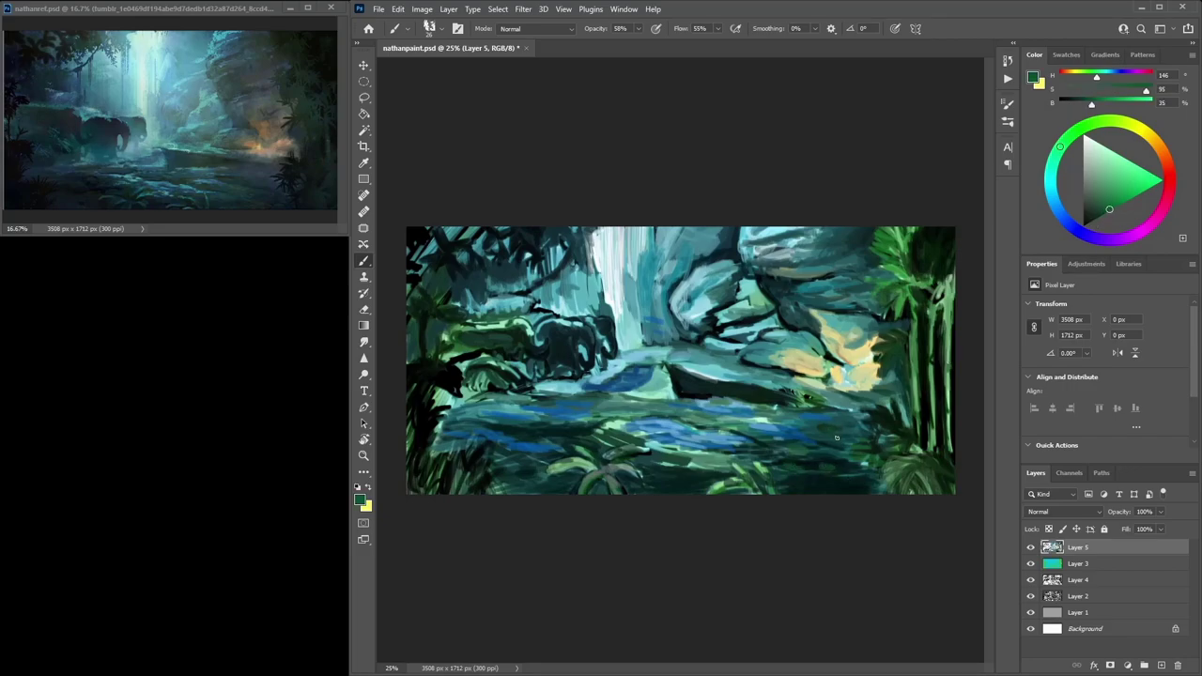
pyautogui.keyDown('alt'); pyautogui.click(551, 453); pyautogui.keyUp('alt')
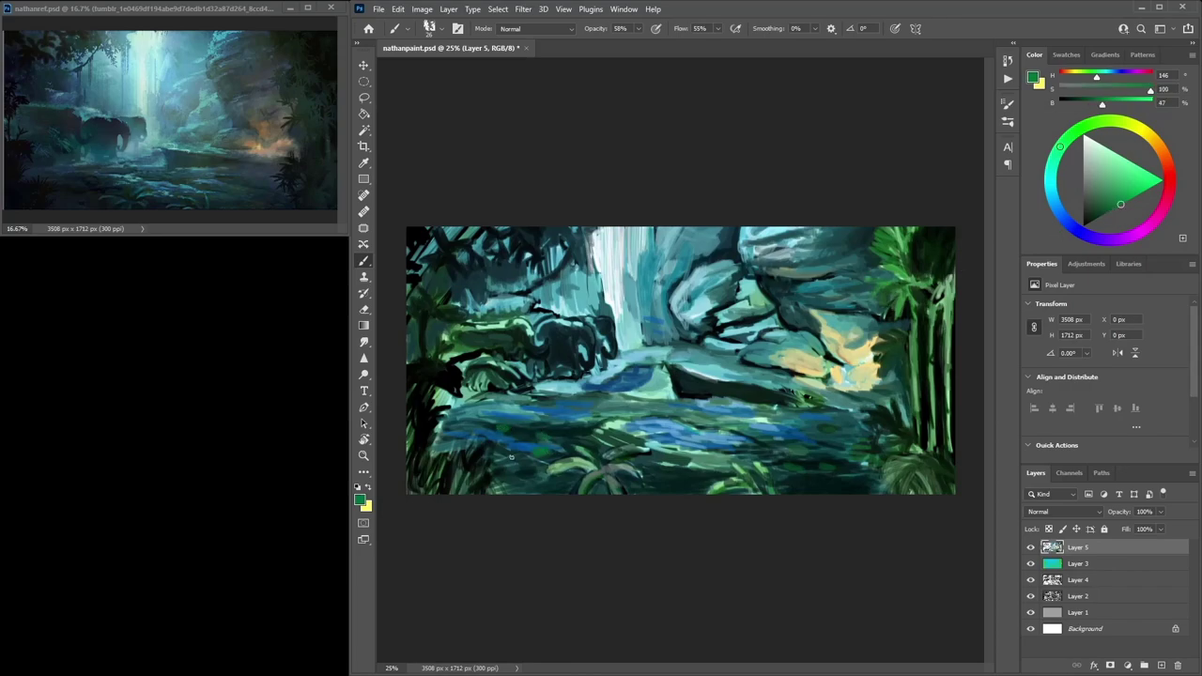
# Add light reflections to the middle of the pool with sampled light blue (H 204, S 42, B 85)
pyautogui.keyDown('alt'); pyautogui.click(651, 406); pyautogui.keyUp('alt')
pyautogui.keyDown('alt'); pyautogui.click(619, 408); pyautogui.keyUp('alt')
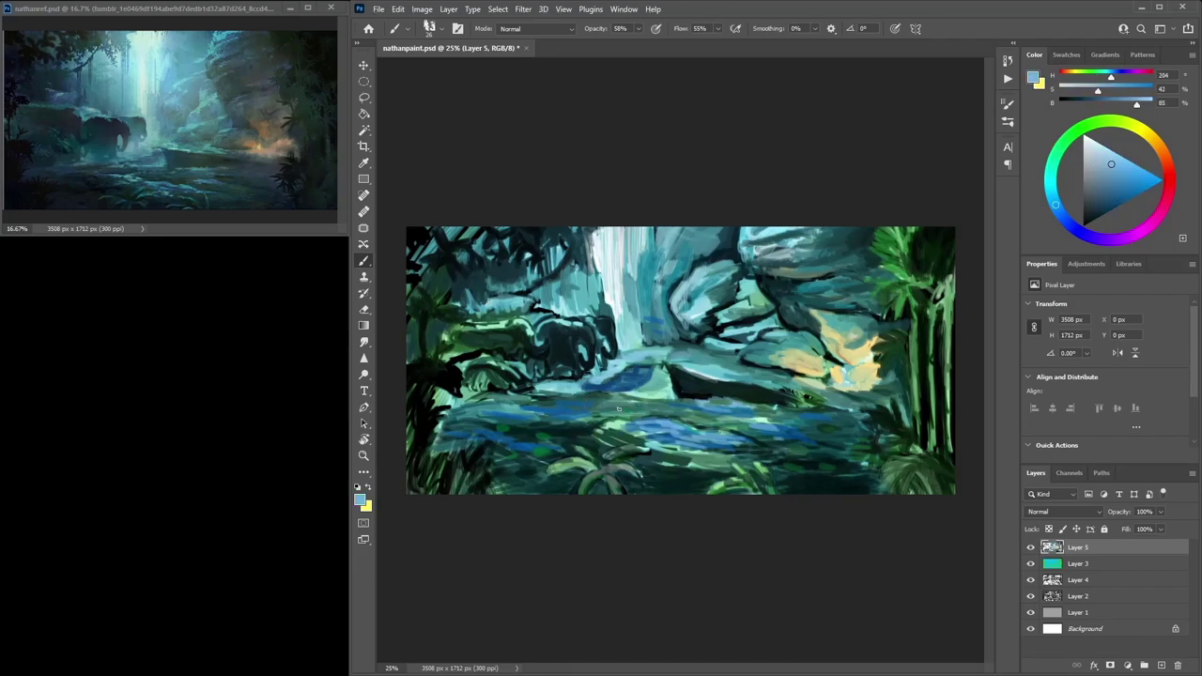
pyautogui.moveTo(726, 398); pyautogui.dragTo(738, 404)
pyautogui.keyDown('alt'); pyautogui.click(691, 455); pyautogui.keyUp('alt')
pyautogui.moveTo(703, 438); pyautogui.dragTo(710, 437)
# Deepen the shadow between the left bank and the elephants with sampled near-blacks (H 157, S 57, B 11 and H 186, S 59, B 13)
pyautogui.keyDown('alt'); pyautogui.click(526, 337); pyautogui.keyUp('alt')
pyautogui.keyDown('alt'); pyautogui.click(517, 340); pyautogui.keyUp('alt')
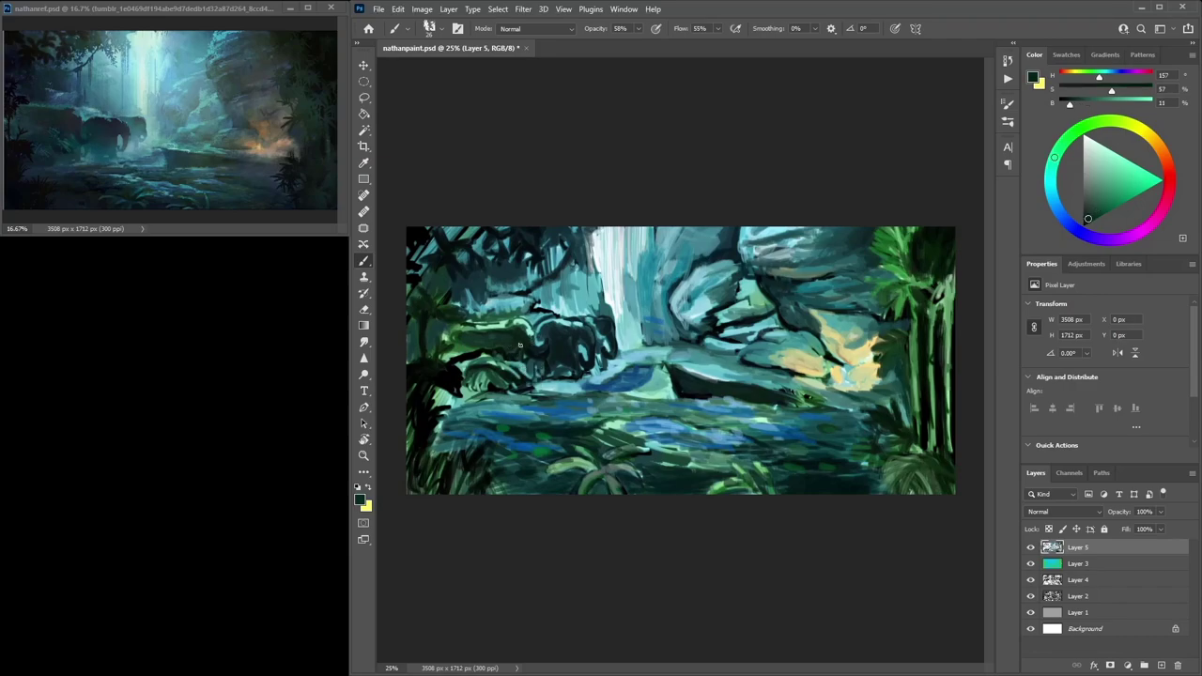
pyautogui.keyDown('alt'); pyautogui.click(514, 346); pyautogui.keyUp('alt')
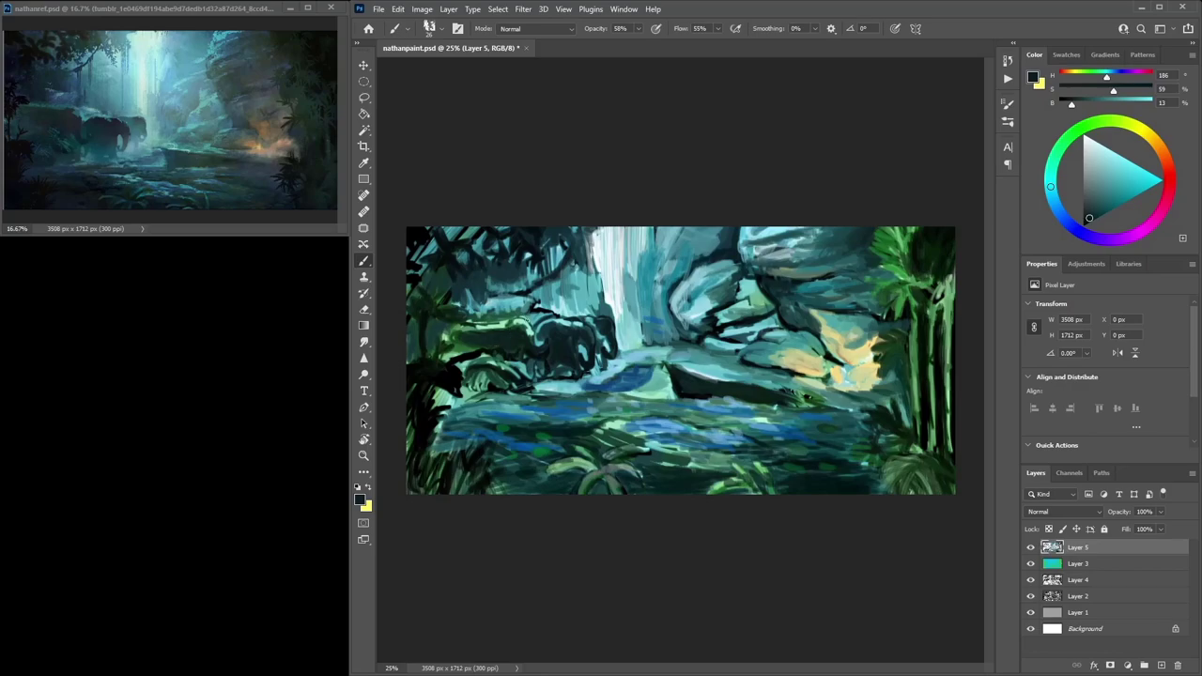
pyautogui.keyDown('alt'); pyautogui.click(542, 341); pyautogui.keyUp('alt')
pyautogui.keyDown('alt'); pyautogui.click(543, 339); pyautogui.keyUp('alt')
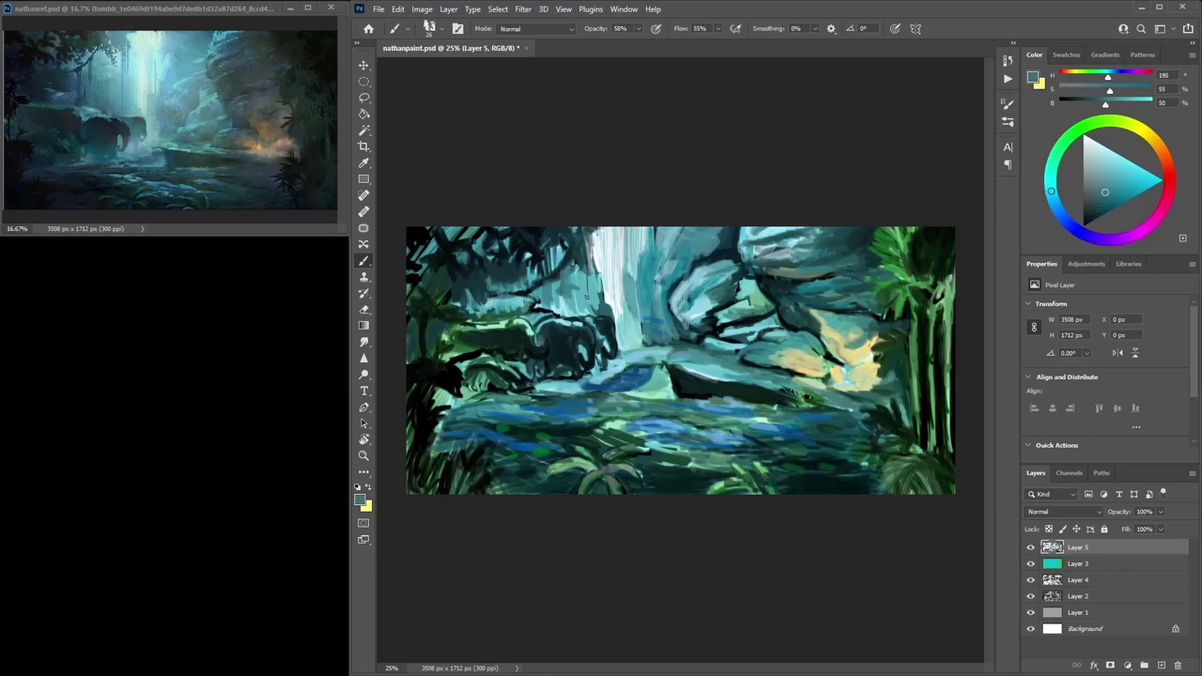
# Refine the elephants' heads and trunks with sampled dark teal (H 190, S 60, B 16) and light cyan (H 187, S 41, B 86)
pyautogui.keyDown('alt'); pyautogui.click(590, 342); pyautogui.keyUp('alt')
pyautogui.keyDown('alt'); pyautogui.click(591, 342); pyautogui.keyUp('alt')
pyautogui.keyDown('alt'); pyautogui.click(587, 350); pyautogui.keyUp('alt')
pyautogui.keyDown('alt'); pyautogui.click(605, 356); pyautogui.keyUp('alt')
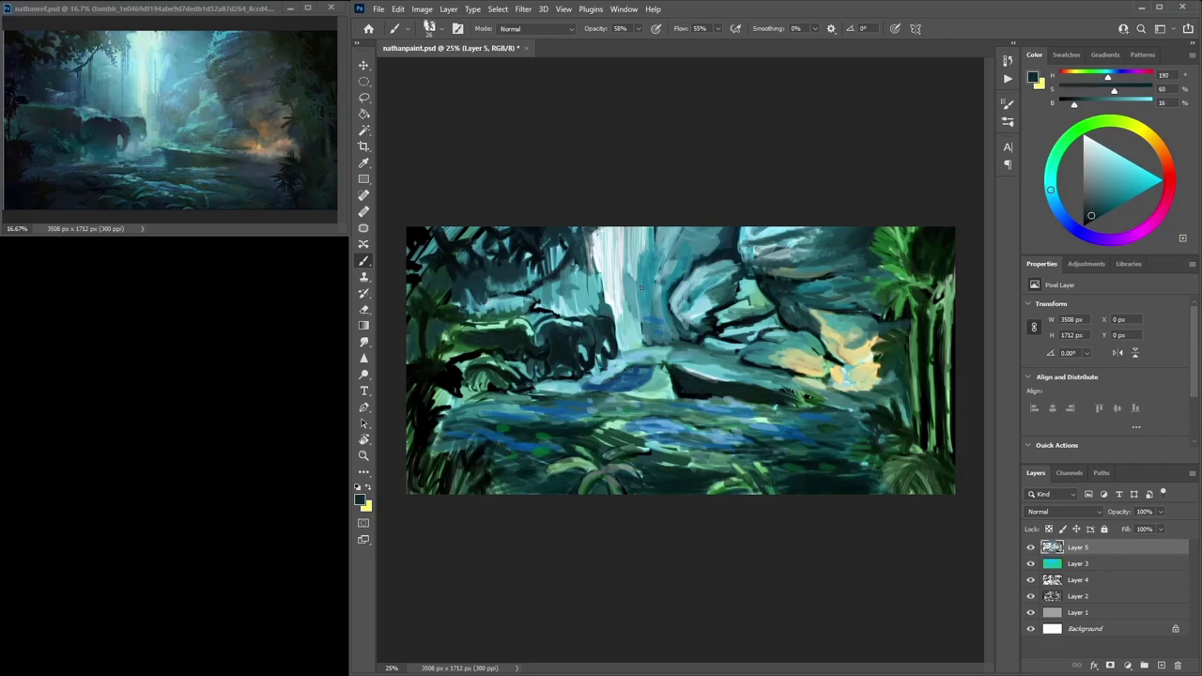
pyautogui.keyDown('alt'); pyautogui.click(588, 344); pyautogui.keyUp('alt')
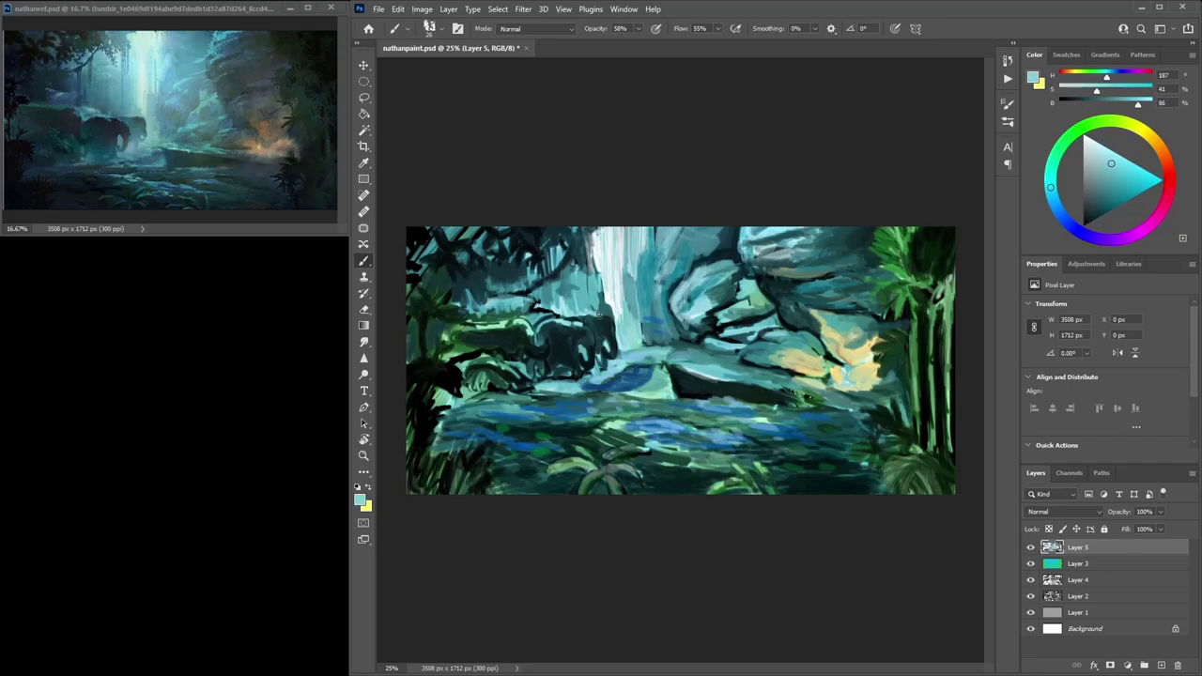
pyautogui.keyDown('alt'); pyautogui.click(602, 317); pyautogui.keyUp('alt')
pyautogui.keyDown('alt'); pyautogui.click(594, 338); pyautogui.keyUp('alt')
# Streak the cliff above the elephants vertically with sampled dark teal (H 180, S 57, B 27) and pale cyan (H 189, S 27, B 89)
pyautogui.keyDown('alt'); pyautogui.click(590, 287); pyautogui.keyUp('alt')
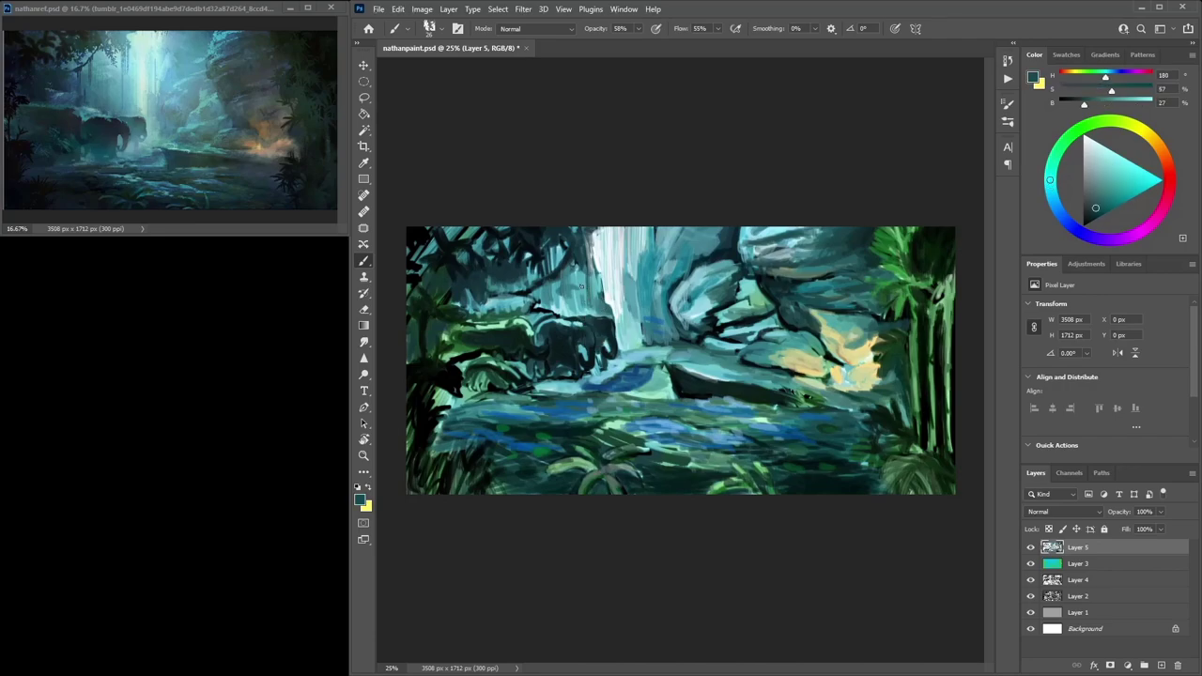
pyautogui.keyDown('alt'); pyautogui.click(596, 291); pyautogui.keyUp('alt')
pyautogui.keyDown('alt'); pyautogui.click(583, 321); pyautogui.keyUp('alt')
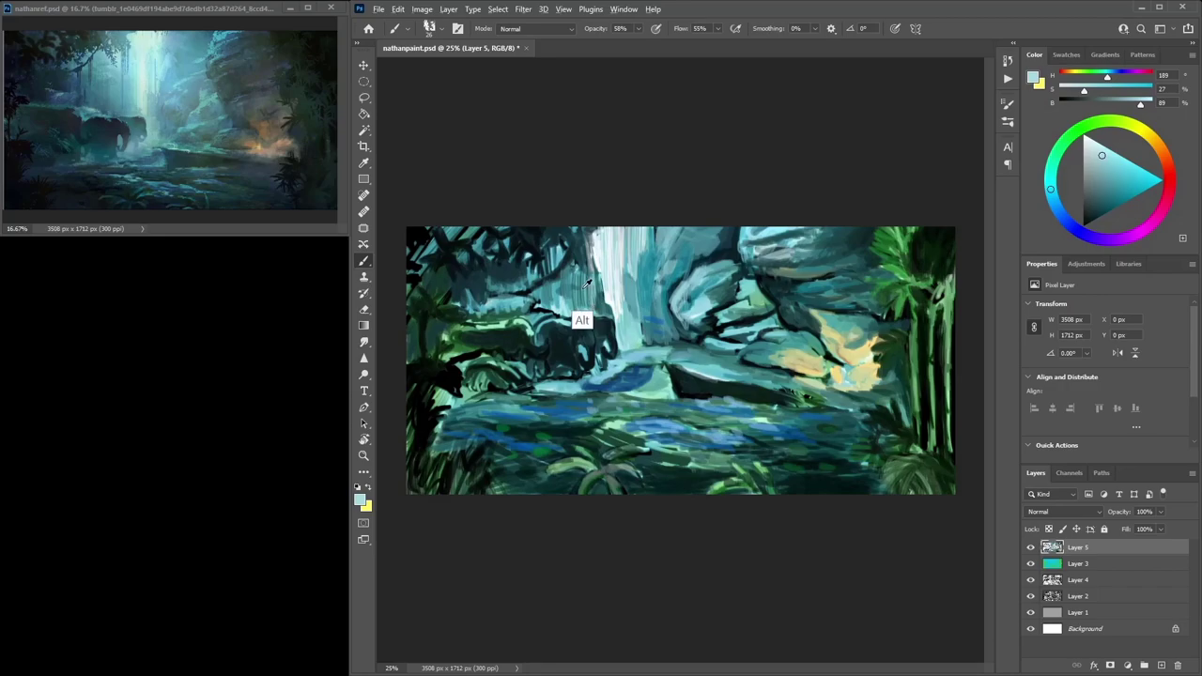
pyautogui.keyDown('alt'); pyautogui.click(569, 340); pyautogui.keyUp('alt')
pyautogui.keyDown('alt'); pyautogui.click(610, 345); pyautogui.keyUp('alt')
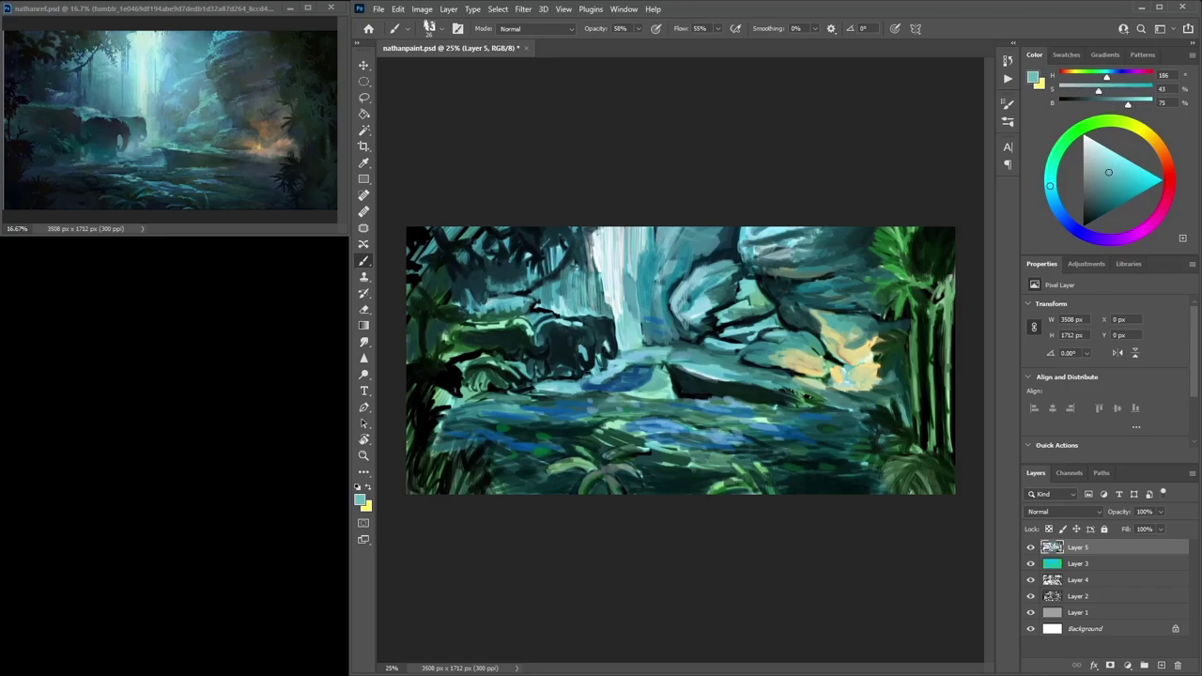
pyautogui.keyDown('alt'); pyautogui.click(626, 303); pyautogui.keyUp('alt')
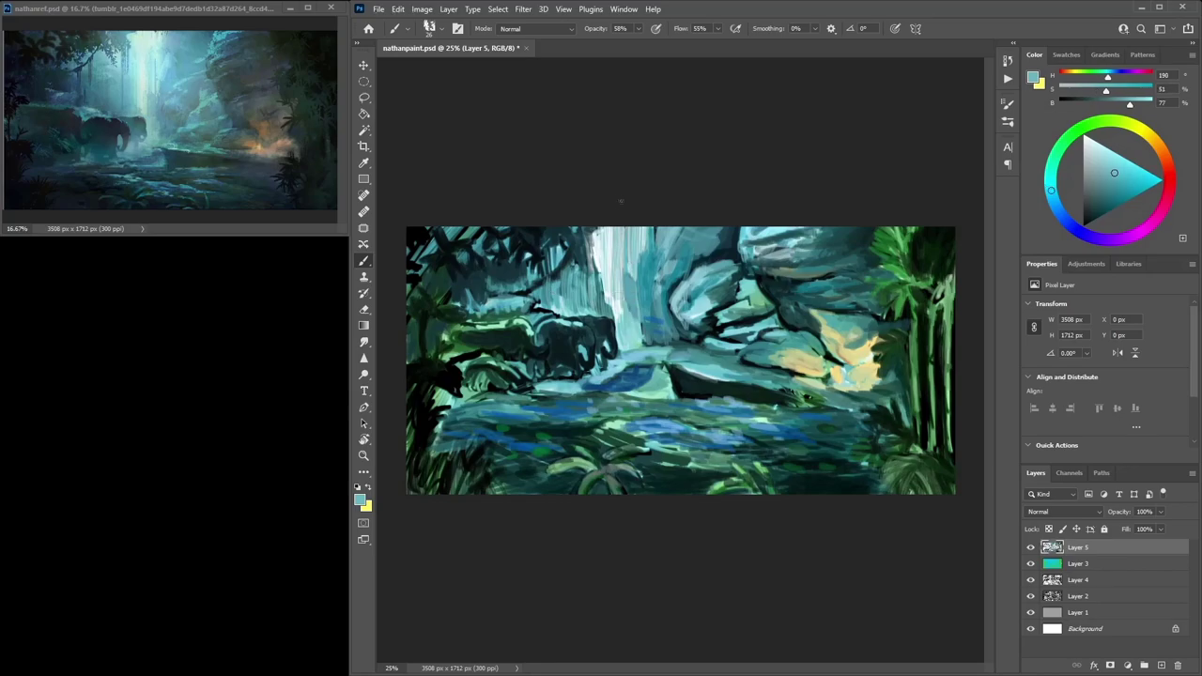
# Brighten the upper waterfall with long vertical strokes of sampled near-white (H 185, S 5, B 97)
pyautogui.keyDown('alt'); pyautogui.click(611, 247); pyautogui.keyUp('alt')
pyautogui.moveTo(617, 228); pyautogui.dragTo(616, 313)
pyautogui.moveTo(615, 229); pyautogui.dragTo(614, 314)
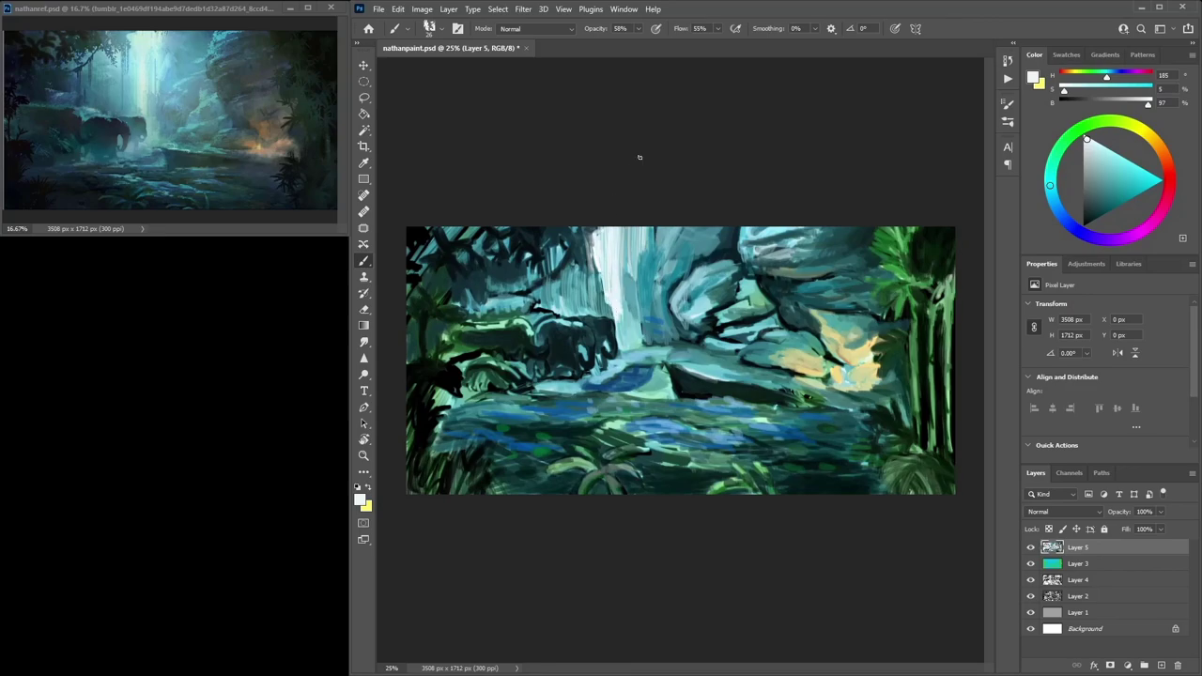
# Highlight the central slab's upper edge with sampled pale cyan (H 187, S 28, B 87) and touch up the pool below it
pyautogui.keyDown('alt'); pyautogui.click(701, 375); pyautogui.keyUp('alt')
pyautogui.keyDown('alt'); pyautogui.click(697, 372); pyautogui.keyUp('alt')
pyautogui.moveTo(673, 367); pyautogui.dragTo(721, 381)
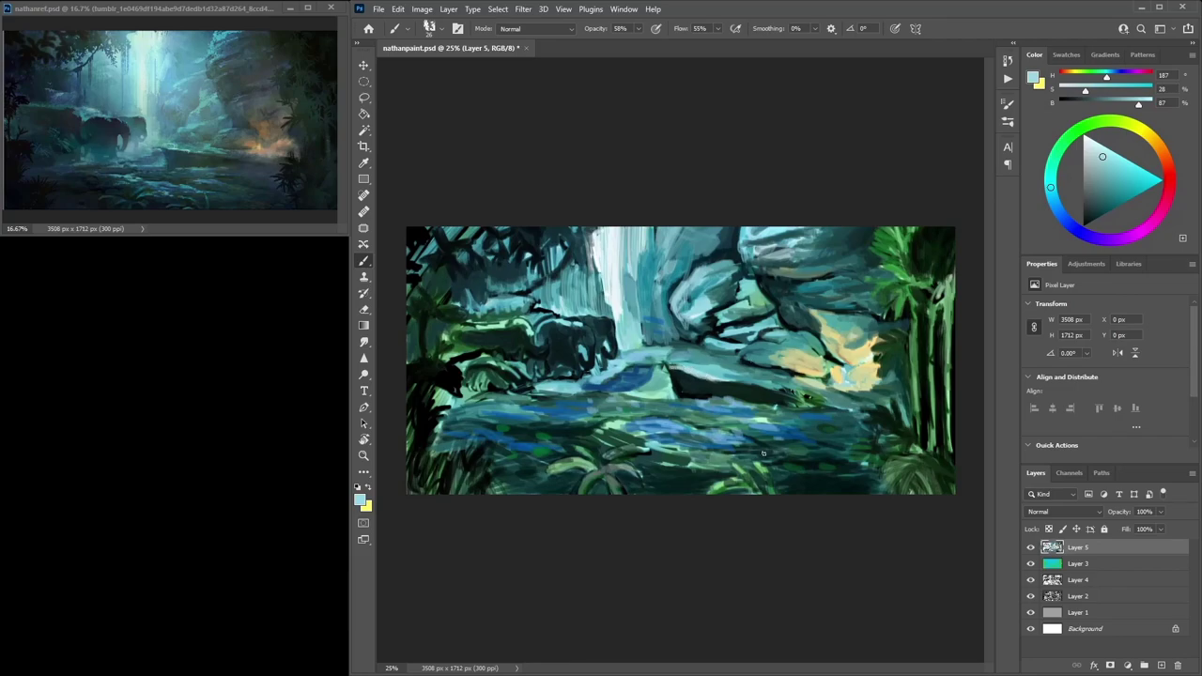
pyautogui.keyDown('alt'); pyautogui.click(703, 434); pyautogui.keyUp('alt')
pyautogui.keyDown('alt'); pyautogui.click(667, 446); pyautogui.keyUp('alt')
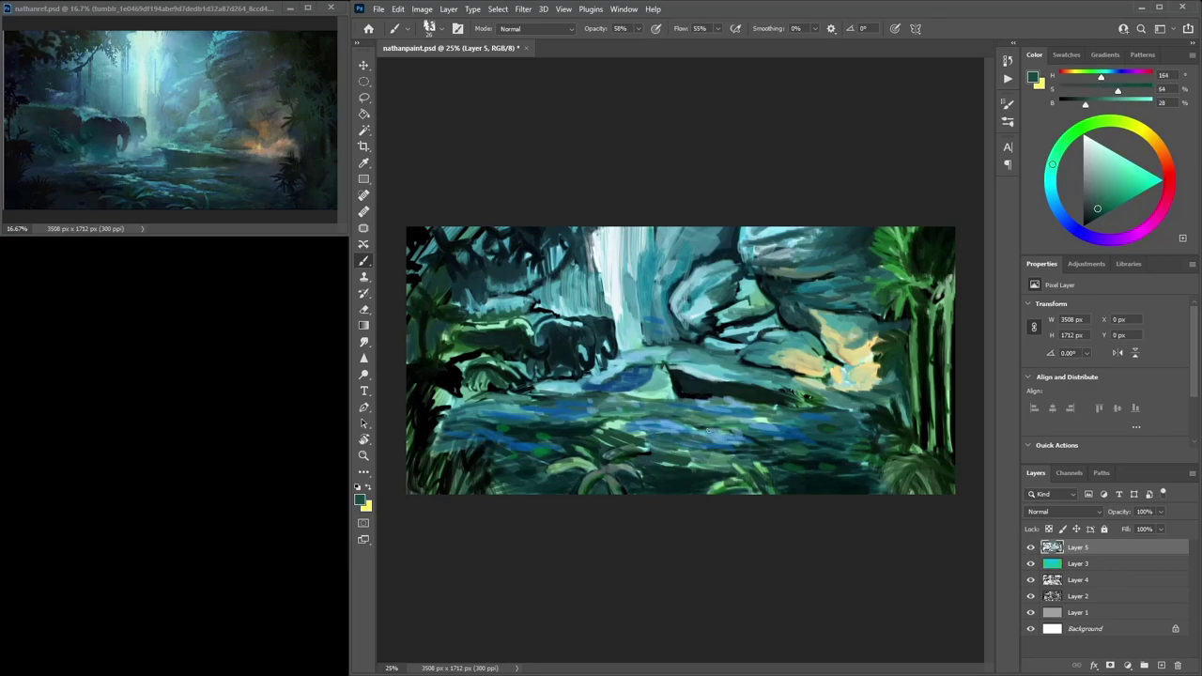
# Darken the pool's right edge and the plants in the lower-right corner with sampled near-black teal (H 177, S 83, B 11)
pyautogui.keyDown('alt'); pyautogui.click(862, 429); pyautogui.keyUp('alt')
pyautogui.keyDown('alt'); pyautogui.click(884, 430); pyautogui.keyUp('alt')
pyautogui.moveTo(885, 433)
pyautogui.mouseDown()
pyautogui.moveTo(861, 431)
pyautogui.moveTo(856, 448)
pyautogui.moveTo(902, 450)
pyautogui.moveTo(870, 459)
pyautogui.mouseUp()
pyautogui.keyDown('alt'); pyautogui.click(827, 442); pyautogui.keyUp('alt')
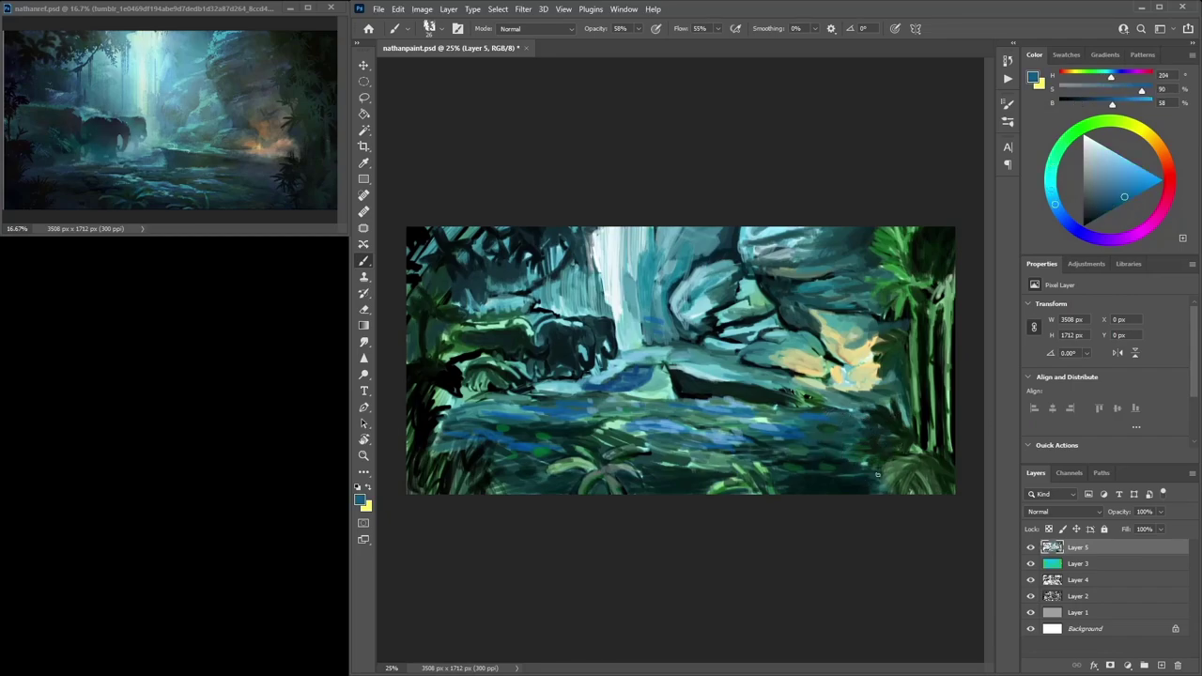
pyautogui.keyDown('alt'); pyautogui.click(853, 498); pyautogui.keyUp('alt')
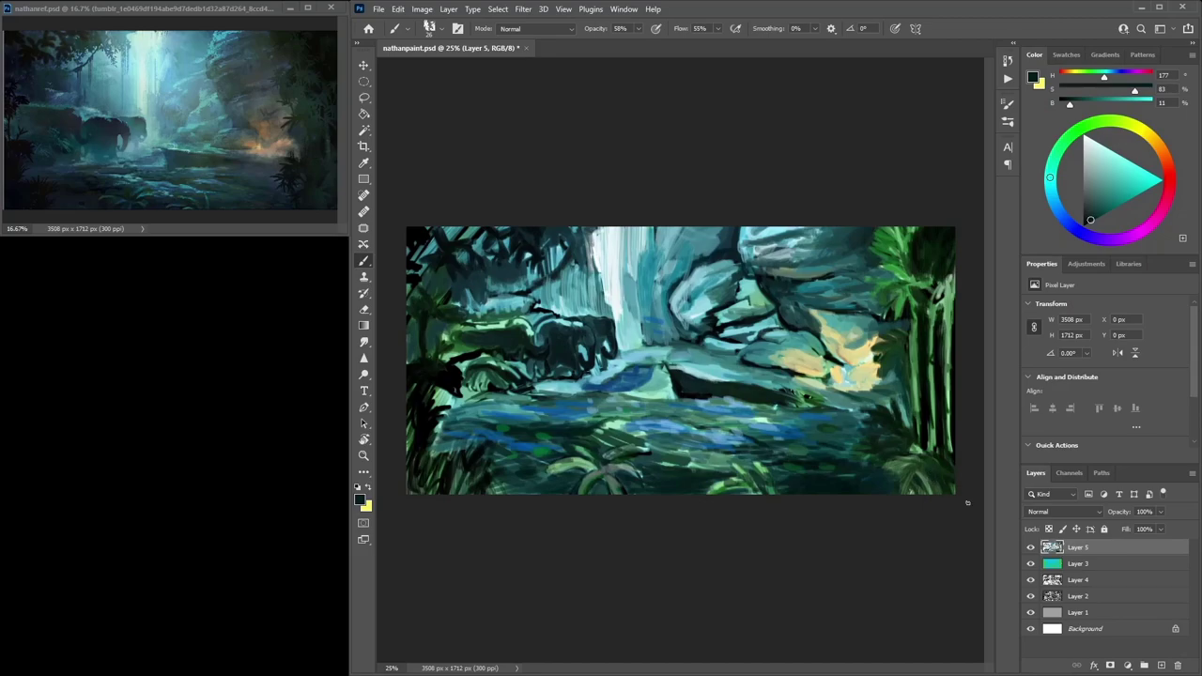
pyautogui.keyDown('alt'); pyautogui.click(942, 447); pyautogui.keyUp('alt')
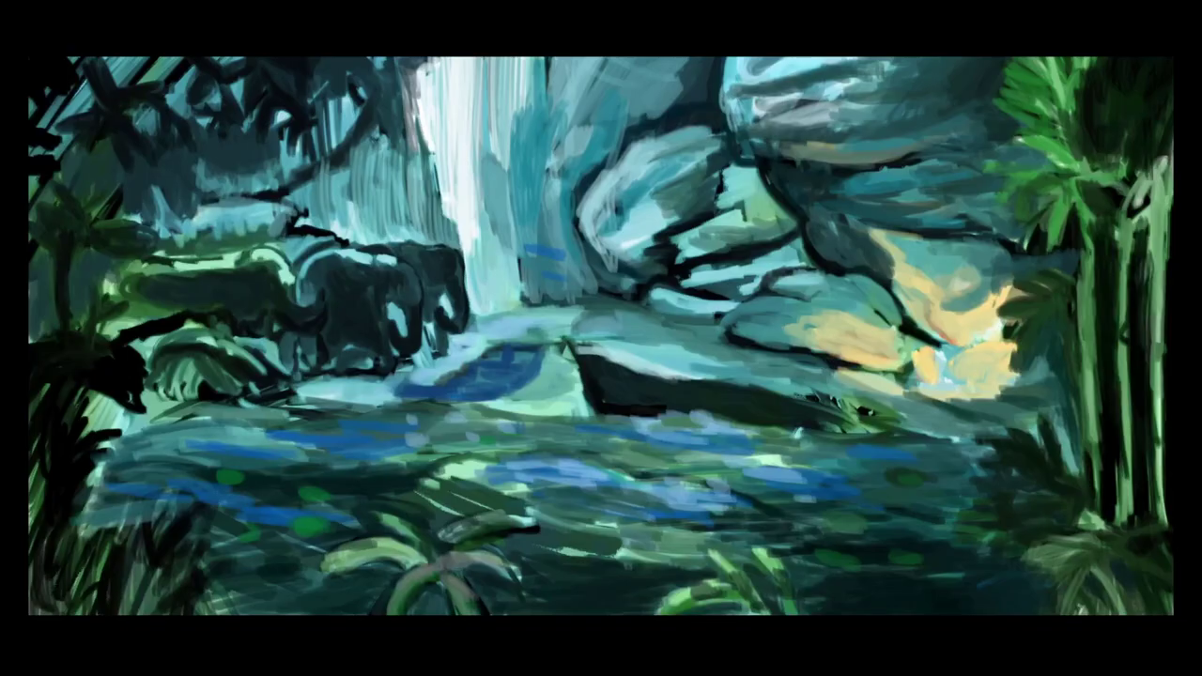
pyautogui.click(402, 241)
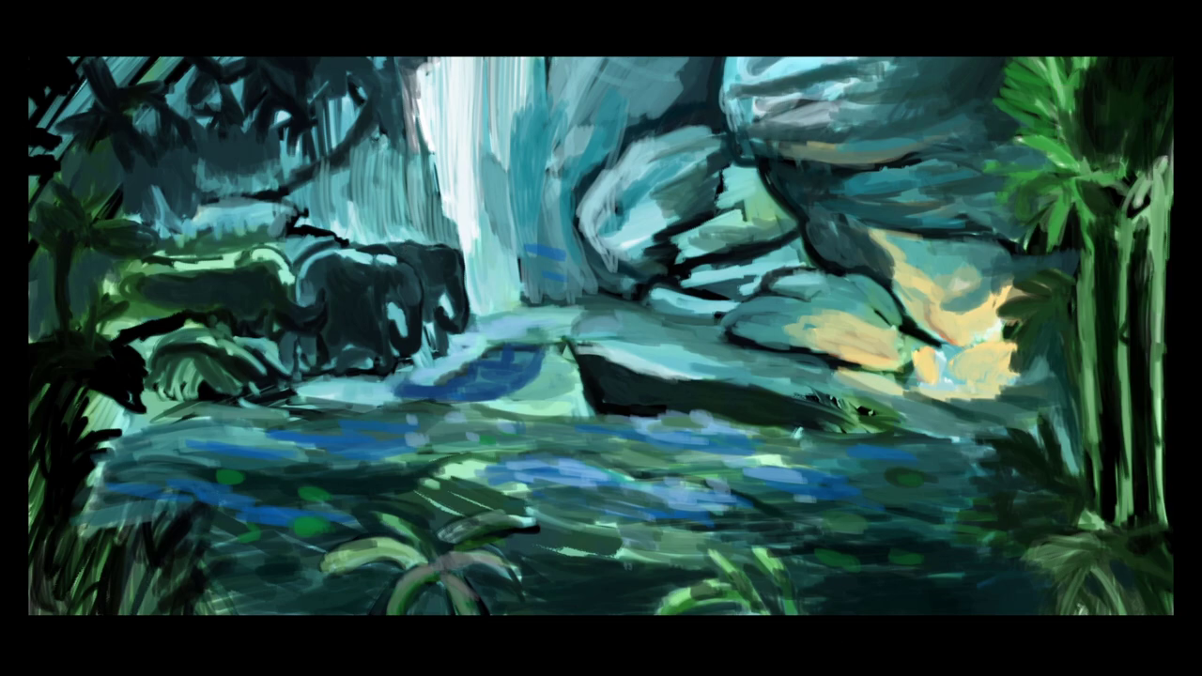